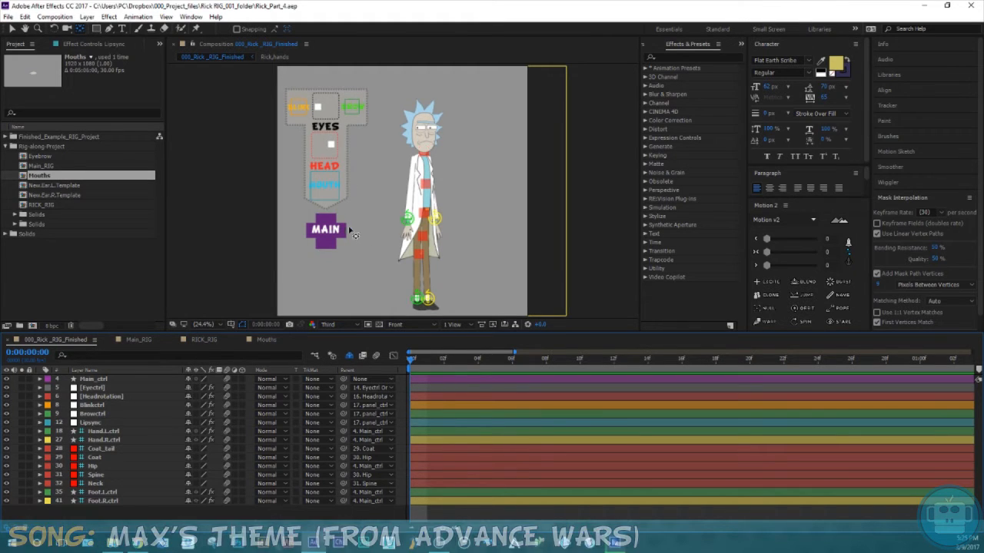
# Test the Mouth.Swapper slider on the finished rig's mouth control and reset it to 0
pyautogui.click(320, 185)
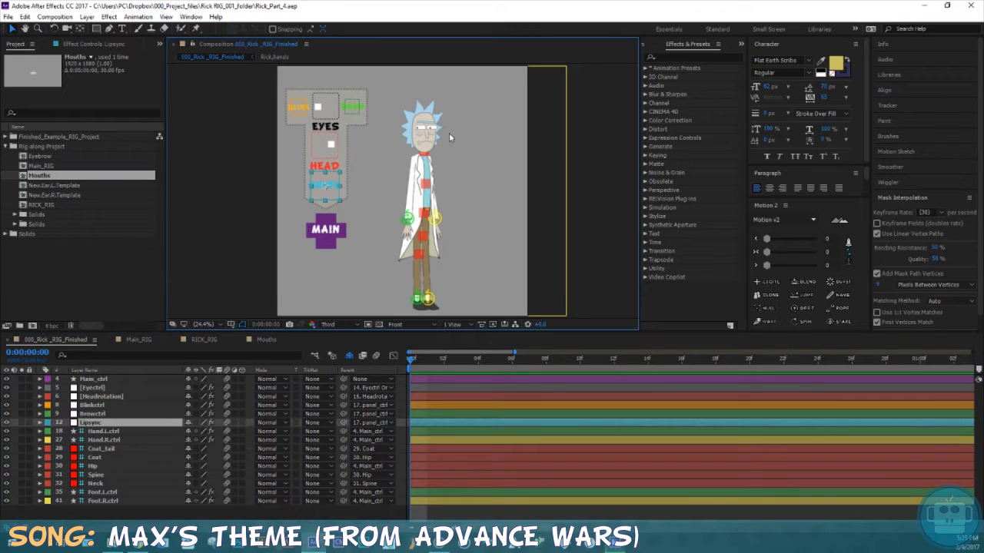
pyautogui.press('.')
pyautogui.moveTo(406, 131); pyautogui.dragTo(441, 192)
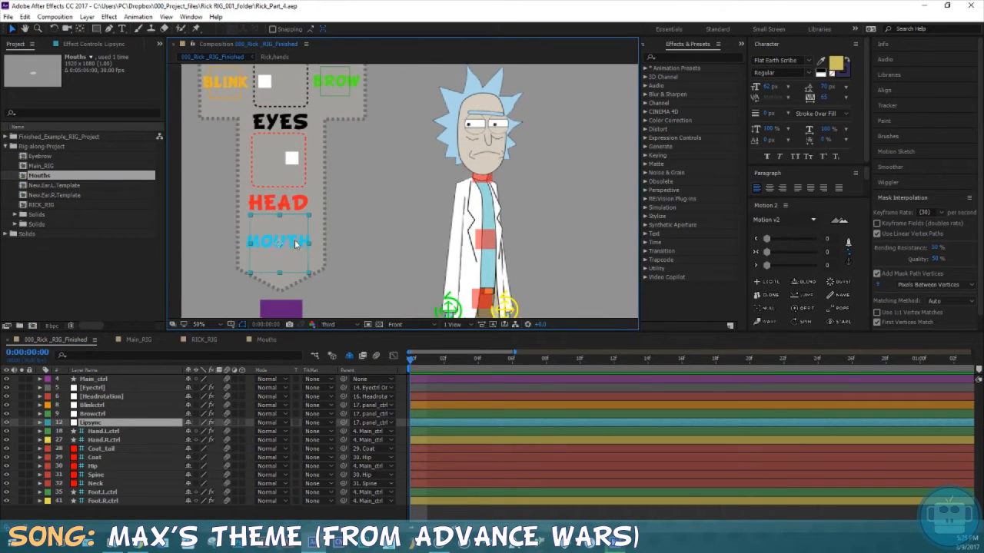
pyautogui.click(92, 45)
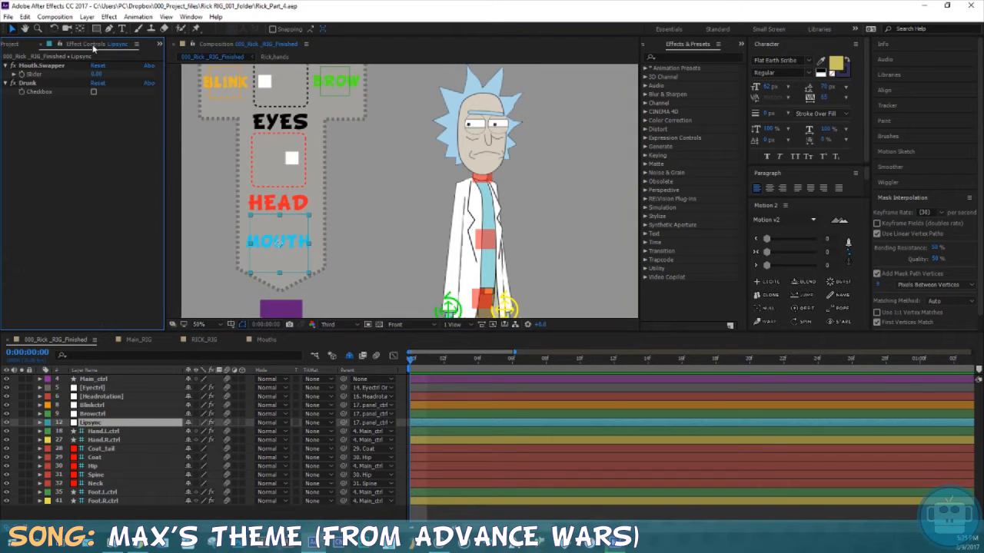
pyautogui.moveTo(99, 74)
pyautogui.mouseDown()
pyautogui.moveTo(109, 70)
pyautogui.moveTo(94, 74)
pyautogui.mouseUp()
pyautogui.click(93, 74)
pyautogui.write('0')
pyautogui.press('Return')
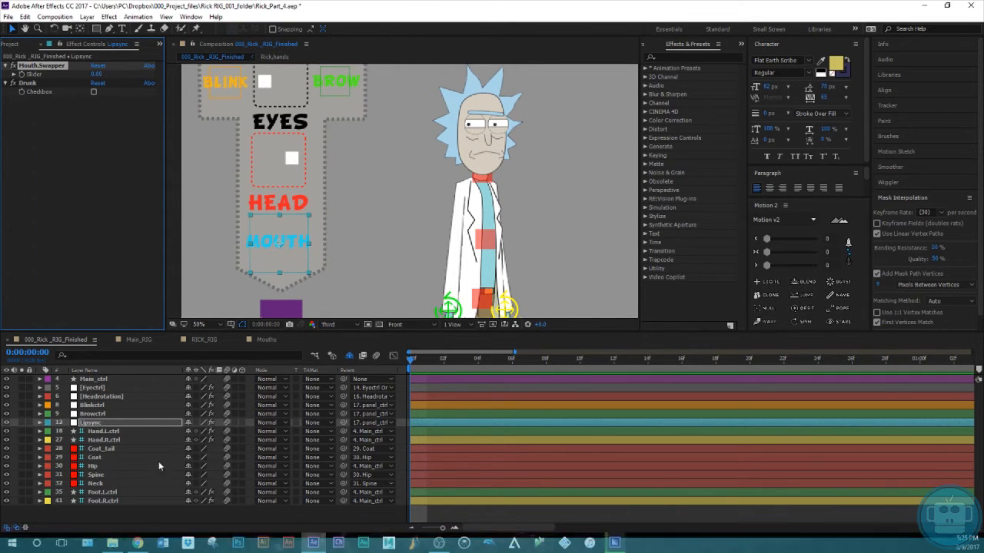
# Close the finished Rick rig composition and select Main_RIG in the Rig-along-Project folder
pyautogui.click(12, 44)
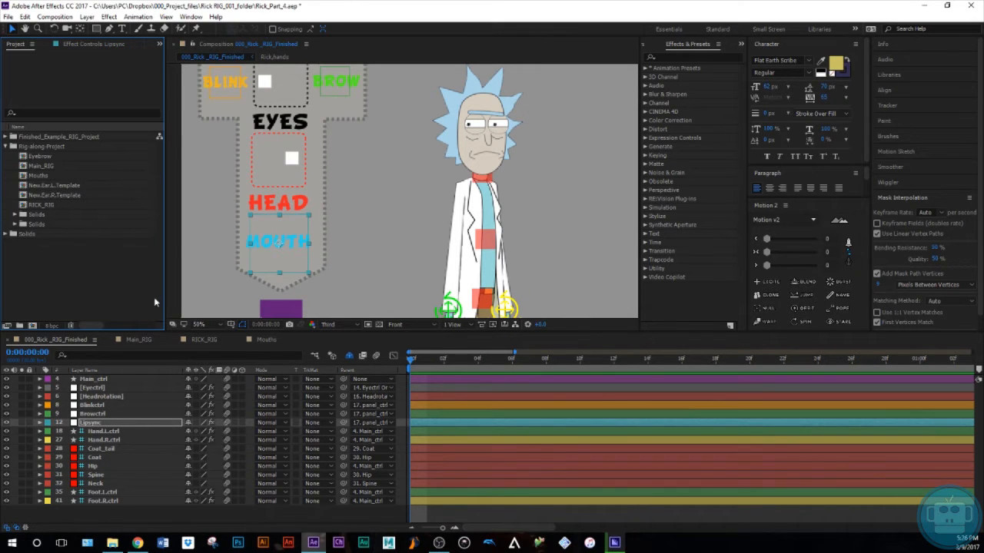
pyautogui.click(132, 340)
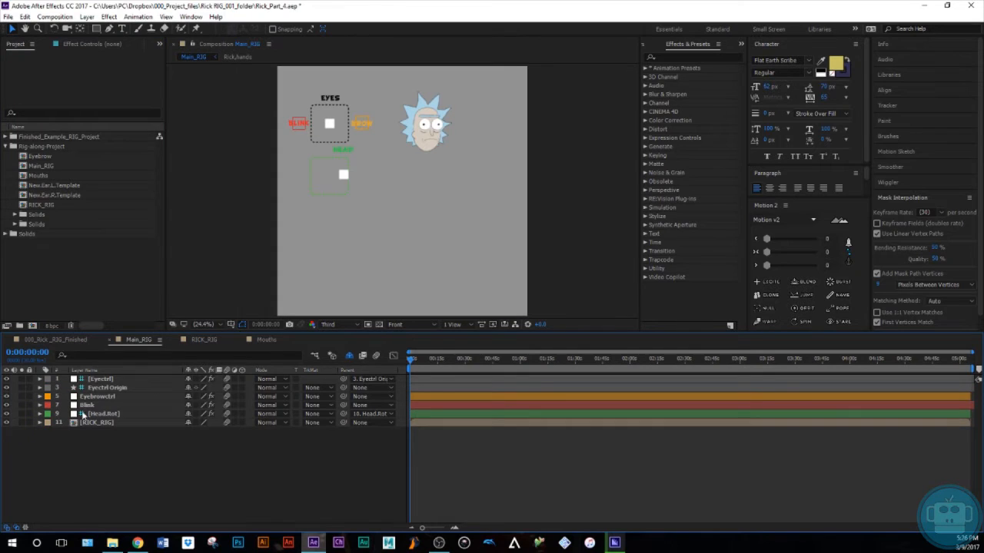
pyautogui.click(10, 339)
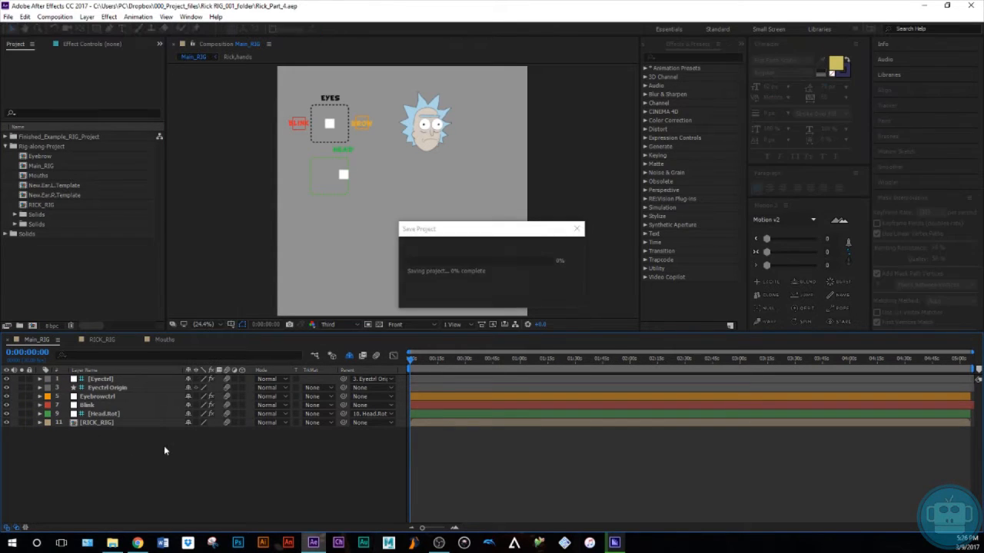
pyautogui.click(8, 146)
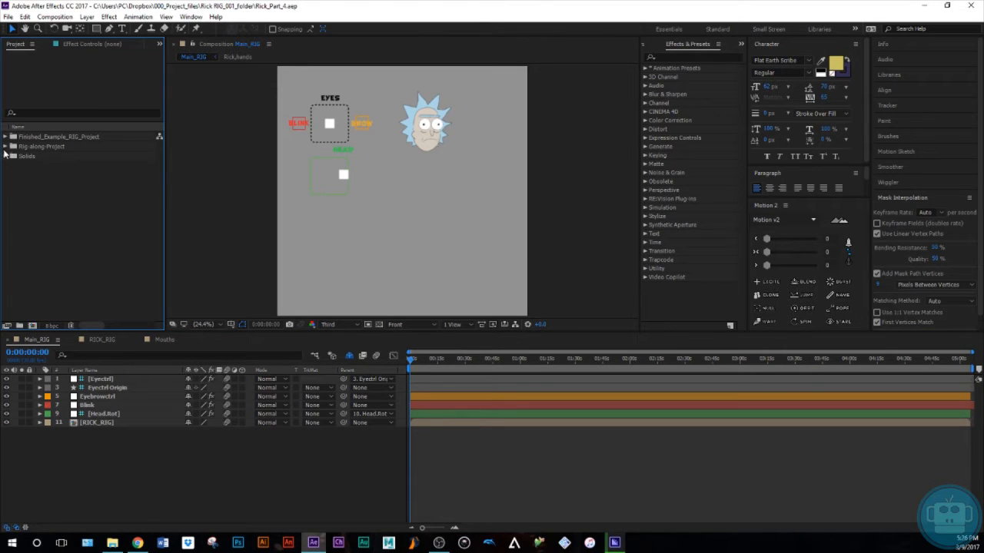
pyautogui.click(6, 147)
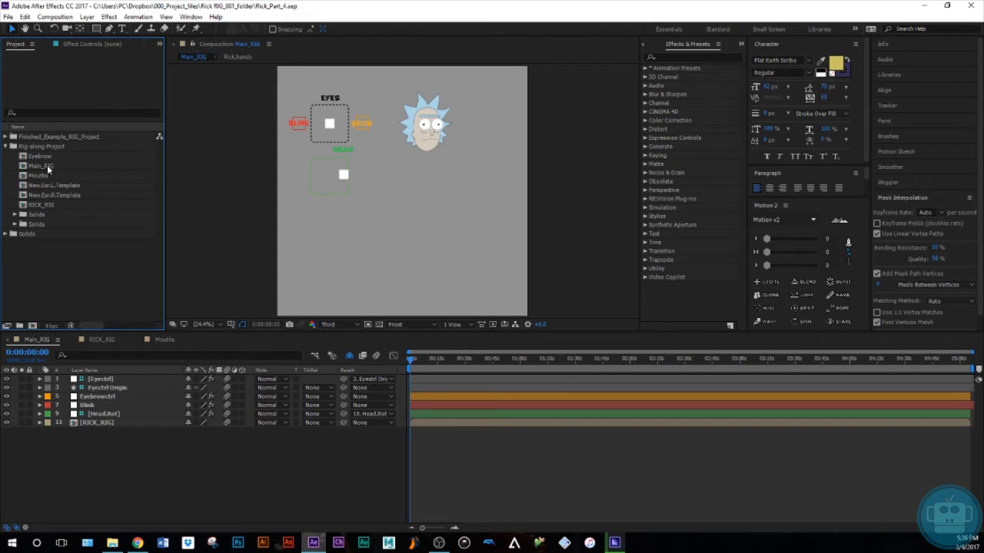
pyautogui.click(44, 167)
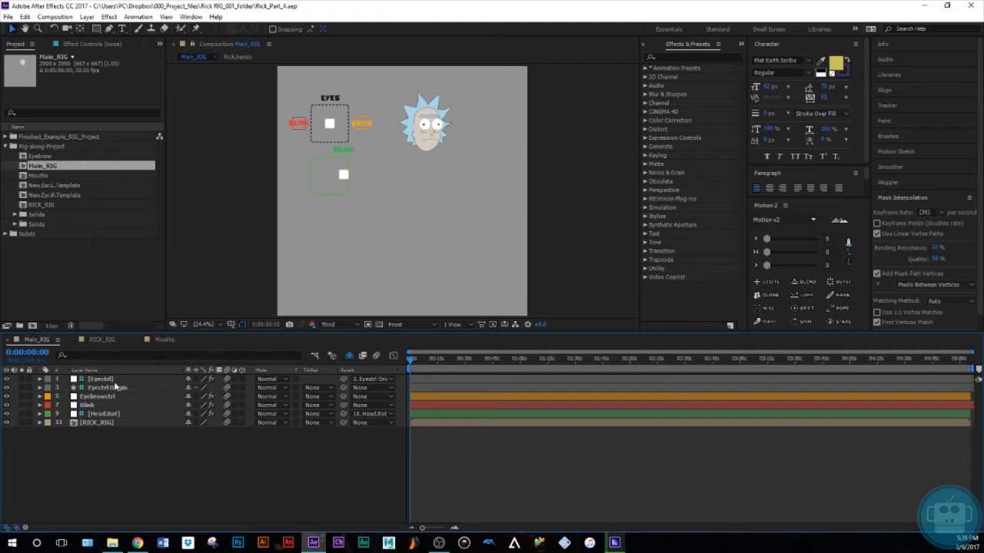
# Open the nested RICK_RIG composition from Main_RIG, and open the Mouths precomp inside it
pyautogui.doubleClick(90, 424)
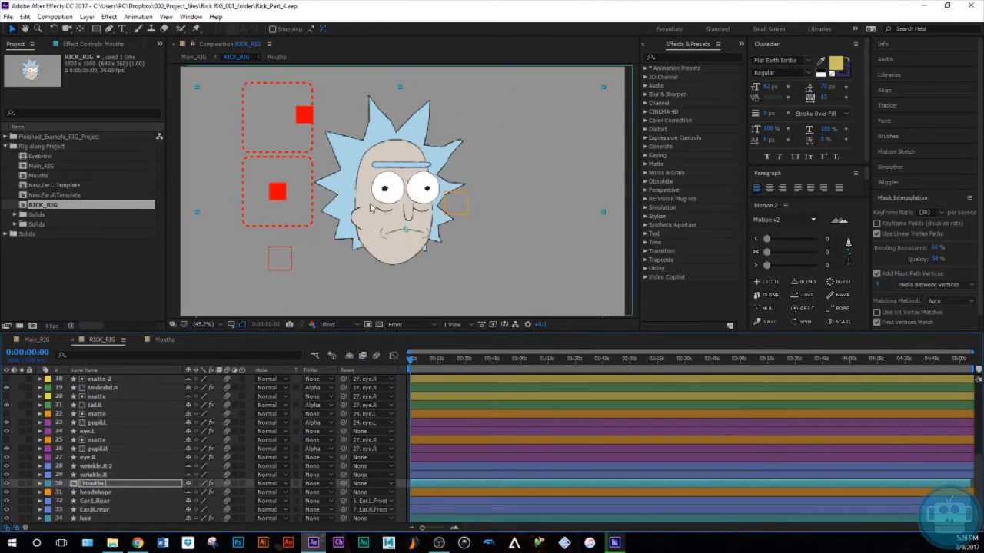
pyautogui.scroll(4, 409, 259)
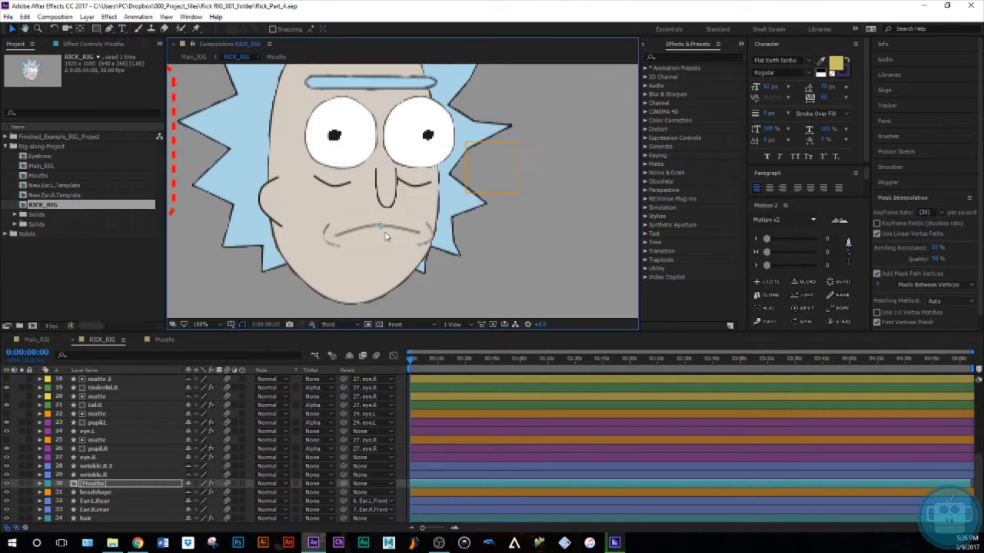
pyautogui.press('v')
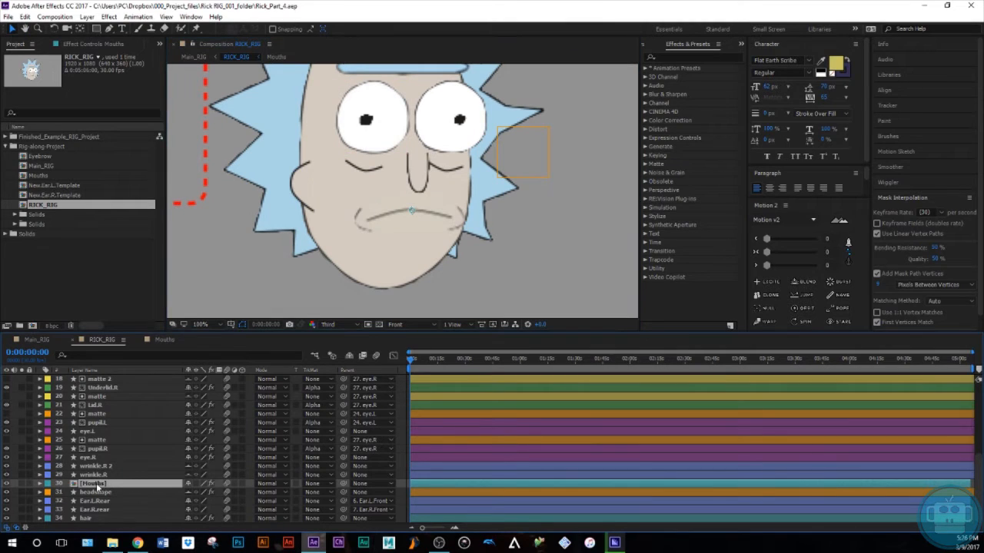
pyautogui.doubleClick(99, 482)
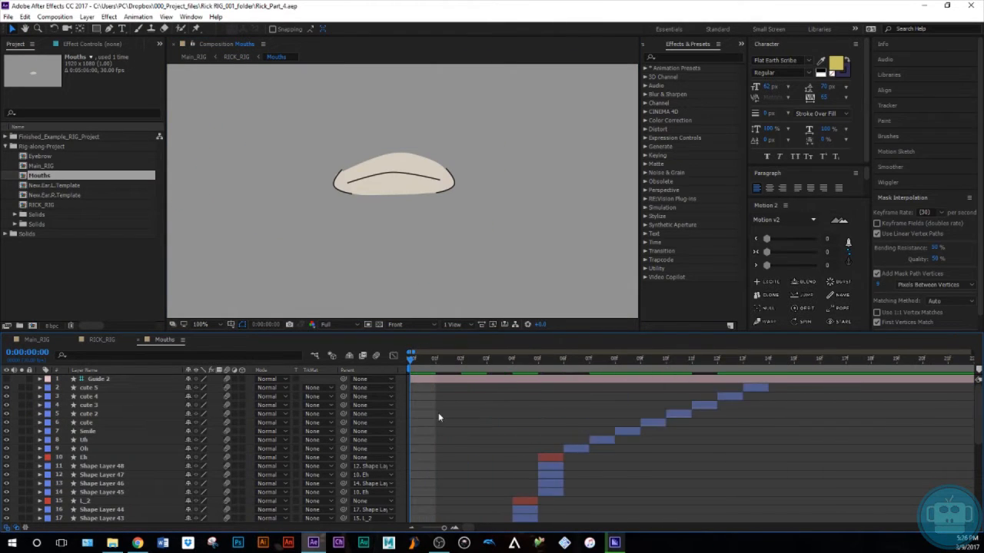
# Review the single-frame mouth shapes in the Mouths composition, briefly showing the reference image layer and hiding it again
pyautogui.scroll(-2, 436, 417)
pyautogui.scroll(-5, 441, 413)
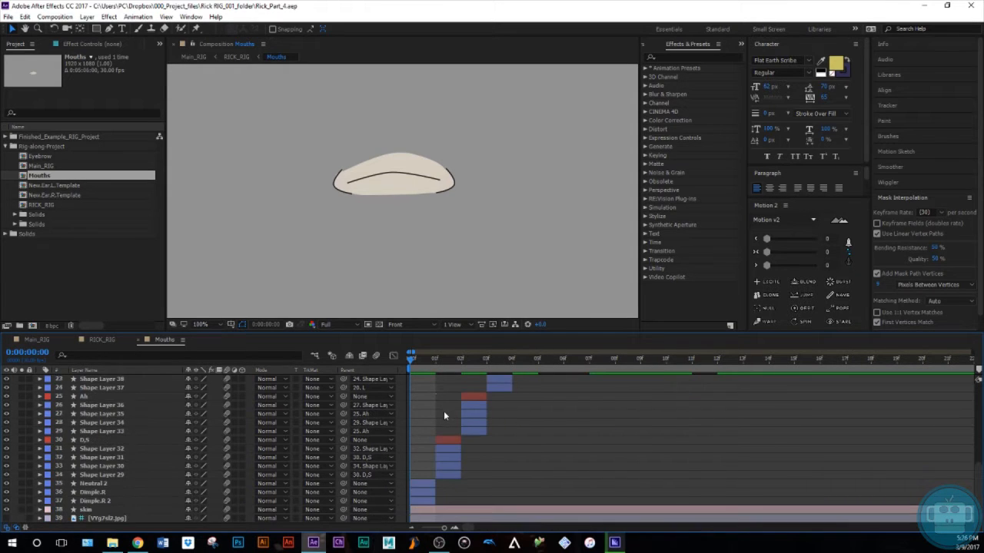
pyautogui.moveTo(411, 359); pyautogui.dragTo(416, 473)
pyautogui.click(7, 519)
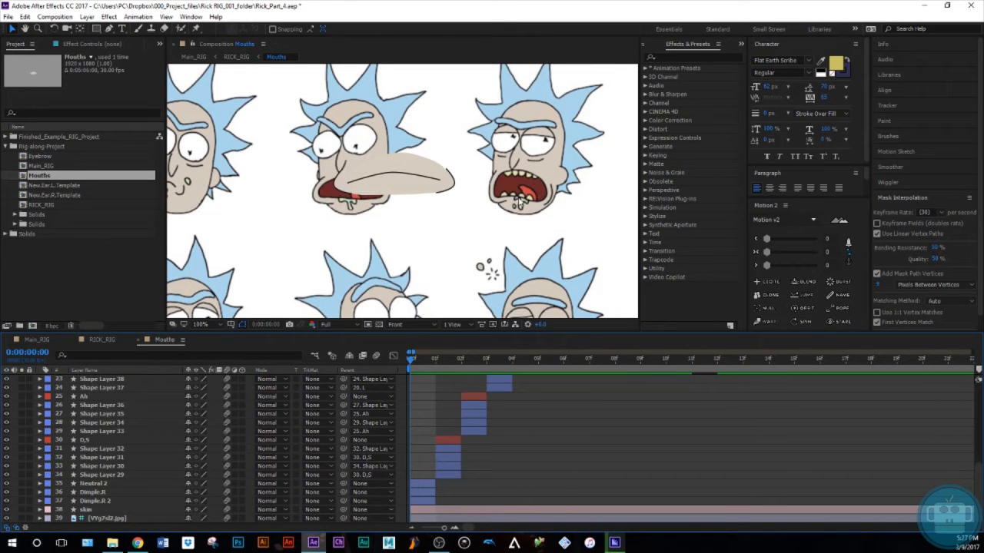
pyautogui.click(7, 519)
pyautogui.moveTo(410, 364); pyautogui.dragTo(477, 423)
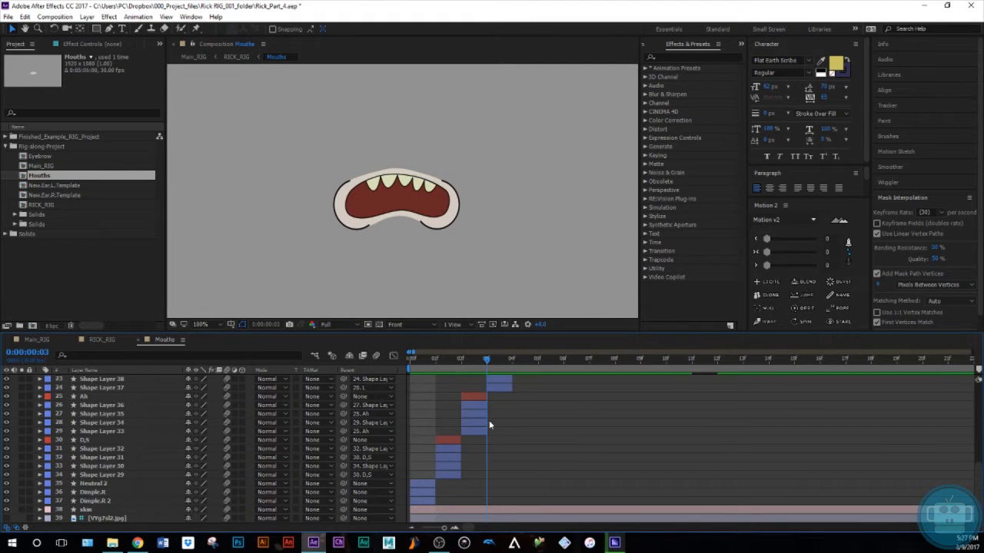
# At frame 1, pull the lower middle vertex of the D,S mouth shape down and change its fill to green 396825
pyautogui.moveTo(489, 424); pyautogui.dragTo(439, 454)
pyautogui.click(450, 437)
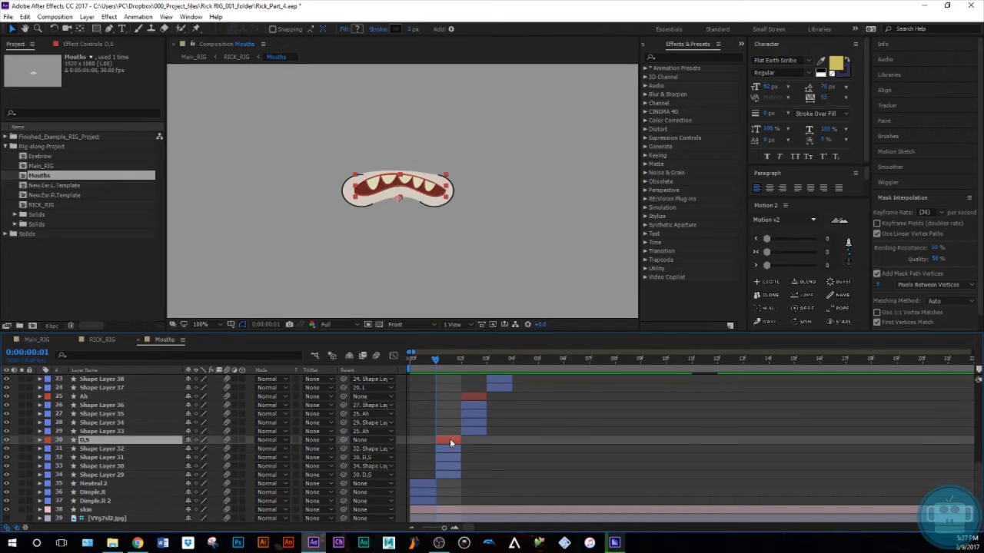
pyautogui.press('g')
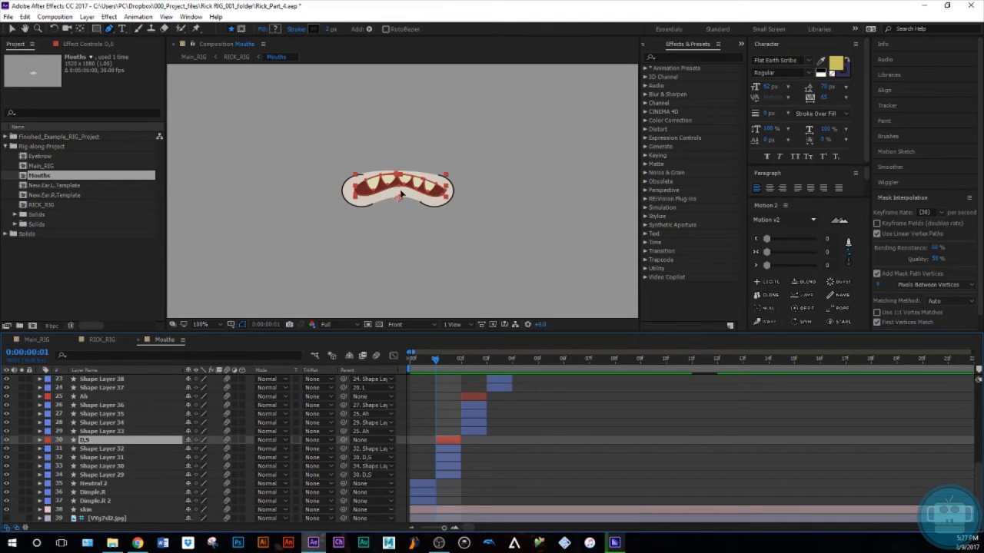
pyautogui.moveTo(399, 198); pyautogui.dragTo(396, 243)
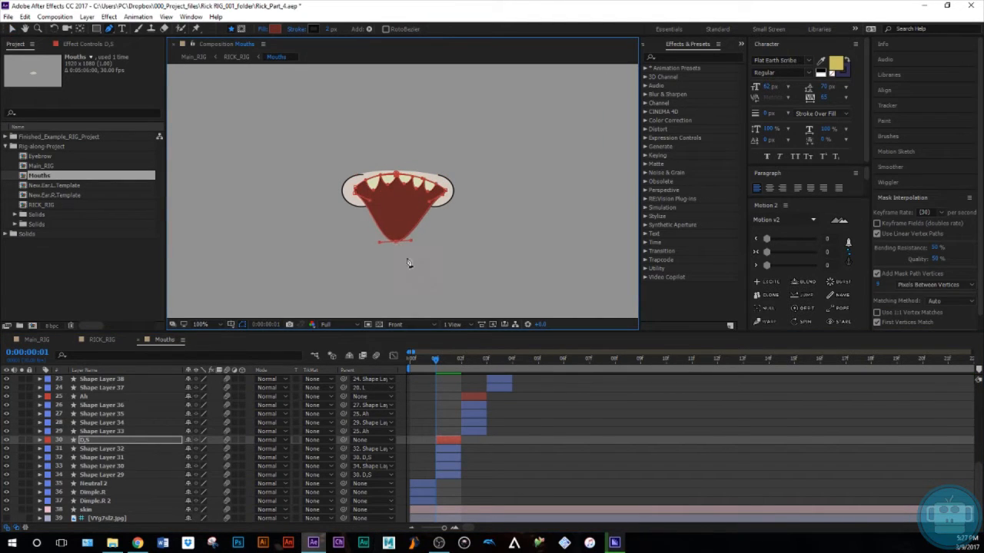
pyautogui.click(274, 28)
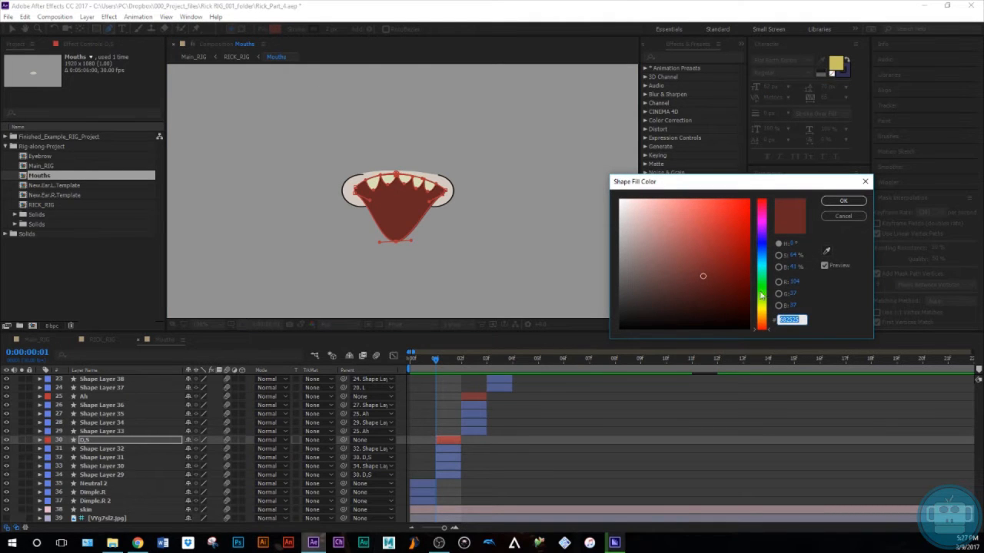
pyautogui.click(758, 293)
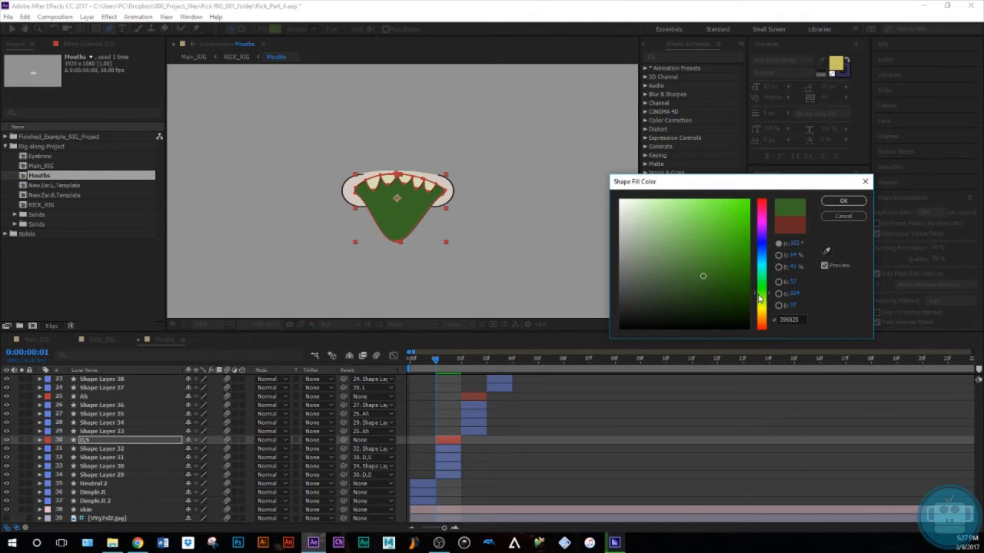
pyautogui.click(843, 201)
pyautogui.click(99, 339)
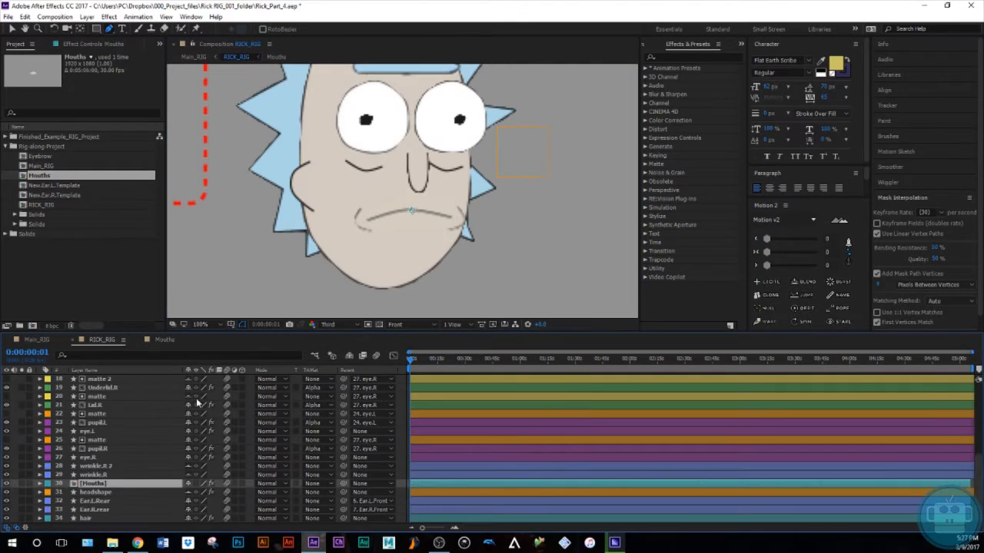
pyautogui.moveTo(412, 361); pyautogui.dragTo(201, 445)
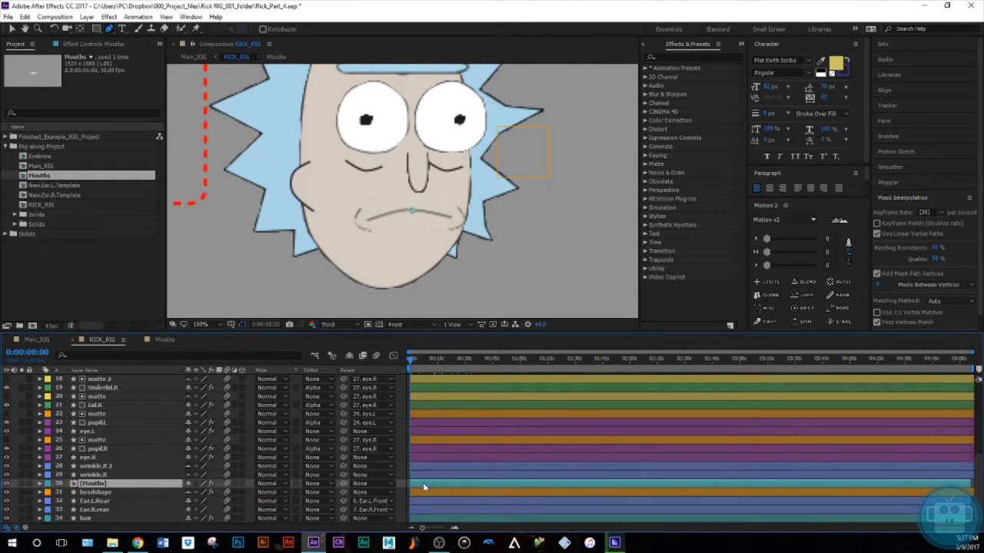
pyautogui.hotkey('ctrl', 'alt', 't')
pyautogui.moveTo(414, 366); pyautogui.dragTo(468, 362)
pyautogui.moveTo(471, 398); pyautogui.dragTo(401, 416)
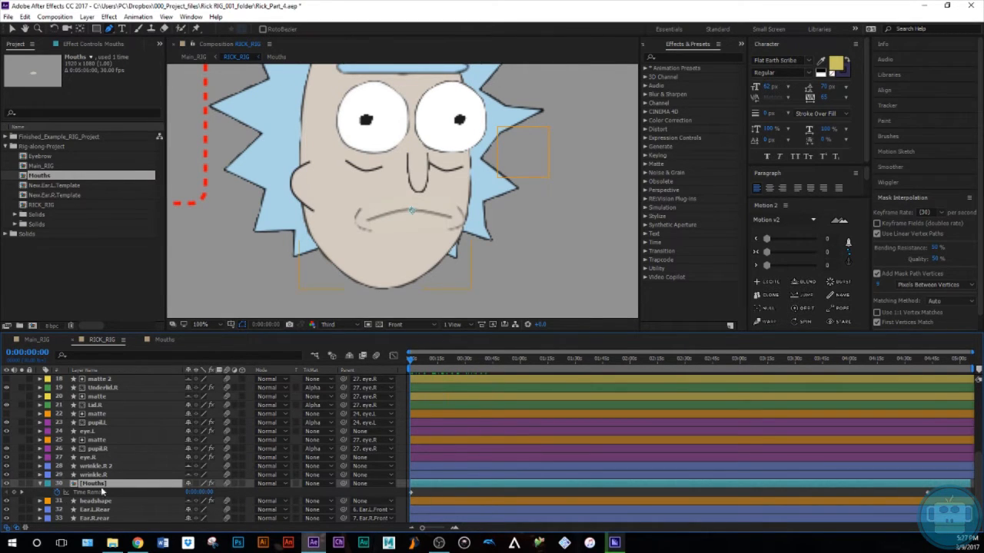
pyautogui.click(59, 492)
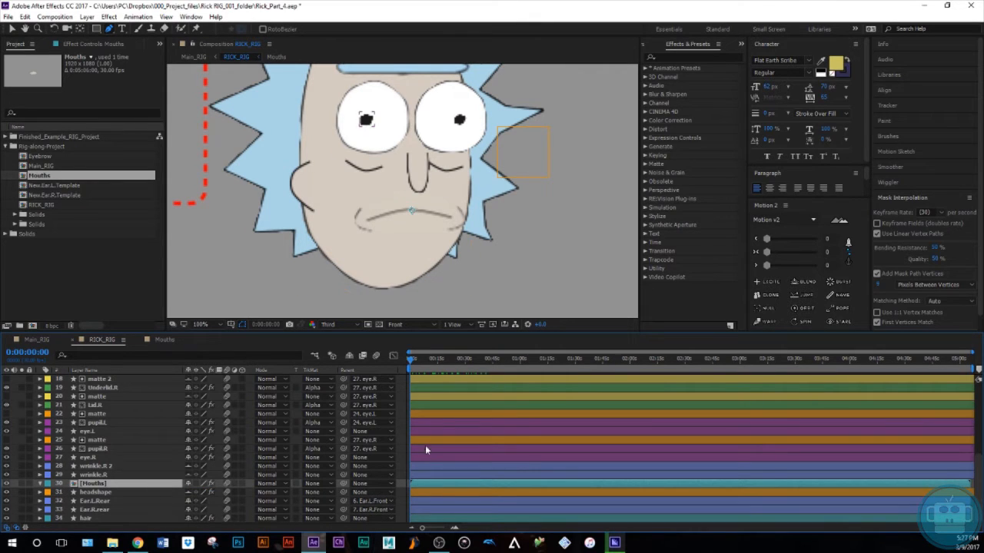
# Compare playback of the Mouths layer in the RICK_RIG timeline with the frames inside the Mouths composition
pyautogui.moveTo(410, 364); pyautogui.dragTo(393, 386)
pyautogui.press('t')
pyautogui.press('t')
pyautogui.doubleClick(431, 485)
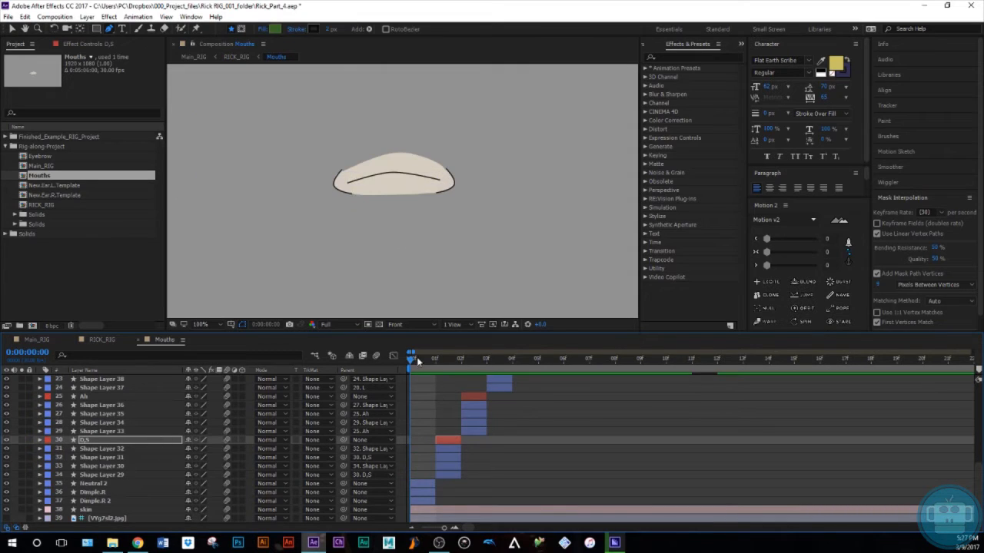
pyautogui.moveTo(422, 365); pyautogui.dragTo(446, 369)
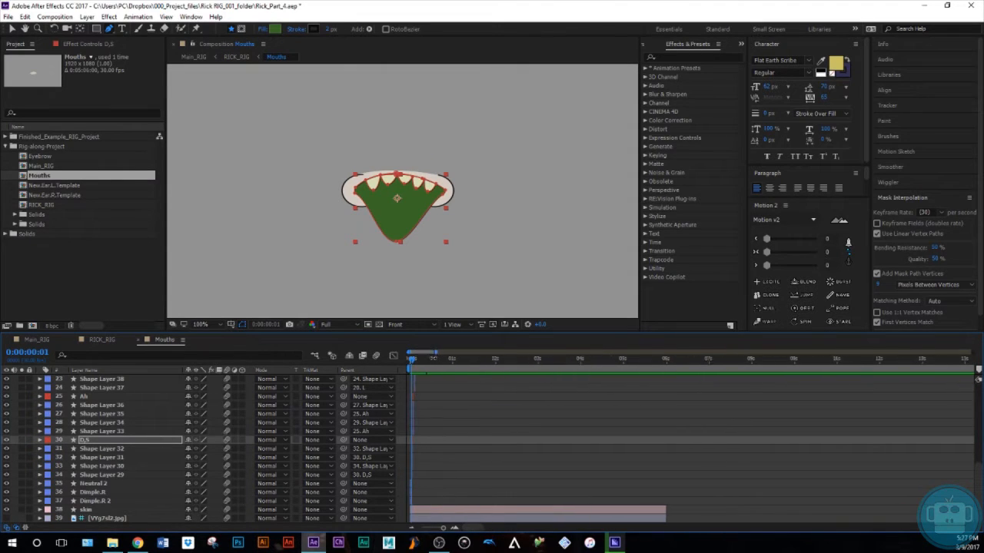
pyautogui.moveTo(436, 361); pyautogui.dragTo(395, 403)
pyautogui.click(102, 339)
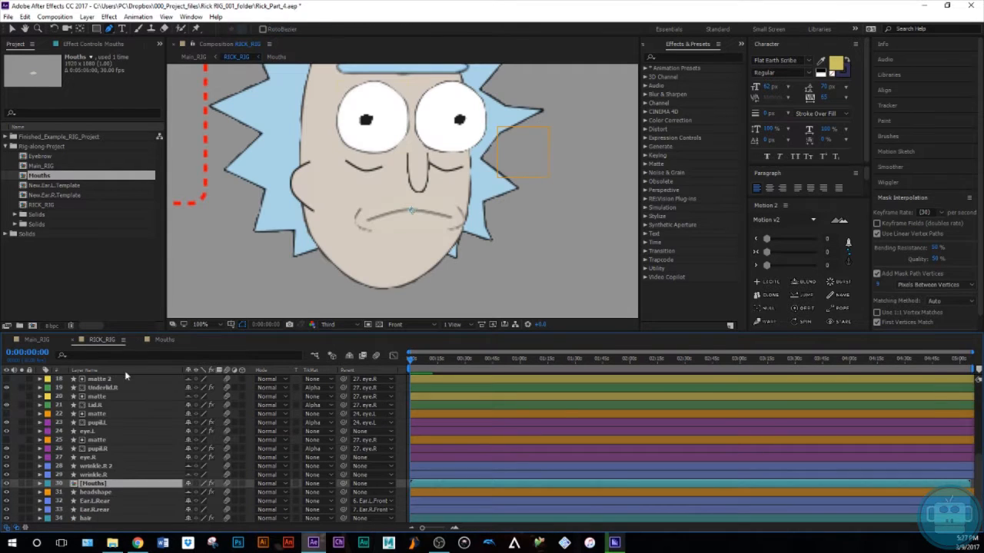
pyautogui.moveTo(412, 363); pyautogui.dragTo(396, 396)
# Enable time remapping on the Mouths layer in RICK_RIG, and test its Time Remap value before resetting it to 0
pyautogui.scroll(-2, 357, 223)
pyautogui.scroll(-1, 354, 216)
pyautogui.scroll(3, 354, 217)
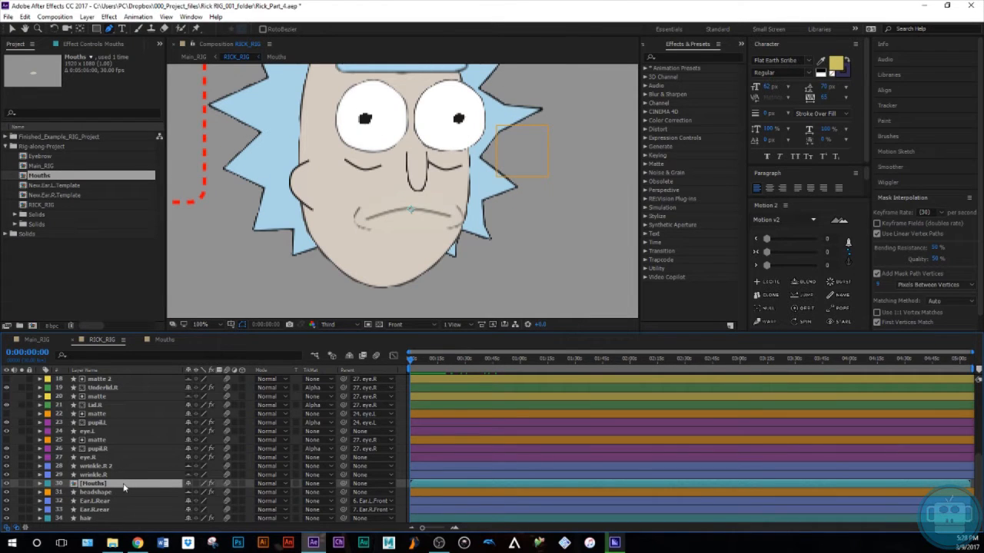
pyautogui.hotkey('ctrl', 'alt', 't')
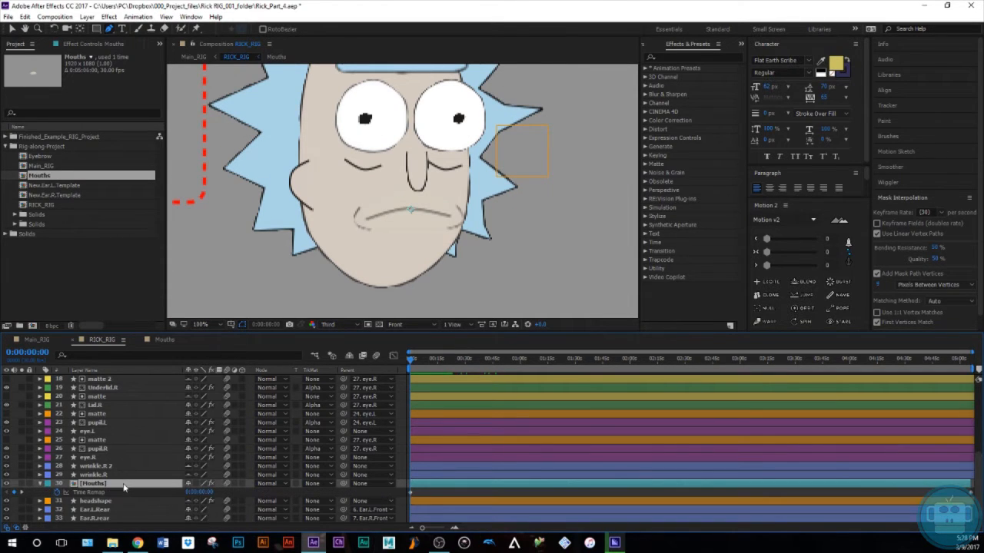
pyautogui.moveTo(193, 493)
pyautogui.mouseDown()
pyautogui.moveTo(202, 490)
pyautogui.moveTo(183, 490)
pyautogui.moveTo(194, 488)
pyautogui.mouseUp()
pyautogui.click(200, 492)
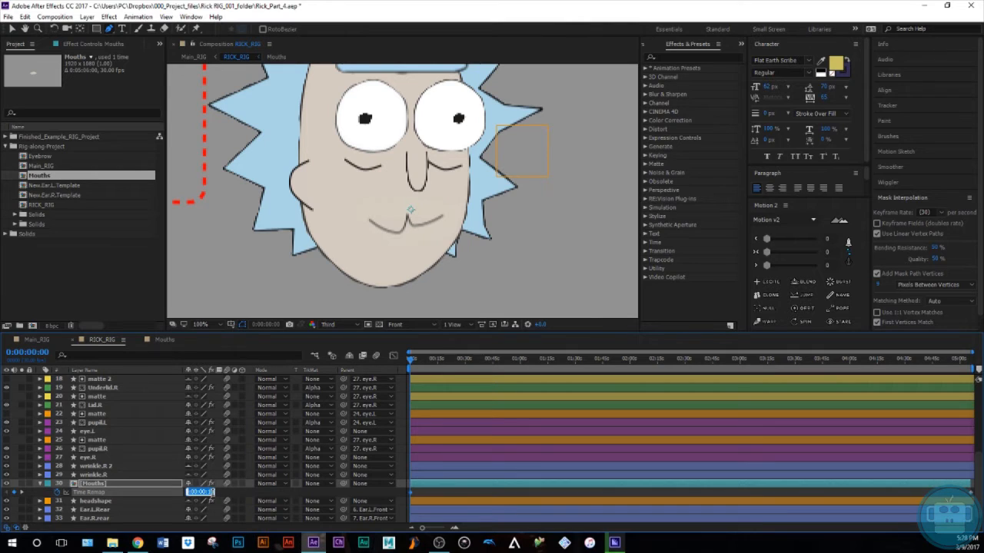
pyautogui.write('0')
pyautogui.press('Return')
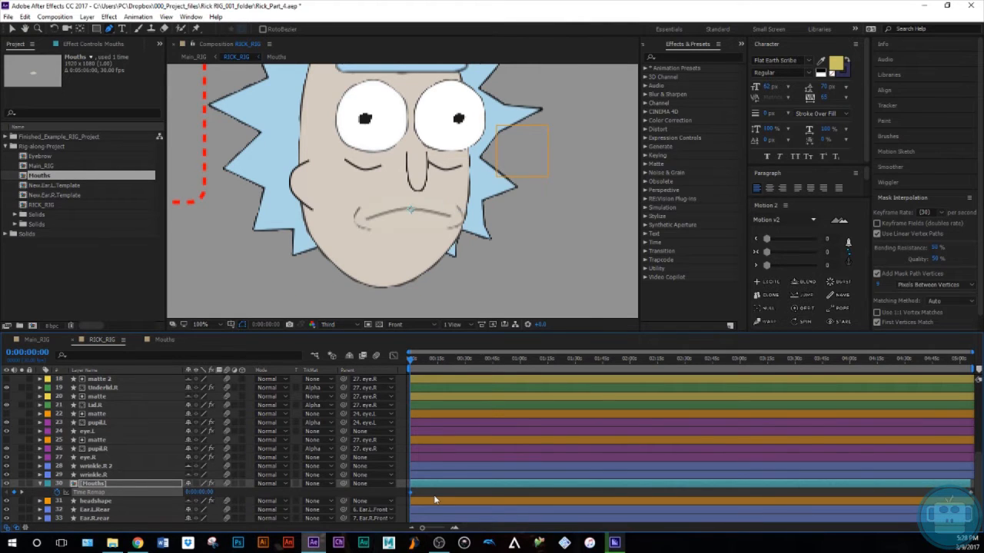
pyautogui.click(434, 500)
pyautogui.click(115, 483)
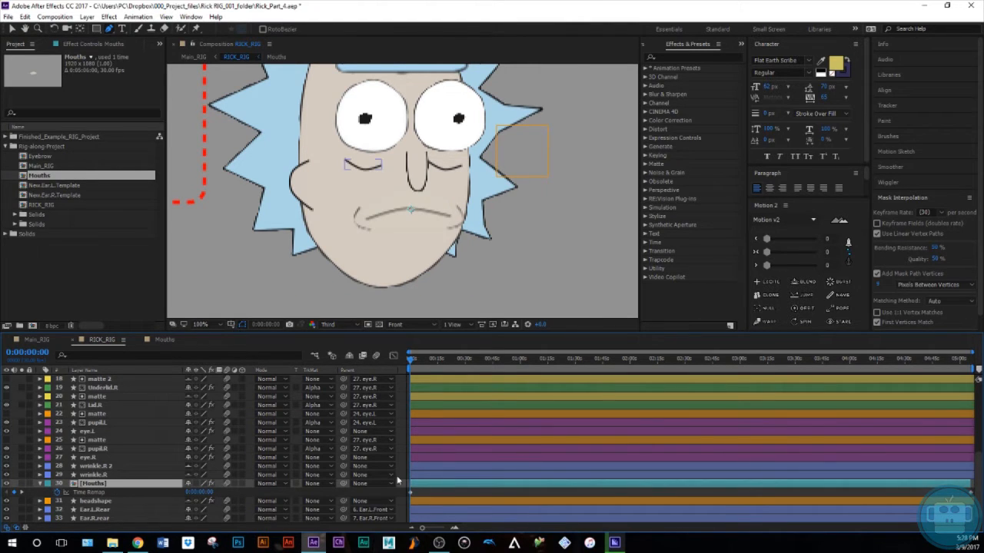
pyautogui.click(430, 491)
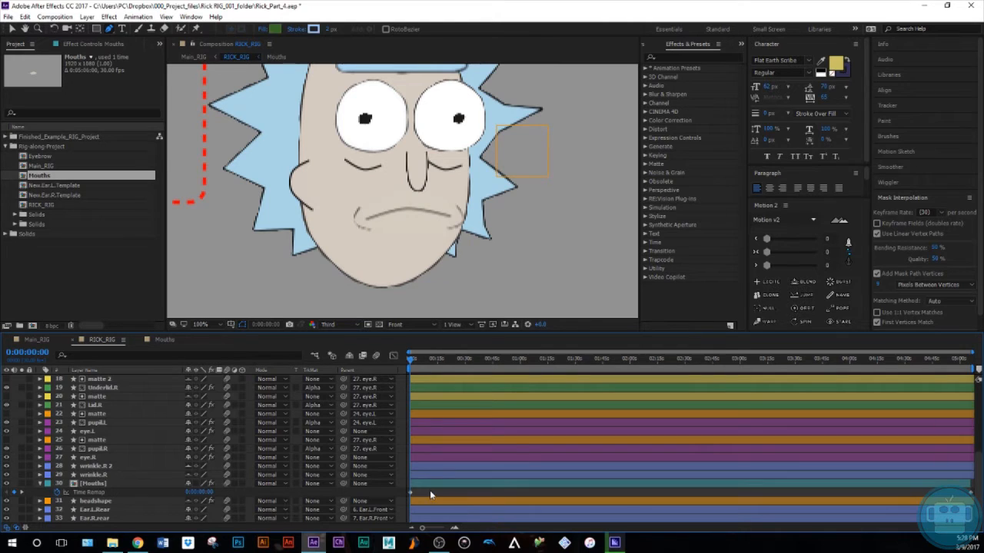
# Add a null object above the Mouths layer in RICK_RIG and rename it Lipsync
pyautogui.rightClick(151, 490)
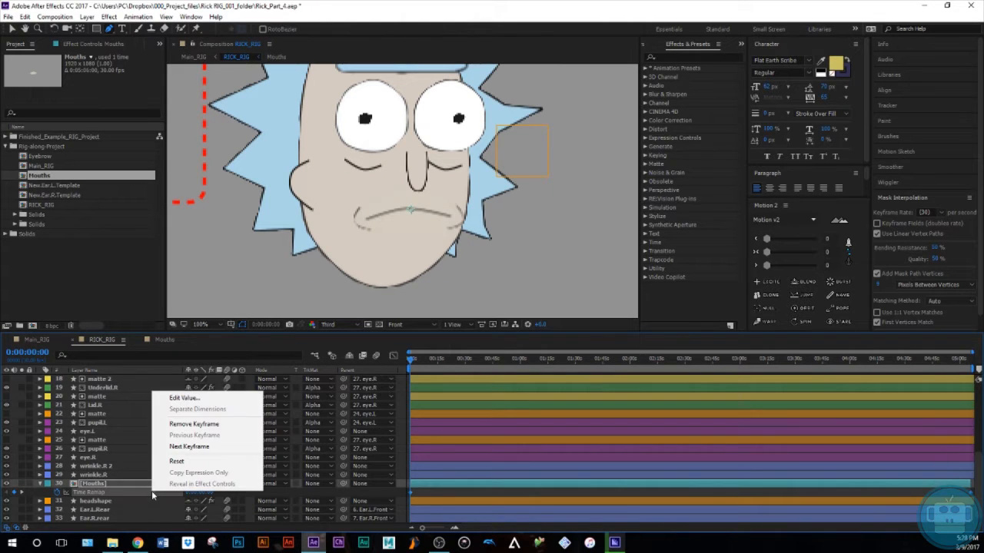
pyautogui.rightClick(300, 492)
pyautogui.moveTo(324, 394)
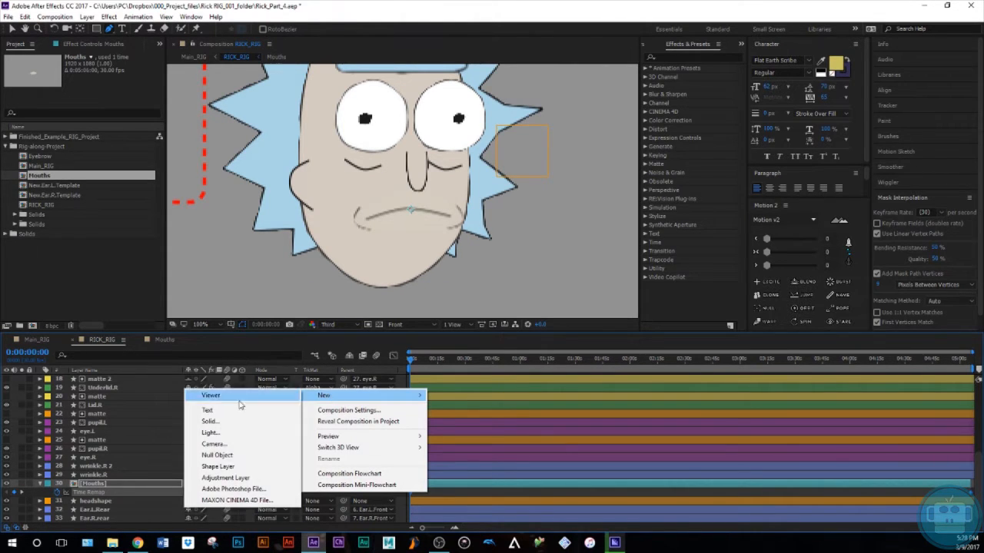
pyautogui.click(230, 455)
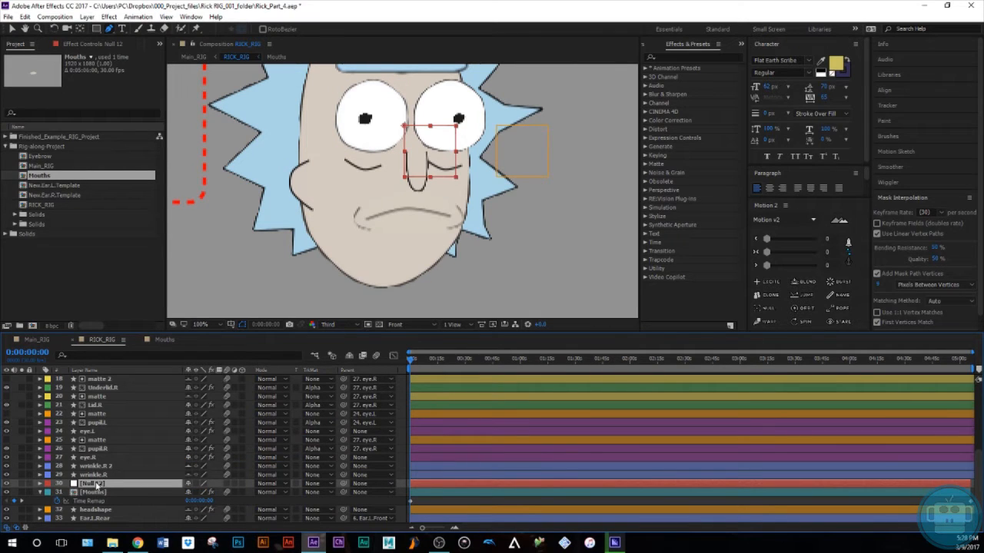
pyautogui.press('Return')
pyautogui.write('Lips')
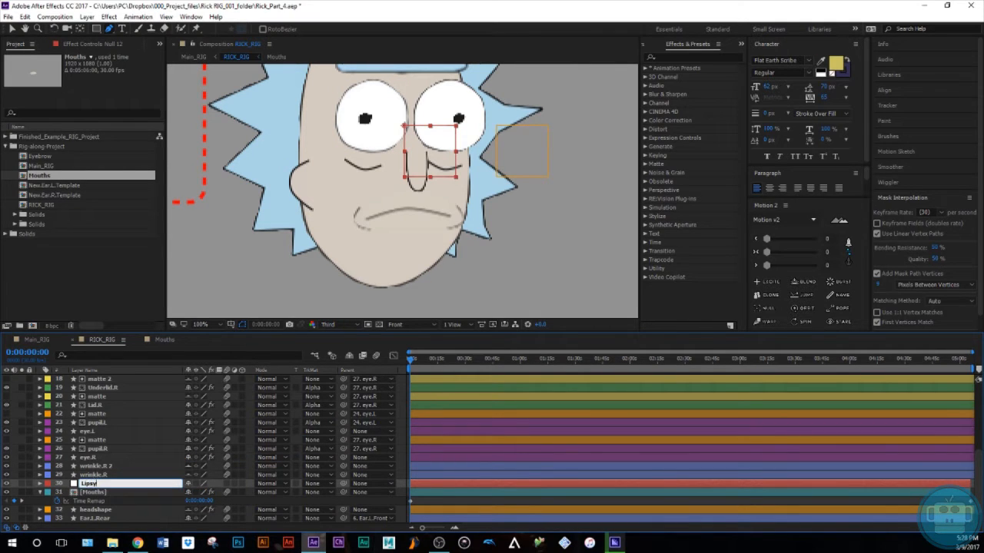
pyautogui.press('Return')
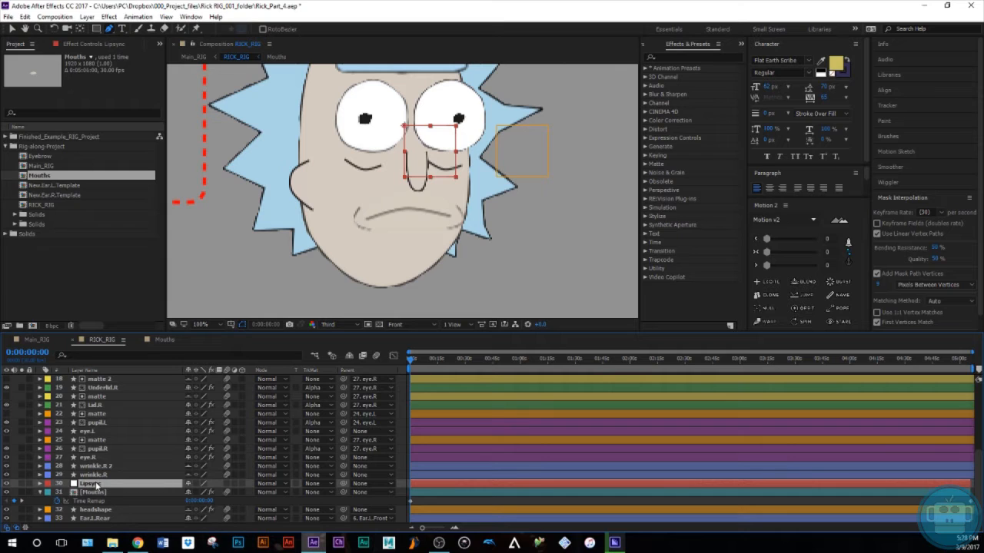
# Apply the Slider Control expression effect to the Lipsync null
pyautogui.click(83, 42)
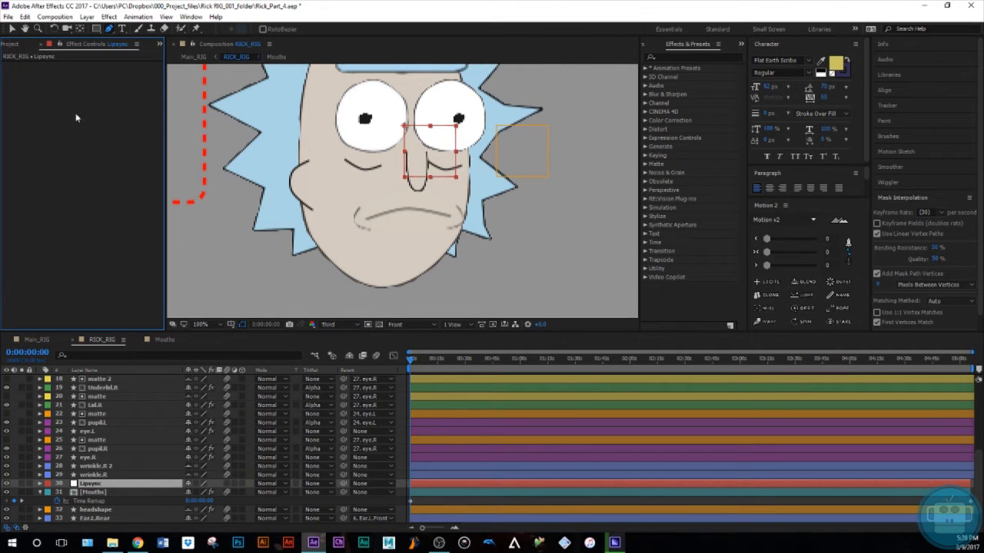
pyautogui.click(646, 138)
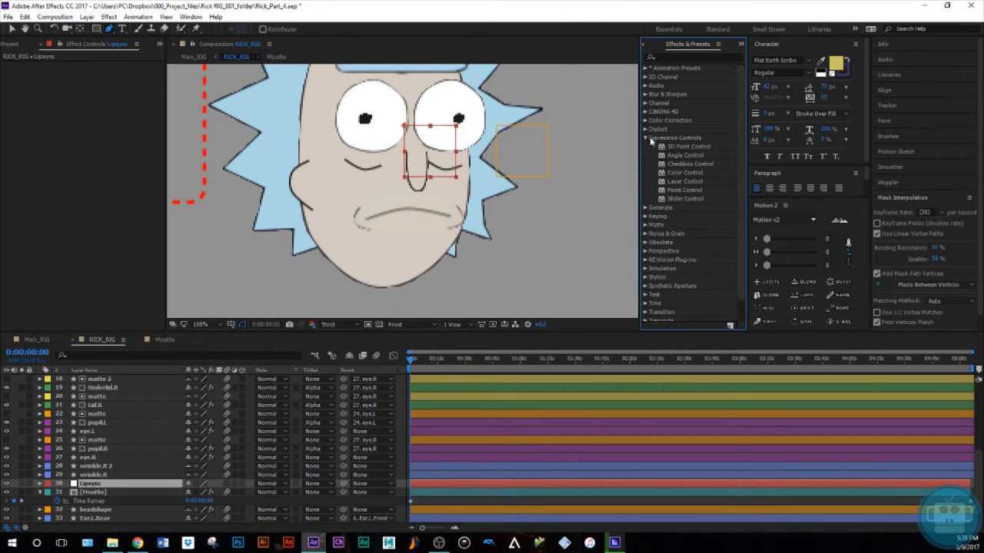
pyautogui.moveTo(684, 199); pyautogui.dragTo(74, 114)
pyautogui.press('v')
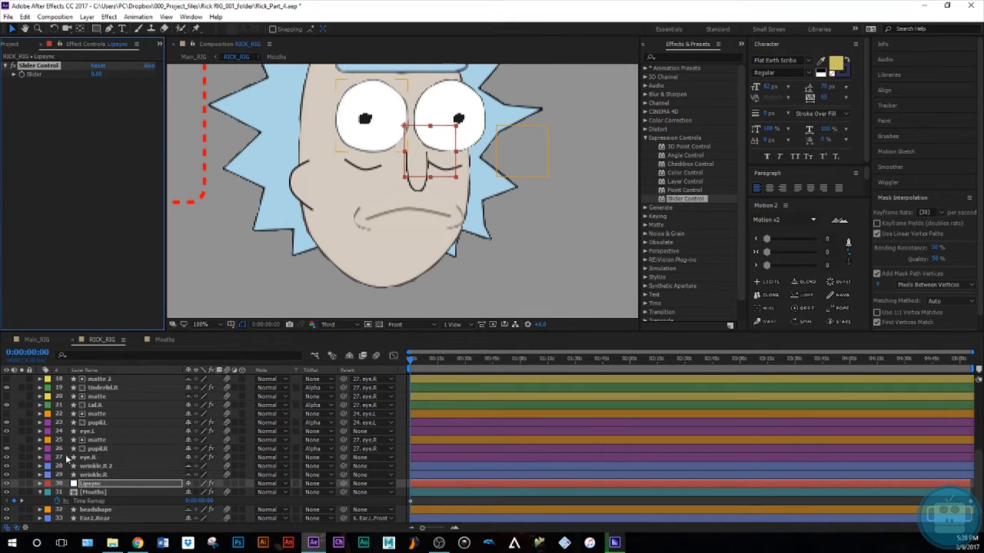
# Enable an expression on the Mouths layer's Time Remap property, keeping the default expression for now
pyautogui.keyDown('alt'); pyautogui.click(57, 501); pyautogui.keyUp('alt')
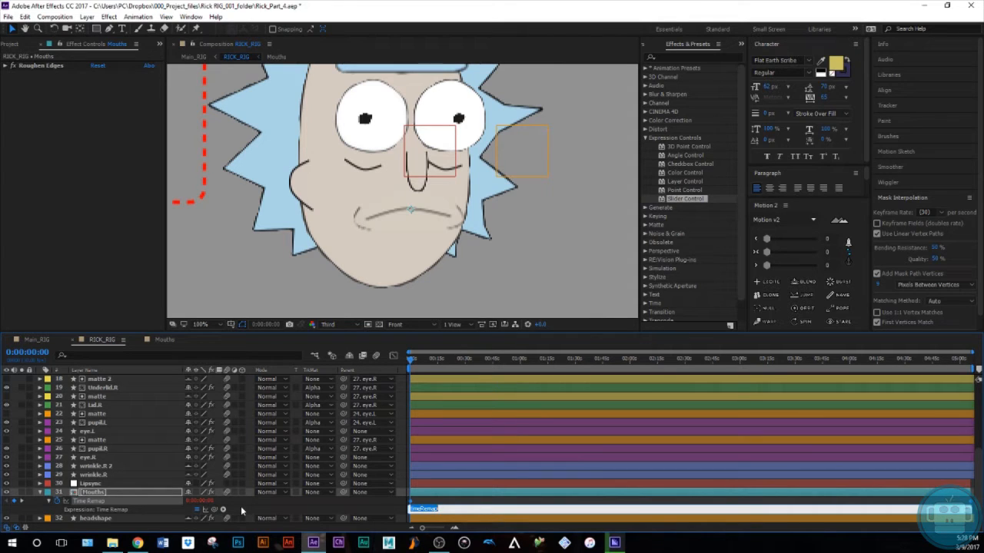
pyautogui.click(242, 511)
pyautogui.moveTo(56, 324); pyautogui.dragTo(217, 509)
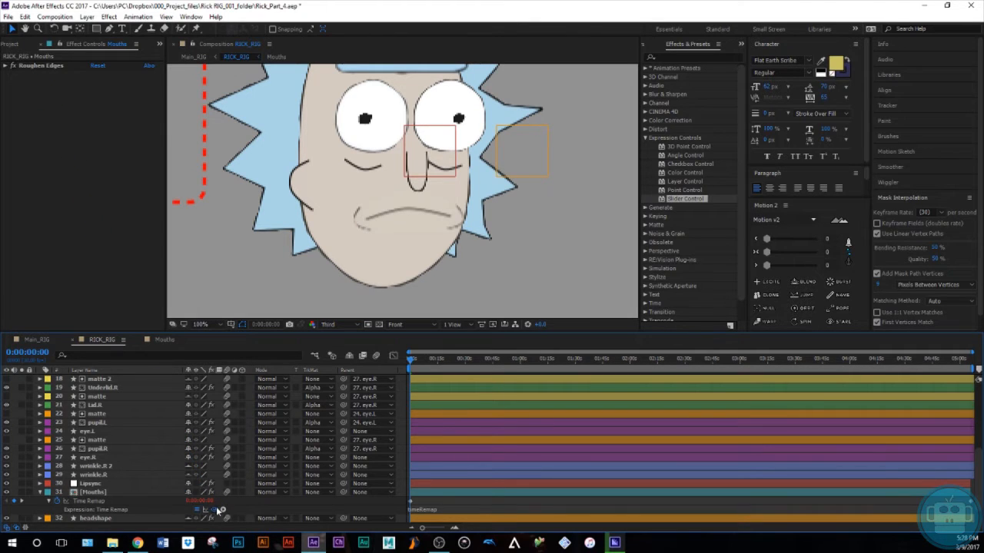
# Rename the Slider Control effect on the Lipsync null to lipsync
pyautogui.click(112, 484)
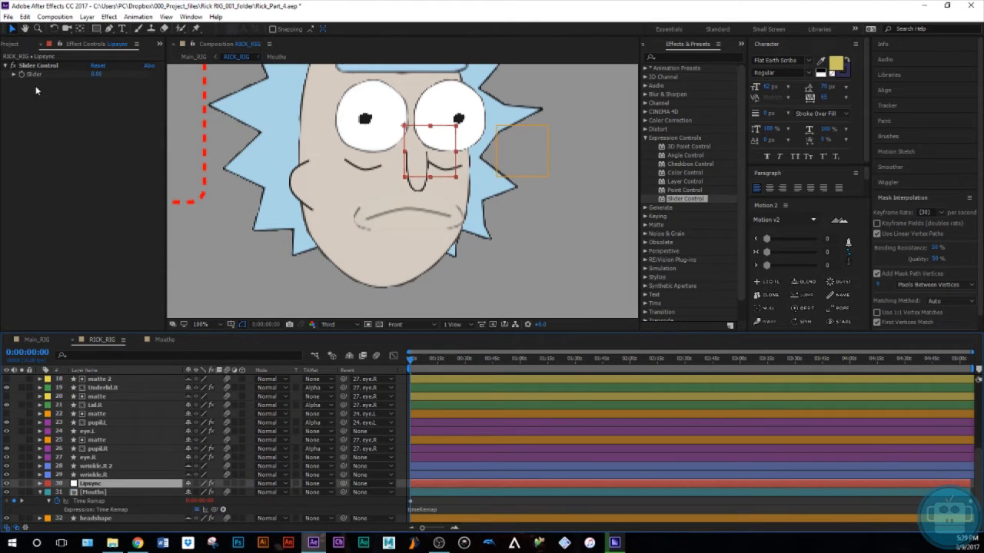
pyautogui.click(40, 64)
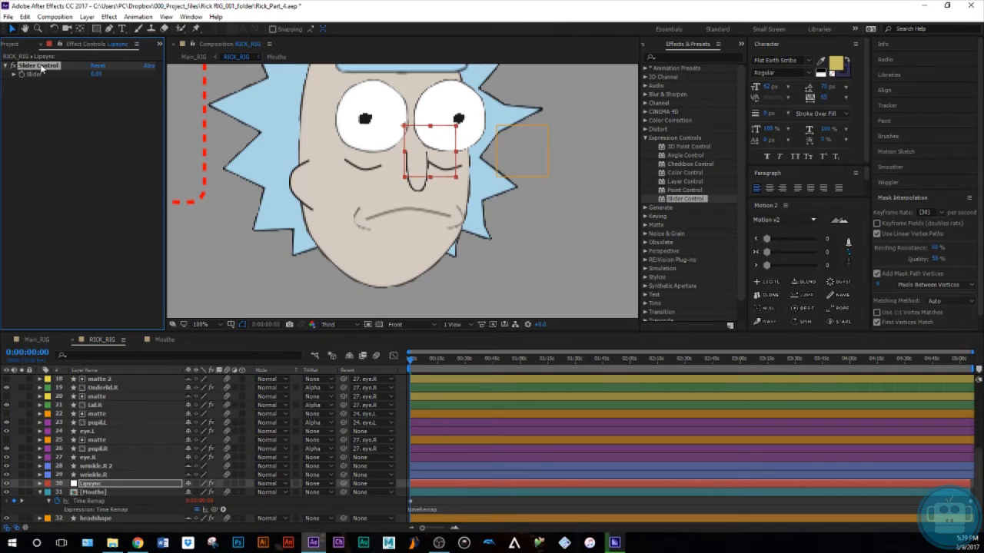
pyautogui.press('Return')
pyautogui.write('Lipsync')
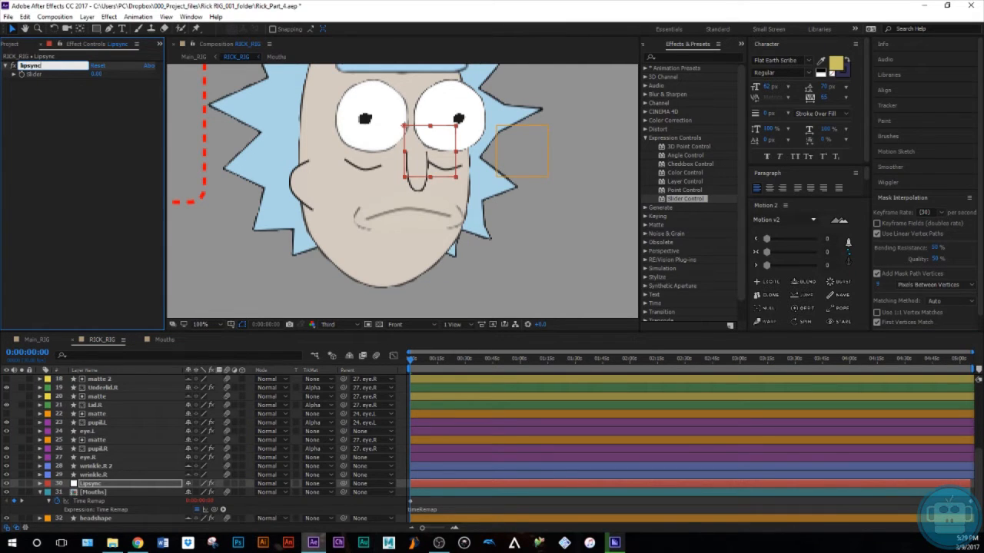
pyautogui.press('Return')
# Link the Mouths layer's Time Remap expression to the lipsync slider and divide it by 100
pyautogui.moveTo(223, 509); pyautogui.dragTo(24, 76)
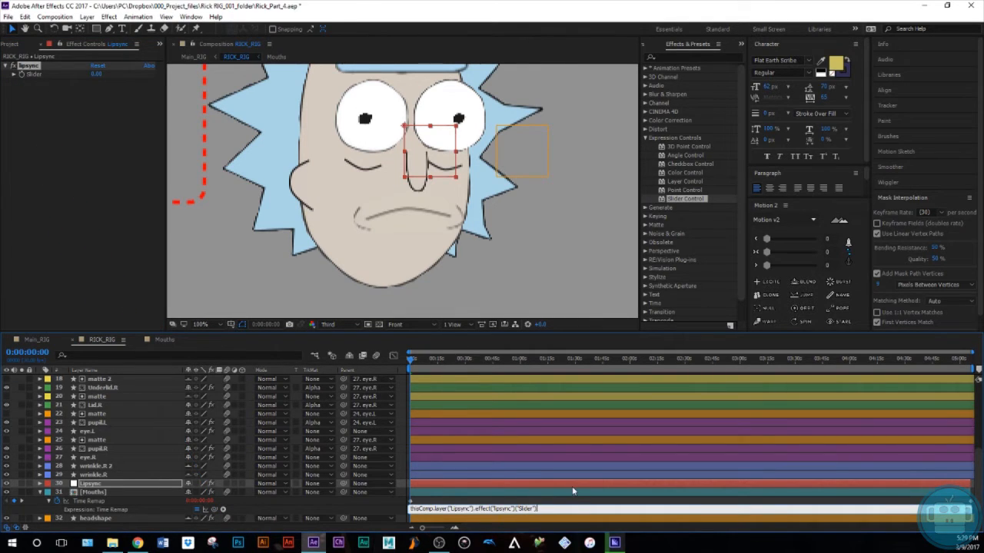
pyautogui.write('/10')
pyautogui.click(512, 499)
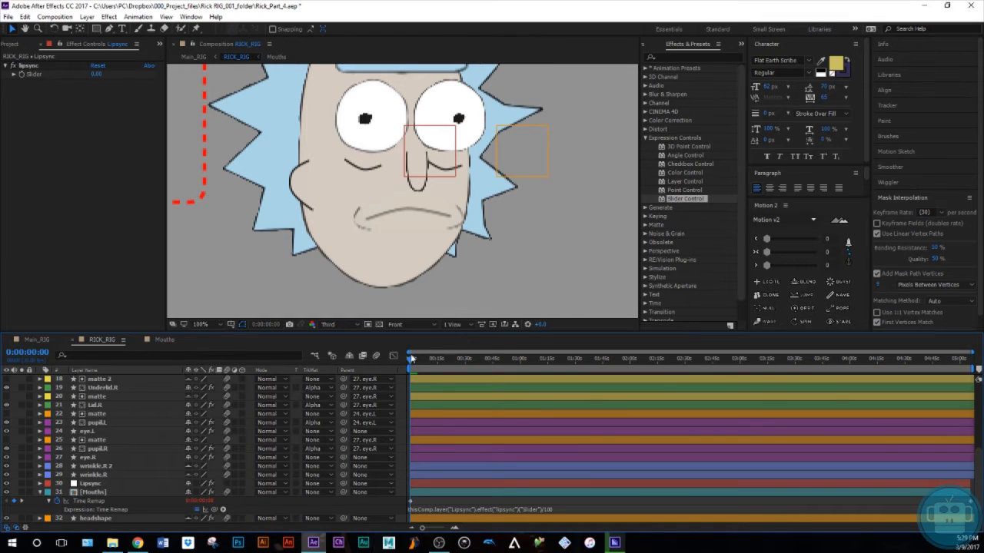
# Test the lipsync slider by scrubbing it to the green D,S mouth shape, and collapse the Mouths layer's properties
pyautogui.click(109, 485)
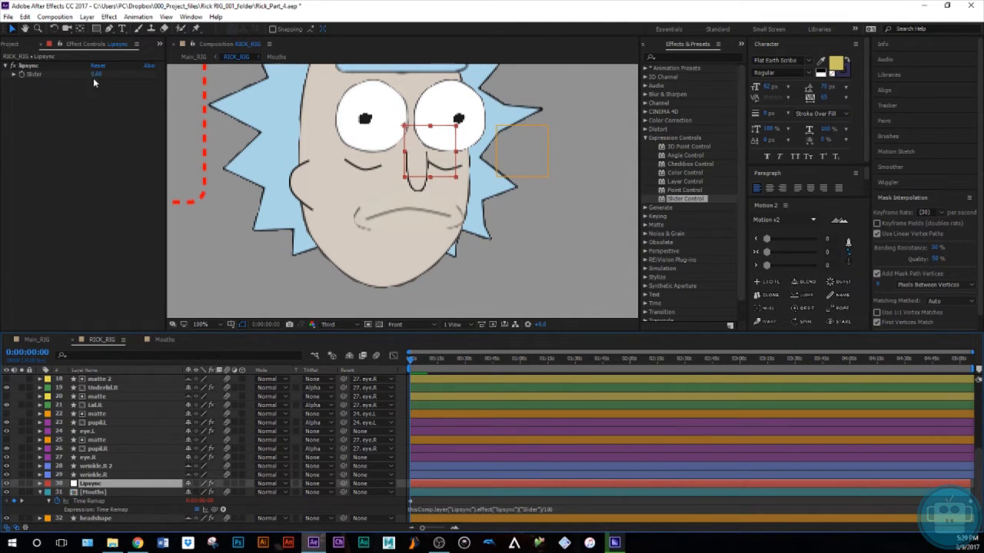
pyautogui.moveTo(96, 73); pyautogui.dragTo(104, 73)
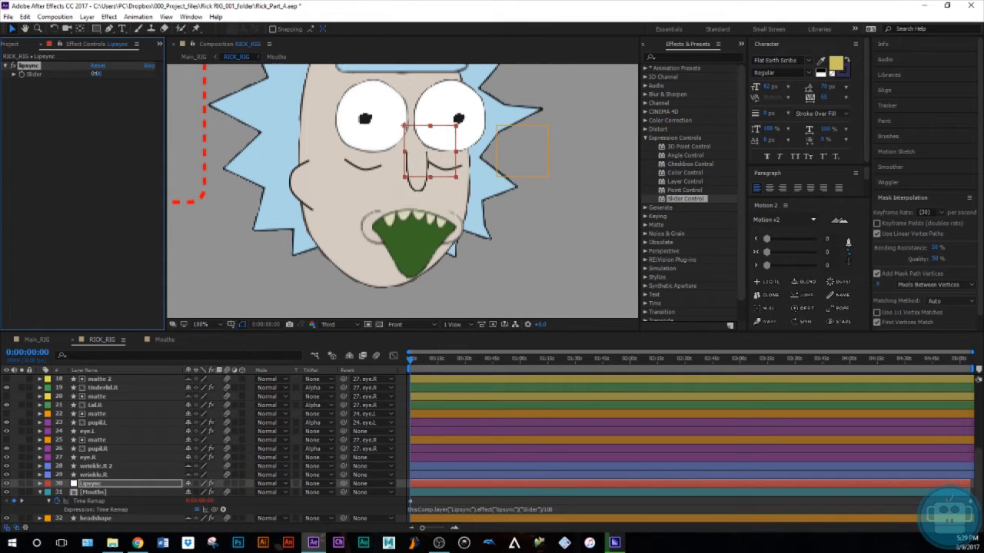
pyautogui.click(100, 492)
pyautogui.click(40, 493)
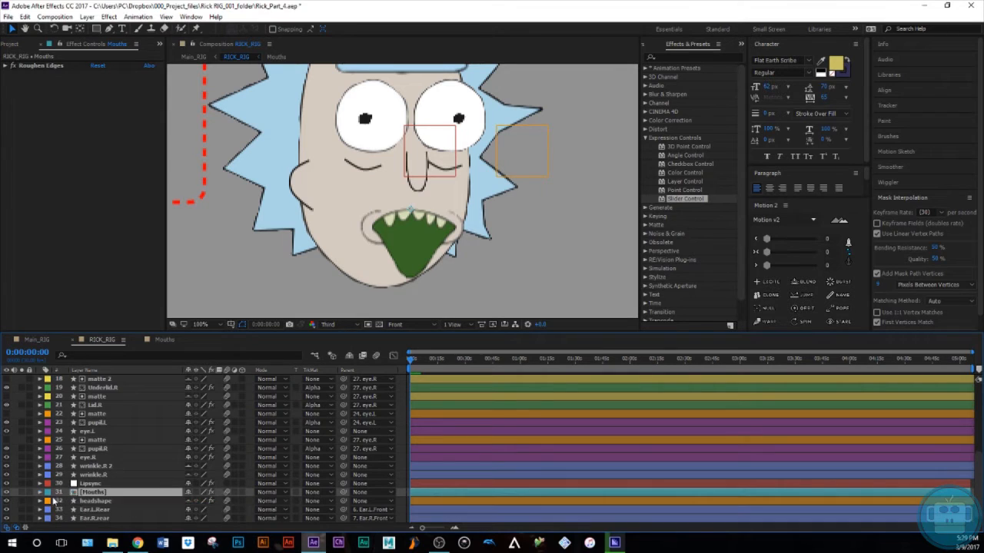
# Open the Mouths composition, go to frame 4 and select the L_2 mouth shape layer
pyautogui.doubleClick(95, 495)
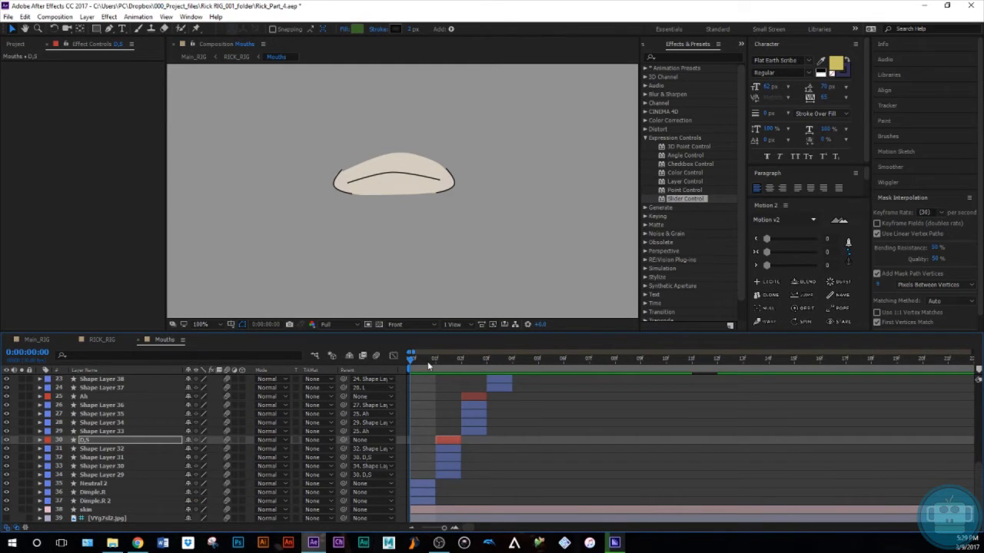
pyautogui.moveTo(428, 363); pyautogui.dragTo(537, 410)
pyautogui.scroll(3, 537, 411)
pyautogui.click(513, 386)
pyautogui.click(519, 391)
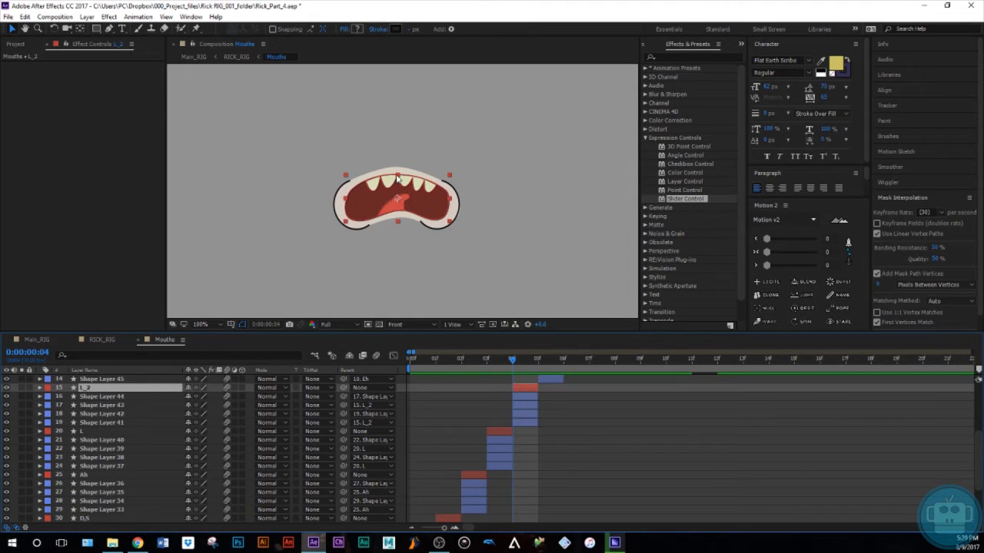
pyautogui.press('g')
pyautogui.moveTo(398, 179); pyautogui.dragTo(397, 139)
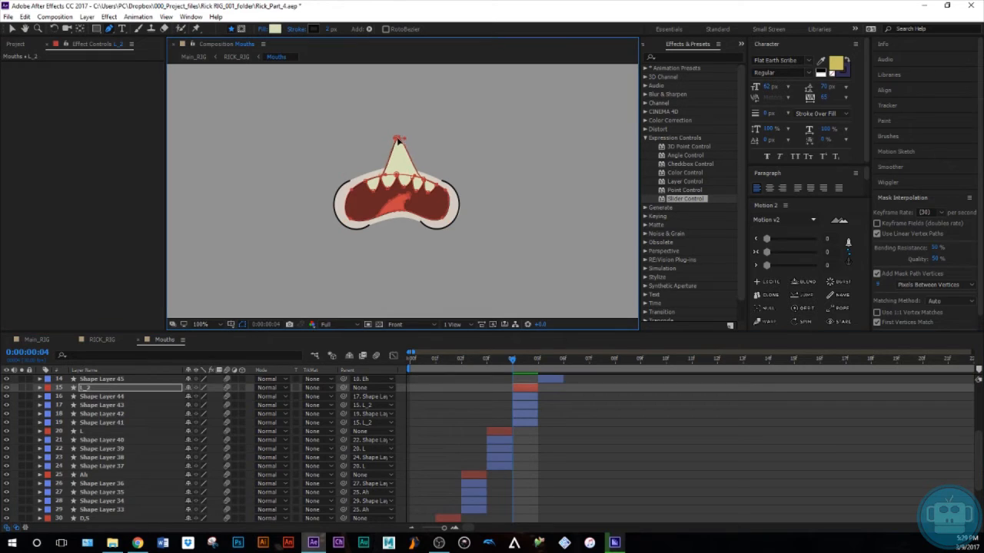
pyautogui.hotkey('ctrl', 'z')
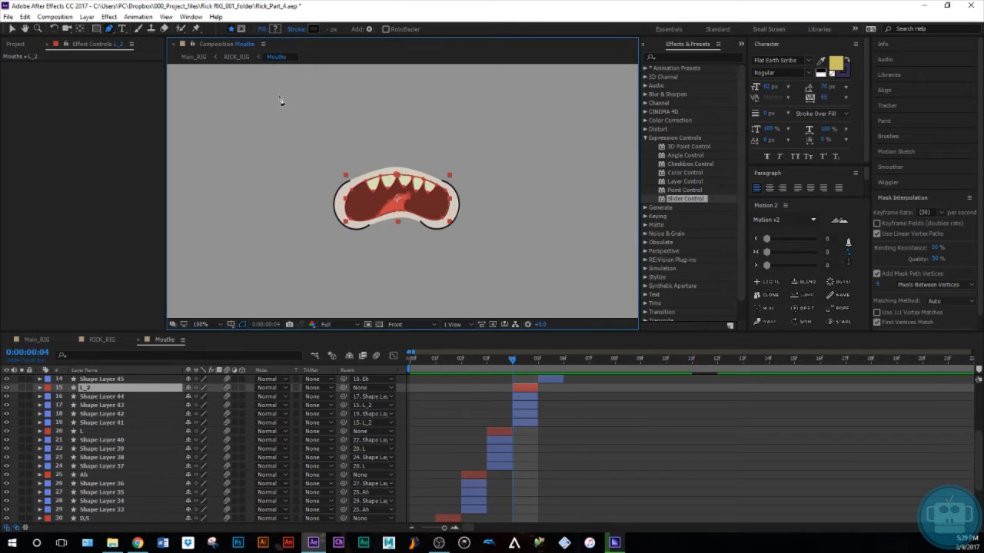
# Change the fill of the L_2 mouth shape to bright green 3BB506 and deselect the layer
pyautogui.click(275, 28)
pyautogui.click(745, 235)
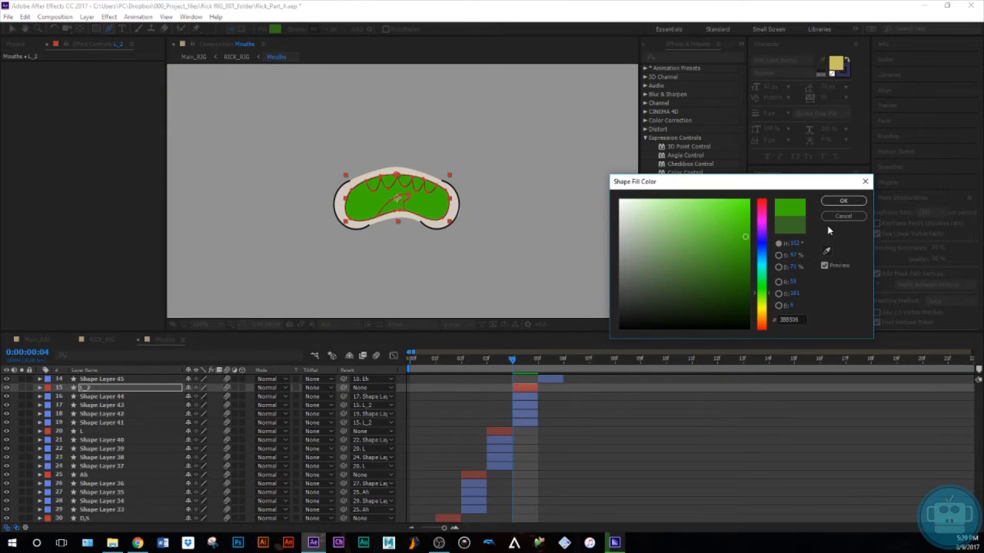
pyautogui.click(843, 201)
pyautogui.click(584, 463)
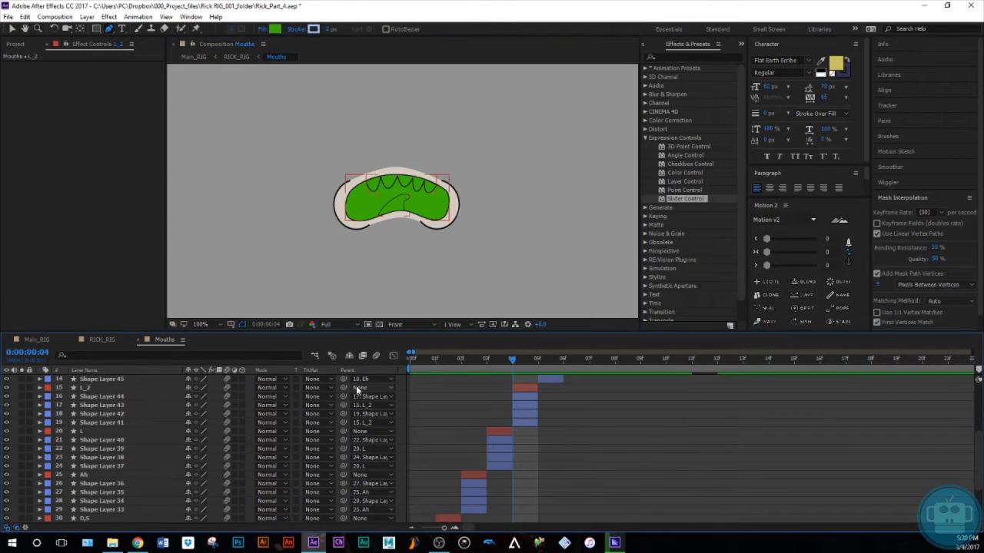
# Return to RICK_RIG and set the Lipsync null's slider to 15 to bring up the recoloured L_2 mouth
pyautogui.click(104, 339)
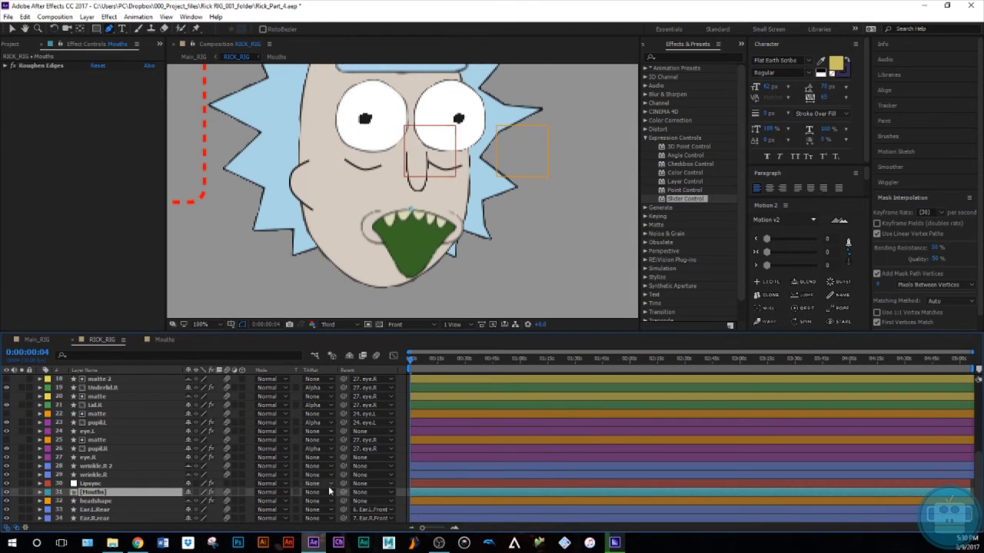
pyautogui.click(90, 483)
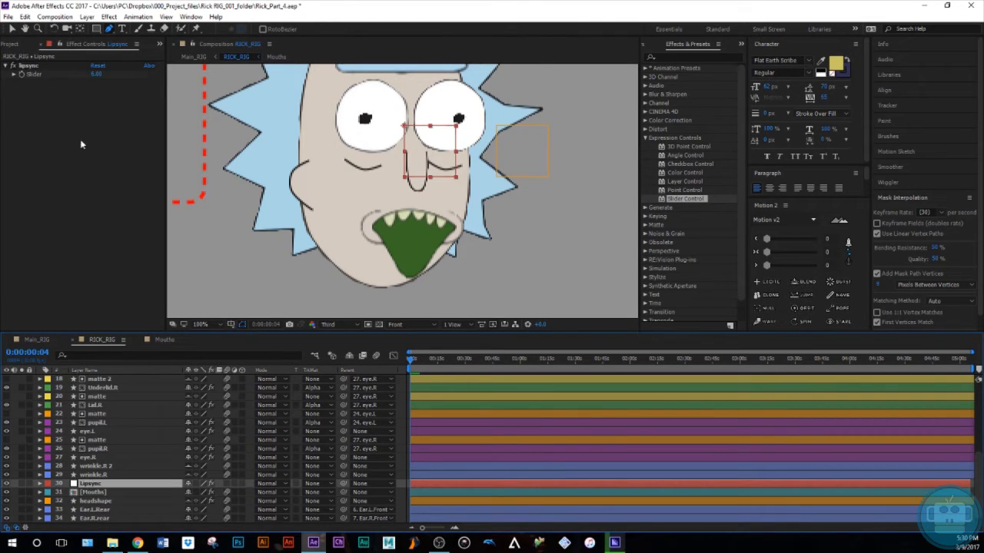
pyautogui.moveTo(94, 74); pyautogui.dragTo(99, 74)
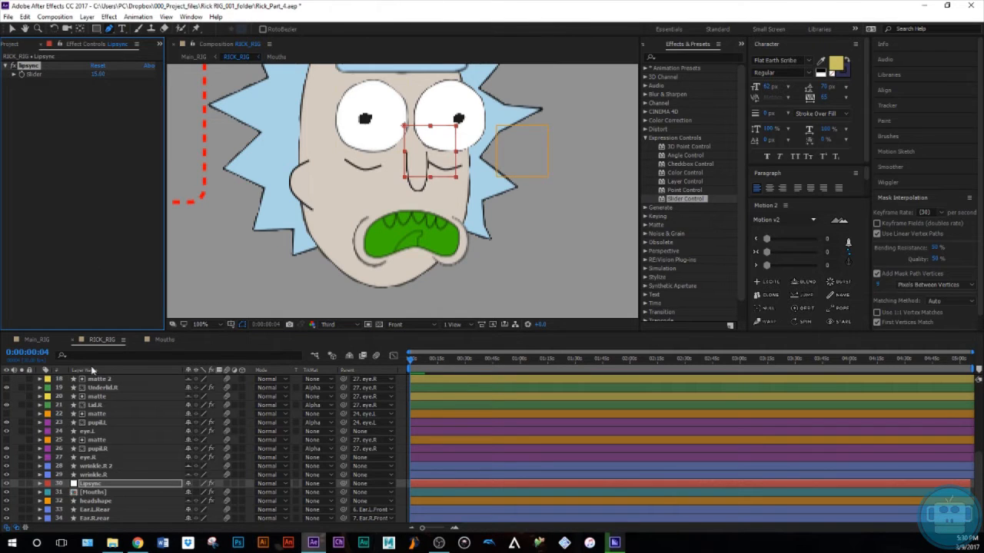
pyautogui.doubleClick(101, 484)
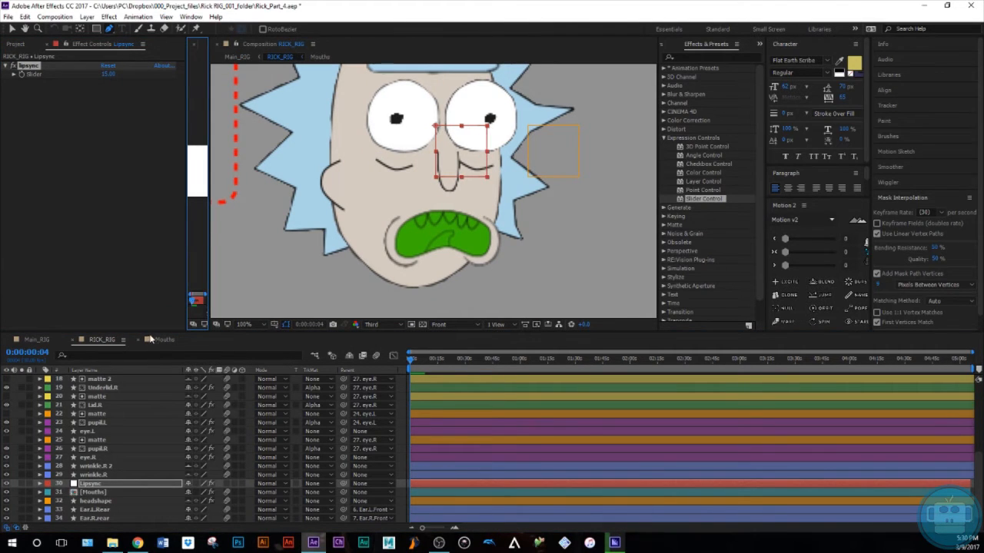
pyautogui.click(200, 45)
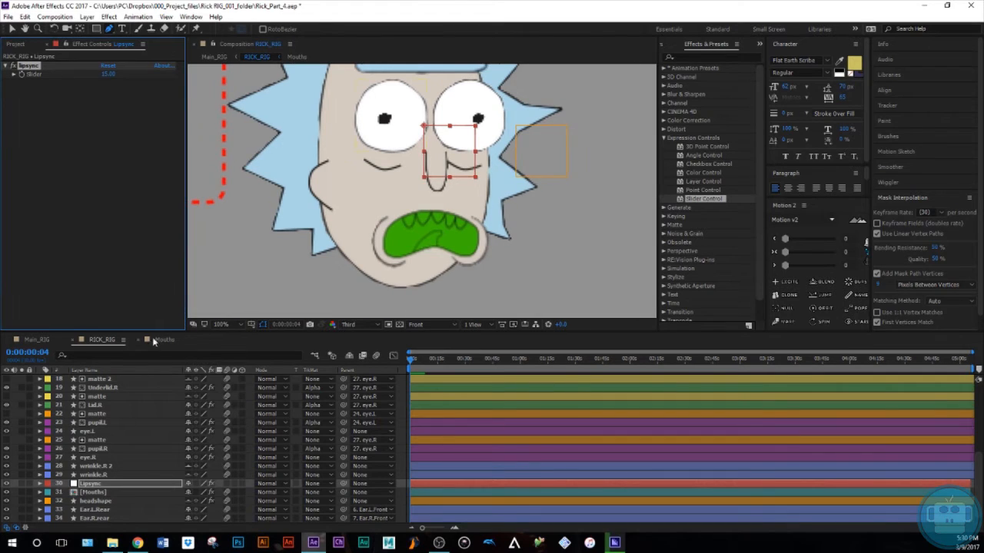
# In the Mouths composition, go to frame 14 and turn on visibility of the reference image layer
pyautogui.click(162, 340)
pyautogui.scroll(5, 569, 482)
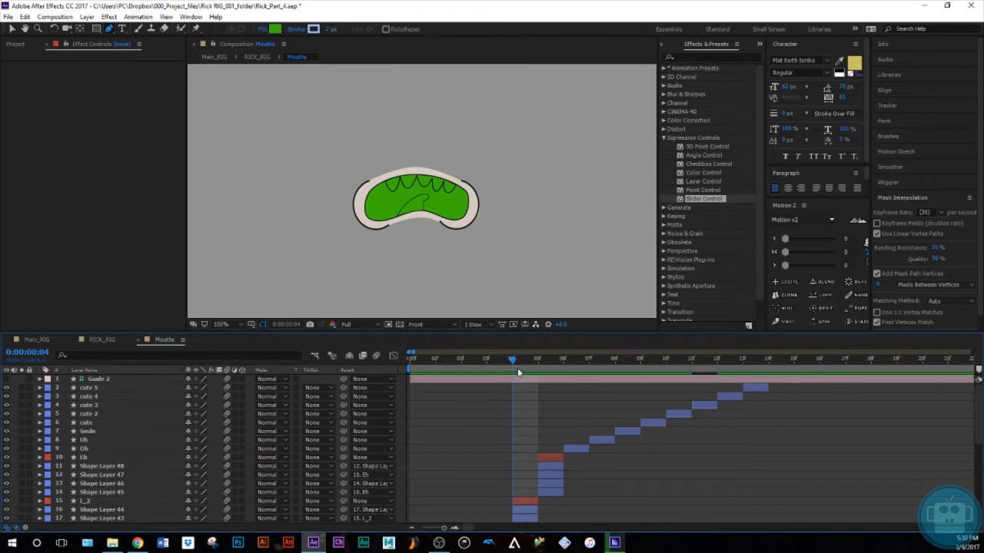
pyautogui.moveTo(511, 363); pyautogui.dragTo(768, 384)
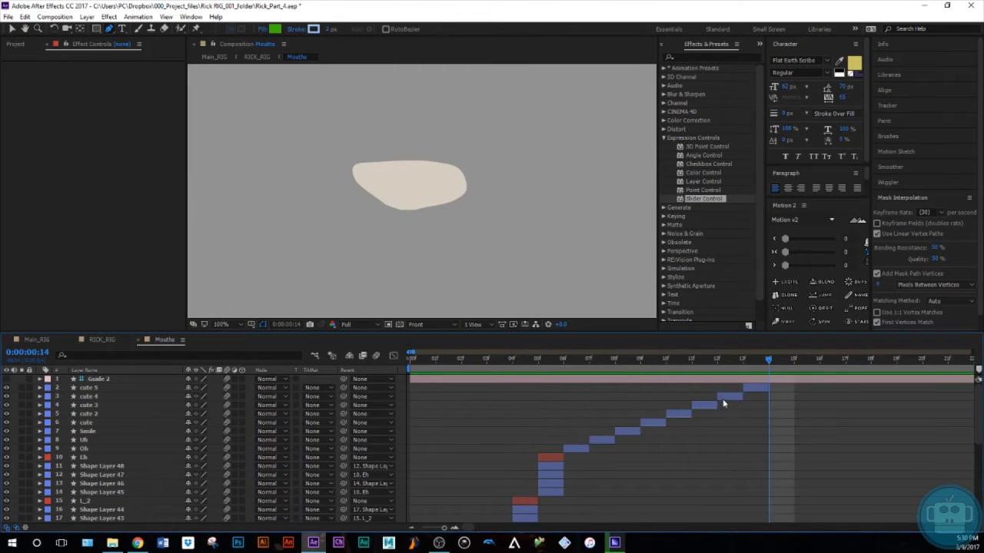
pyautogui.scroll(-8, 44, 516)
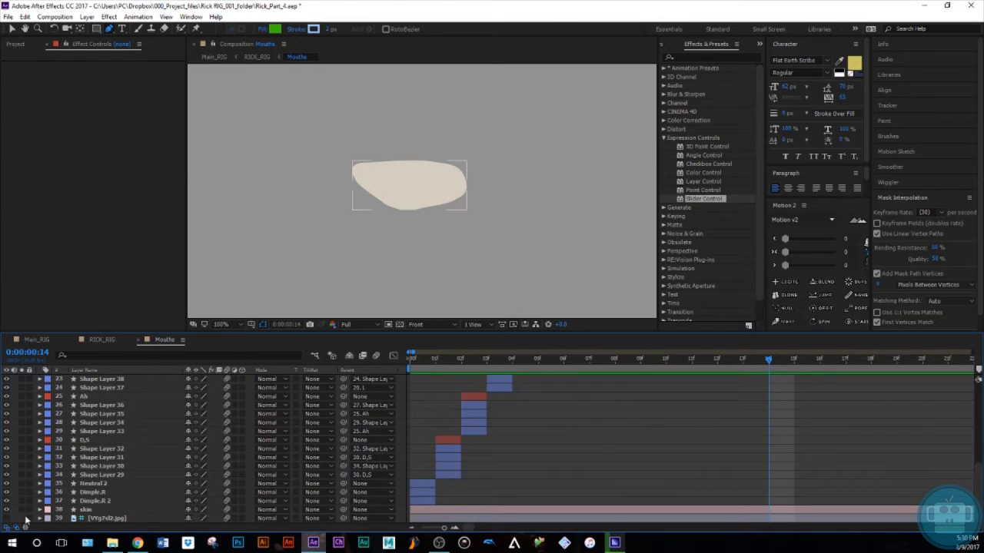
pyautogui.click(6, 519)
pyautogui.scroll(8, 581, 445)
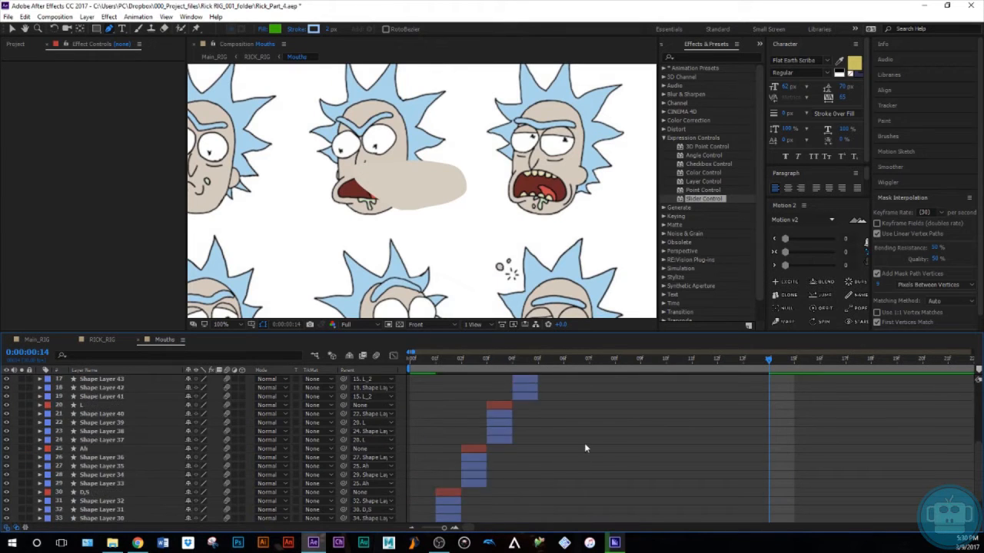
# Draw a three-point curved smile line across the skin-coloured mouth area with the Pen tool at frame 14
pyautogui.press('g')
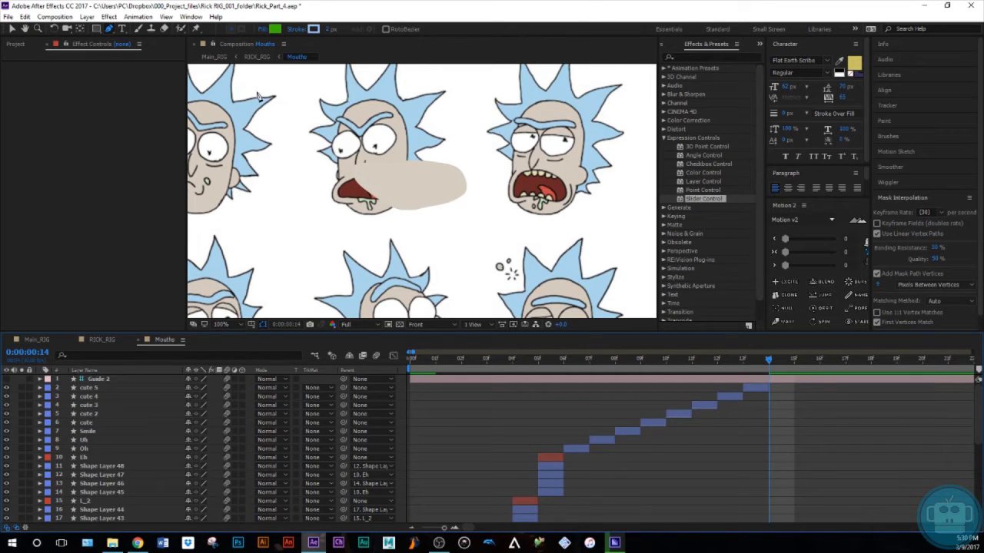
pyautogui.click(359, 186)
pyautogui.click(416, 179)
pyautogui.click(467, 191)
pyautogui.keyDown('alt'); pyautogui.click(416, 180); pyautogui.keyUp('alt')
pyautogui.moveTo(416, 180); pyautogui.dragTo(416, 198)
pyautogui.moveTo(359, 188); pyautogui.dragTo(359, 165)
# Remove the smile line's fill and give it a black stroke 2 px wide
pyautogui.click(263, 29)
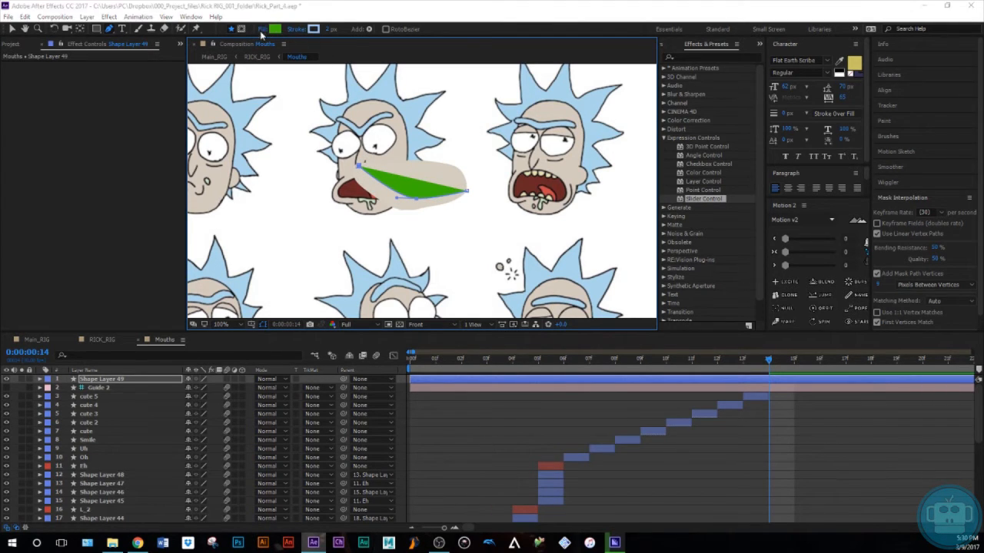
pyautogui.click(646, 202)
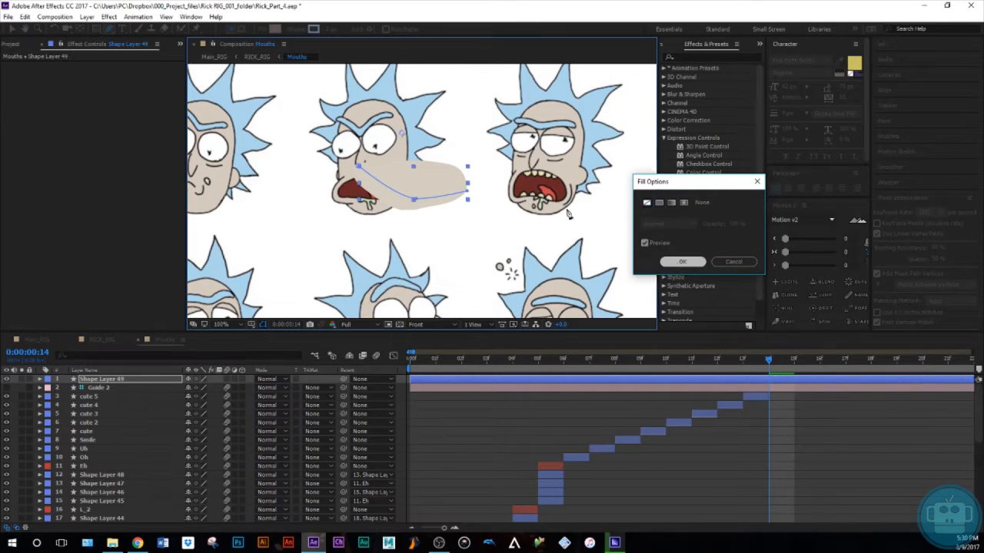
pyautogui.click(681, 261)
pyautogui.moveTo(329, 29); pyautogui.dragTo(335, 29)
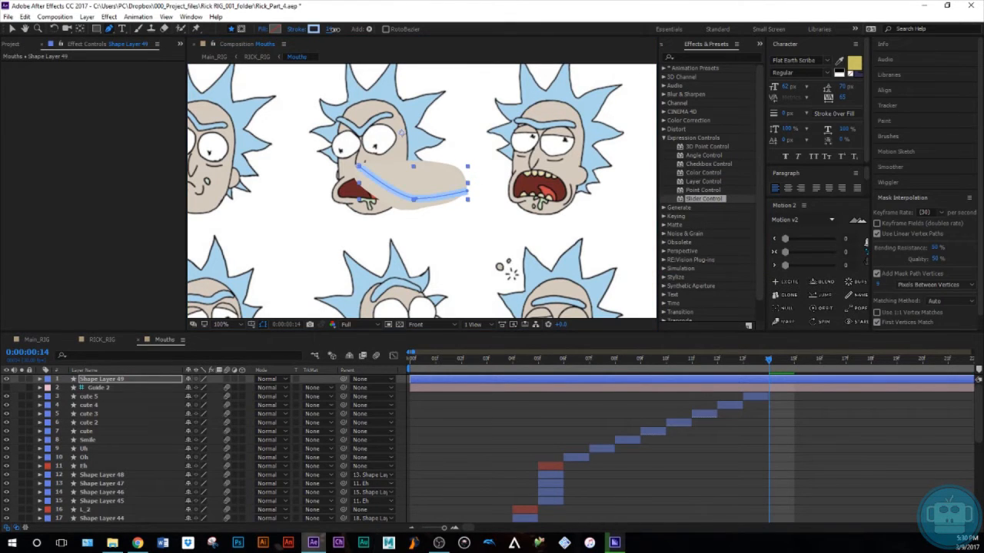
pyautogui.click(329, 30)
pyautogui.write('2')
pyautogui.press('Return')
pyautogui.click(313, 29)
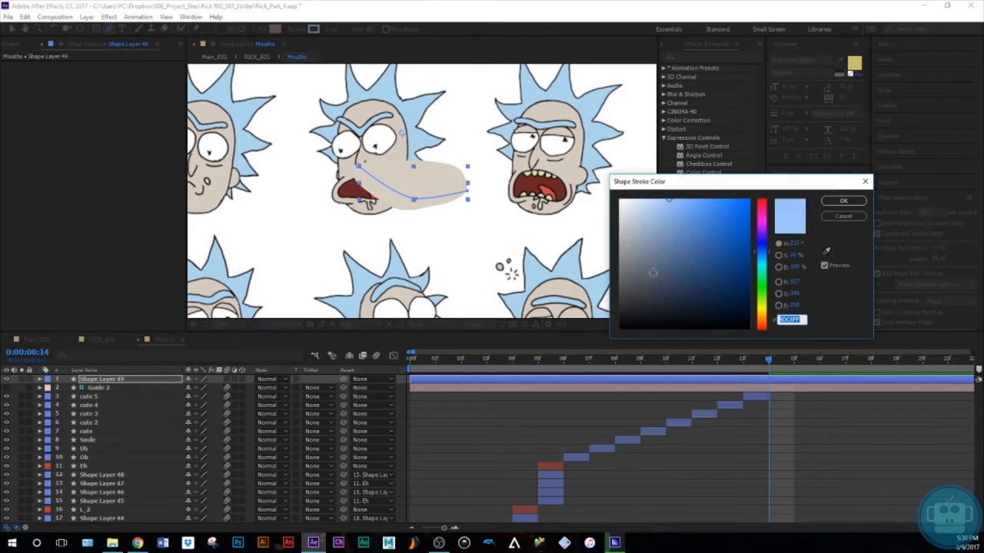
pyautogui.click(842, 201)
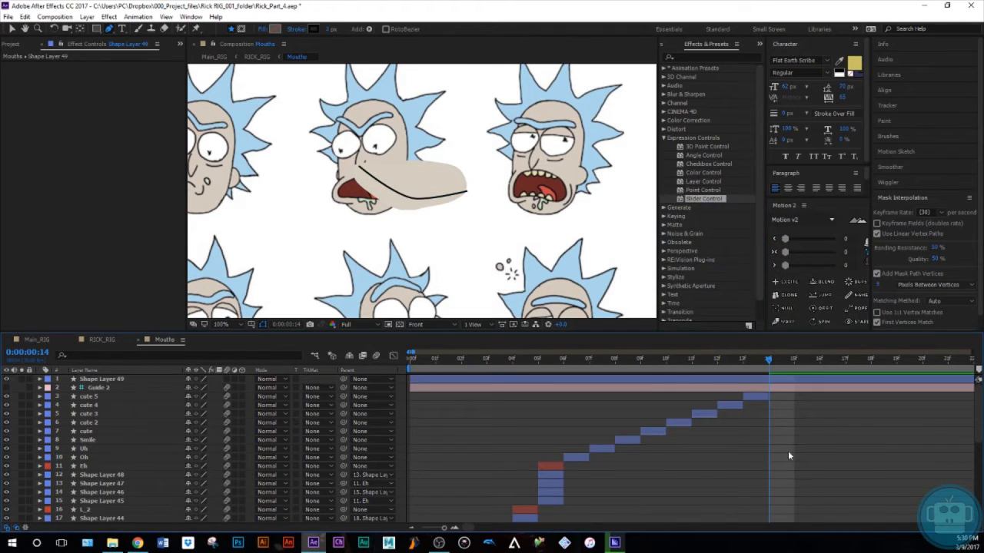
# Trim the new smile line's layer to a single frame at frame 13 and deselect it
pyautogui.click(755, 381)
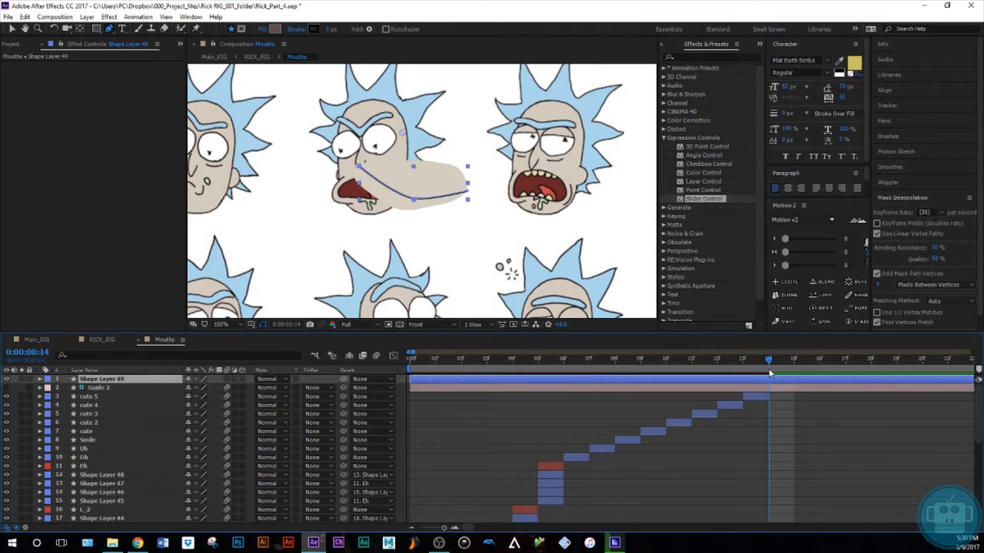
pyautogui.moveTo(790, 379); pyautogui.dragTo(770, 379)
pyautogui.hotkey('ctrl', 'z')
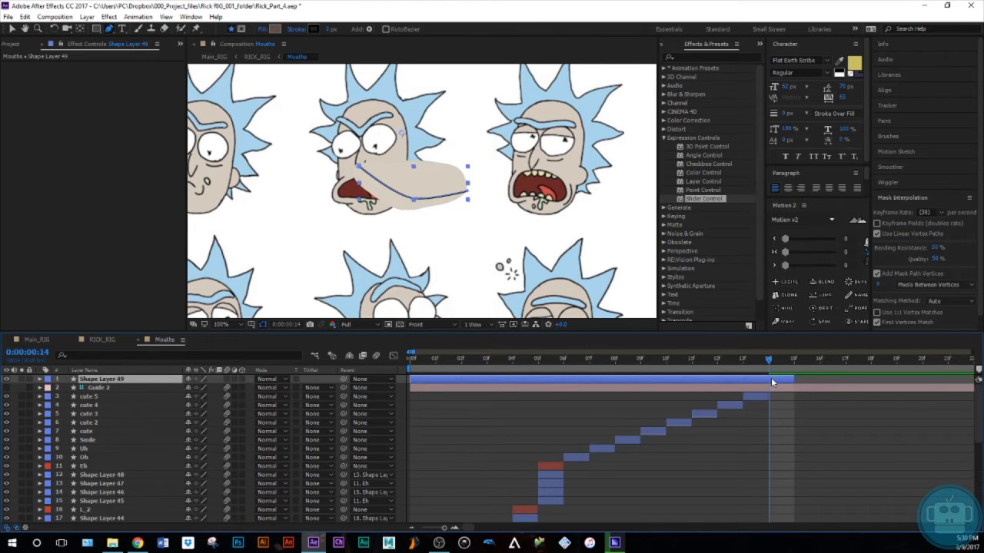
pyautogui.moveTo(792, 379); pyautogui.dragTo(743, 360)
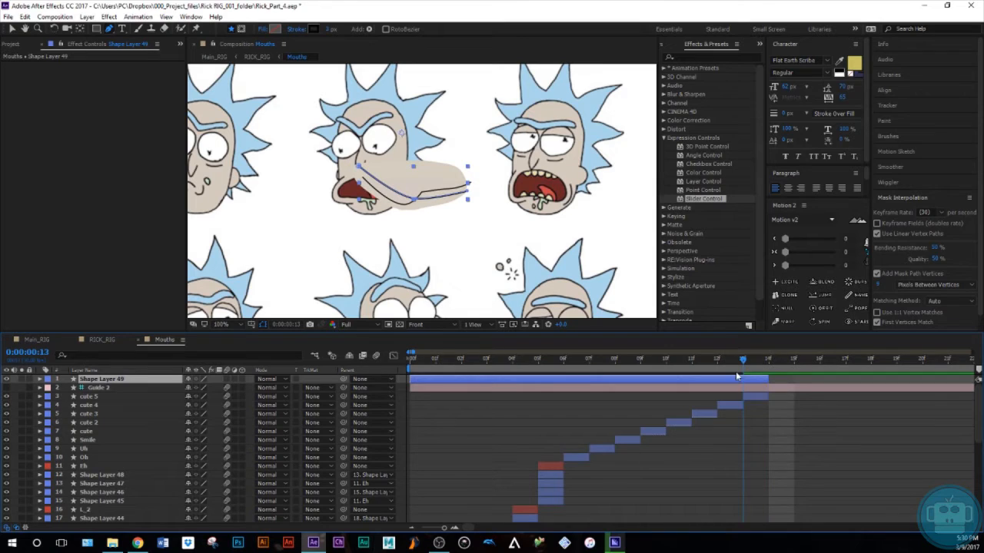
pyautogui.hotkey('alt', '[')
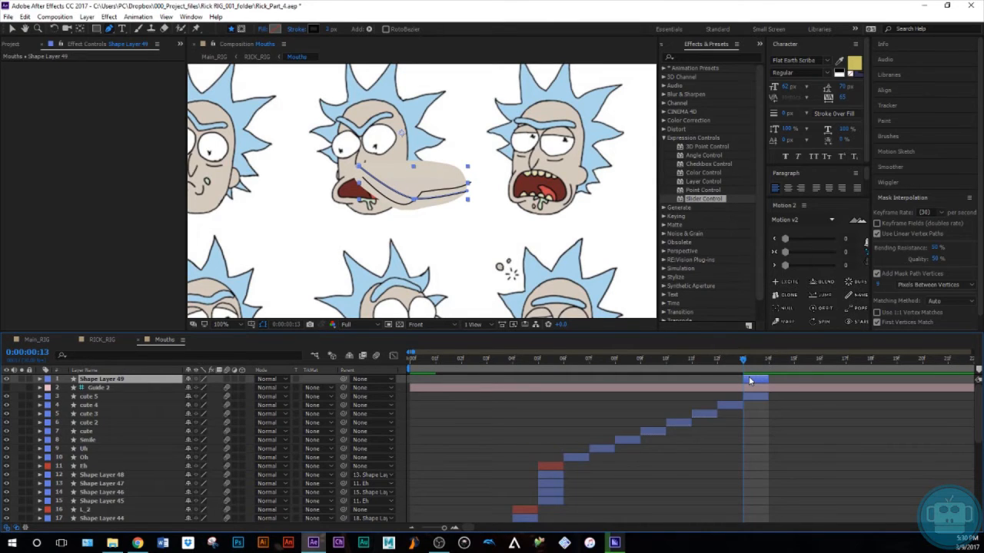
pyautogui.press('F2')
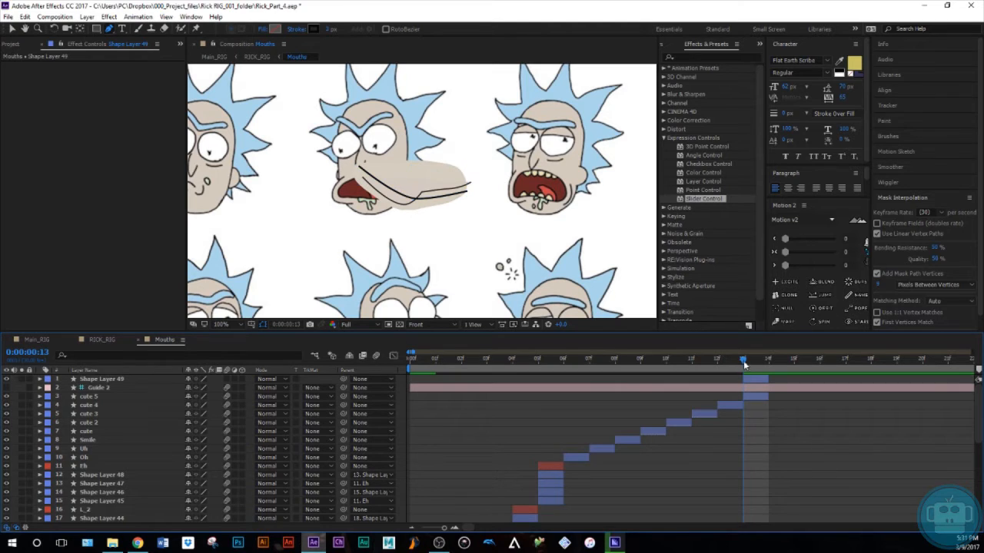
# Place the new smile layer directly below Guide 2 and shift its one-frame bar to start at frame 14
pyautogui.click(752, 382)
pyautogui.moveTo(136, 381); pyautogui.dragTo(146, 392)
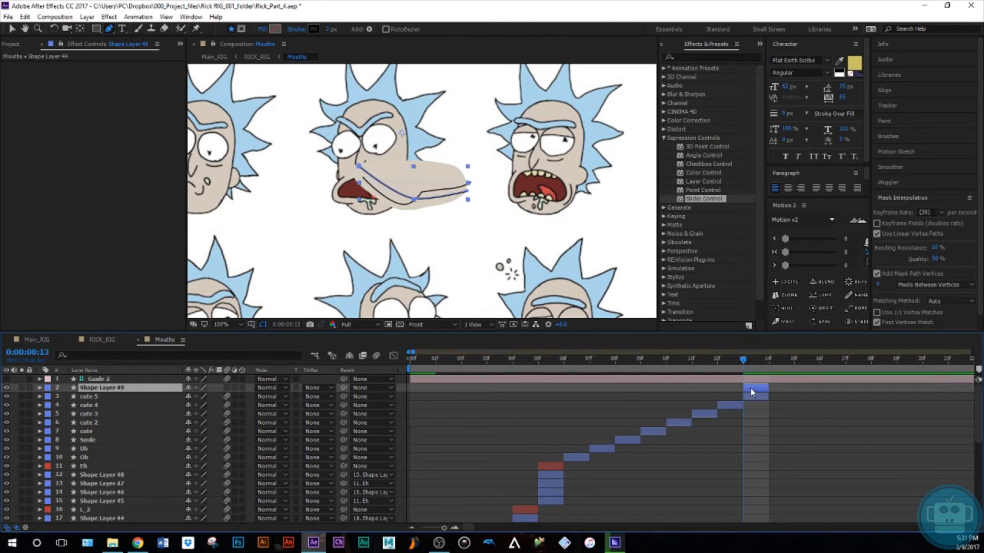
pyautogui.moveTo(751, 391); pyautogui.dragTo(777, 390)
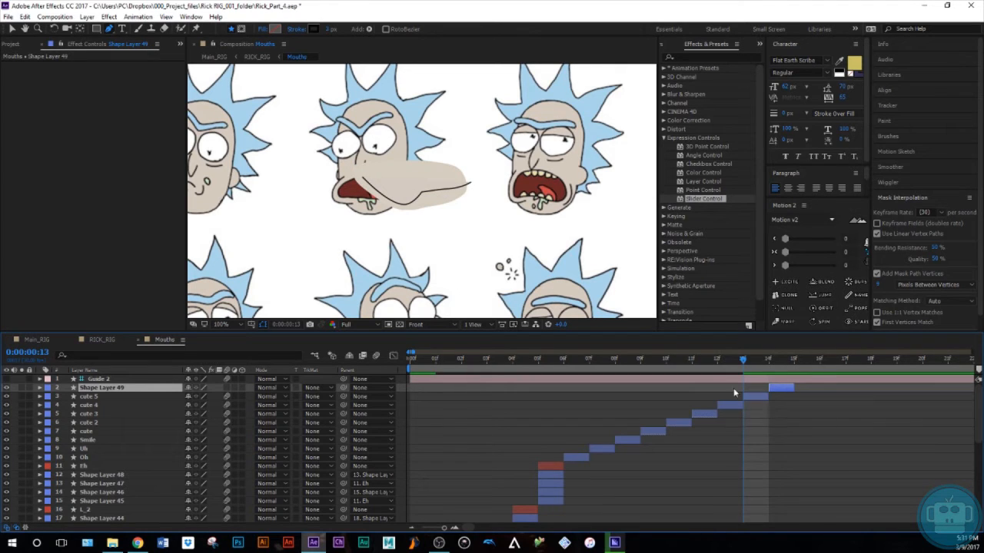
# At frame 14, reshape the smile line by raising its middle point to make the curve shallower
pyautogui.moveTo(742, 363); pyautogui.dragTo(775, 397)
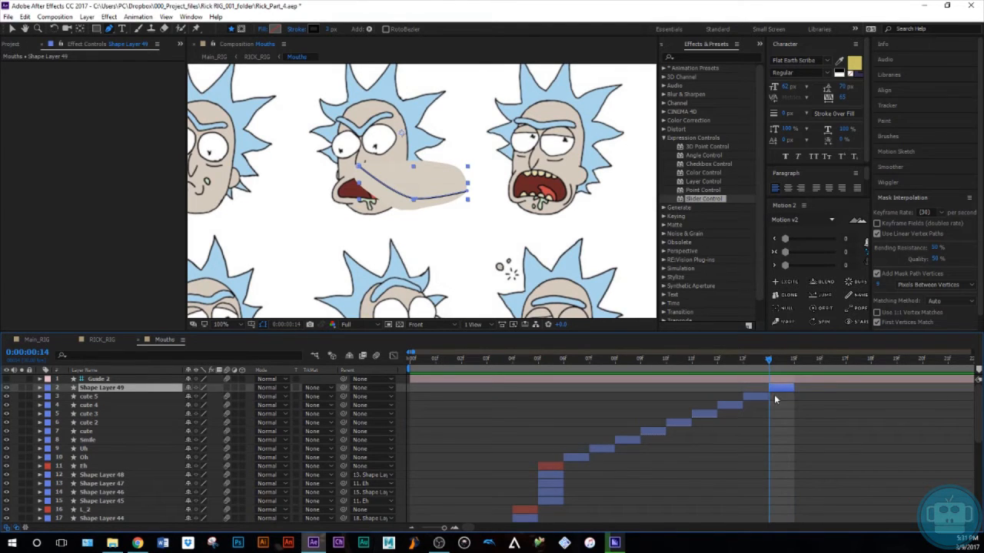
pyautogui.click(415, 200)
pyautogui.moveTo(413, 201)
pyautogui.mouseDown()
pyautogui.moveTo(430, 210)
pyautogui.moveTo(412, 191)
pyautogui.mouseUp()
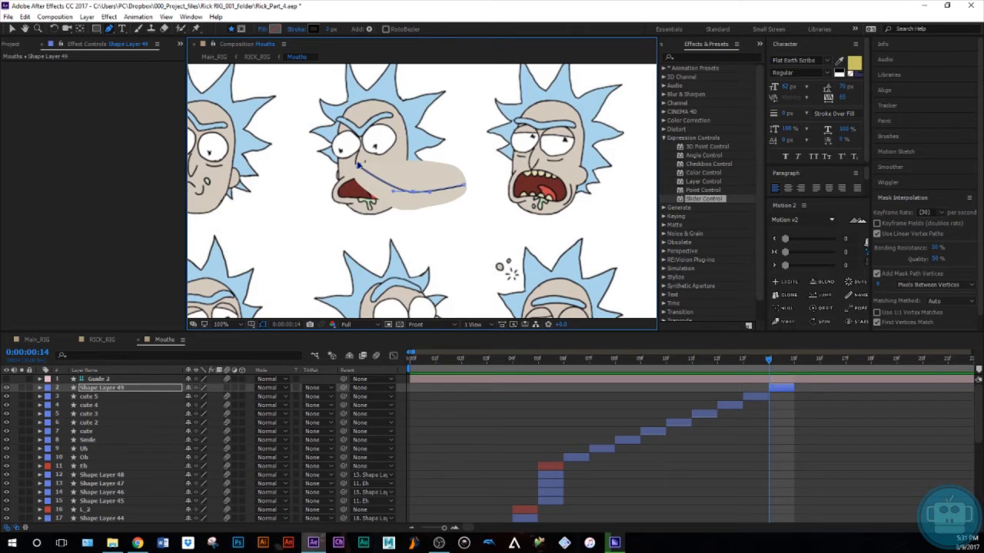
# Return to RICK_RIG and set the Lipsync null's slider to 47 to bring up another mouth shape
pyautogui.click(99, 340)
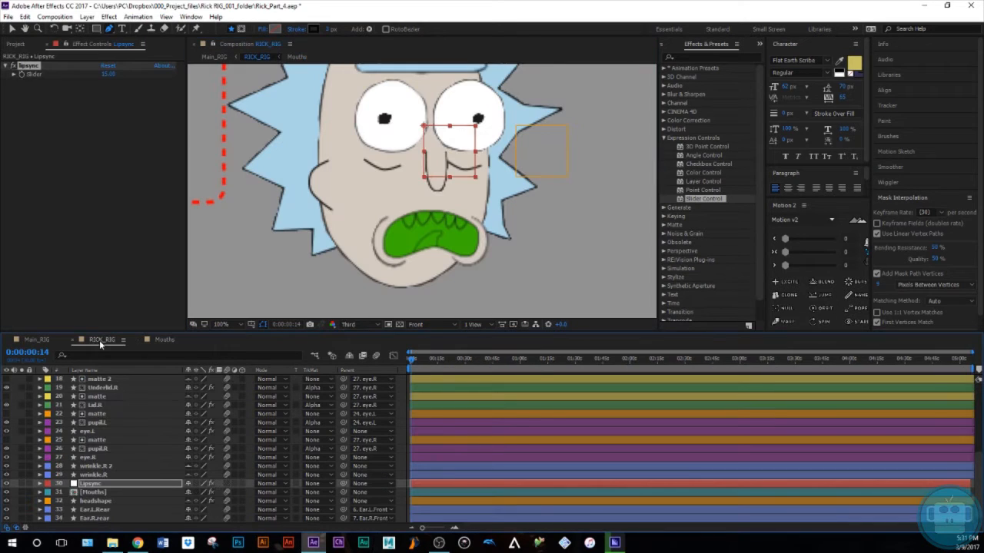
pyautogui.click(127, 485)
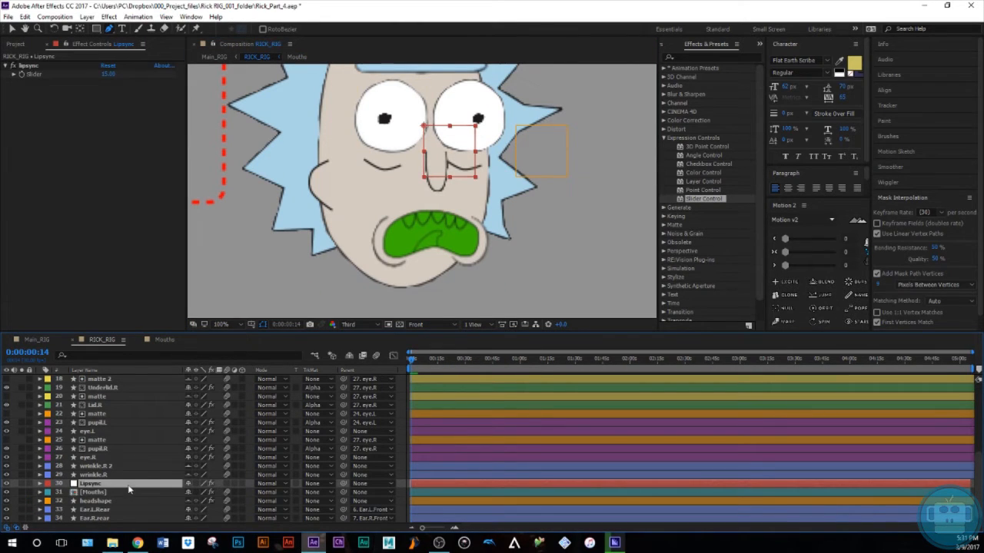
pyautogui.click(107, 66)
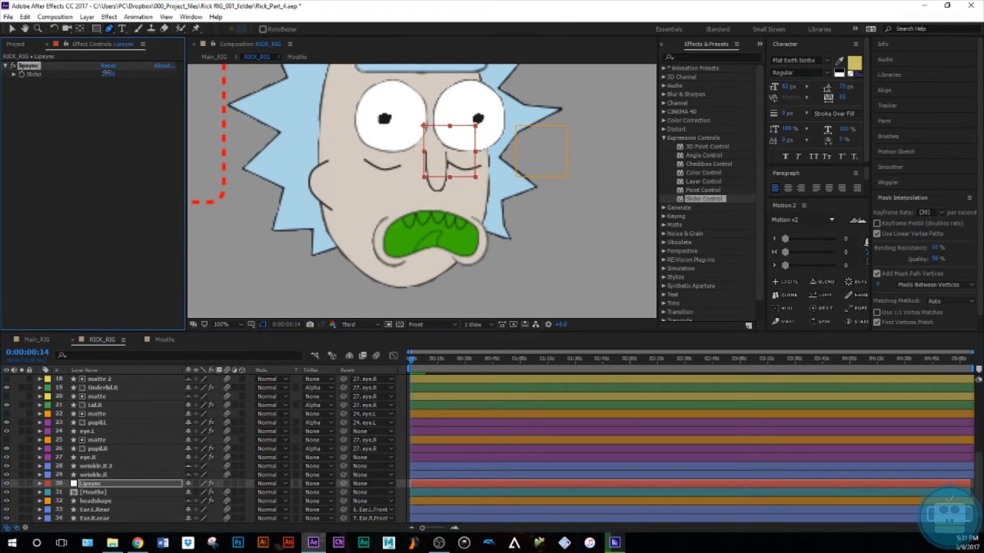
pyautogui.moveTo(108, 71); pyautogui.dragTo(113, 69)
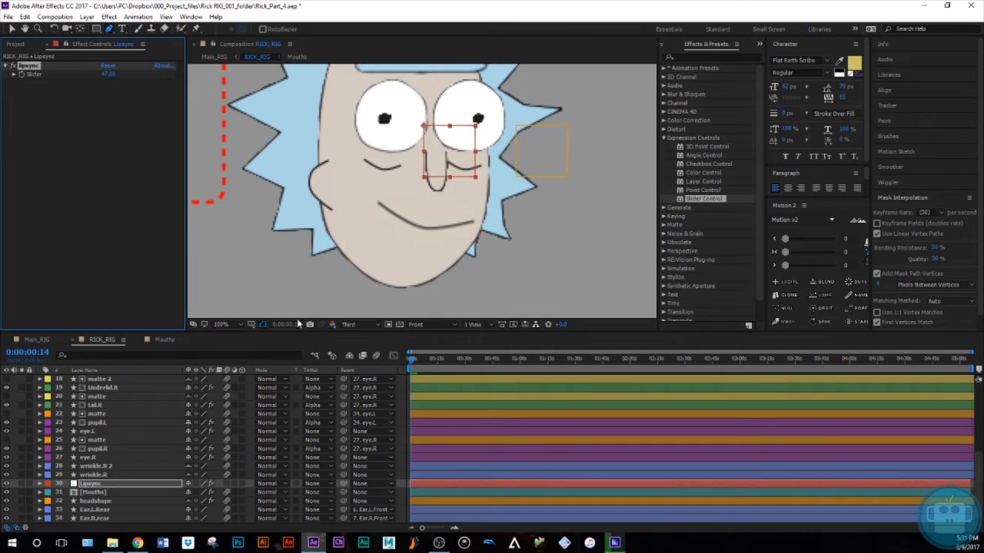
# Enable keyframing on the Lipsync slider, set its value to 0 and reveal the keyframe in the timeline
pyautogui.click(145, 484)
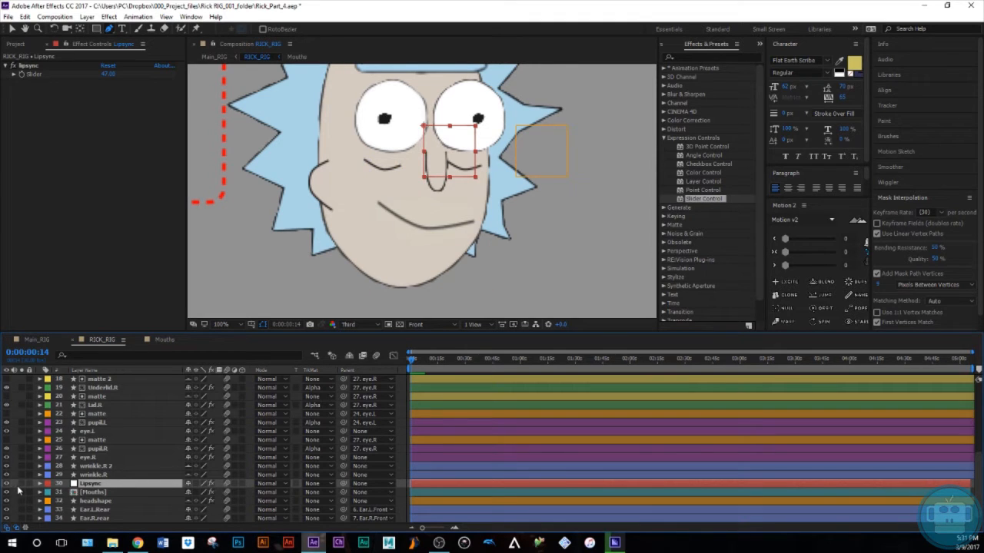
pyautogui.click(39, 484)
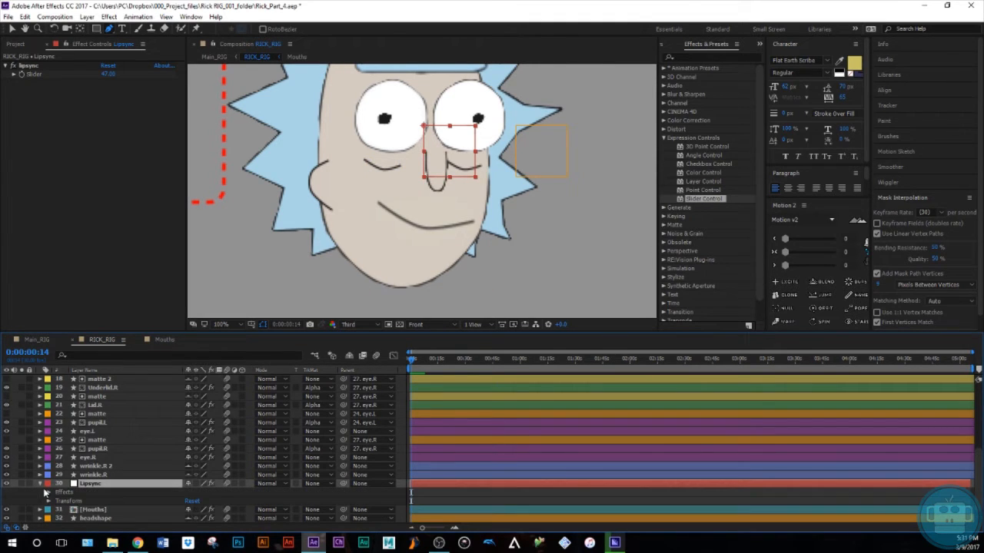
pyautogui.click(23, 79)
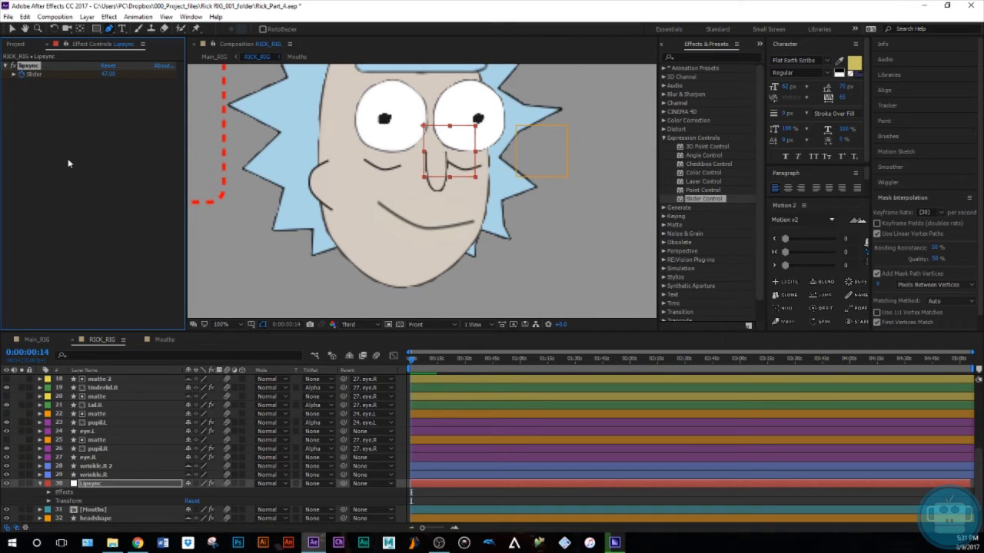
pyautogui.click(107, 74)
pyautogui.write('0')
pyautogui.press('Return')
pyautogui.press('u')
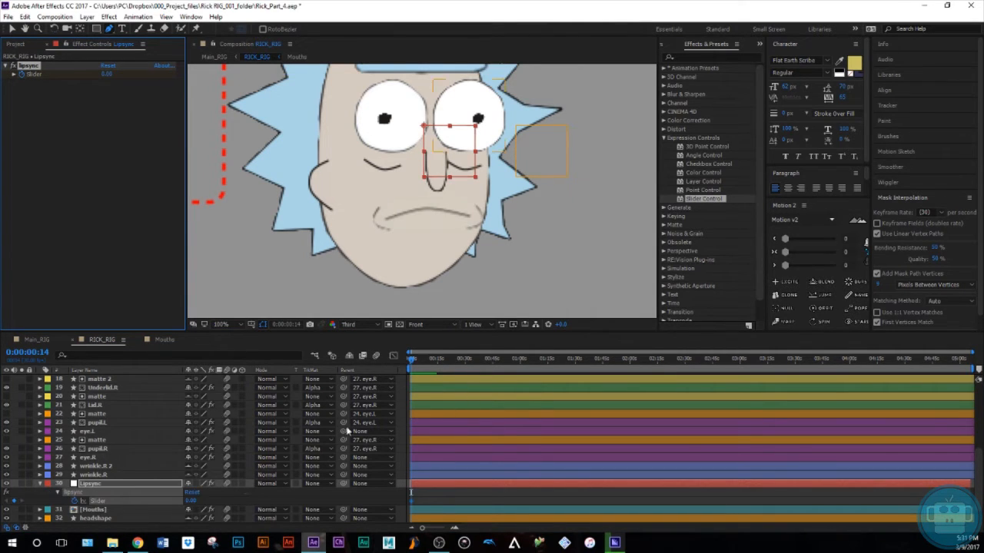
# Move the slider's keyframe to frame 0 and add a keyframe with value 100 at frame 1
pyautogui.moveTo(971, 353); pyautogui.dragTo(416, 354)
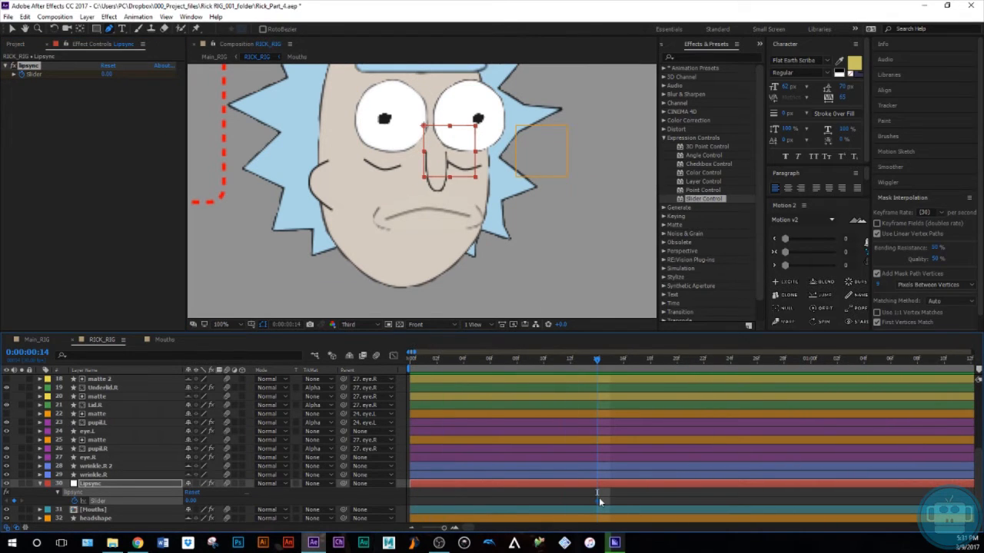
pyautogui.moveTo(597, 500); pyautogui.dragTo(414, 511)
pyautogui.press('Home')
pyautogui.press('pagedown')
pyautogui.click(191, 501)
pyautogui.write('100')
pyautogui.press('Return')
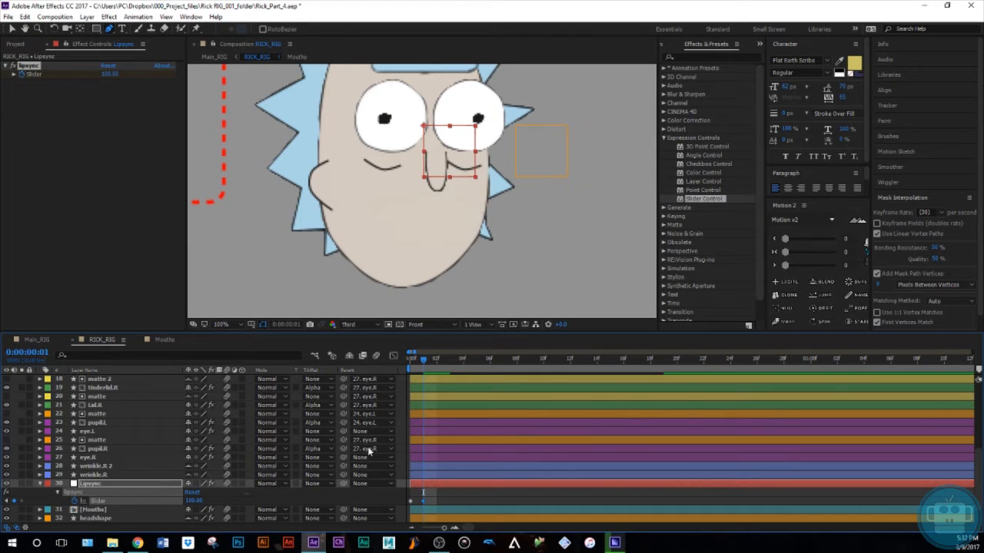
# Create a Joysticks_n_Sliders slider controller named Mouth.ctrl from the keyframed Lipsync layer
pyautogui.press('v')
pyautogui.click(465, 501)
pyautogui.click(459, 485)
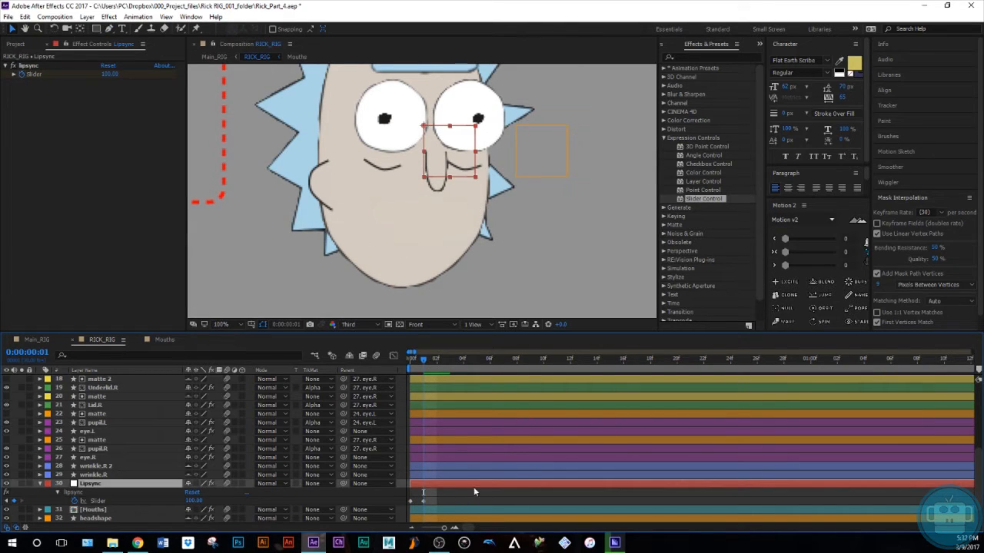
pyautogui.click(664, 45)
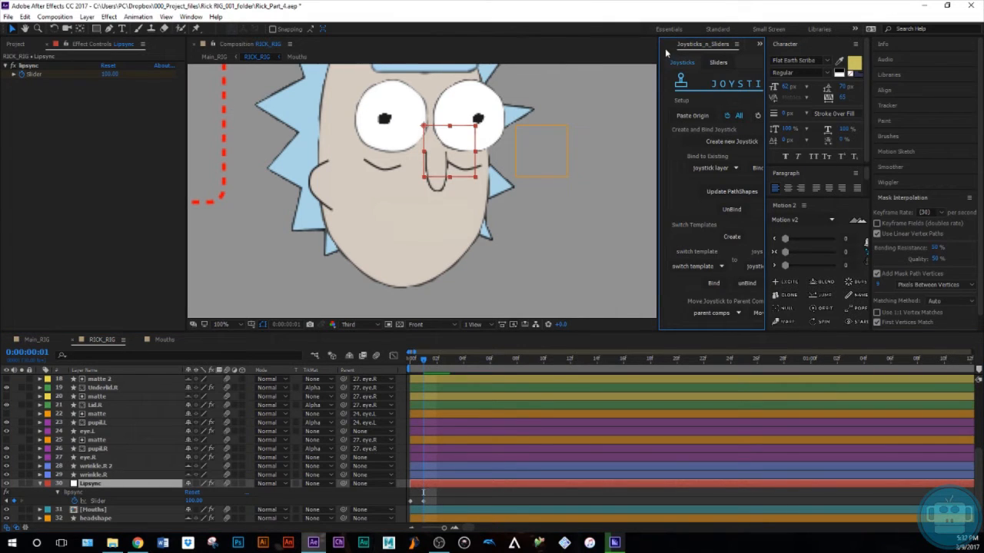
pyautogui.moveTo(657, 142); pyautogui.dragTo(602, 141)
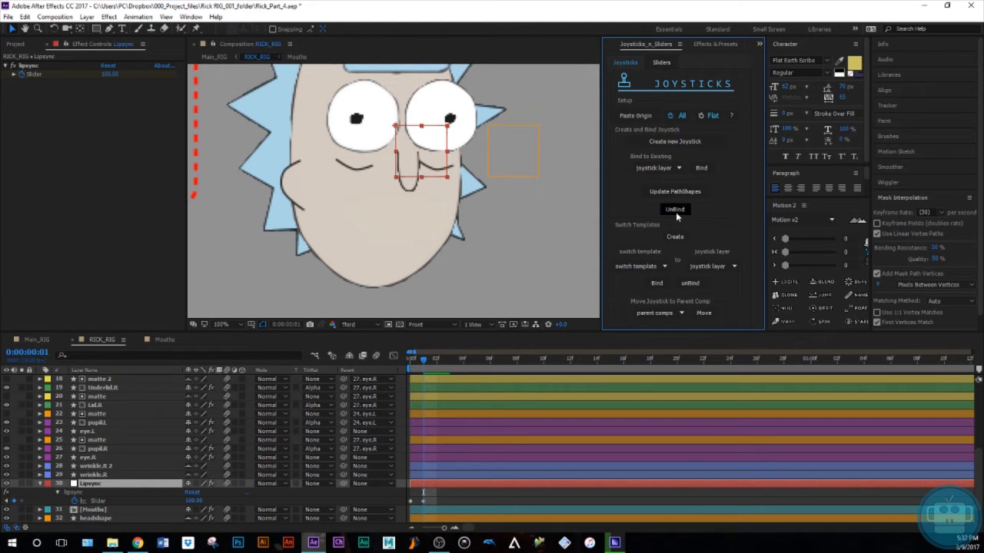
pyautogui.click(661, 62)
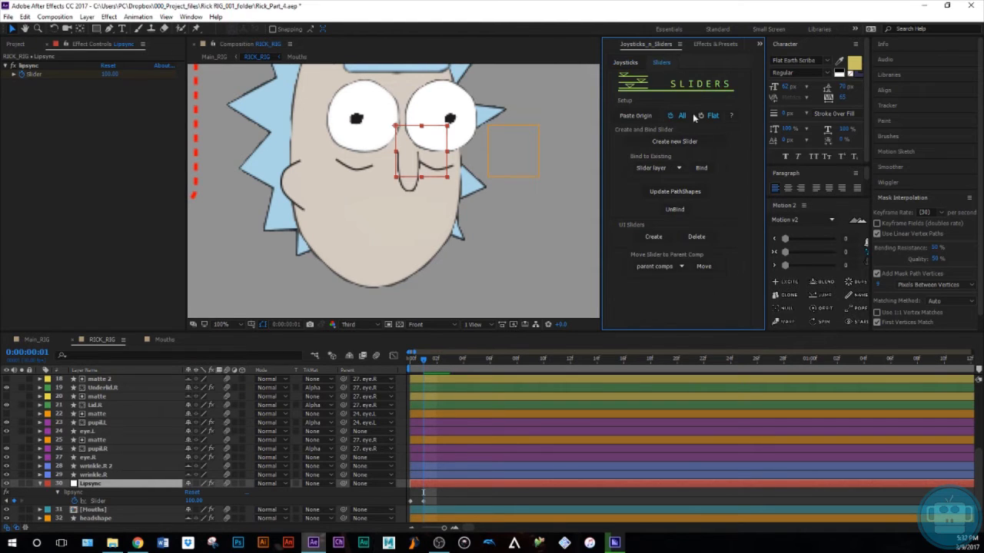
pyautogui.click(665, 138)
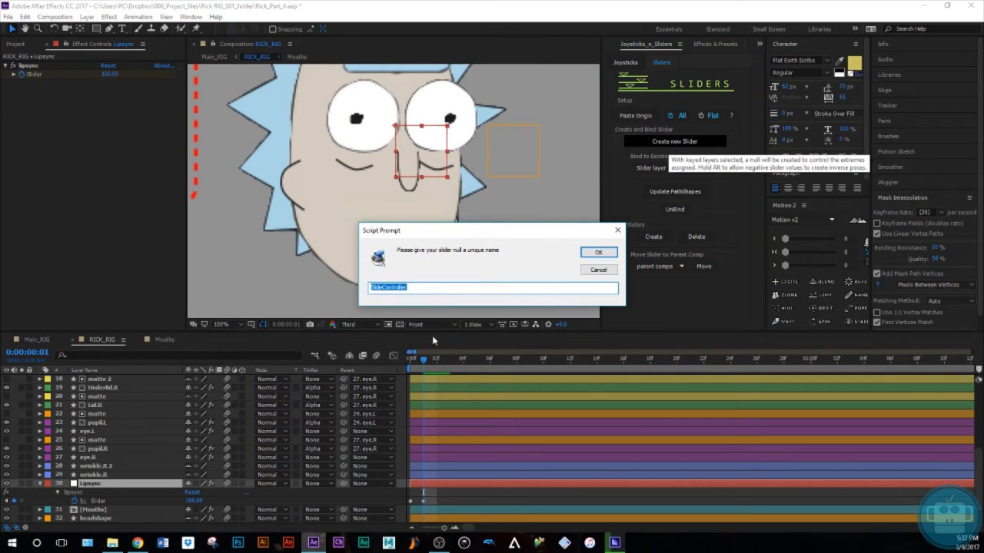
pyautogui.write('Mouth.ctrl')
pyautogui.press('Return')
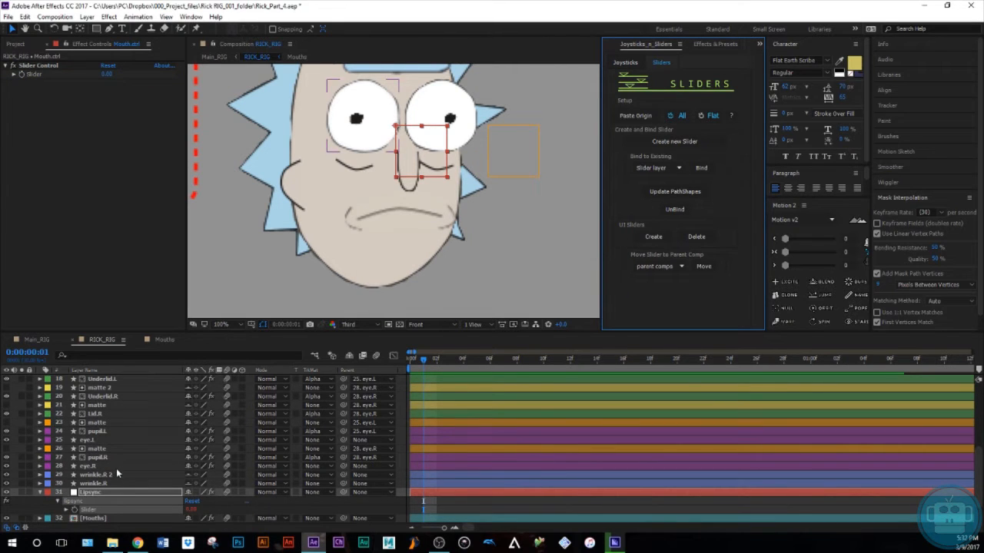
# Change the label colour of the Mouth.ctrl and Lipsync layers to teal and collapse Lipsync's properties
pyautogui.scroll(6, 115, 458)
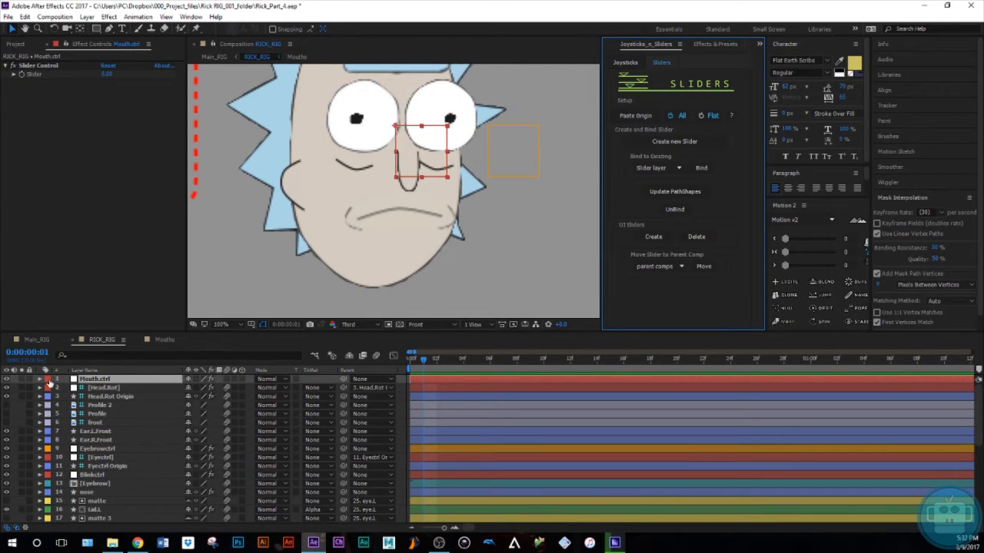
pyautogui.click(47, 379)
pyautogui.click(72, 356)
pyautogui.scroll(-1, 192, 435)
pyautogui.scroll(-6, 222, 444)
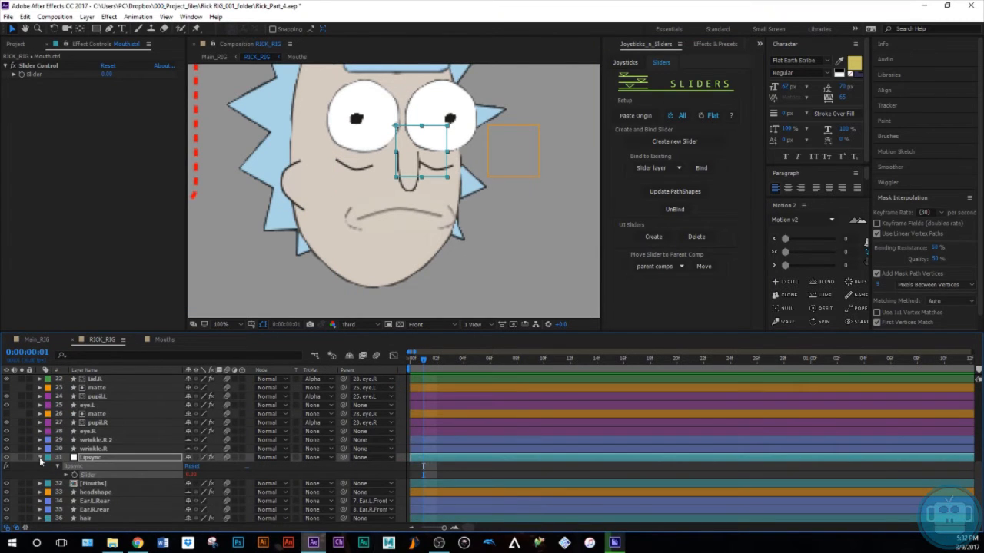
pyautogui.click(40, 458)
# Move the Mouth.ctrl slider controller from RICK_RIG to the Main_RIG parent composition
pyautogui.scroll(7, 165, 443)
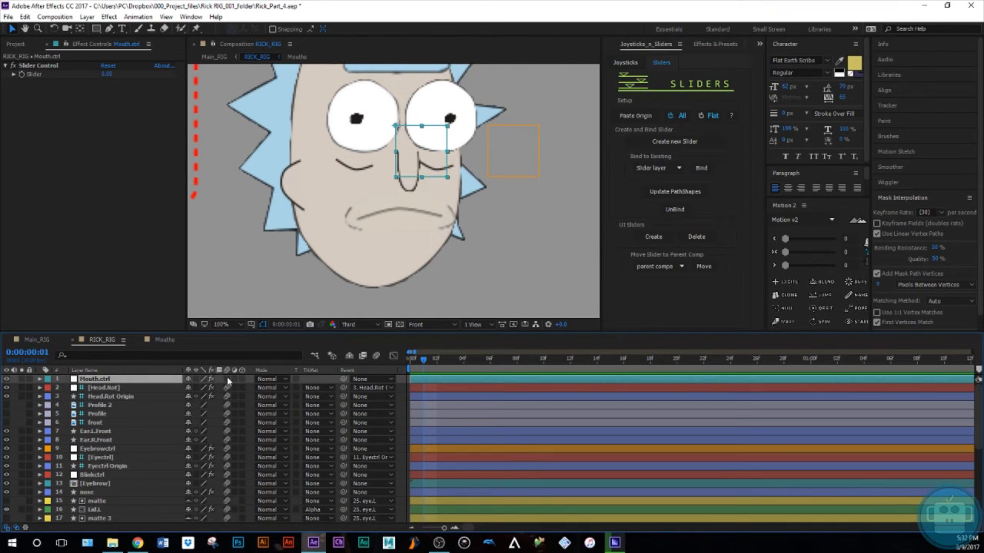
pyautogui.click(657, 267)
pyautogui.click(658, 276)
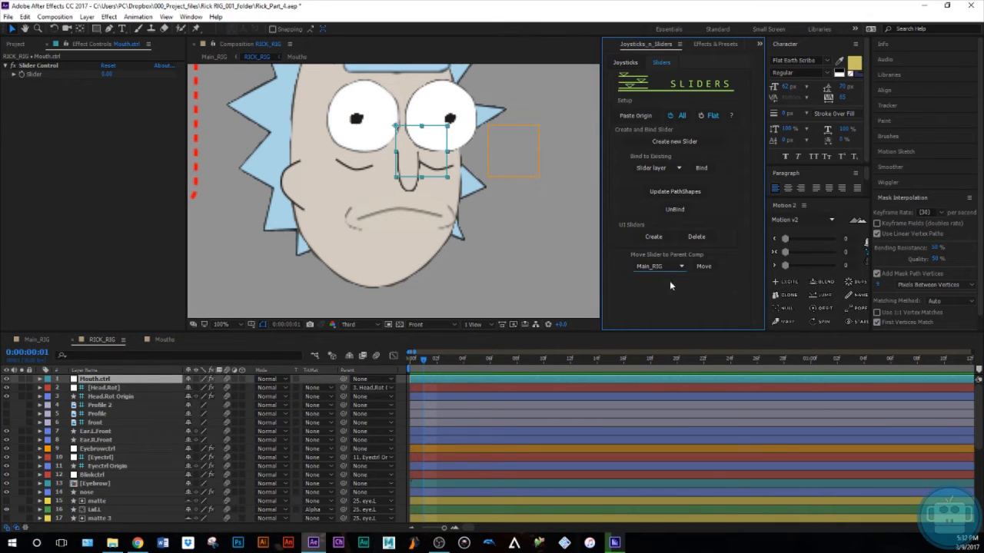
pyautogui.click(706, 267)
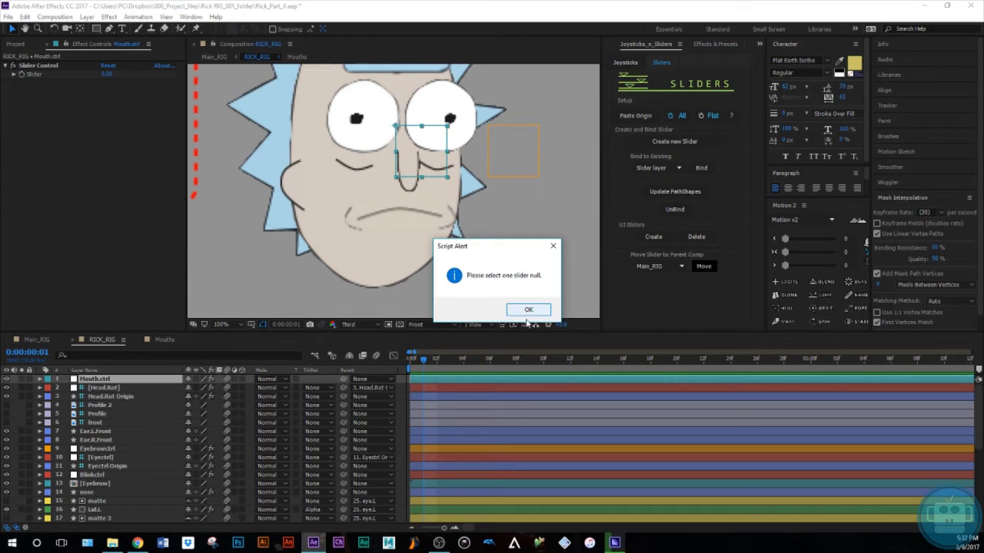
pyautogui.click(529, 311)
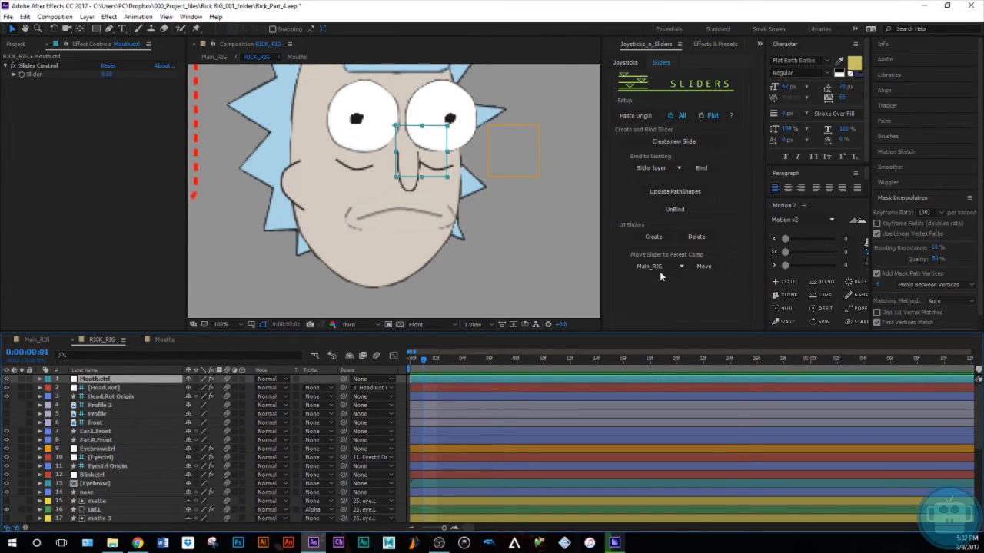
pyautogui.click(704, 266)
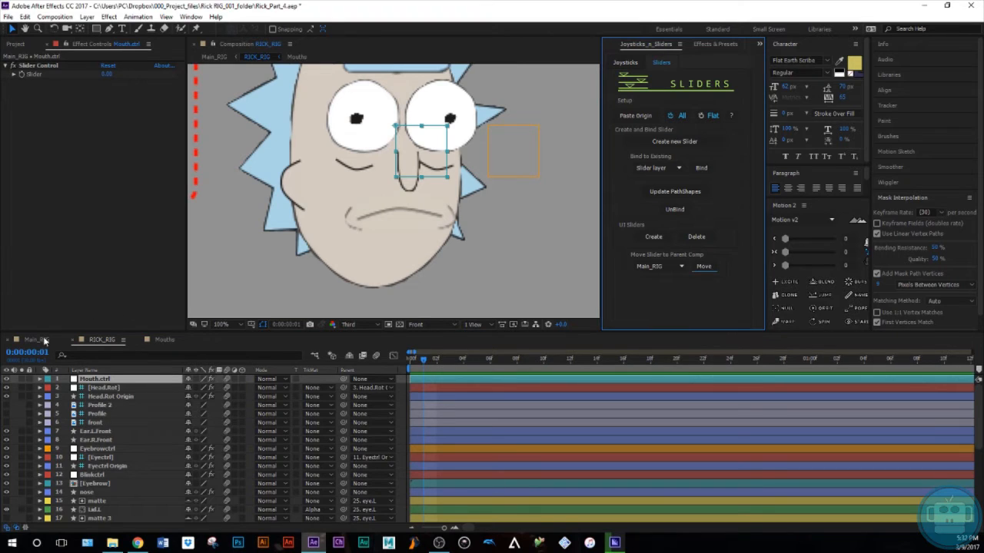
# Open the Main_RIG composition and change the Mouth.ctrl layer's label colour to cyan
pyautogui.click(45, 340)
pyautogui.click(144, 452)
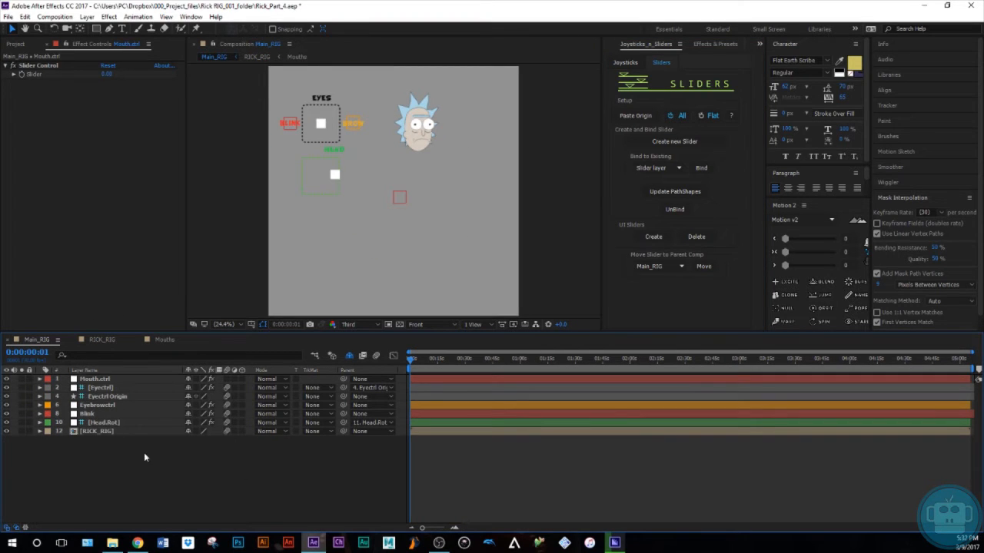
pyautogui.click(85, 380)
pyautogui.click(48, 379)
pyautogui.click(69, 353)
pyautogui.scroll(1, 338, 255)
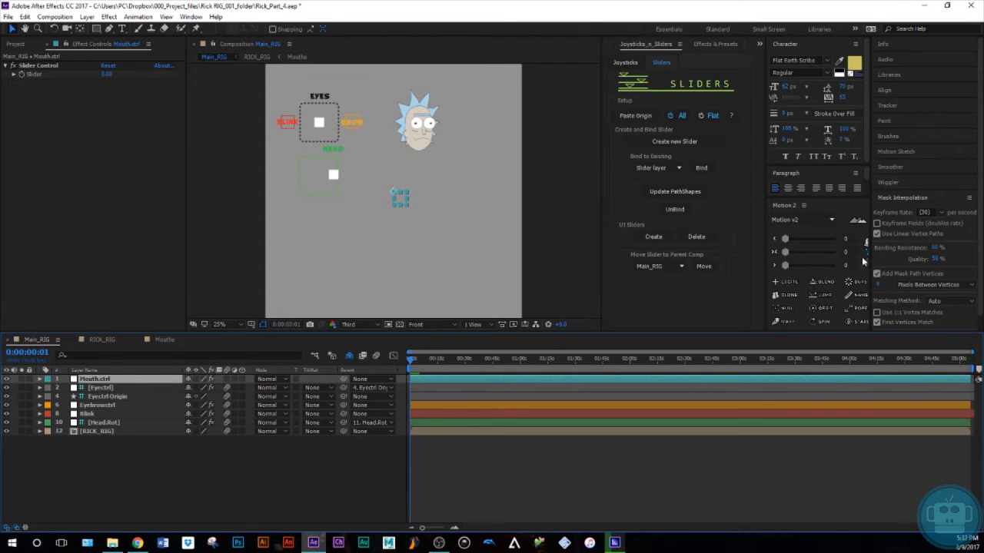
# Centre the anchor point of Mouth.ctrl with Motion 2 and scale the controller to 164%
pyautogui.moveTo(766, 252); pyautogui.dragTo(738, 253)
pyautogui.click(840, 267)
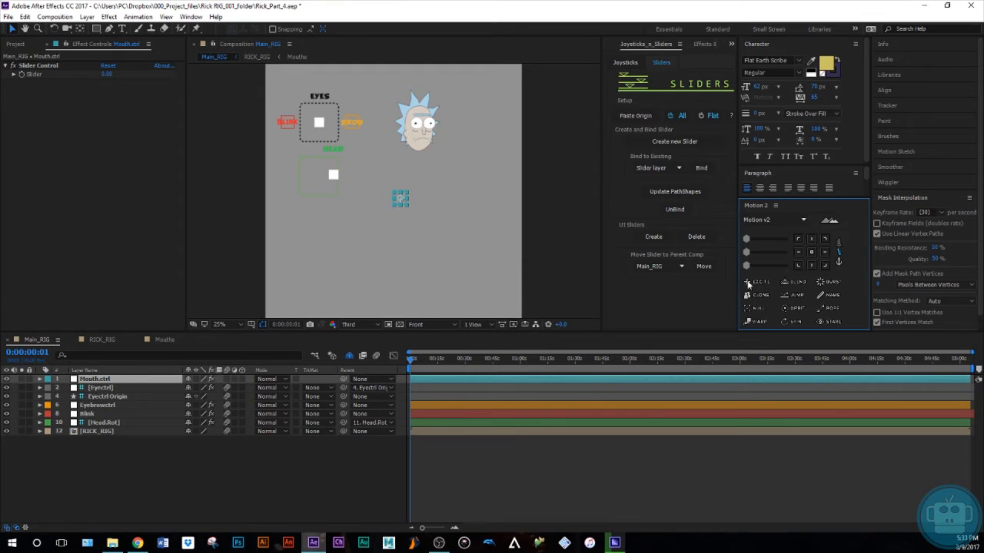
pyautogui.moveTo(736, 277); pyautogui.dragTo(770, 277)
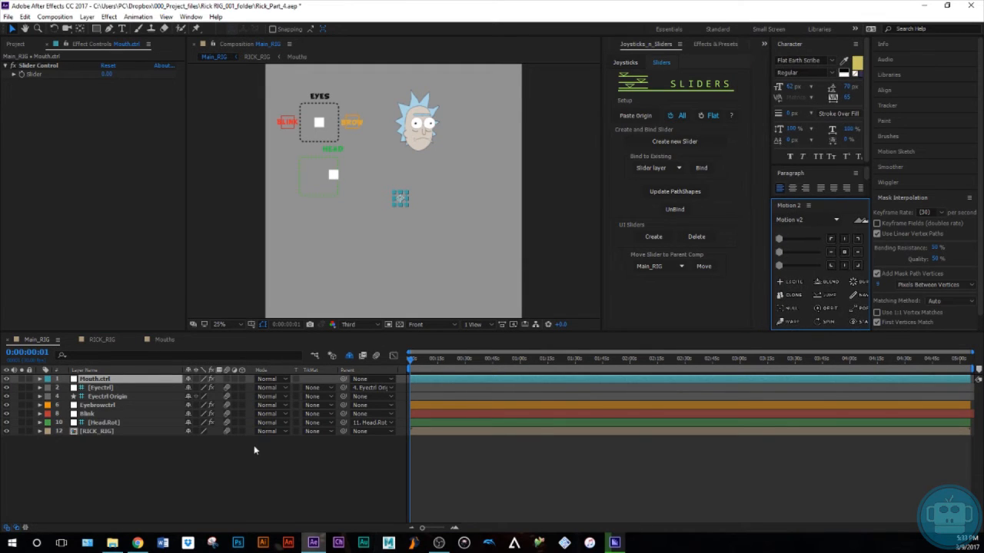
pyautogui.press('s')
pyautogui.moveTo(201, 388); pyautogui.dragTo(228, 386)
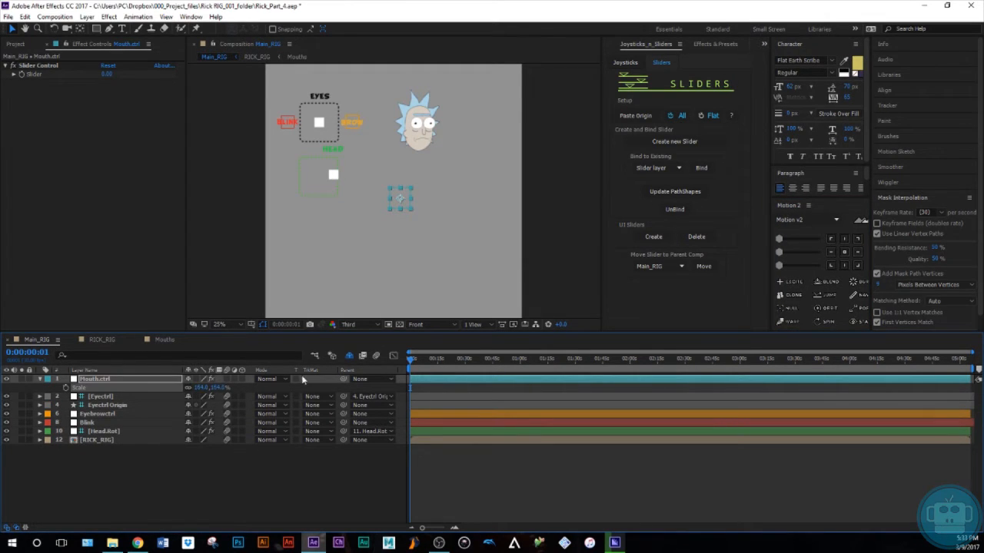
# Nudge the Mouth.ctrl controller across the composition so it sits centred just below the HEAD joystick box
pyautogui.click(149, 380)
pyautogui.hotkey('shift', 'Left')
pyautogui.hotkey('shift', 'Left')
pyautogui.hotkey('shift', 'Left')
pyautogui.hotkey('shift', 'Left')
pyautogui.hotkey('shift', 'Left')
pyautogui.hotkey('shift', 'Left')
pyautogui.hotkey('shift', 'Left')
pyautogui.hotkey('shift', 'Left')
pyautogui.hotkey('shift', 'Left')
pyautogui.hotkey('shift', 'Left')
pyautogui.hotkey('shift', 'Left')
pyautogui.hotkey('shift', 'Left')
pyautogui.hotkey('shift', 'Left')
pyautogui.hotkey('shift', 'Left')
pyautogui.hotkey('shift', 'Left')
pyautogui.hotkey('shift', 'Down')
pyautogui.hotkey('shift', 'Down')
pyautogui.hotkey('shift', 'Down')
pyautogui.hotkey('shift', 'Left')
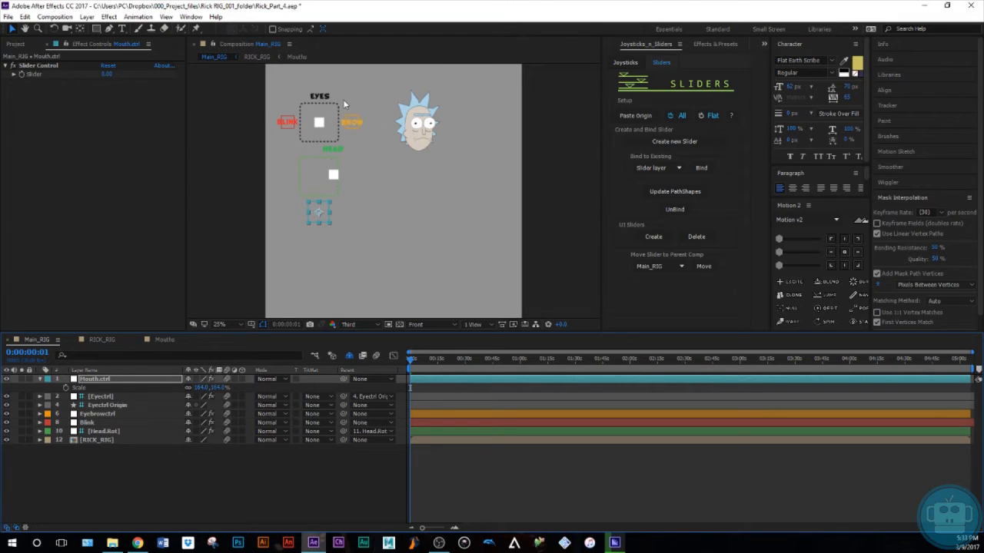
# Add a text layer reading "MOuth" next to the Mouth.ctrl square
pyautogui.click(191, 495)
pyautogui.press('.')
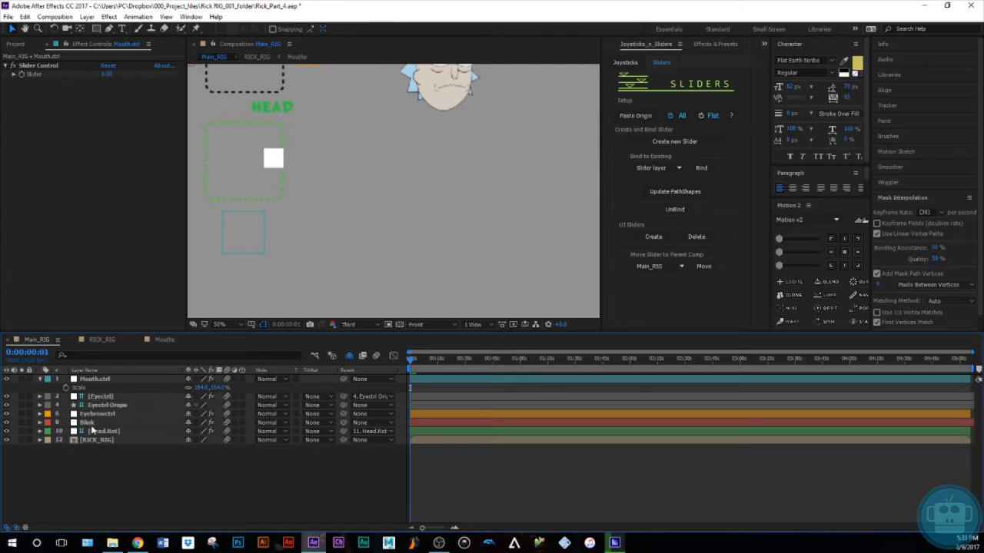
pyautogui.click(121, 28)
pyautogui.click(265, 242)
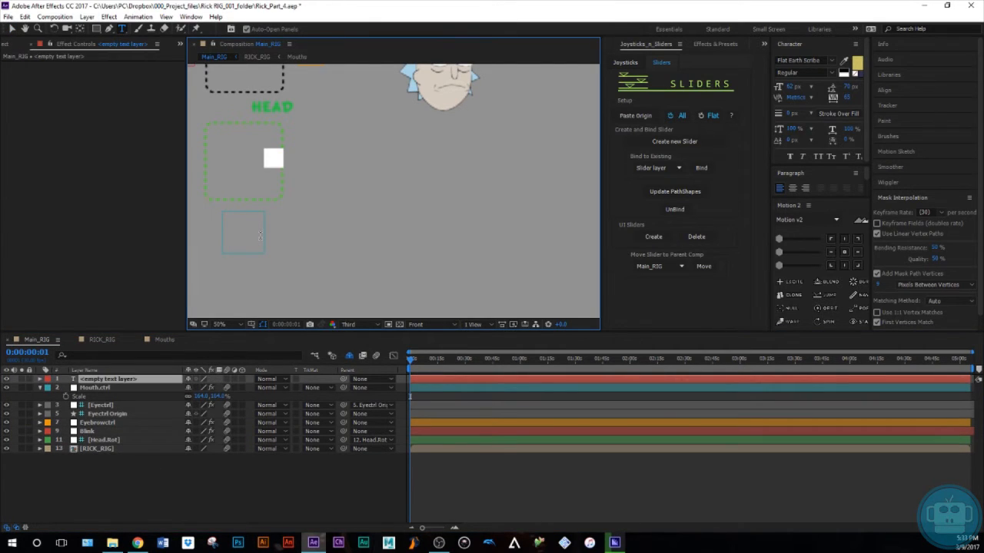
pyautogui.write('Mouth')
pyautogui.press('BackSpace')
pyautogui.press('BackSpace')
pyautogui.press('BackSpace')
pyautogui.write('Outh')
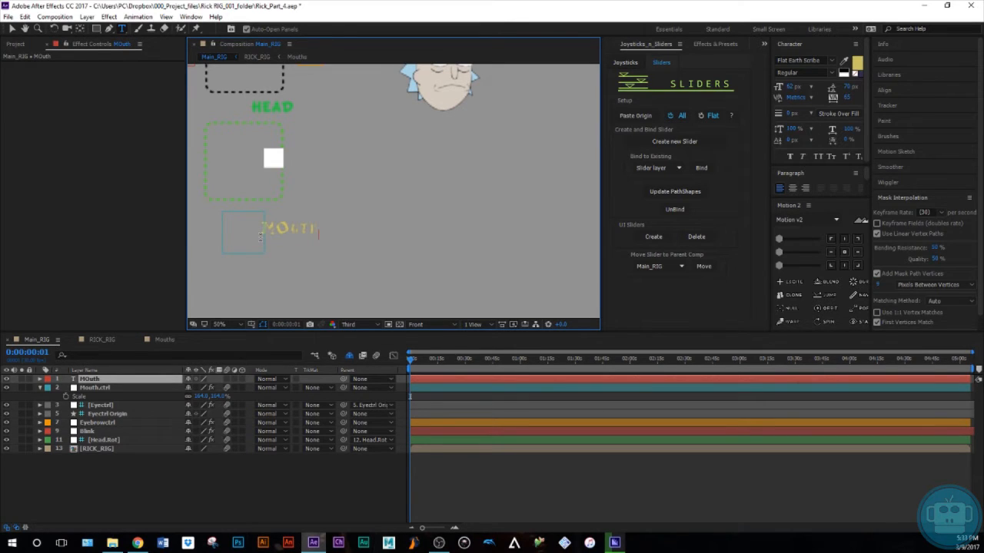
pyautogui.click(149, 492)
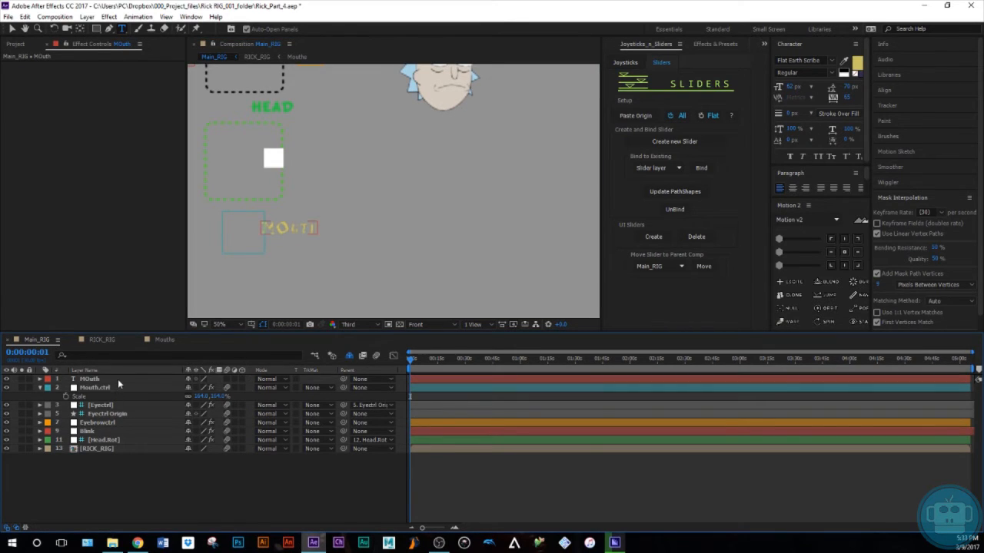
# Format the MOuth text in all caps with the BD Cartoon Shout font and a blue fill
pyautogui.click(118, 379)
pyautogui.click(819, 155)
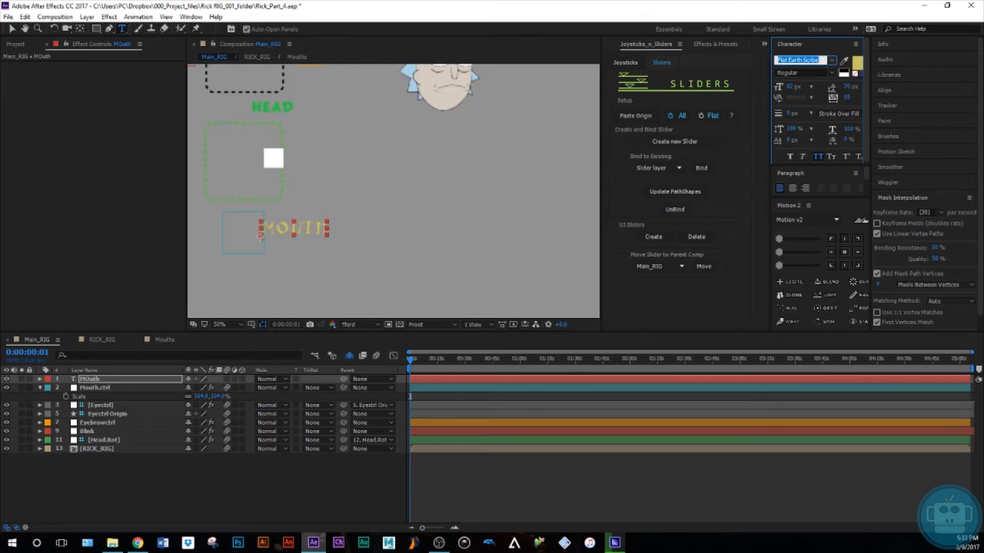
pyautogui.write('BD Cartoon Shout')
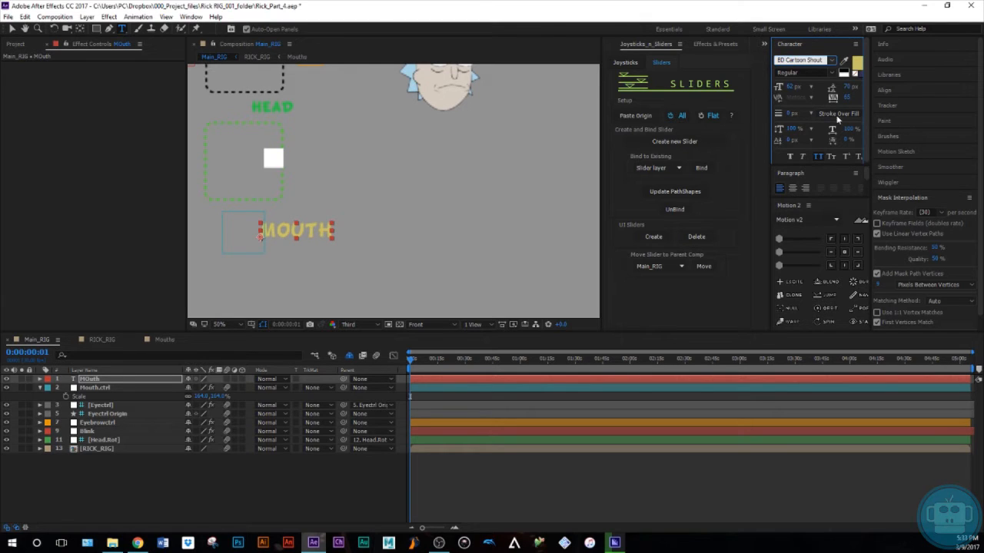
pyautogui.click(858, 63)
pyautogui.moveTo(760, 292); pyautogui.dragTo(765, 264)
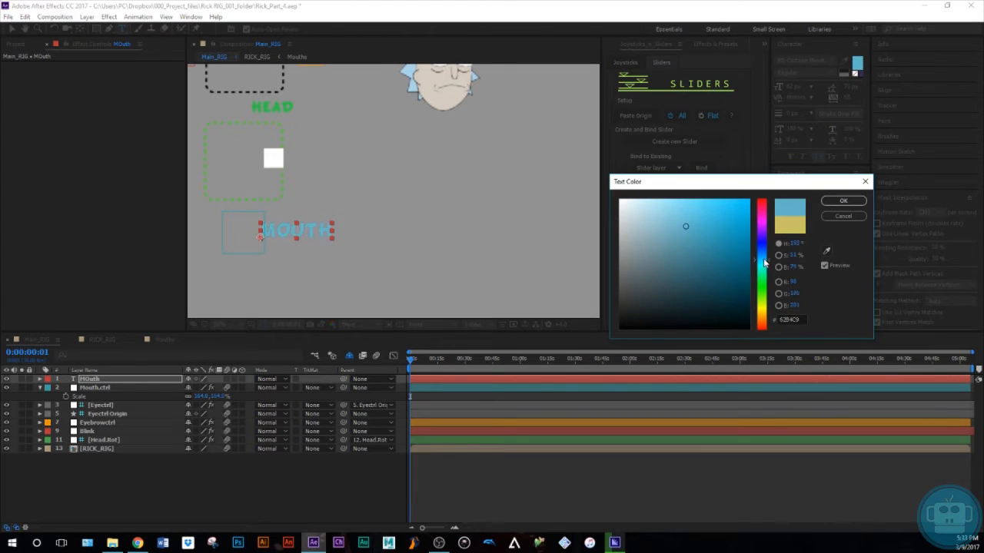
pyautogui.click(843, 200)
# Nudge the MOUTH text sideways until it lies over the Mouth.ctrl square
pyautogui.click(133, 477)
pyautogui.click(113, 380)
pyautogui.hotkey('shift', 'Left')
pyautogui.hotkey('shift', 'Left')
pyautogui.hotkey('shift', 'Left')
pyautogui.hotkey('shift', 'Left')
pyautogui.hotkey('shift', 'Left')
pyautogui.hotkey('shift', 'Left')
pyautogui.hotkey('shift', 'Left')
pyautogui.hotkey('shift', 'Left')
pyautogui.hotkey('shift', 'Left')
pyautogui.hotkey('shift', 'Left')
pyautogui.hotkey('shift', 'Left')
pyautogui.hotkey('shift', 'Left')
pyautogui.hotkey('shift', 'Left')
pyautogui.hotkey('shift', 'Left')
pyautogui.hotkey('shift', 'Left')
pyautogui.hotkey('shift', 'Left')
pyautogui.hotkey('shift', 'Left')
pyautogui.hotkey('shift', 'Left')
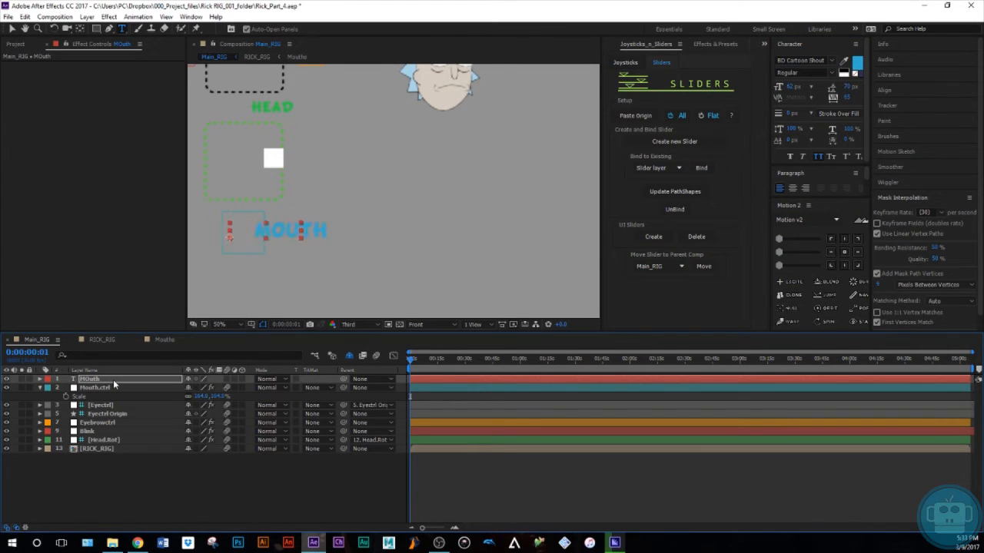
pyautogui.hotkey('shift', 'Left')
pyautogui.hotkey('shift', 'Left')
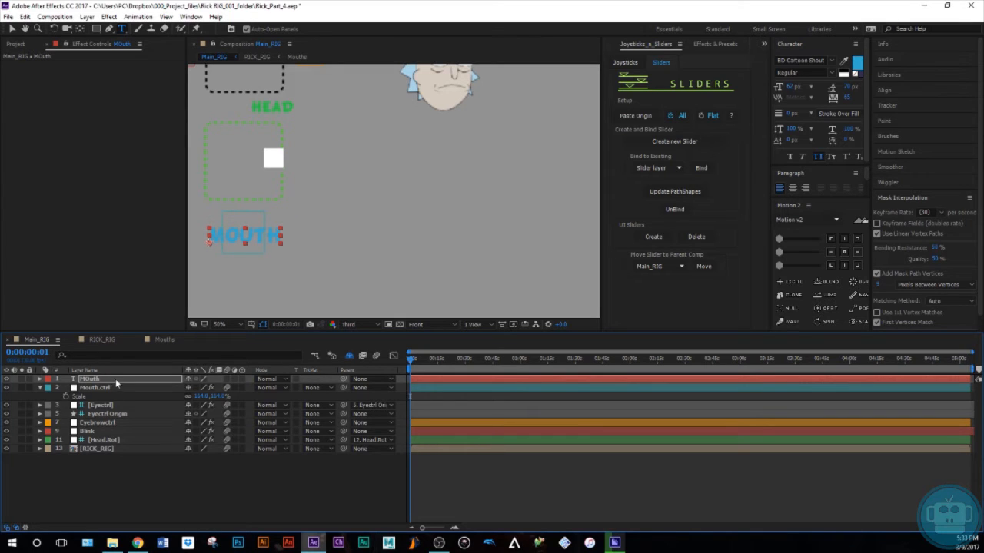
# Reduce the MOUTH text size to 51 px and centre its anchor point
pyautogui.moveTo(791, 86); pyautogui.dragTo(785, 87)
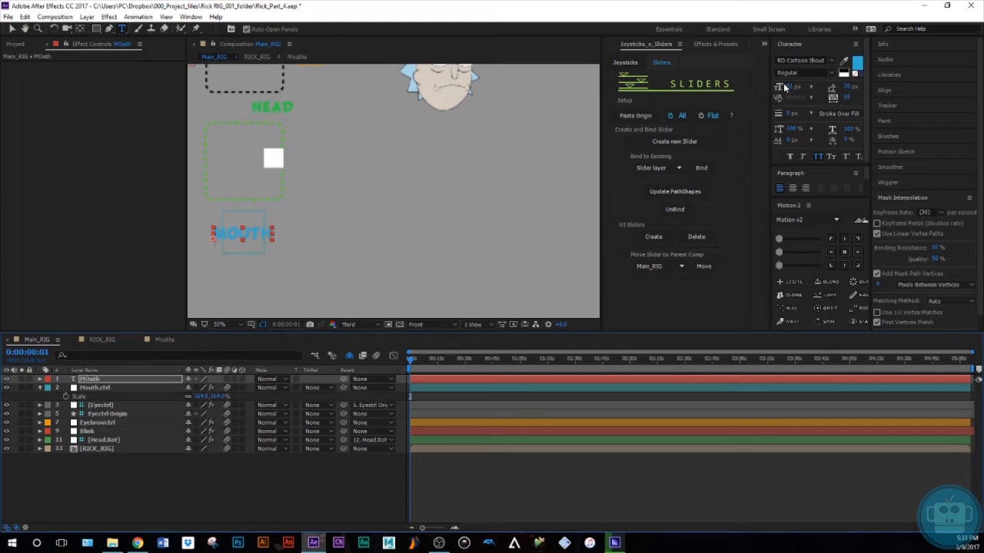
pyautogui.click(845, 252)
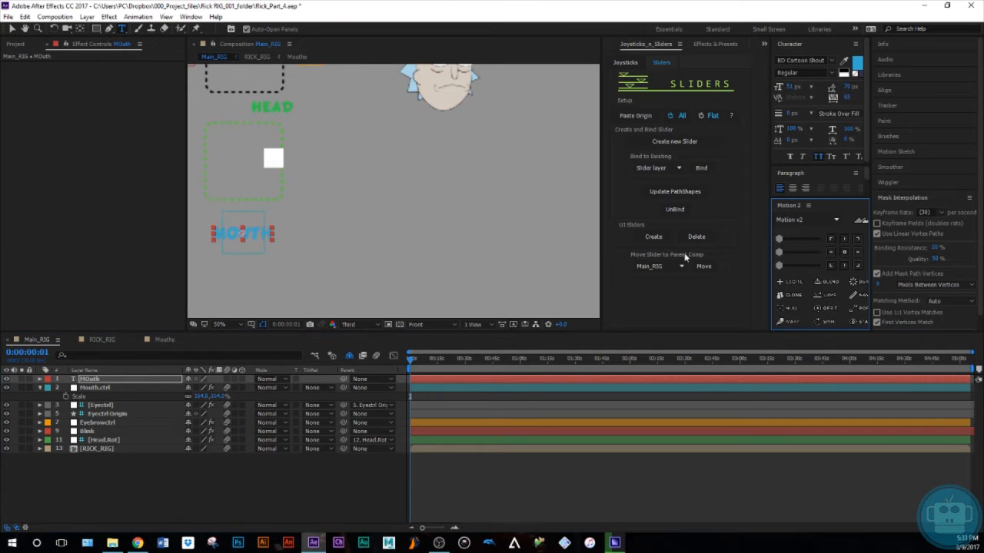
pyautogui.click(152, 458)
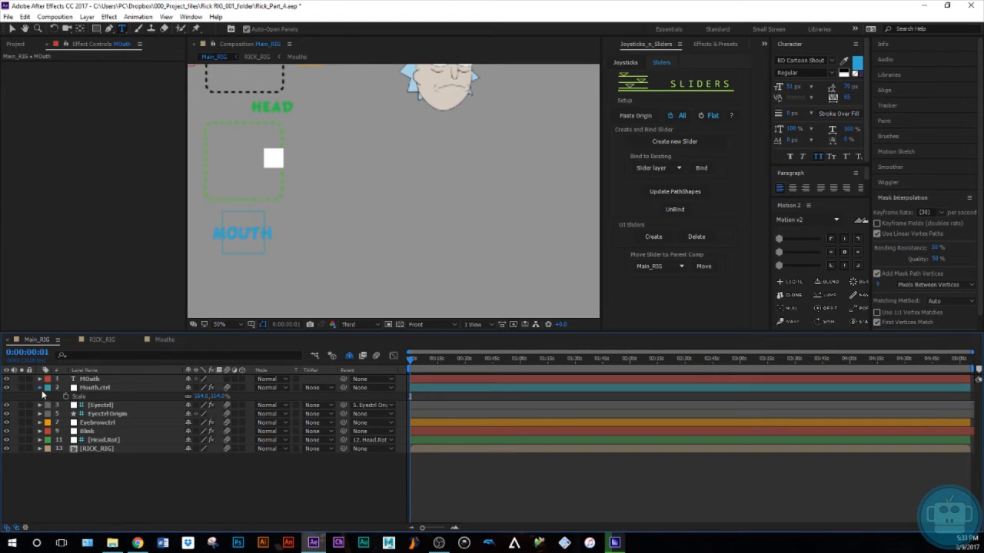
# Collapse Mouth.ctrl's properties and give the MOuth text layer the same teal label colour as Mouth.ctrl
pyautogui.click(40, 388)
pyautogui.click(46, 378)
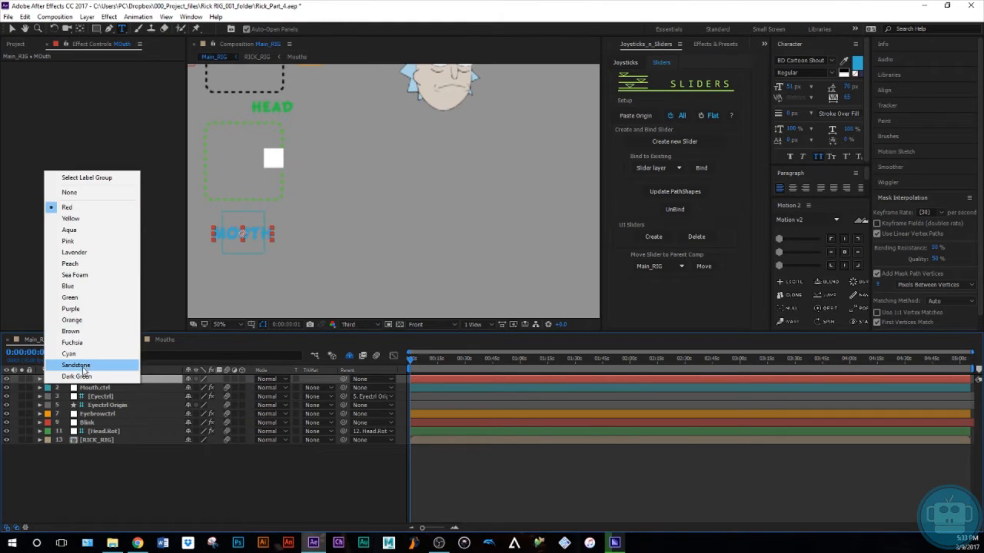
pyautogui.click(83, 370)
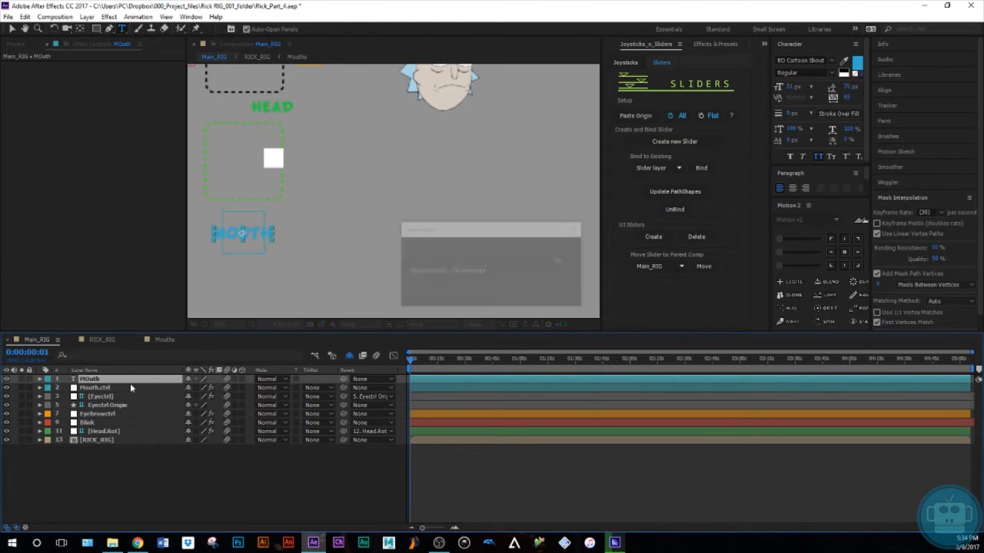
# Turn the MOuth text layer into a guide layer and parent it to Mouth.ctrl
pyautogui.rightClick(96, 379)
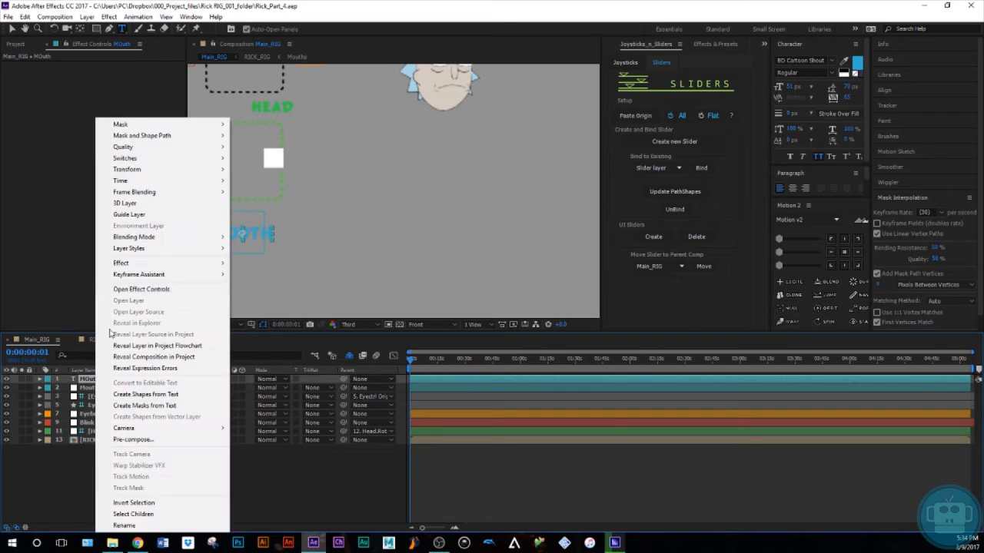
pyautogui.click(126, 215)
pyautogui.click(135, 470)
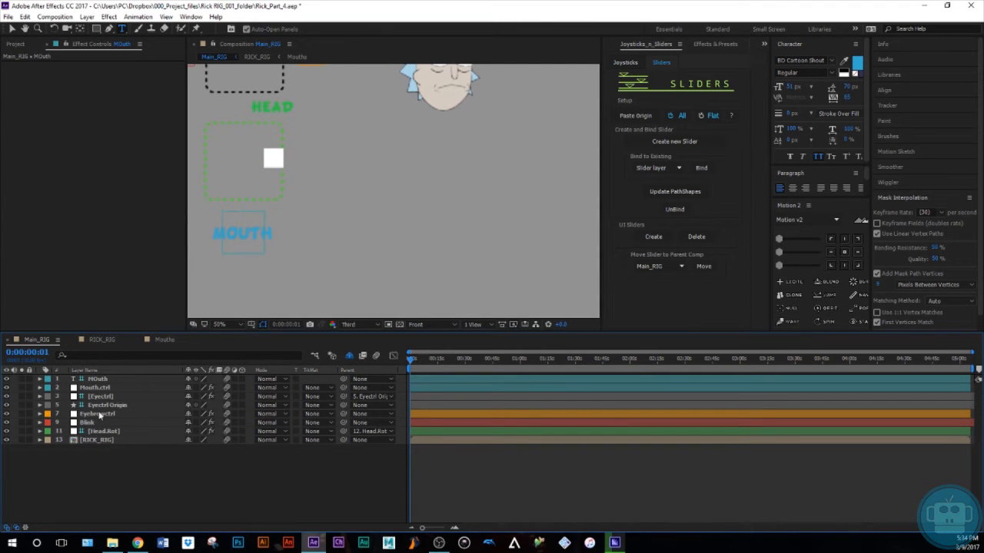
pyautogui.click(107, 382)
pyautogui.moveTo(343, 379); pyautogui.dragTo(96, 388)
# Raise the Mouth.ctrl slider value to swap Rick's mouth, and check the RICK_RIG and Mouths compositions
pyautogui.moveTo(330, 185); pyautogui.dragTo(391, 234)
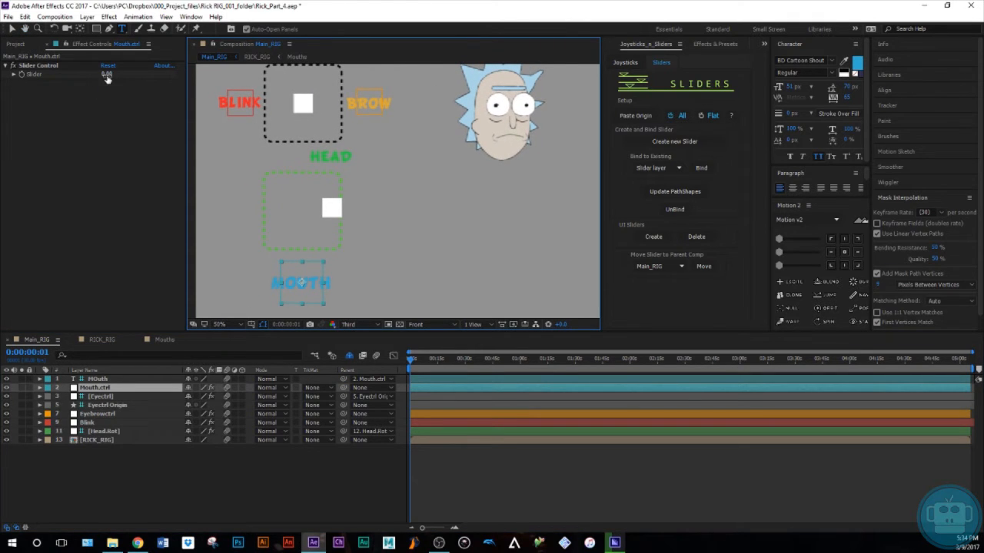
pyautogui.moveTo(105, 74); pyautogui.dragTo(119, 73)
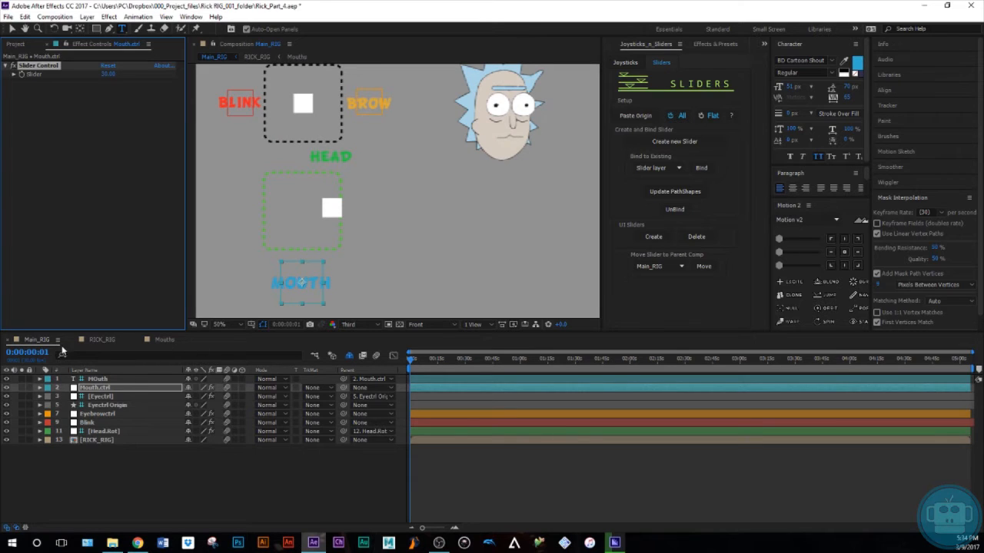
pyautogui.click(86, 340)
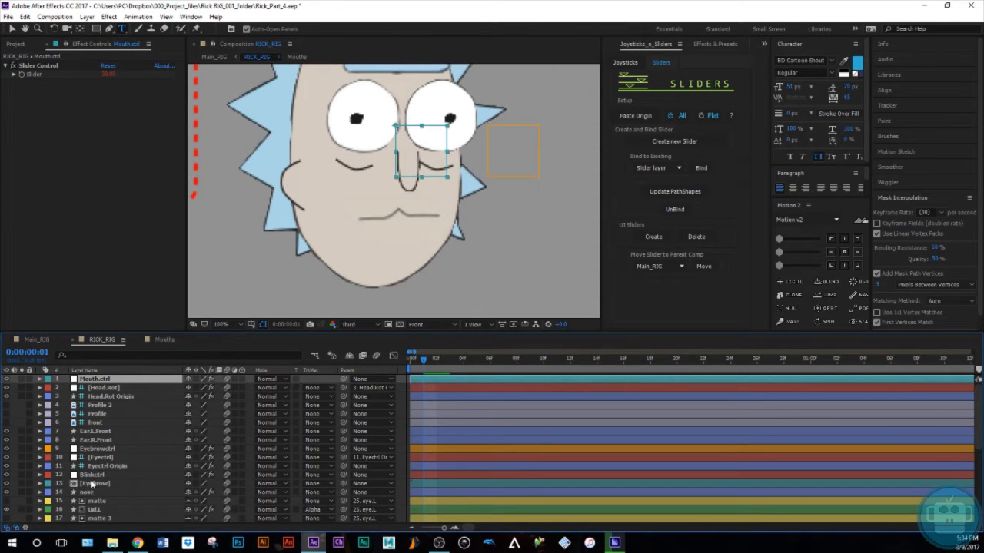
pyautogui.scroll(-5, 91, 484)
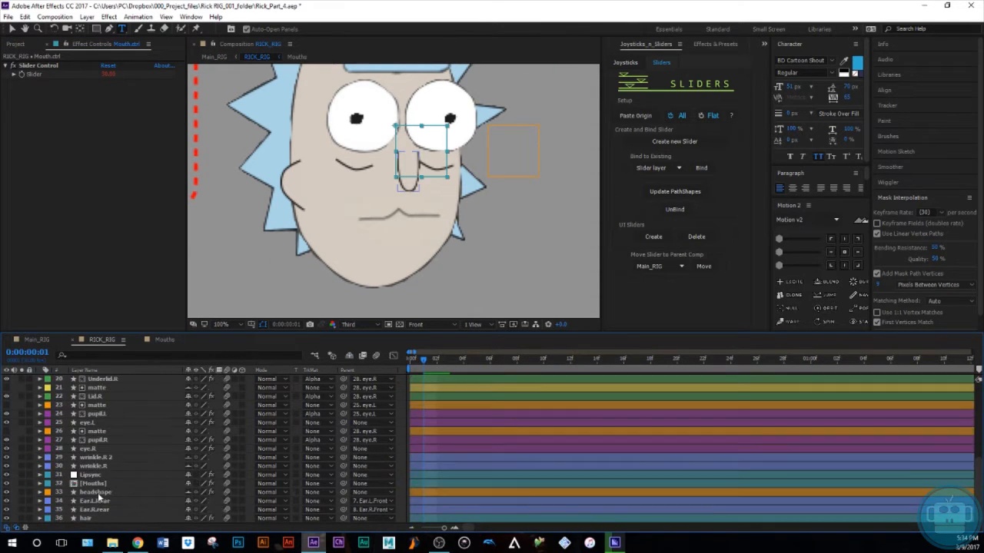
pyautogui.click(162, 340)
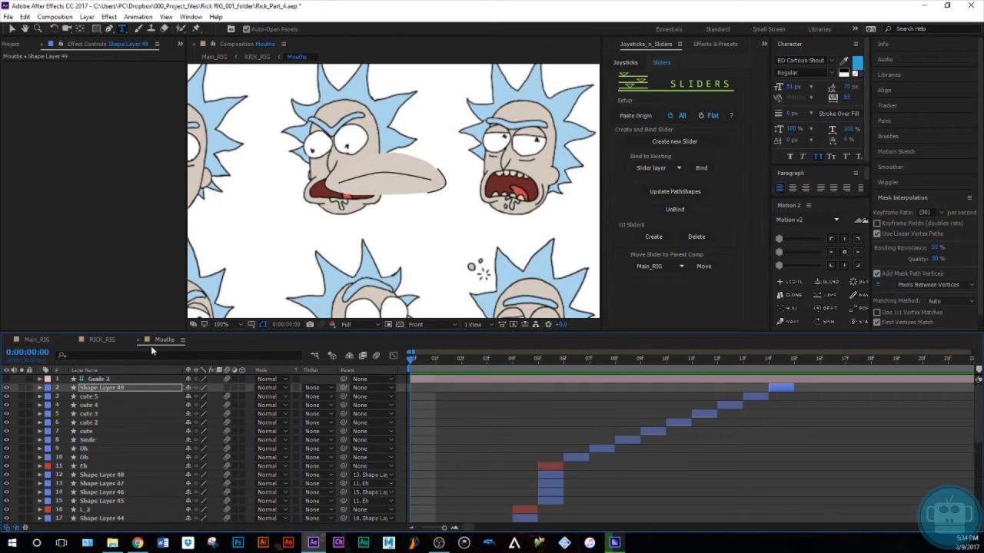
pyautogui.click(34, 339)
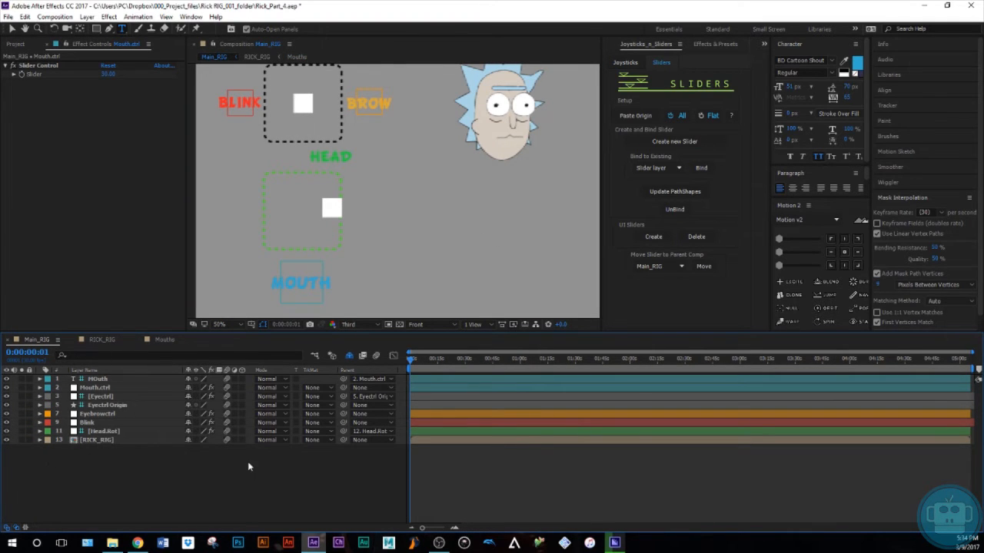
# Close the Mouths composition's timeline and show the shy layers in Main_RIG, down to the arm and leg layers
pyautogui.click(139, 340)
pyautogui.click(350, 356)
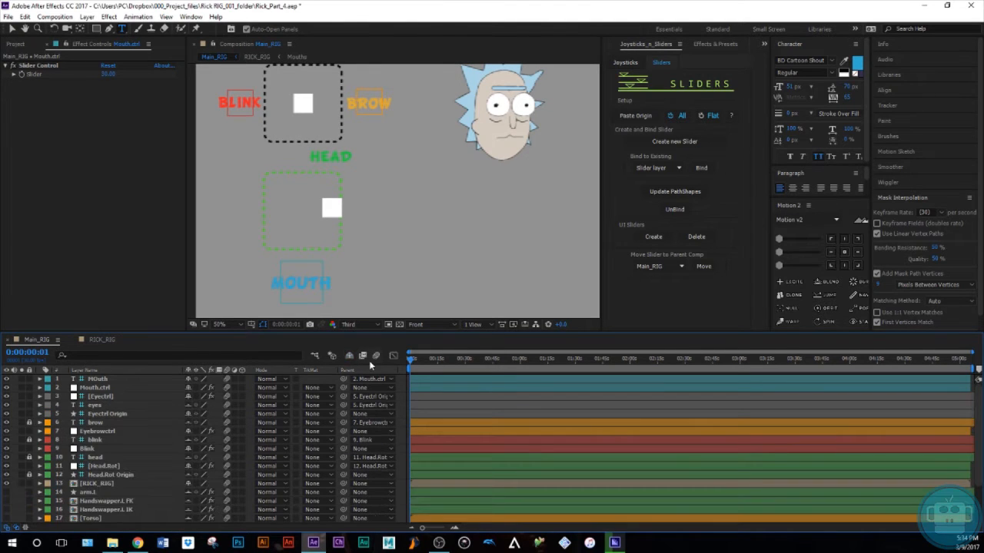
pyautogui.scroll(-2, 131, 423)
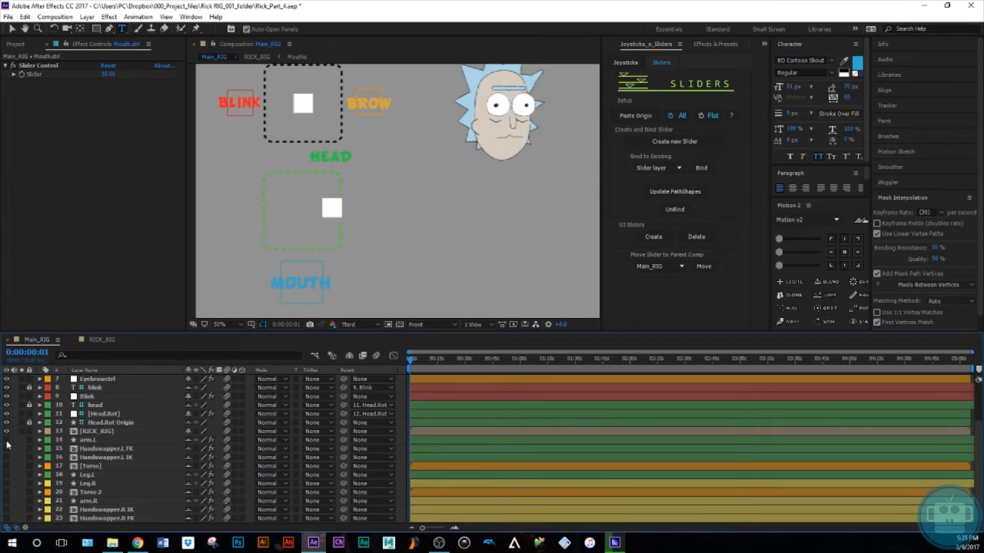
# Turn on visibility for the arm, hand swapper, torso and leg layers, from arm.L down to Handswapper.R FK
pyautogui.moveTo(6, 443); pyautogui.dragTo(7, 518)
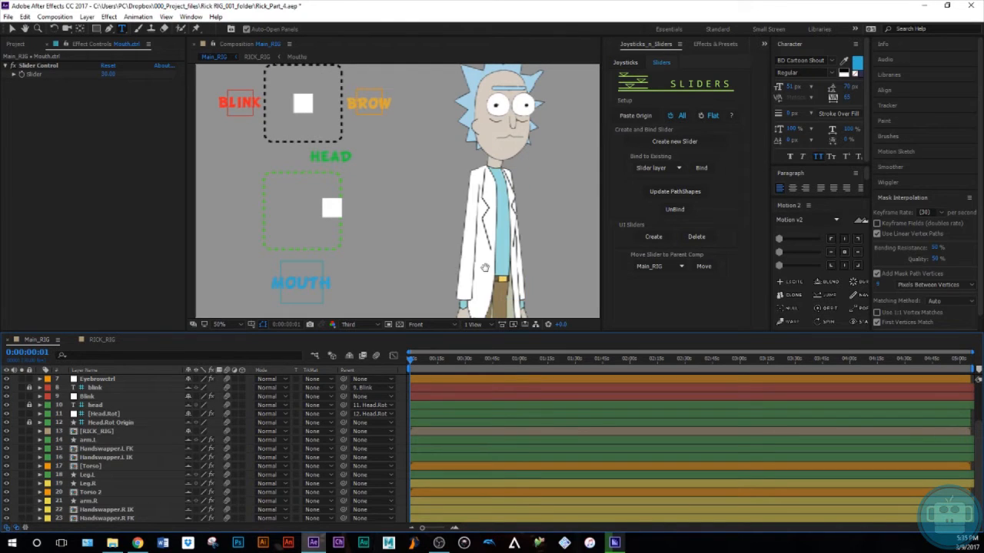
pyautogui.moveTo(487, 273); pyautogui.dragTo(420, 209)
pyautogui.scroll(-2, 482, 240)
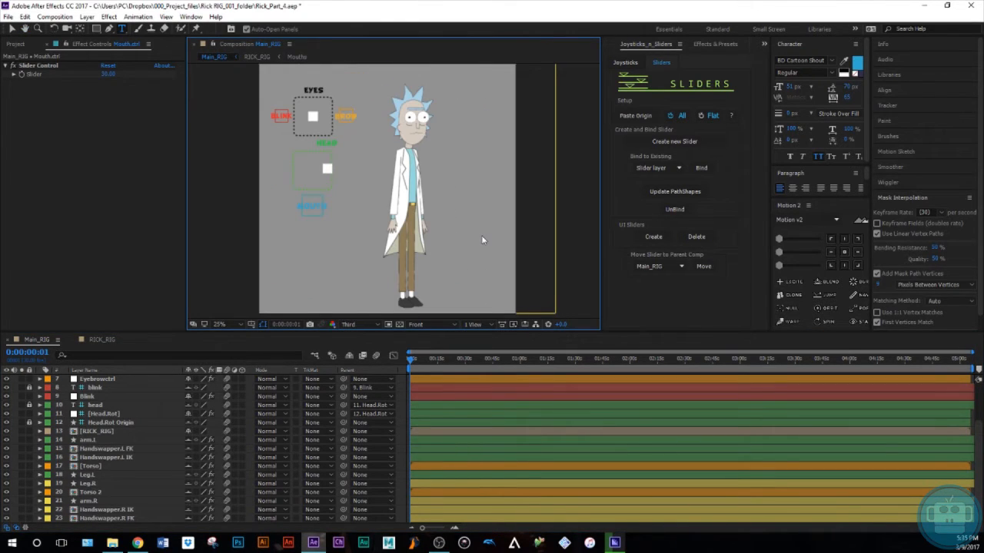
pyautogui.scroll(2, 425, 227)
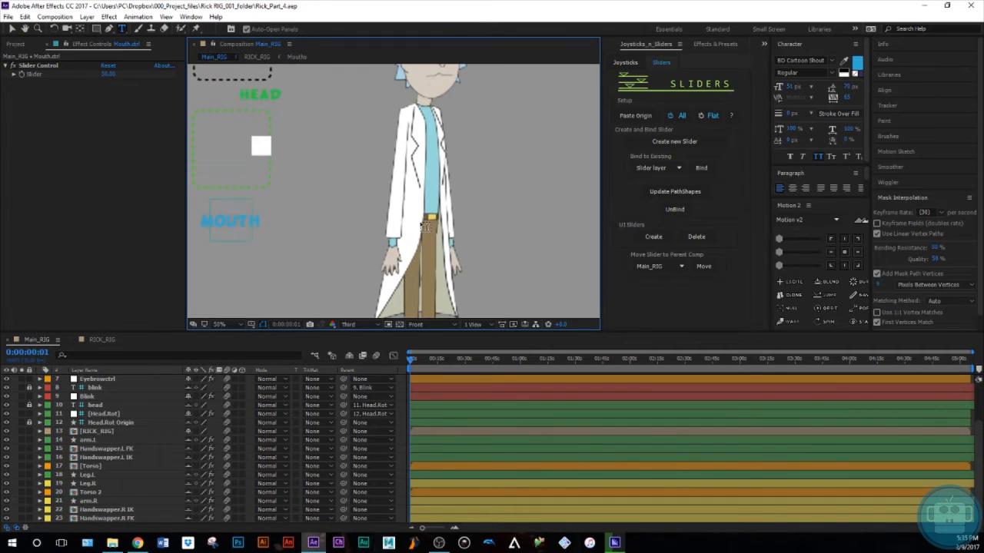
# Examine the left arm and left hand layers by selecting them on the character
pyautogui.press('v')
pyautogui.click(405, 206)
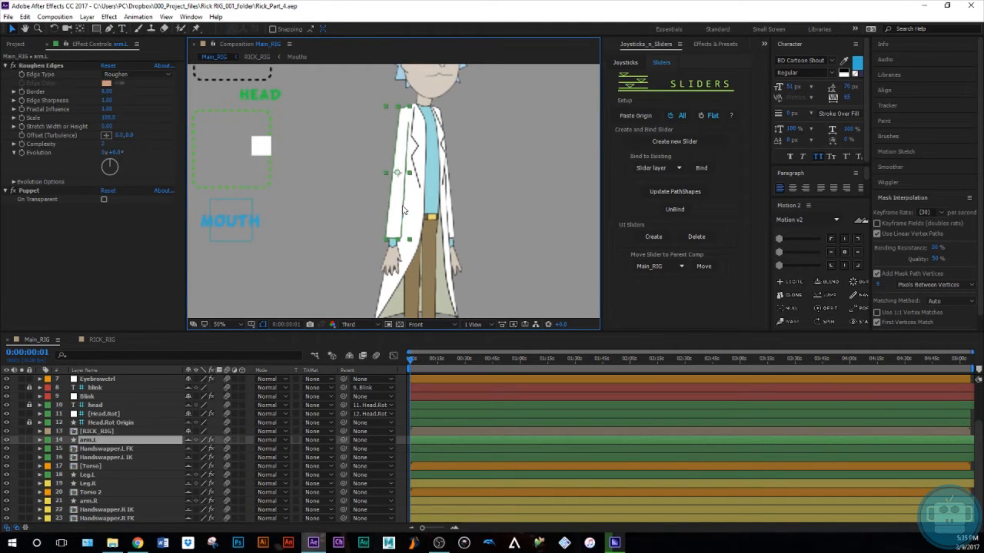
pyautogui.click(445, 206)
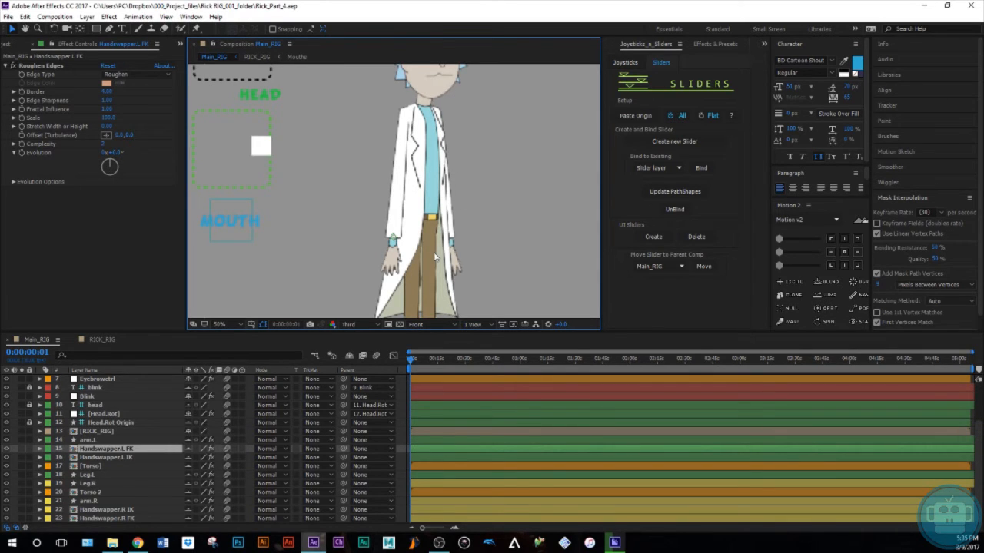
pyautogui.click(99, 441)
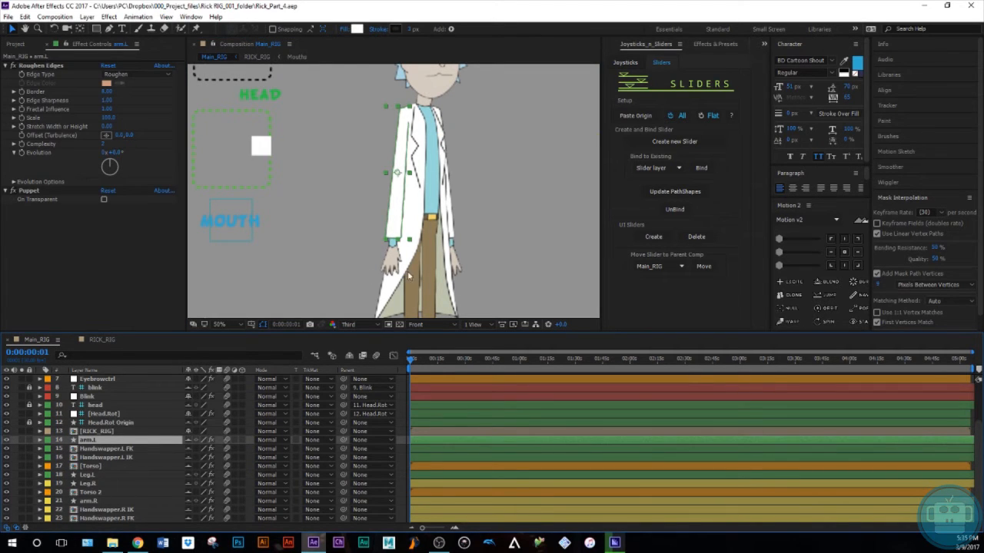
# Set the mode of Mask 1 on the Torso layer to None
pyautogui.click(99, 466)
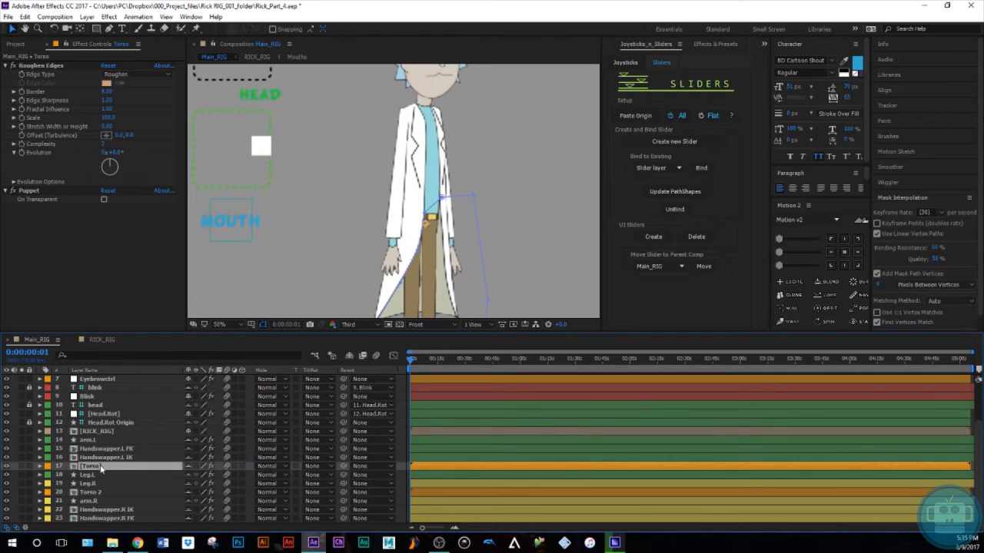
pyautogui.press('m')
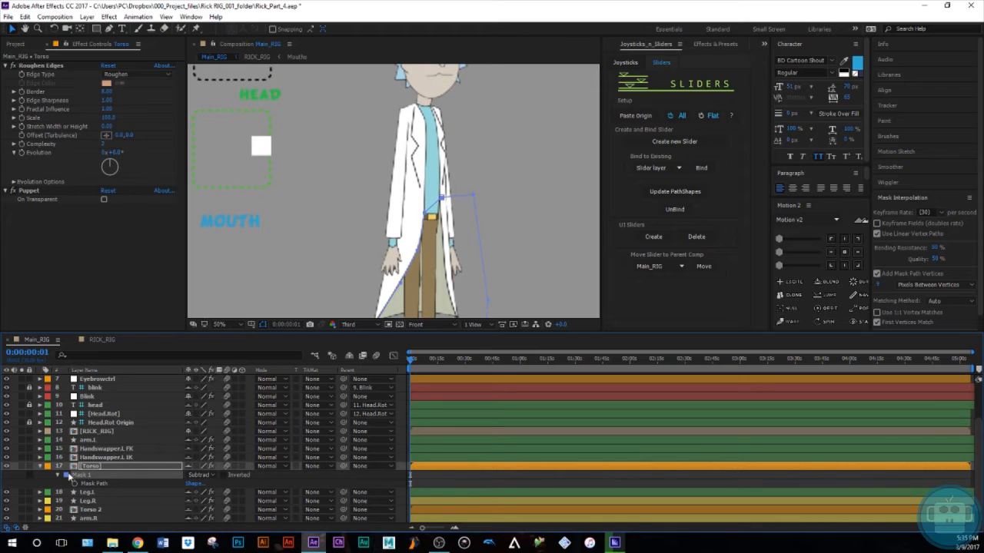
pyautogui.click(198, 474)
pyautogui.click(210, 396)
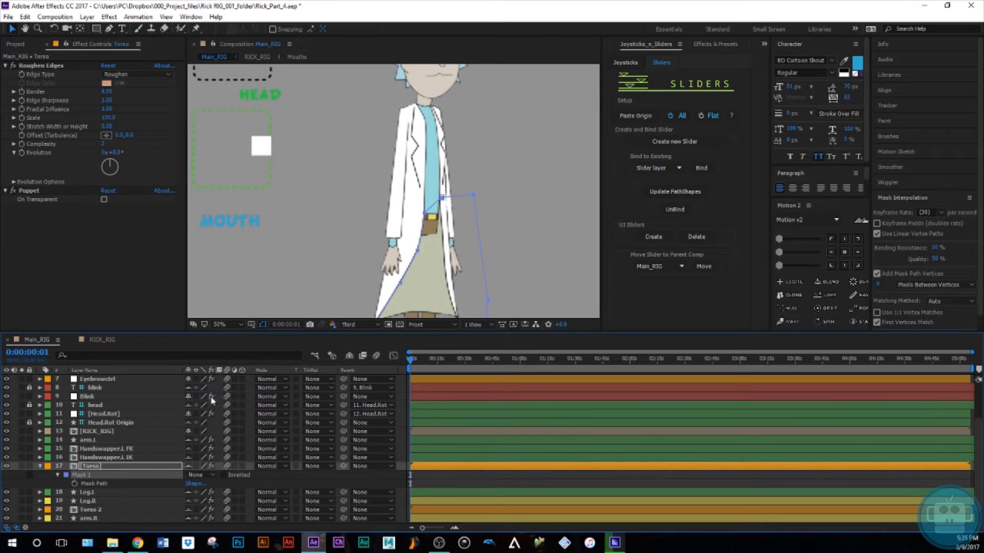
pyautogui.click(268, 478)
pyautogui.moveTo(436, 255); pyautogui.dragTo(410, 195)
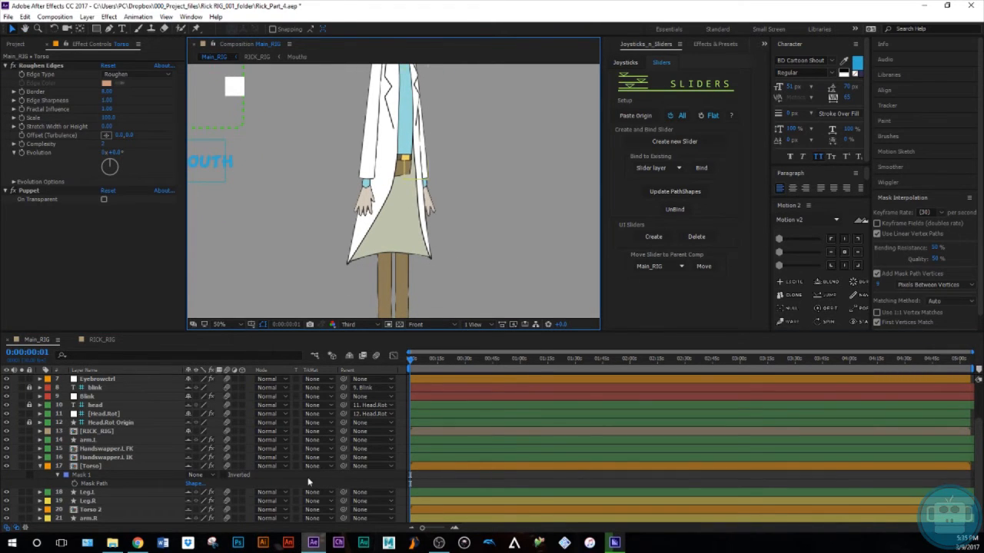
# Compare Mask 1's outline on the Torso layer with the Torso 2 layer behind the legs
pyautogui.click(80, 481)
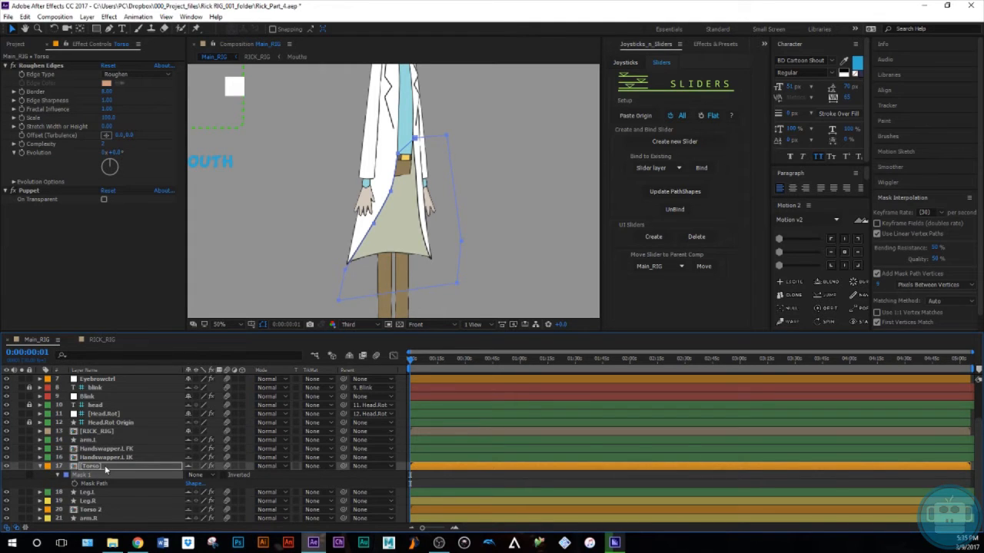
pyautogui.scroll(-1, 110, 474)
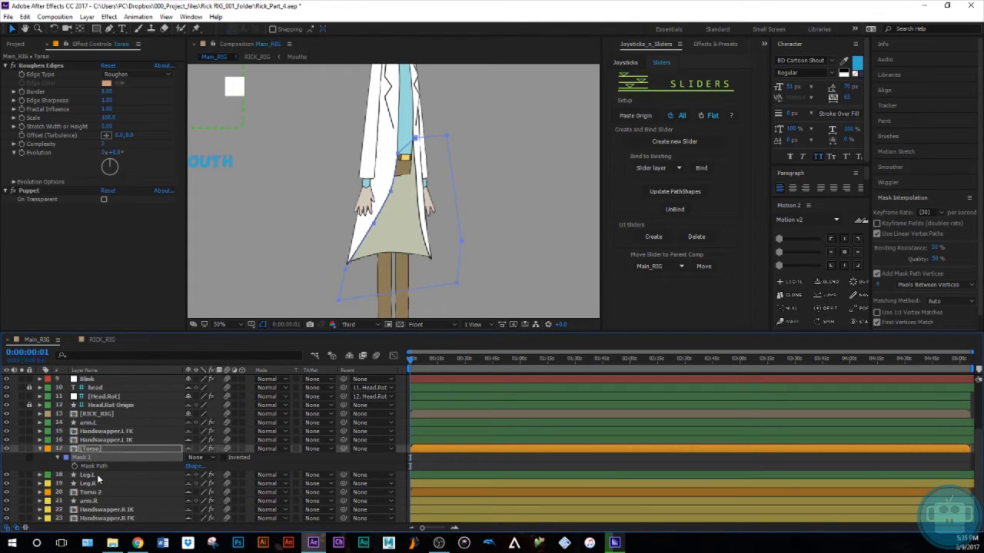
pyautogui.click(98, 493)
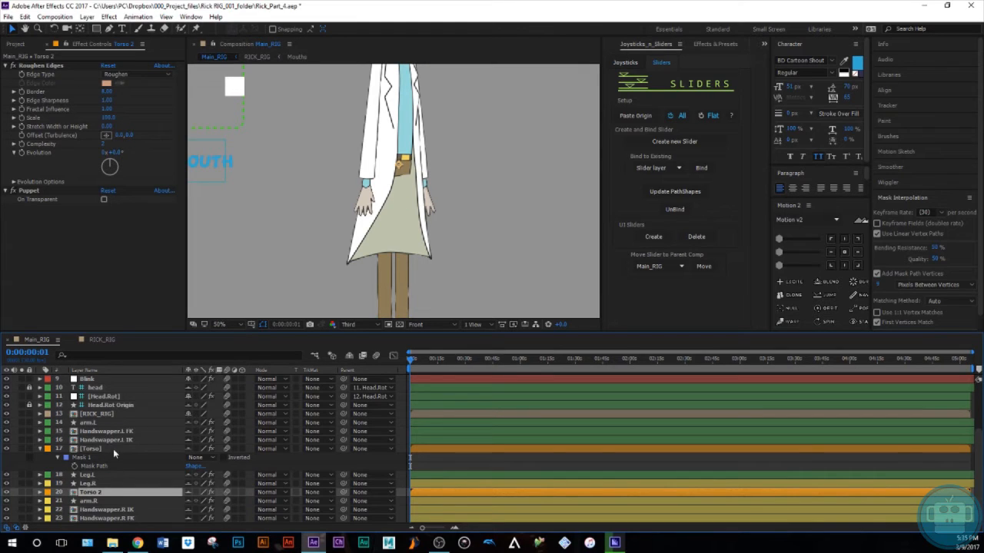
pyautogui.click(300, 458)
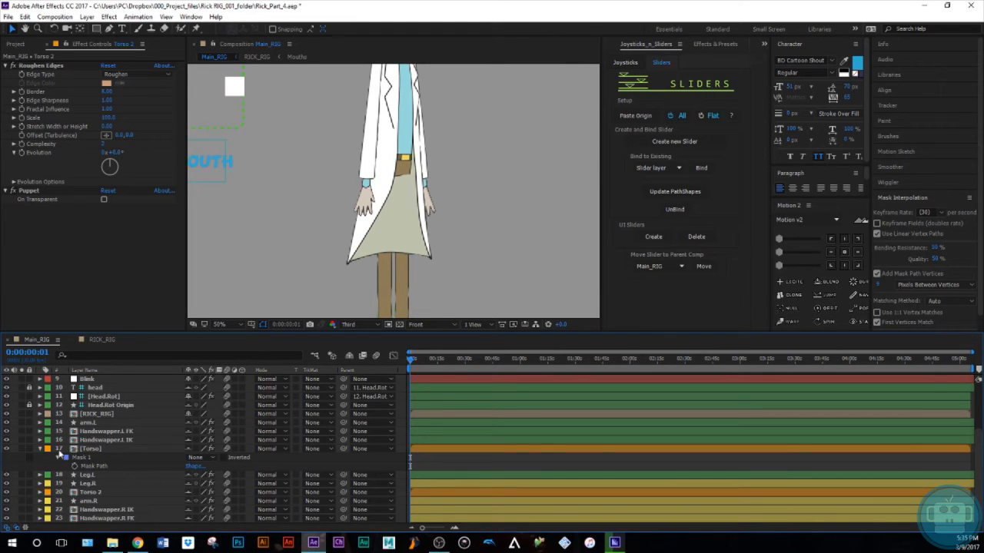
pyautogui.click(94, 451)
pyautogui.scroll(5, 349, 302)
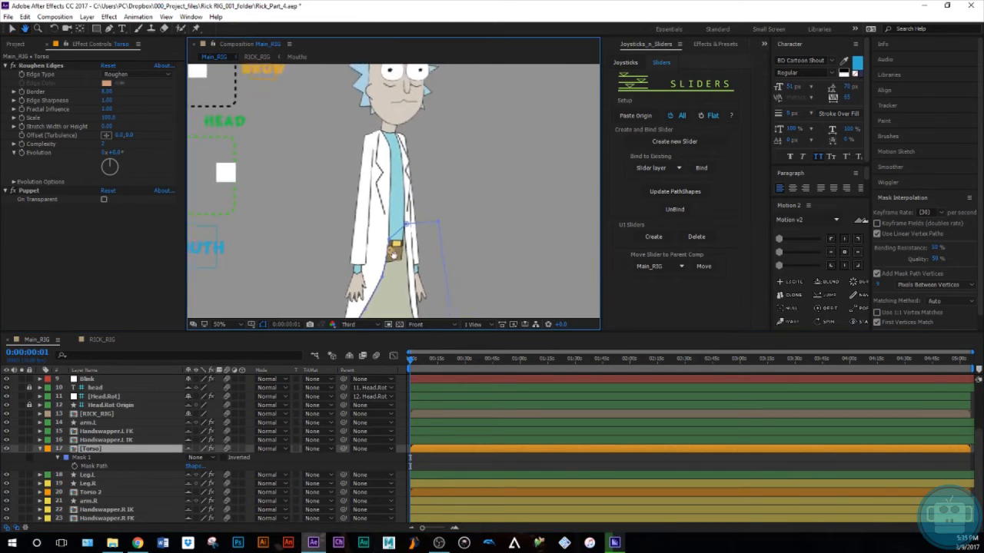
# Collapse the Torso layer's properties and solo it
pyautogui.click(41, 449)
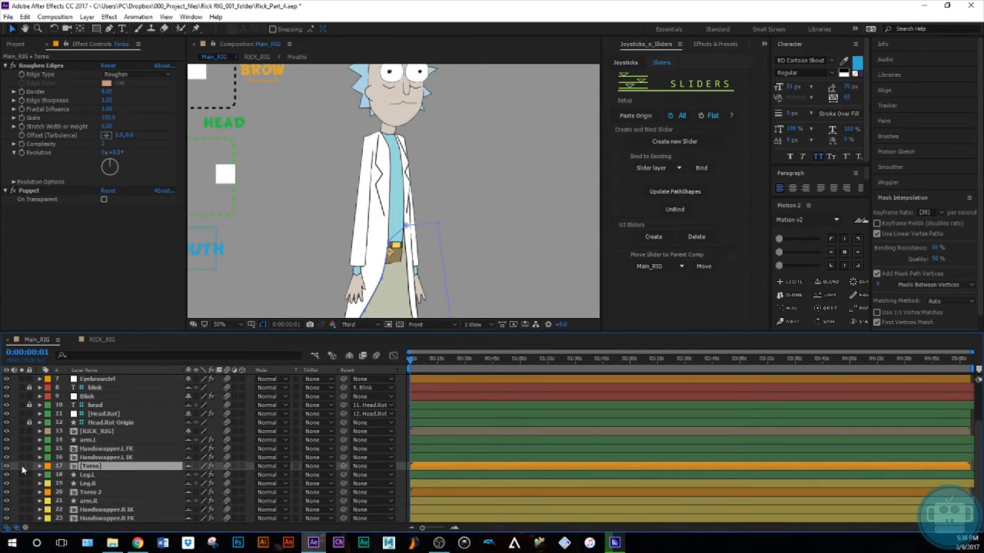
pyautogui.click(22, 465)
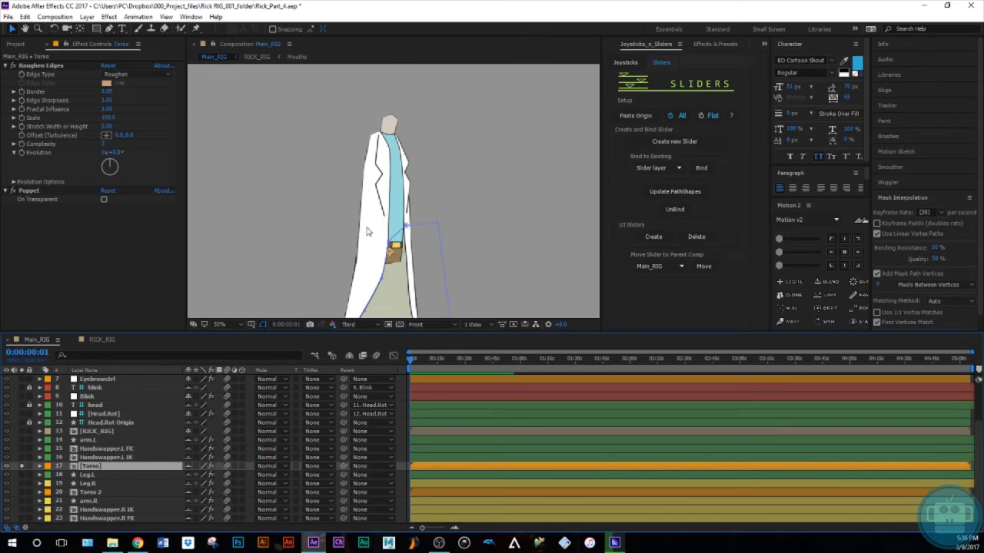
pyautogui.scroll(1, 405, 174)
pyautogui.moveTo(351, 181); pyautogui.dragTo(346, 201)
pyautogui.scroll(-1, 382, 199)
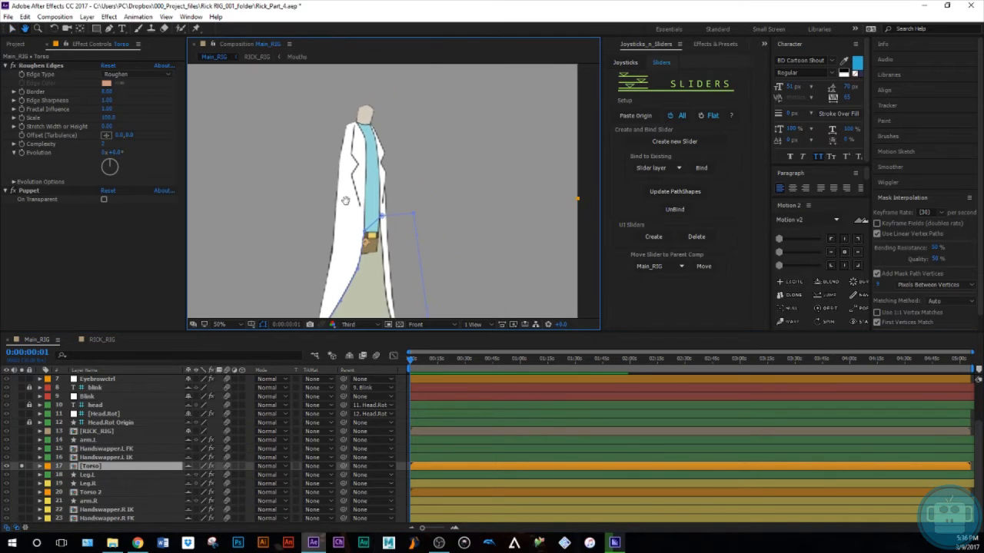
pyautogui.press('v')
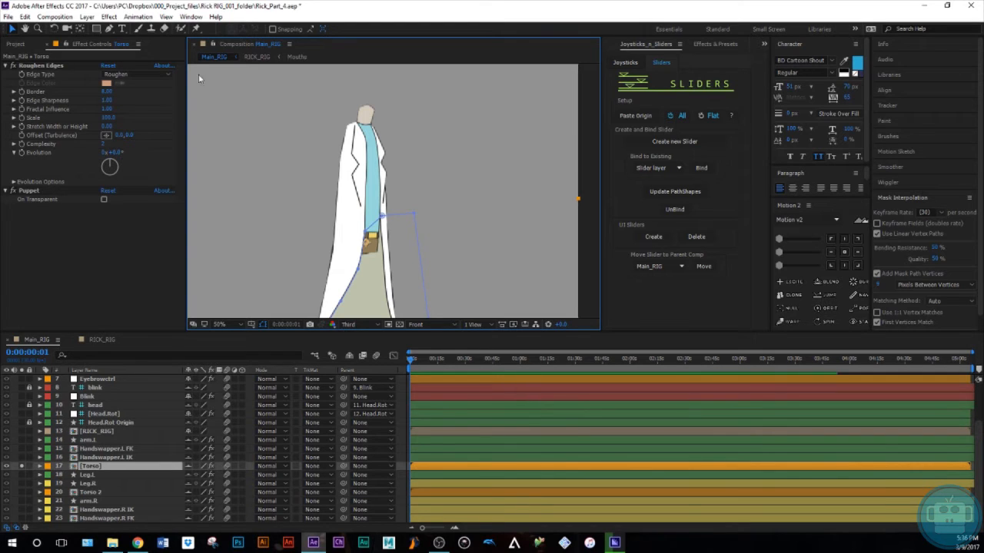
# Activate the Puppet Pin tool and expand the Torso layer's Puppet effect down to the Deform pins of Mesh 1
pyautogui.click(196, 29)
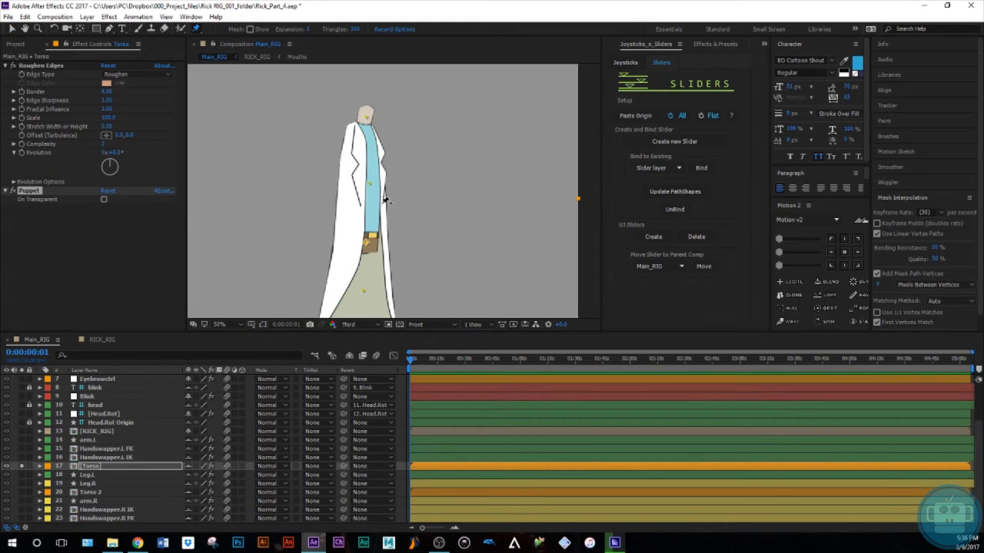
pyautogui.moveTo(354, 286); pyautogui.dragTo(362, 193)
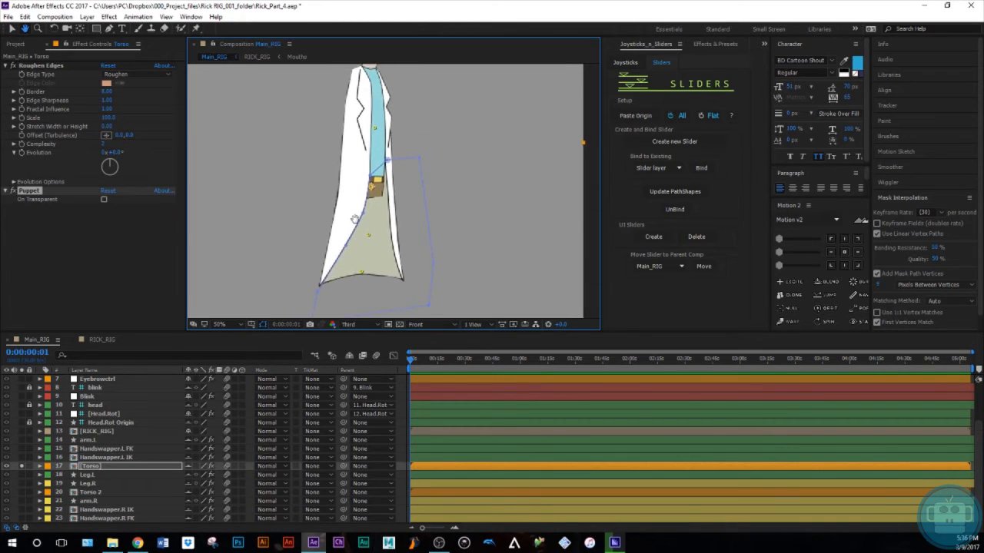
pyautogui.click(40, 466)
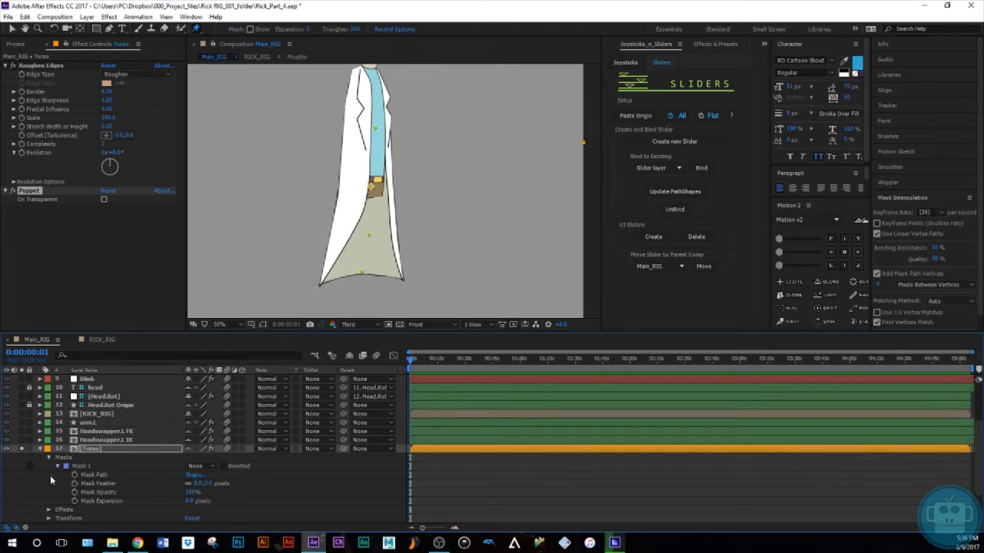
pyautogui.click(58, 466)
pyautogui.scroll(-1, 58, 466)
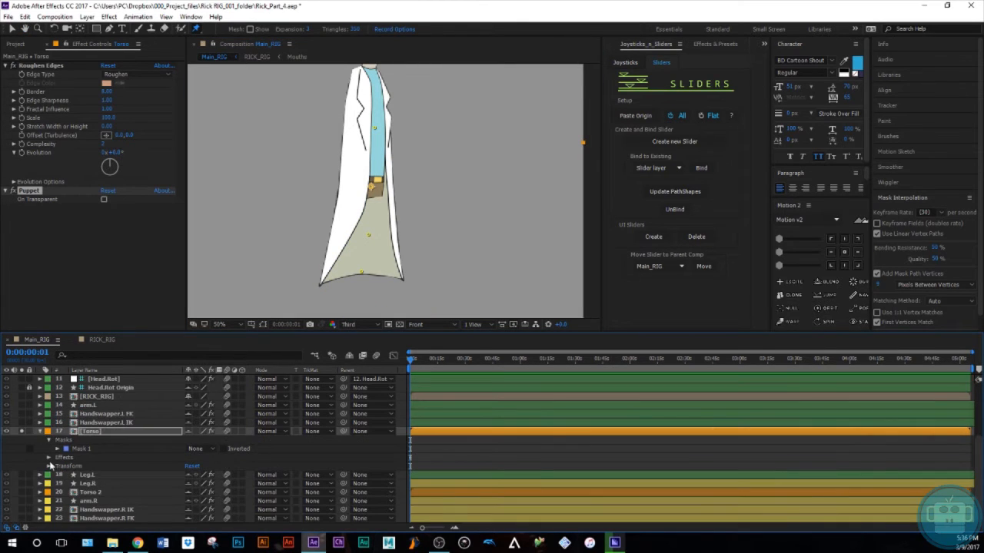
pyautogui.click(49, 457)
pyautogui.click(57, 475)
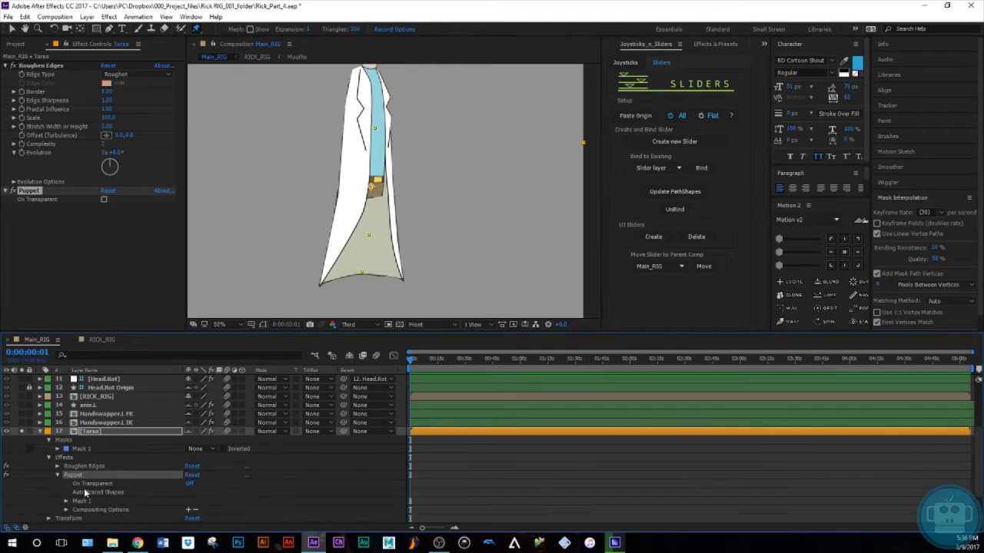
pyautogui.scroll(-3, 69, 474)
pyautogui.click(66, 448)
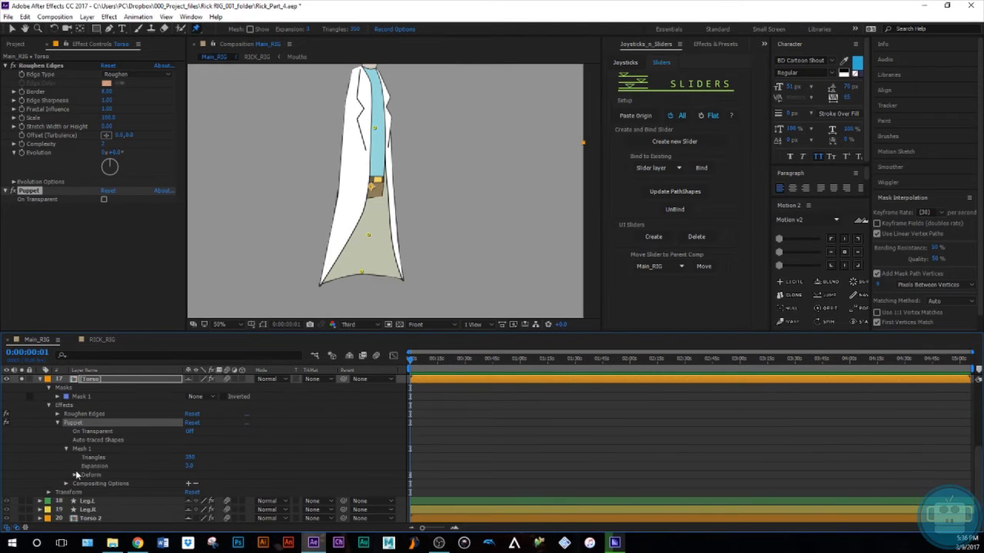
pyautogui.click(75, 475)
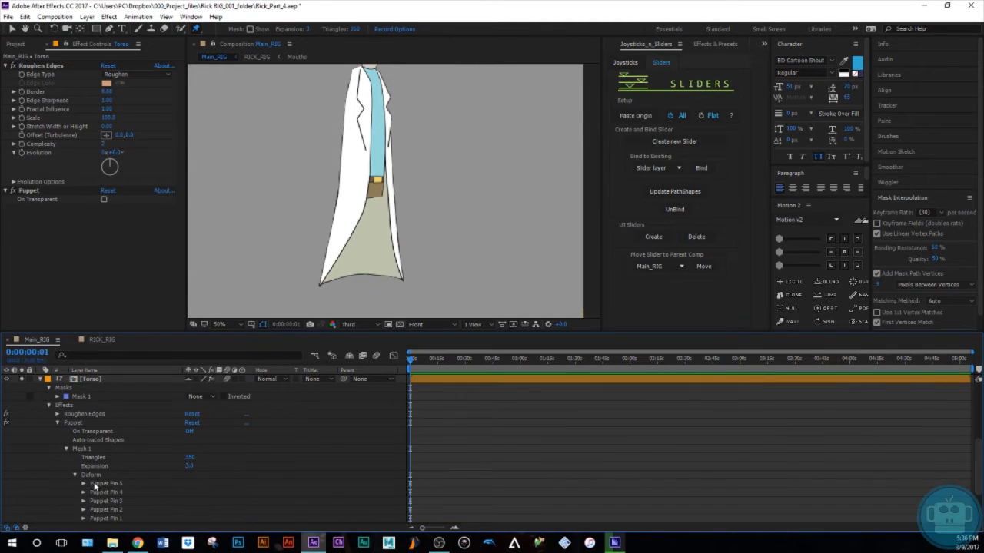
# Delete Puppet Pins 1 to 5 from the Torso layer's Mesh 1
pyautogui.scroll(-3, 100, 484)
pyautogui.scroll(-1, 107, 482)
pyautogui.keyDown('shift'); pyautogui.click(109, 454); pyautogui.keyUp('shift')
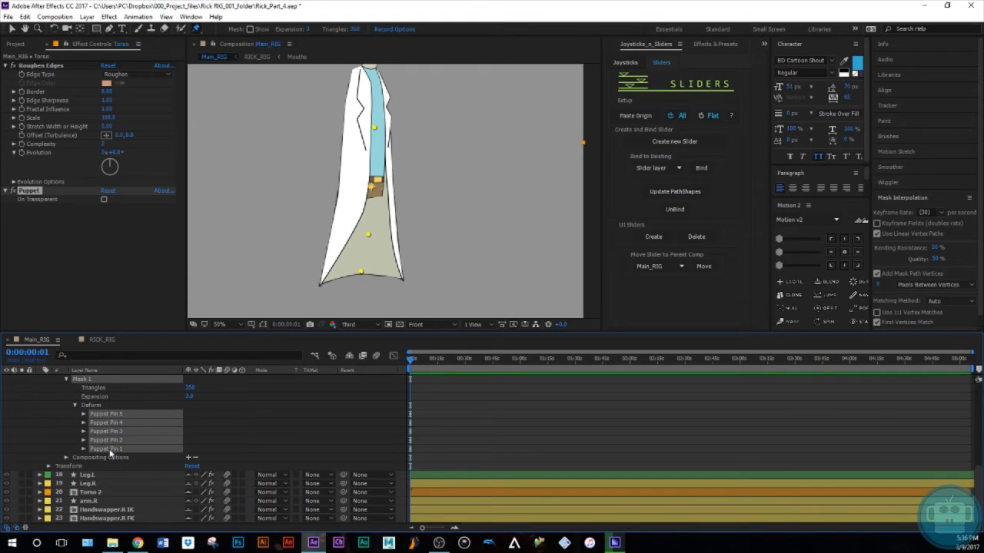
pyautogui.press('Delete')
# Place new puppet pins on the Torso layer at the neck and at both shoulders
pyautogui.scroll(2, 162, 417)
pyautogui.click(87, 415)
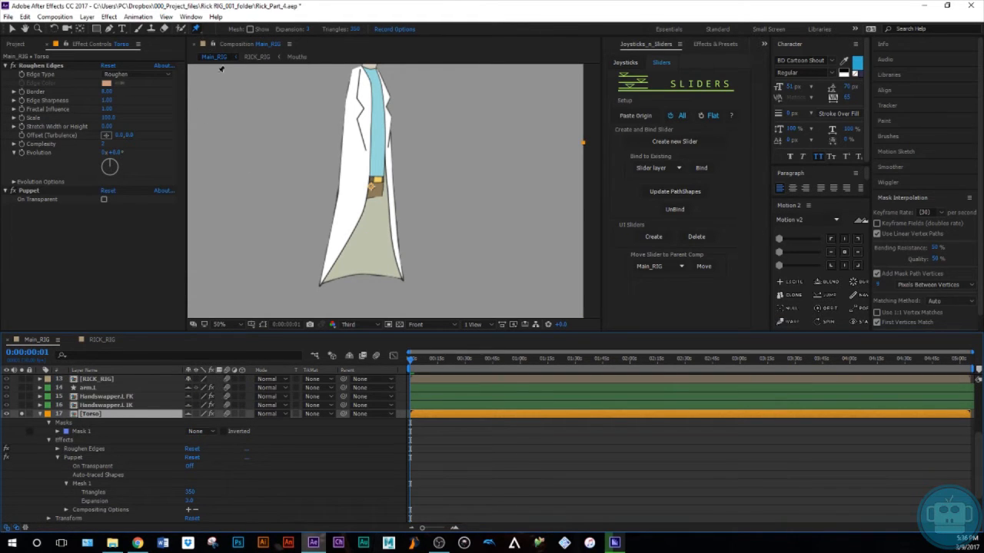
pyautogui.scroll(1, 388, 133)
pyautogui.moveTo(389, 133); pyautogui.dragTo(358, 224)
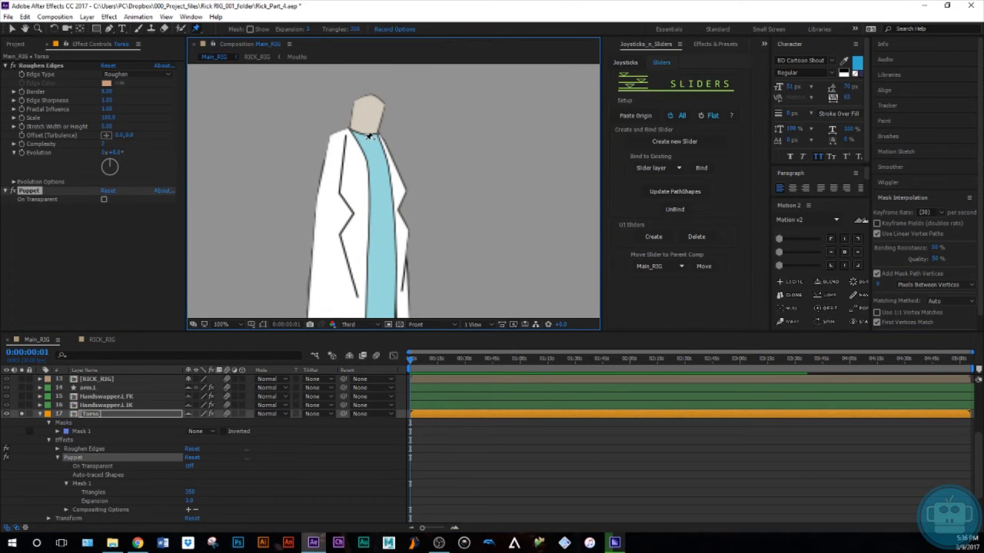
pyautogui.click(367, 114)
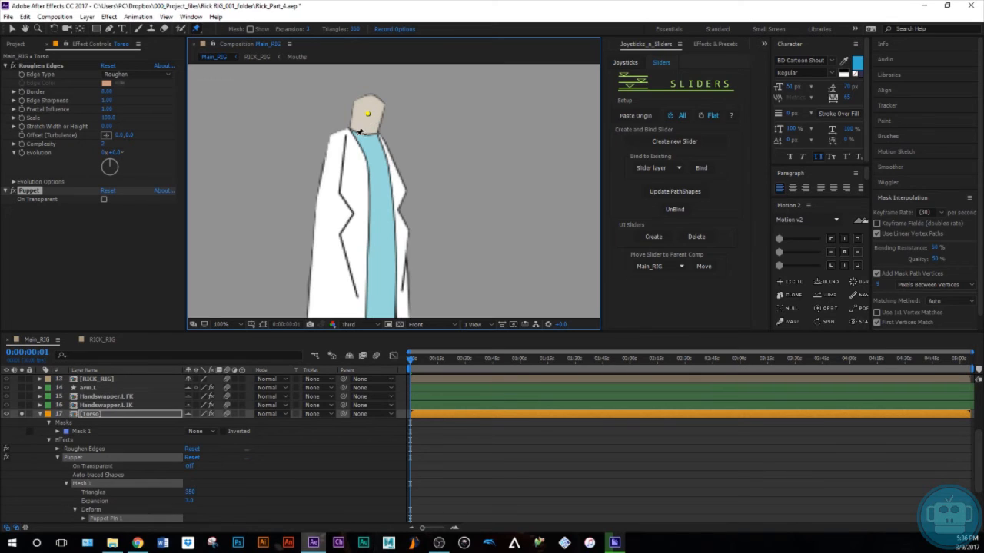
pyautogui.click(335, 142)
pyautogui.moveTo(376, 234); pyautogui.dragTo(387, 190)
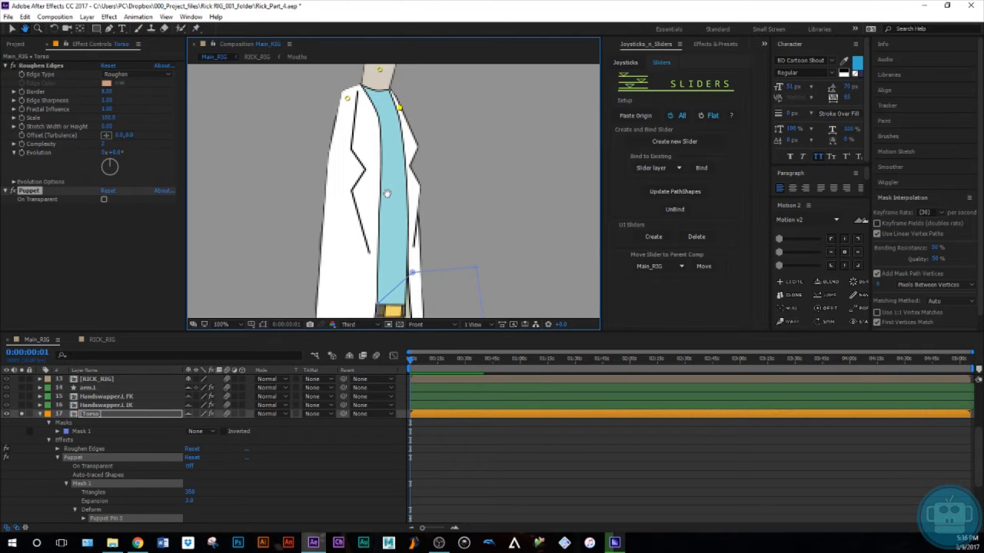
# Add puppet pins down the torso's centre at the upper chest, mid-torso and hips, and bring the Deform pin list into view
pyautogui.moveTo(385, 253); pyautogui.dragTo(375, 225)
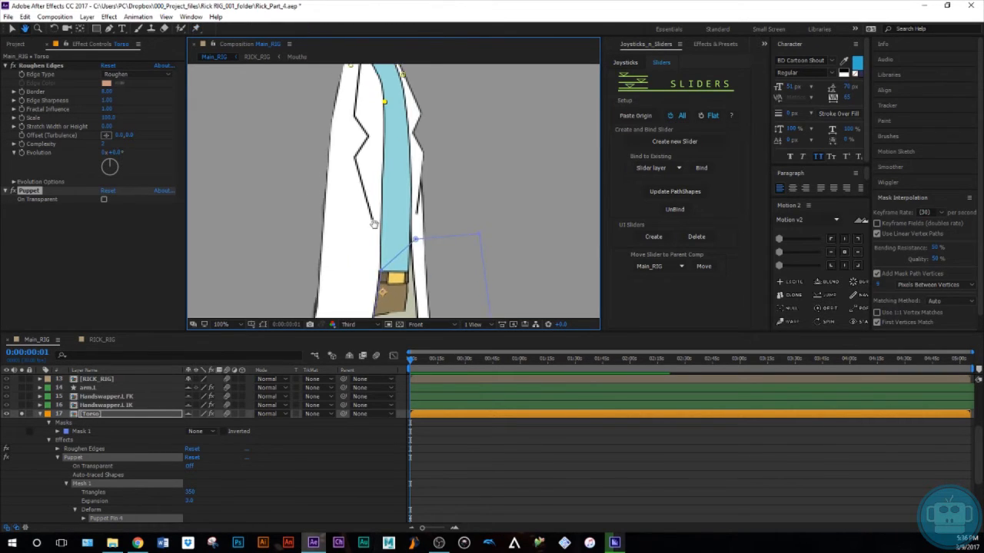
pyautogui.click(388, 185)
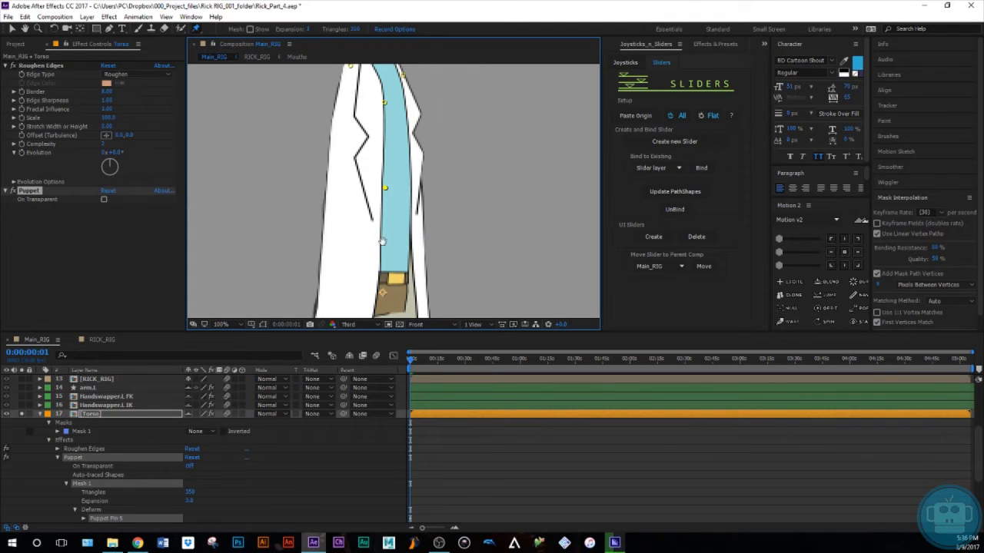
pyautogui.moveTo(387, 233); pyautogui.dragTo(389, 189)
pyautogui.click(381, 251)
pyautogui.moveTo(389, 148); pyautogui.dragTo(391, 185)
pyautogui.scroll(-2, 392, 185)
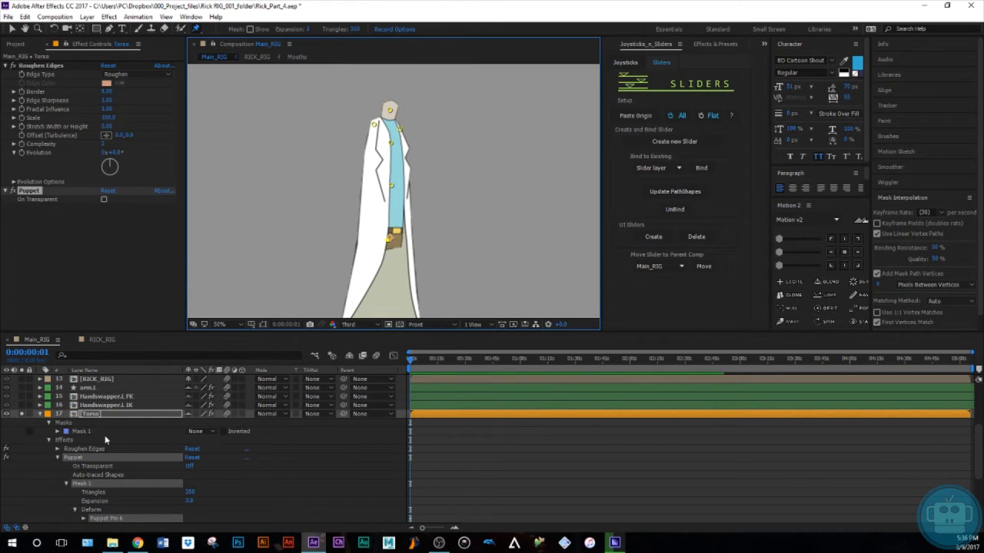
pyautogui.scroll(-3, 166, 463)
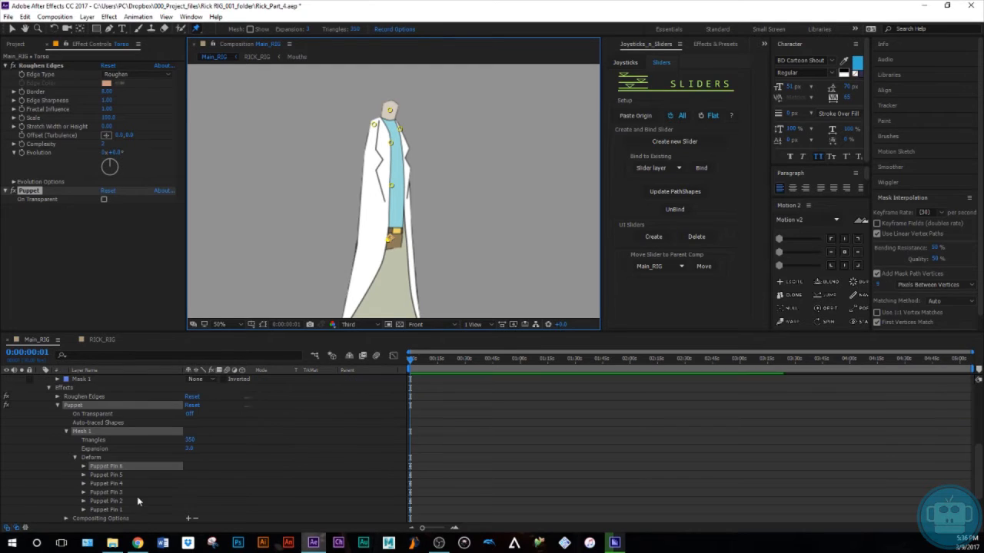
# Create Duik bones for Puppet Pins 1 to 6 of the Torso layer and collapse the layer
pyautogui.keyDown('shift'); pyautogui.click(106, 510); pyautogui.keyUp('shift')
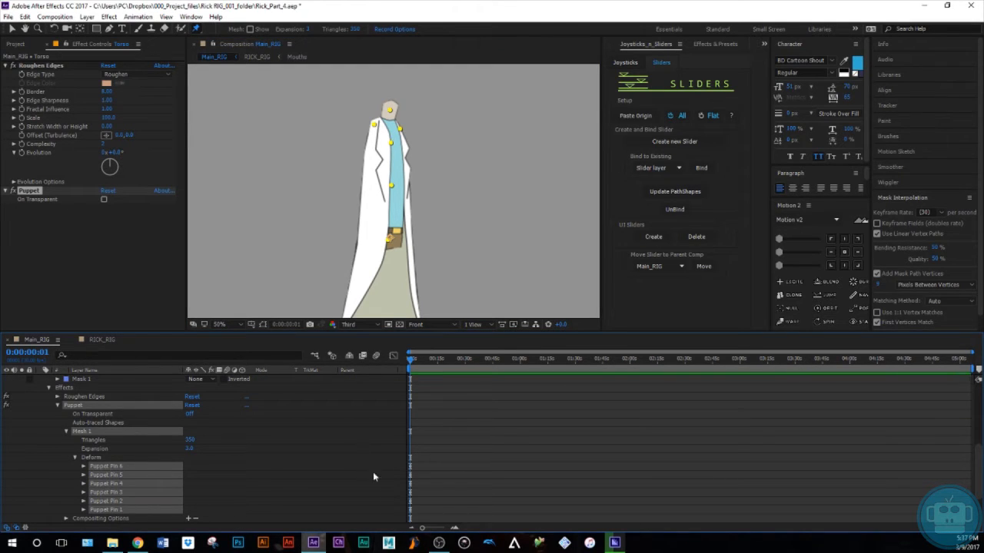
pyautogui.click(611, 44)
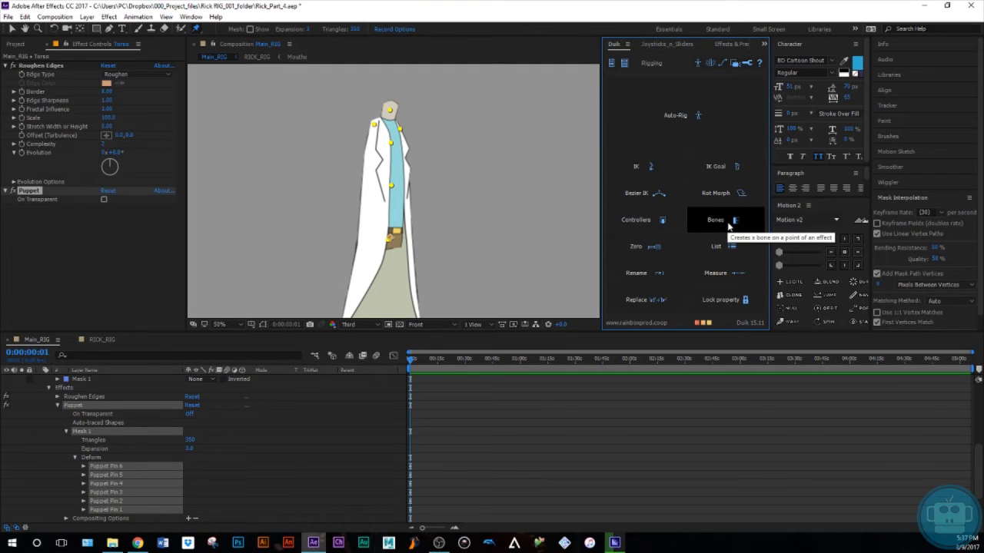
pyautogui.click(728, 224)
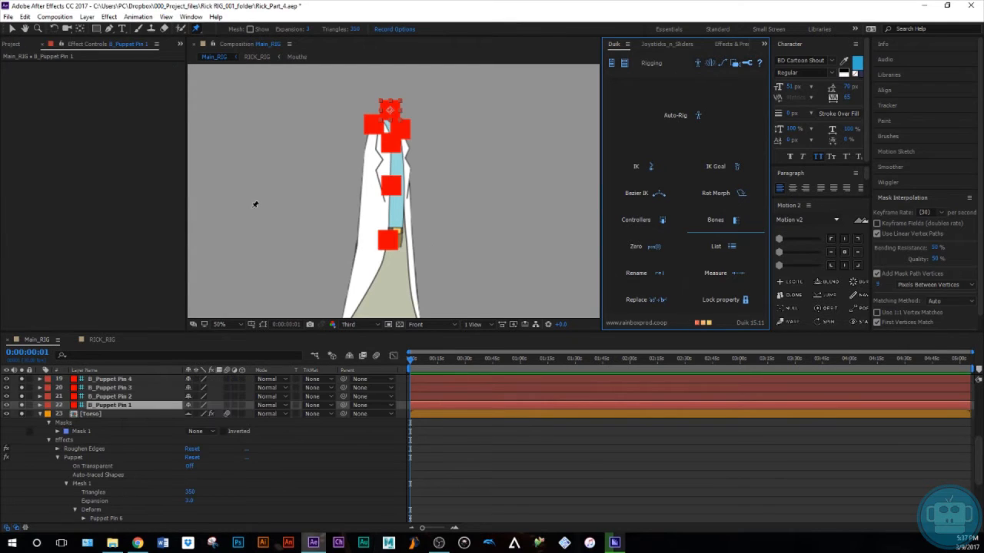
pyautogui.click(40, 414)
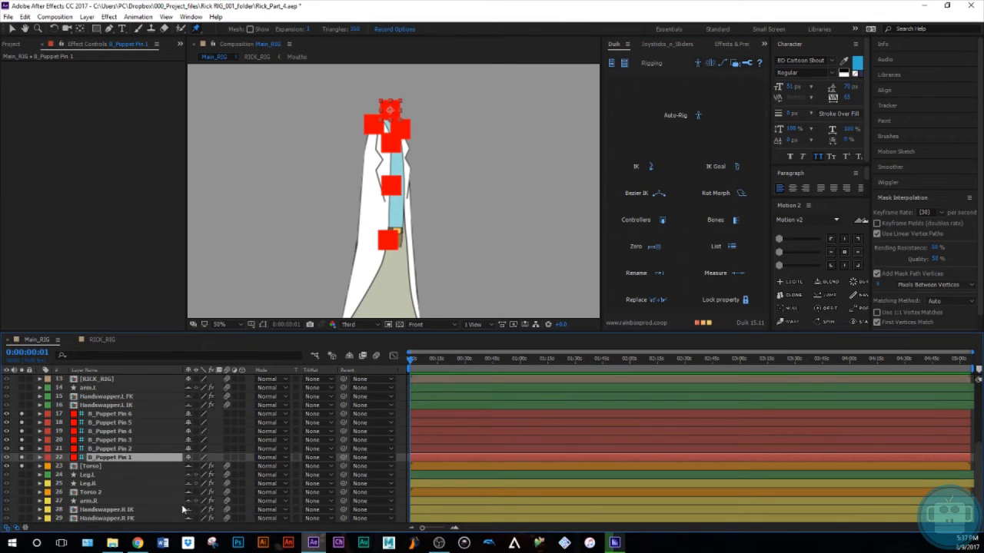
# Rename the bone layer B_Puppet Pin 6 as Hip and B_Puppet Pin 5 as Spine
pyautogui.click(117, 414)
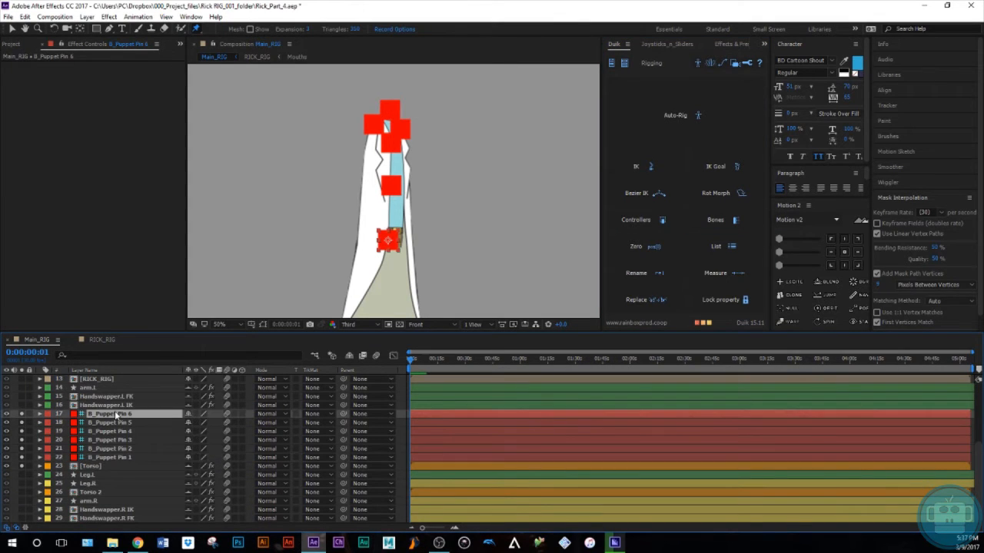
pyautogui.press('Return')
pyautogui.write('Hip')
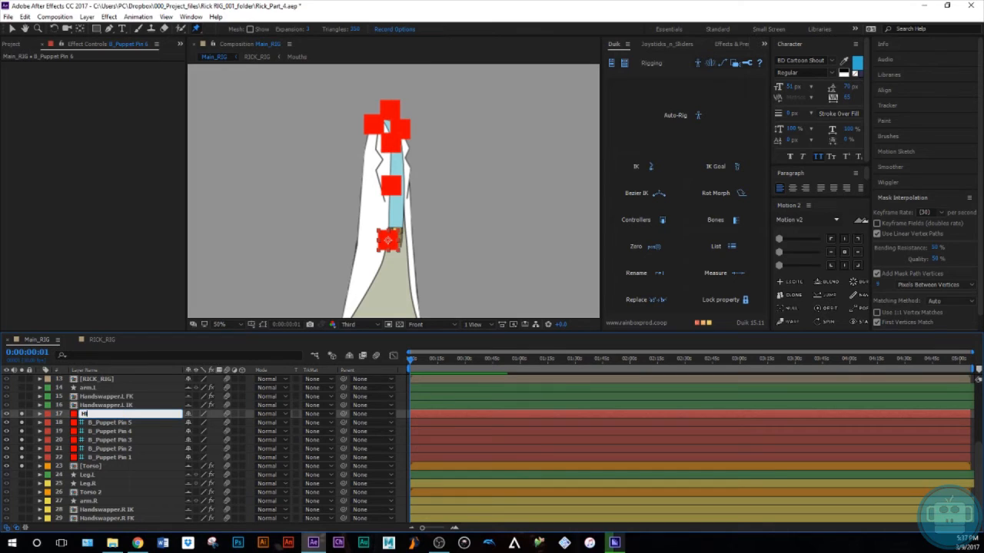
pyautogui.press('Return')
pyautogui.click(120, 422)
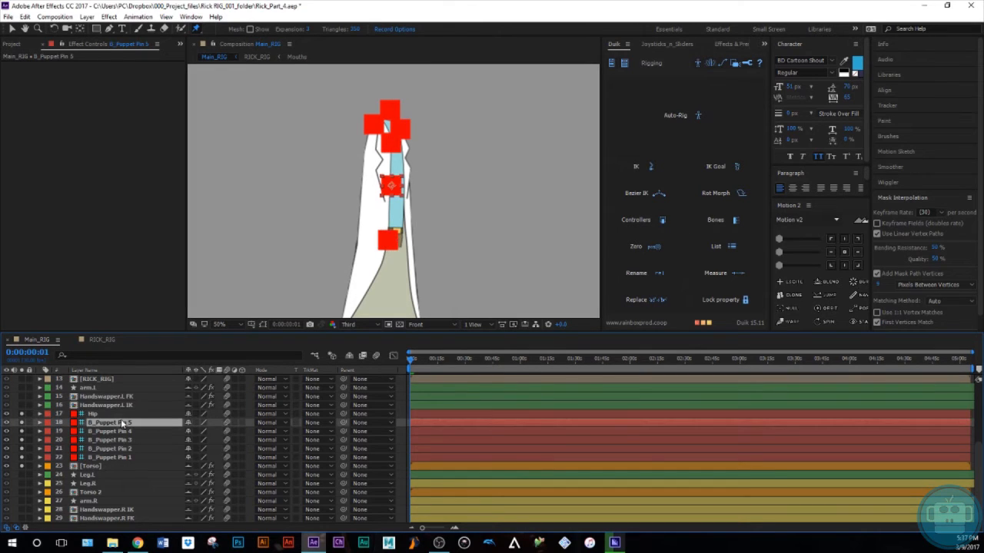
pyautogui.press('Return')
pyautogui.write('Spine')
pyautogui.press('Return')
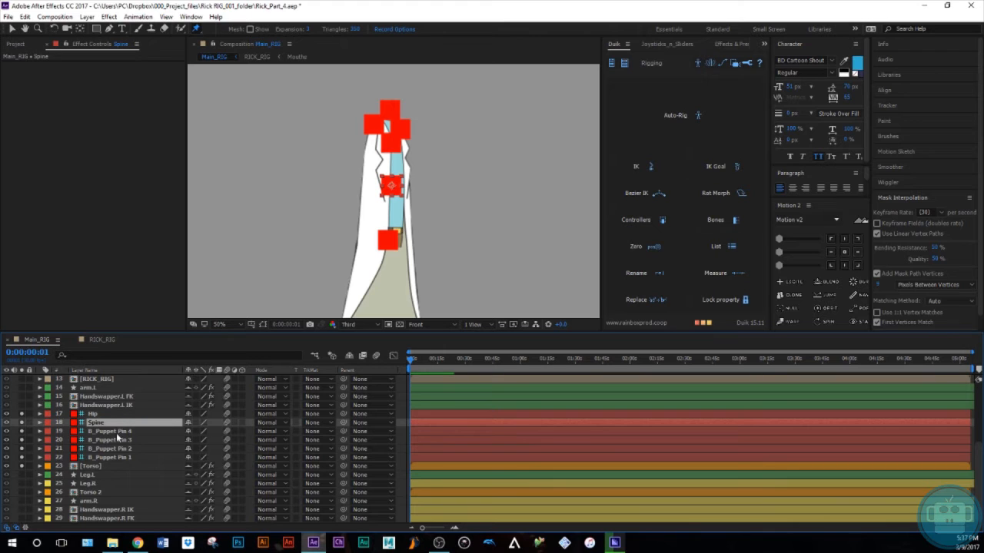
# Set the opacity of all six torso bone layers to 50% and collapse their properties
pyautogui.click(116, 457)
pyautogui.keyDown('shift'); pyautogui.click(116, 415); pyautogui.keyUp('shift')
pyautogui.press('t')
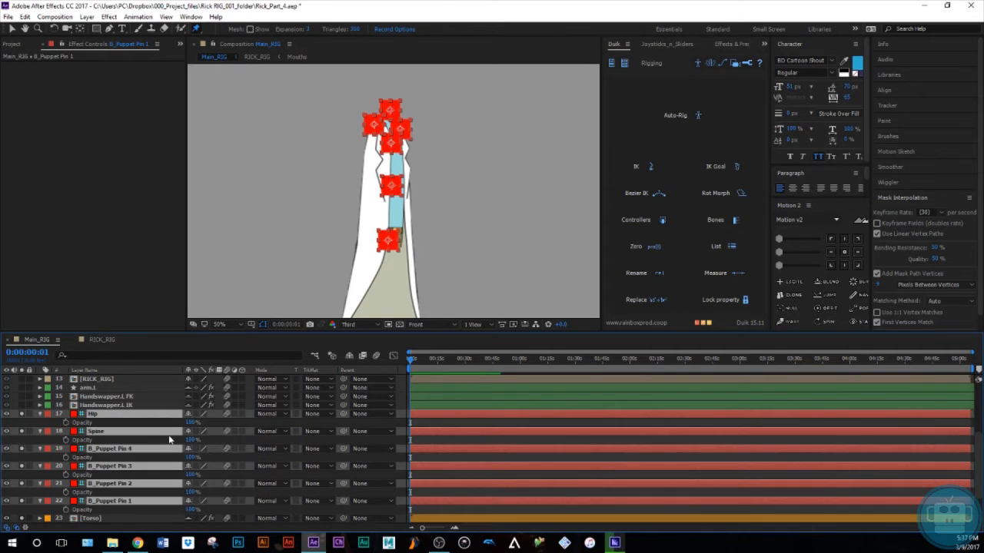
pyautogui.click(185, 440)
pyautogui.write('50')
pyautogui.press('Return')
pyautogui.click(41, 415)
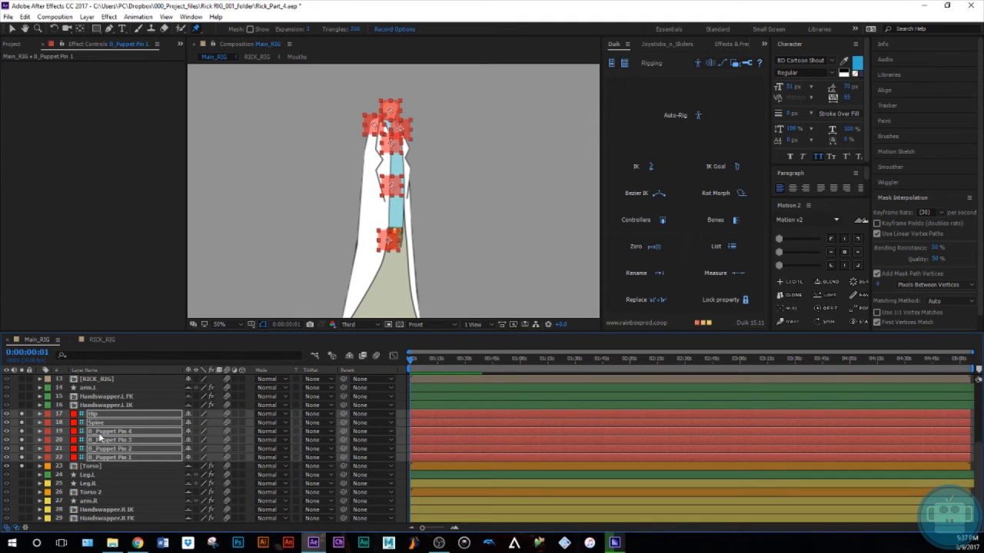
# Rename the upper chest bone layer B_Puppet Pin 4 as Spine_2
pyautogui.click(105, 432)
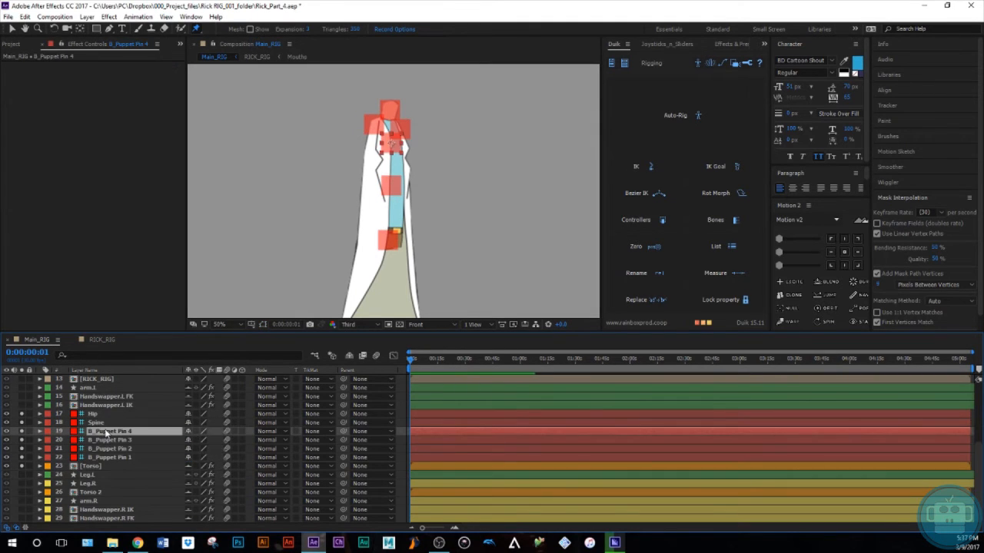
pyautogui.press('Return')
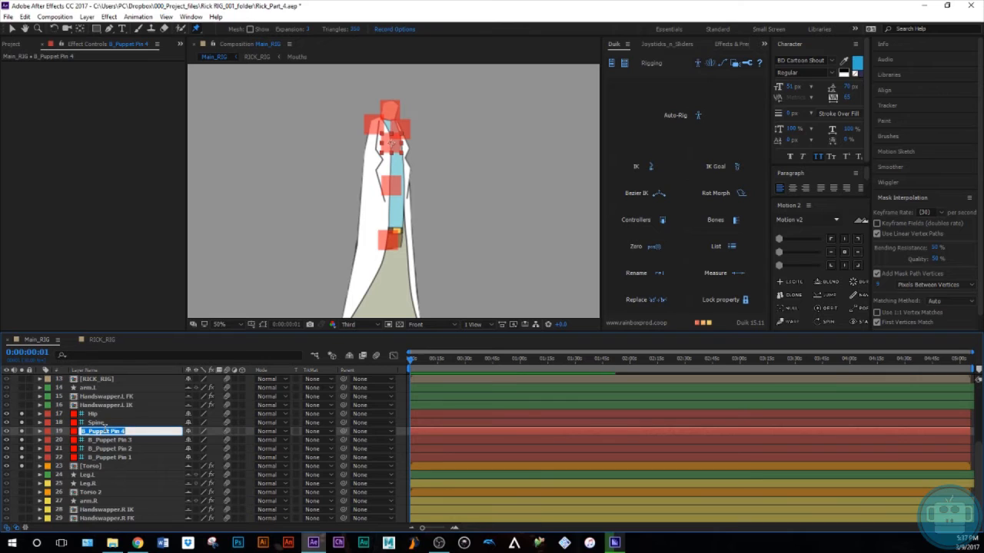
pyautogui.write('Spine_c')
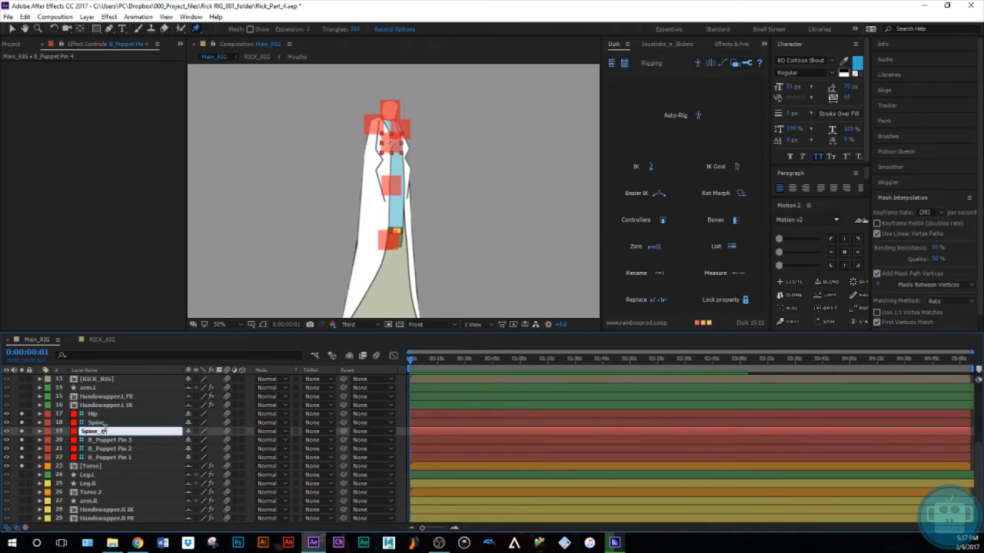
pyautogui.press('Return')
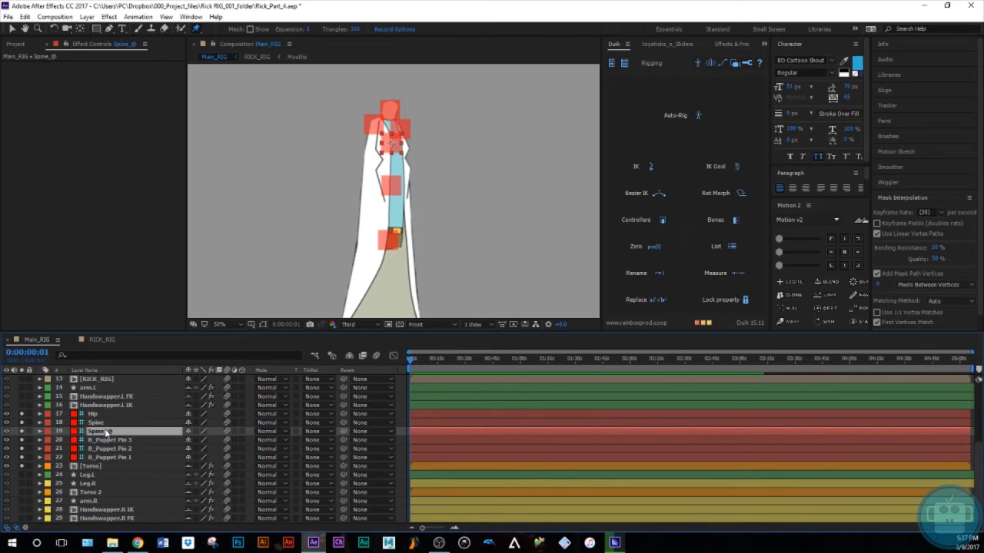
pyautogui.press('Return')
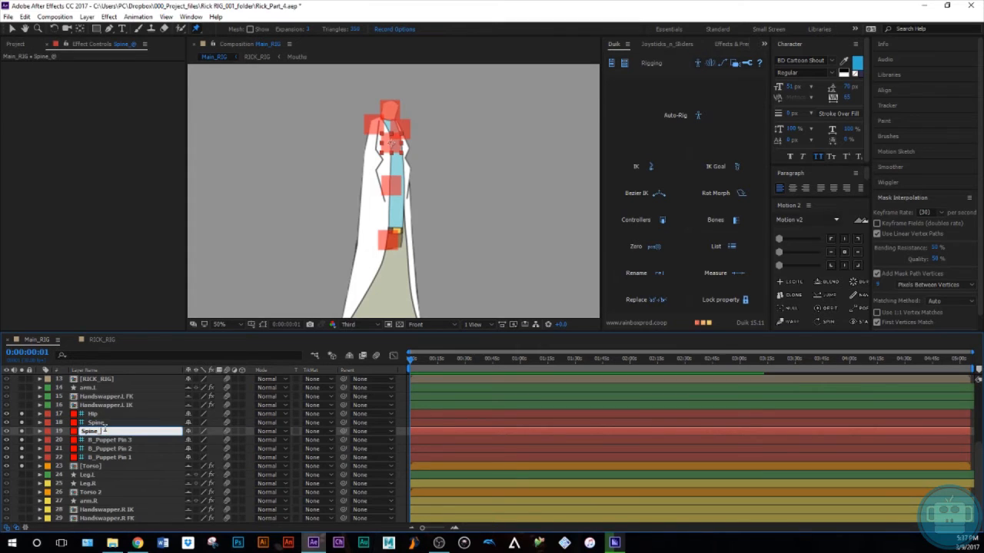
pyautogui.write('2')
pyautogui.press('Return')
# Rename the bone layer B_Puppet Pin 3 as Shoulder.R and B_Puppet Pin 2 as Shoulder.L
pyautogui.click(104, 443)
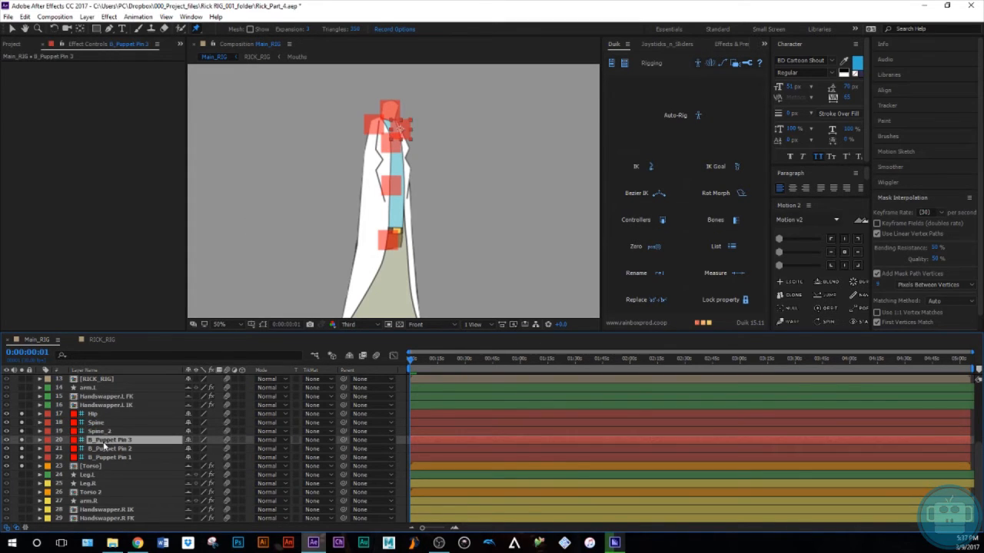
pyautogui.press('Return')
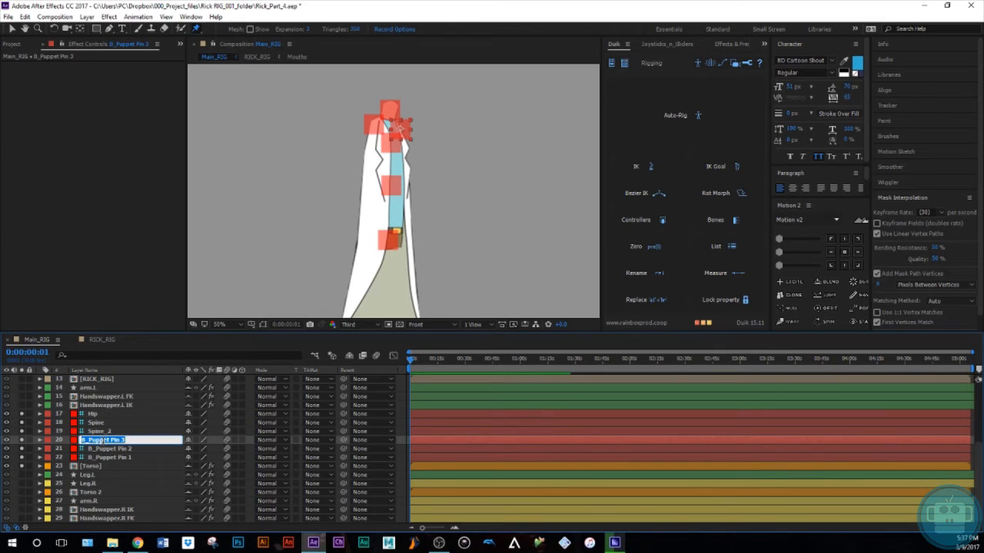
pyautogui.write('Shou')
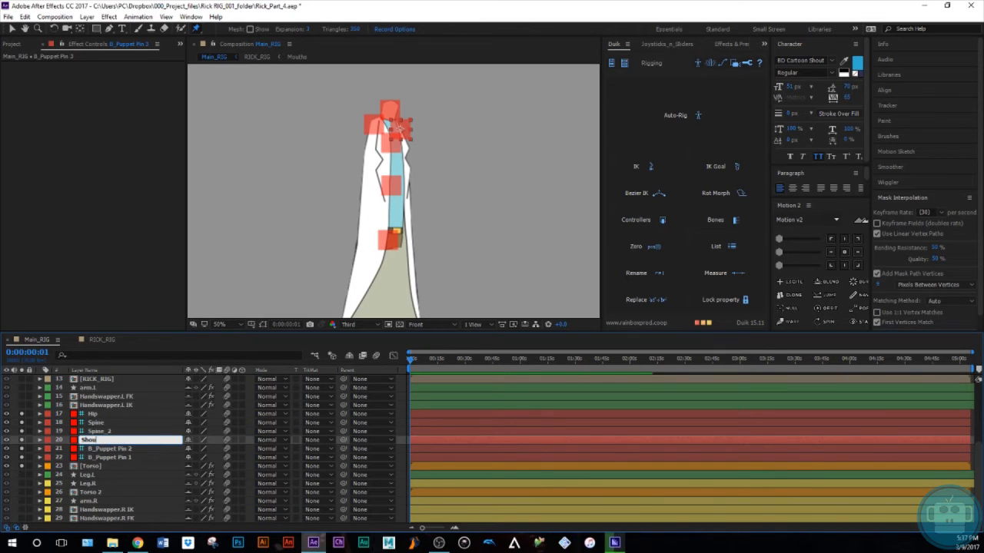
pyautogui.write('lder.R')
pyautogui.press('Return')
pyautogui.click(107, 448)
pyautogui.press('Return')
pyautogui.write('Shoulder.L')
pyautogui.press('Return')
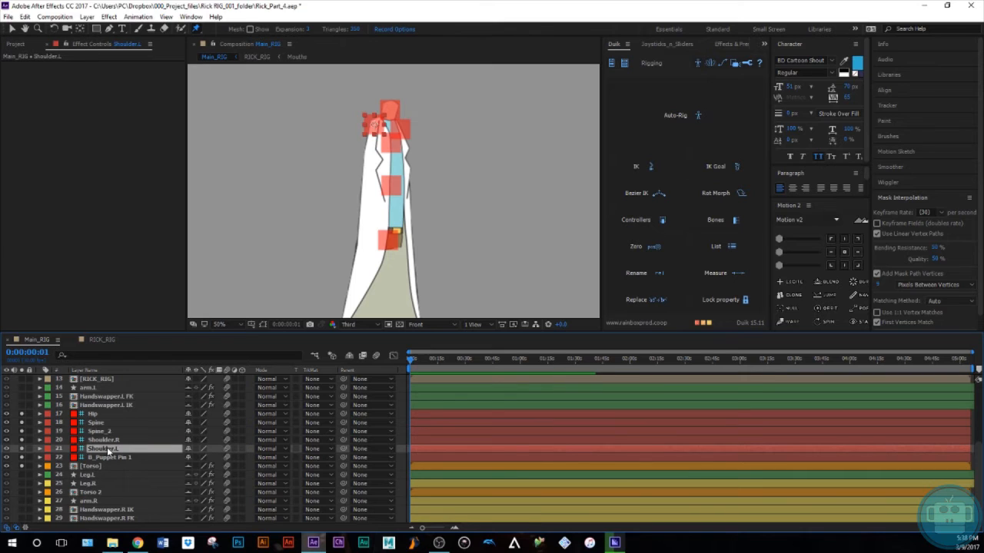
# Rename the bone layer B_Puppet Pin 1 as Neck
pyautogui.click(127, 458)
pyautogui.press('Return')
pyautogui.write('Neck')
pyautogui.press('Return')
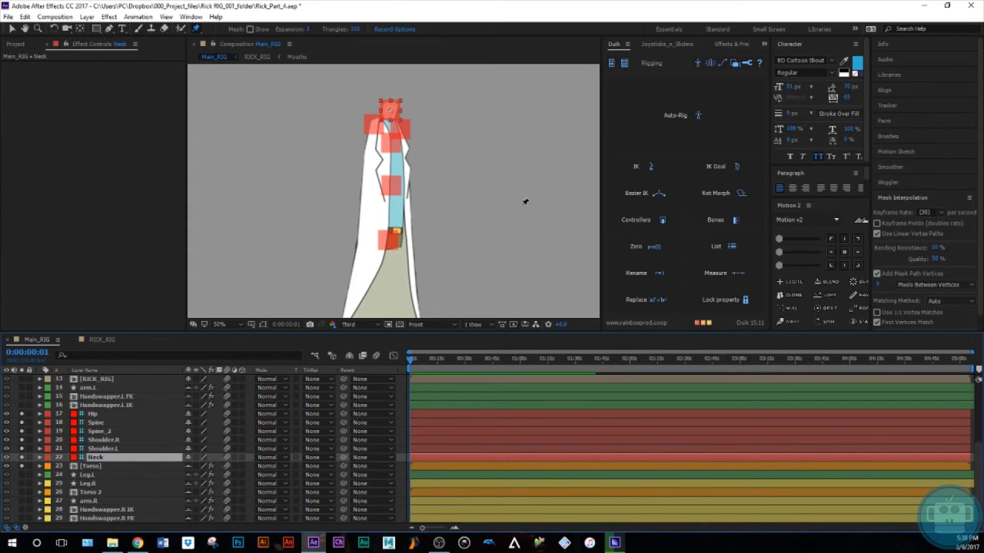
# Parent the Shoulder.R, Shoulder.L and Neck bones to Spine_2
pyautogui.press('v')
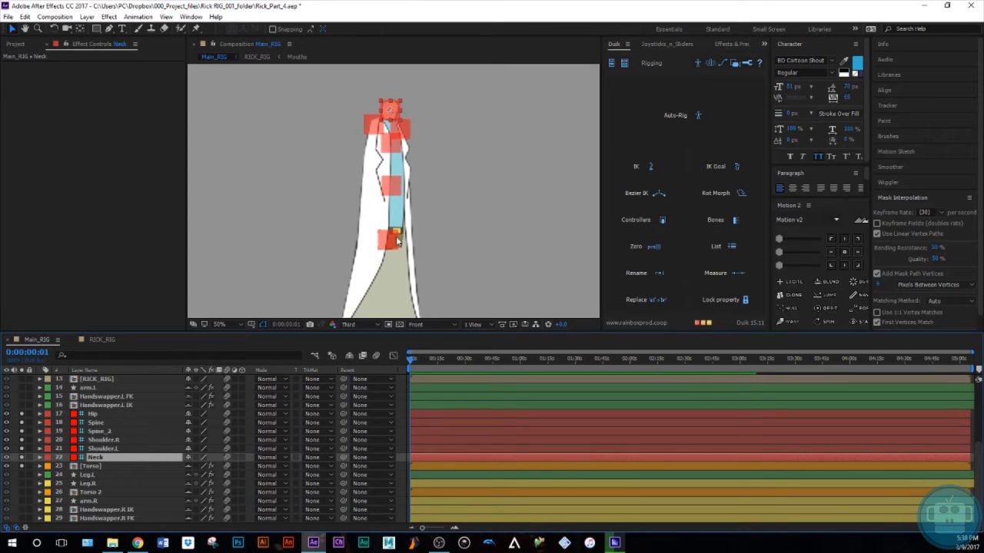
pyautogui.click(108, 415)
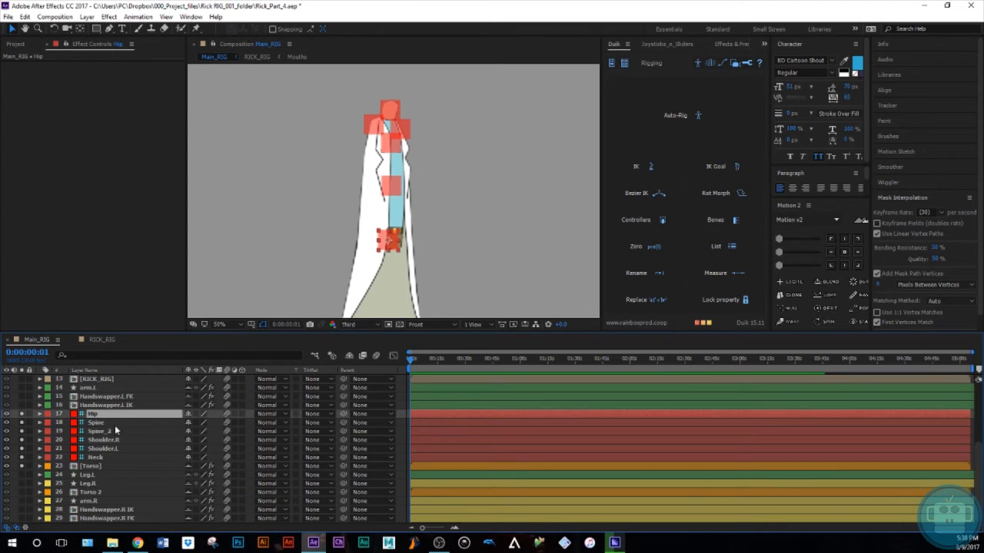
pyautogui.click(128, 457)
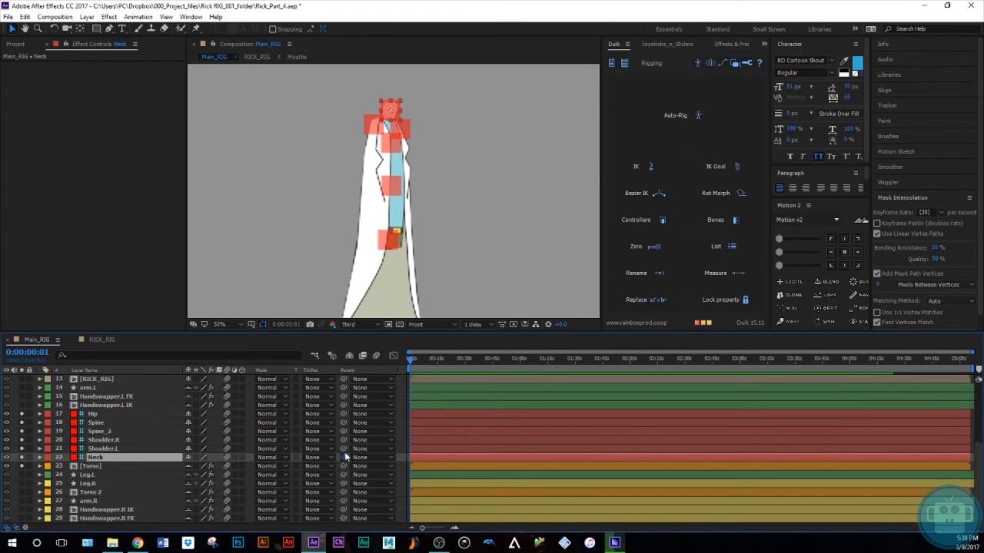
pyautogui.click(116, 448)
pyautogui.keyDown('ctrl'); pyautogui.click(119, 439); pyautogui.keyUp('ctrl')
pyautogui.moveTo(343, 447); pyautogui.dragTo(345, 435)
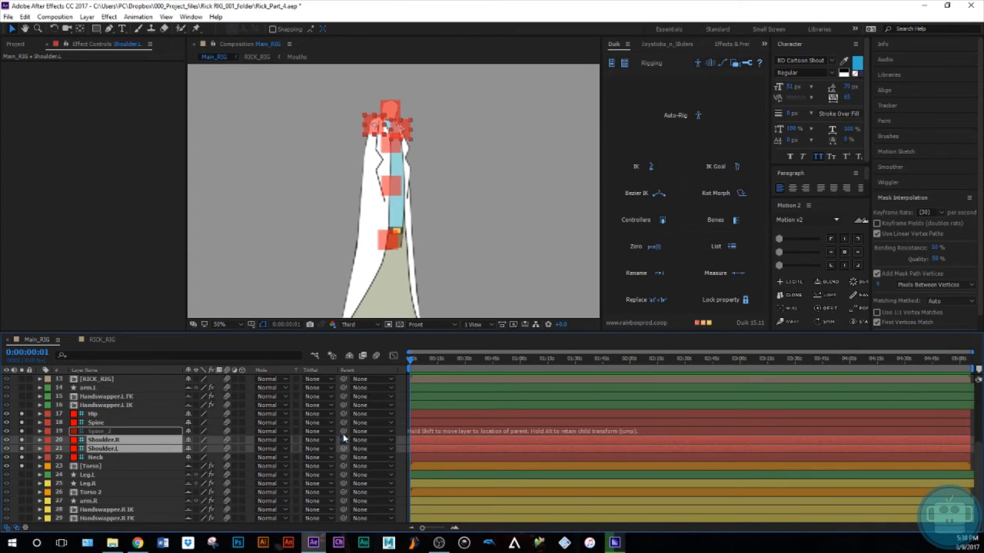
pyautogui.moveTo(343, 431); pyautogui.dragTo(154, 431)
pyautogui.click(107, 458)
# Parent the Spine_2 bone to Spine and the Spine bone to Hip
pyautogui.click(255, 433)
pyautogui.moveTo(343, 431); pyautogui.dragTo(345, 418)
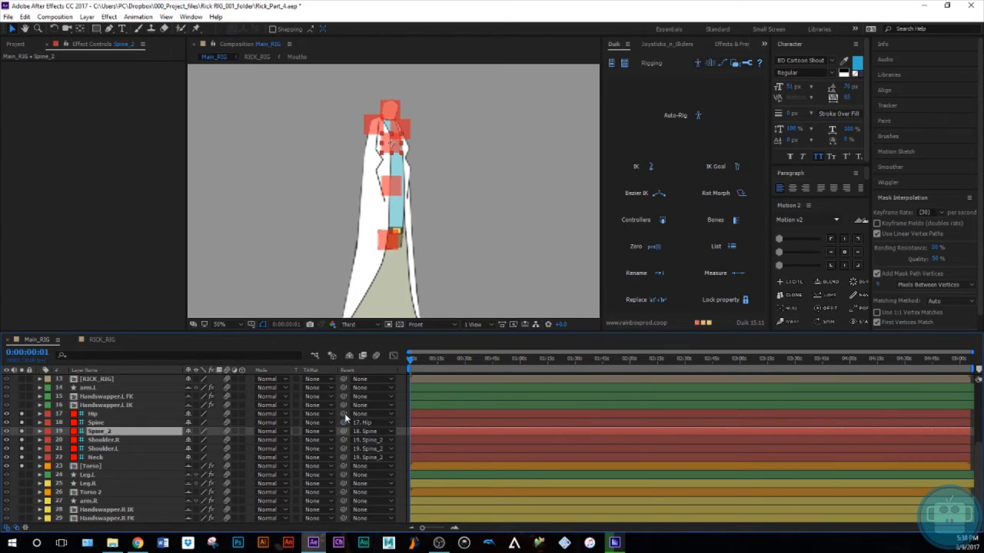
pyautogui.click(145, 422)
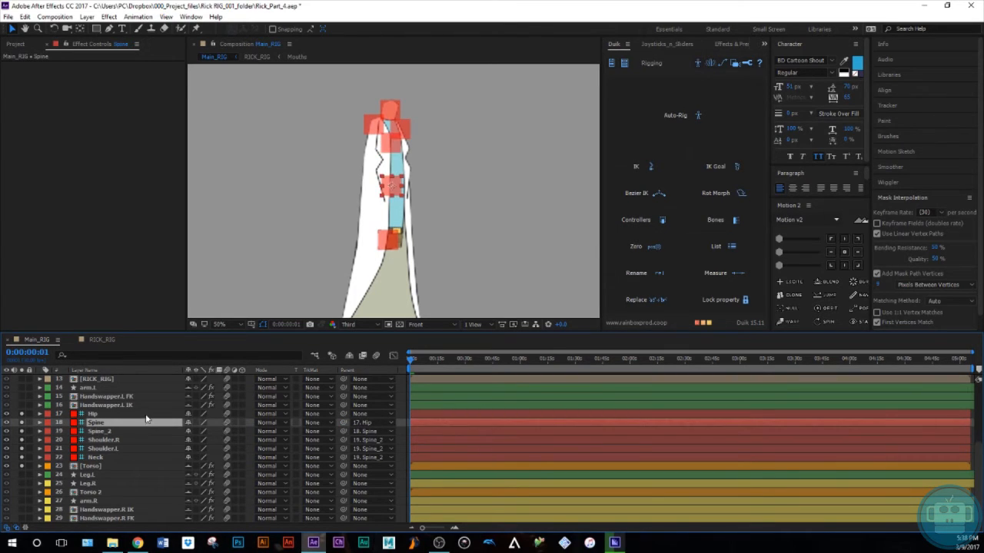
# Test the torso hierarchy by rotating the Hip bone and moving the spine and neck bones, and undo the test moves
pyautogui.click(146, 415)
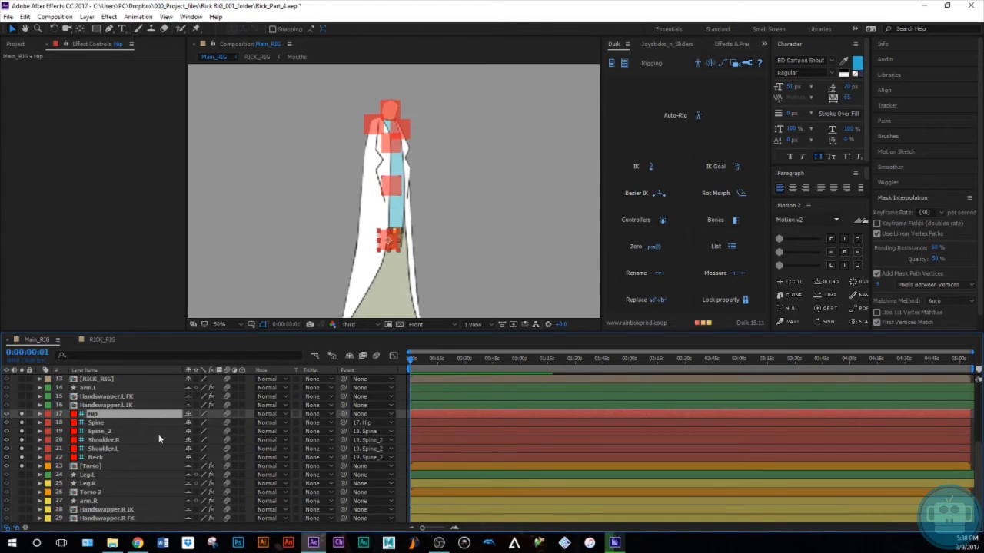
pyautogui.press('r')
pyautogui.moveTo(202, 424); pyautogui.dragTo(197, 423)
pyautogui.click(389, 196)
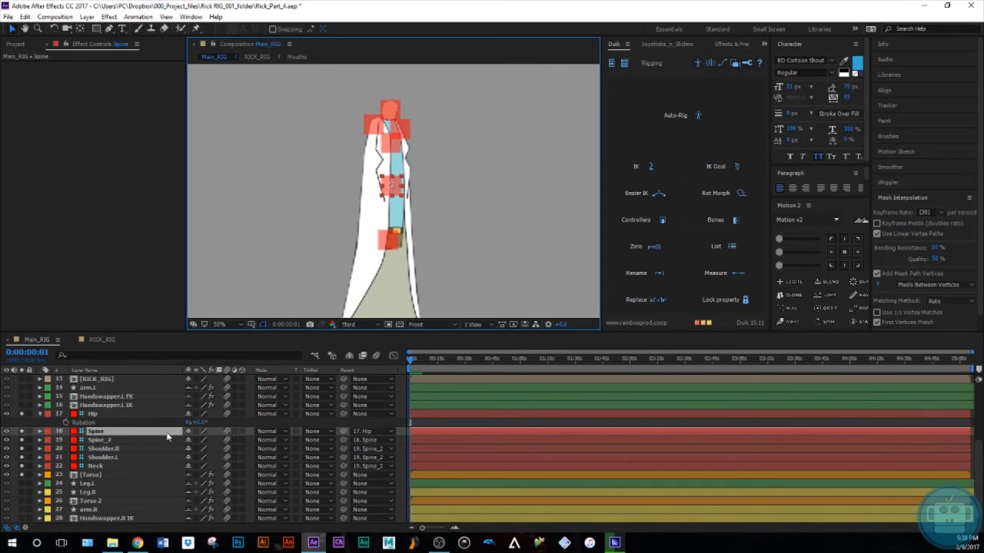
pyautogui.moveTo(394, 205); pyautogui.dragTo(418, 216)
pyautogui.moveTo(399, 192); pyautogui.dragTo(391, 189)
pyautogui.moveTo(397, 149); pyautogui.dragTo(390, 108)
pyautogui.hotkey('ctrl', 'z')
pyautogui.click(431, 425)
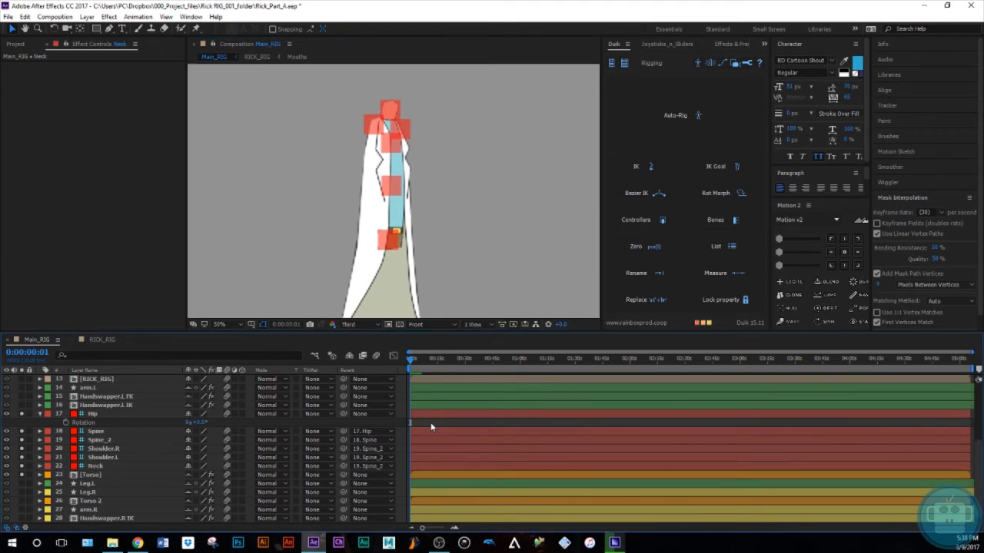
pyautogui.click(40, 414)
# Add two puppet pins to the Torso layer below the hip, one mid-coat and one near the coat's lower hem
pyautogui.scroll(-3, 357, 286)
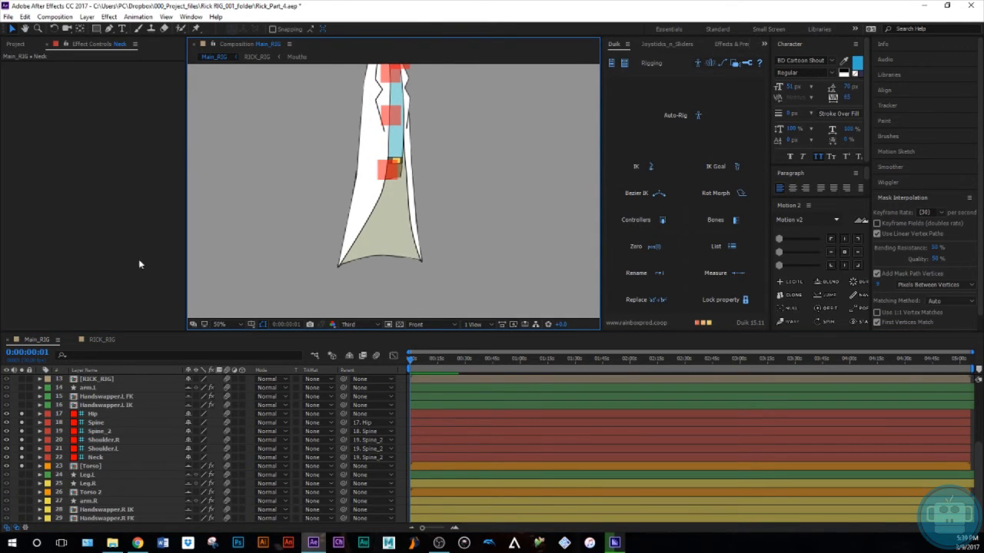
pyautogui.click(89, 467)
pyautogui.click(197, 30)
pyautogui.scroll(1, 377, 234)
pyautogui.press('space')
pyautogui.moveTo(362, 254); pyautogui.dragTo(365, 205)
pyautogui.click(363, 196)
pyautogui.press('space')
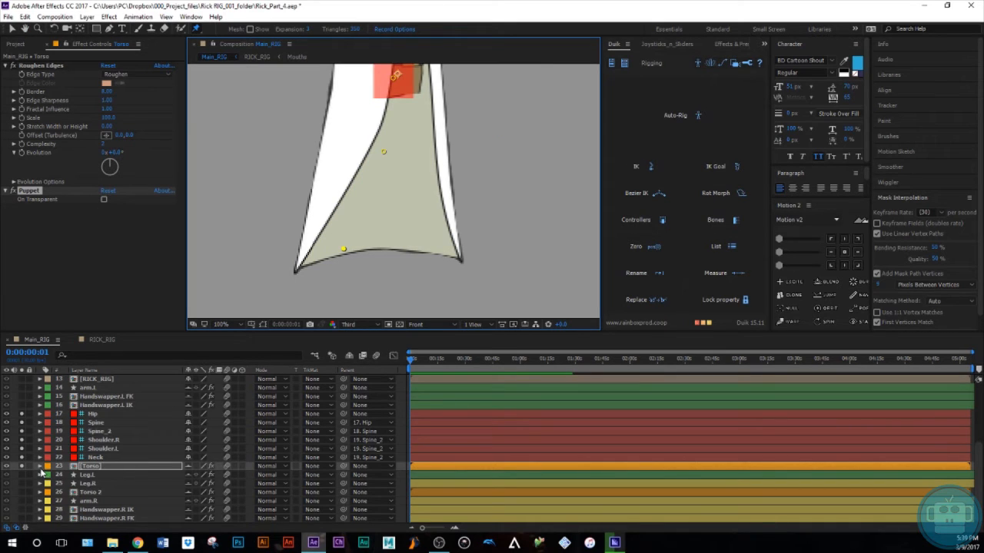
# Create Duik bones for the Torso layer's Puppet Pins 7 and 8 and collapse the layer
pyautogui.press('u')
pyautogui.press('u')
pyautogui.scroll(-1, 118, 492)
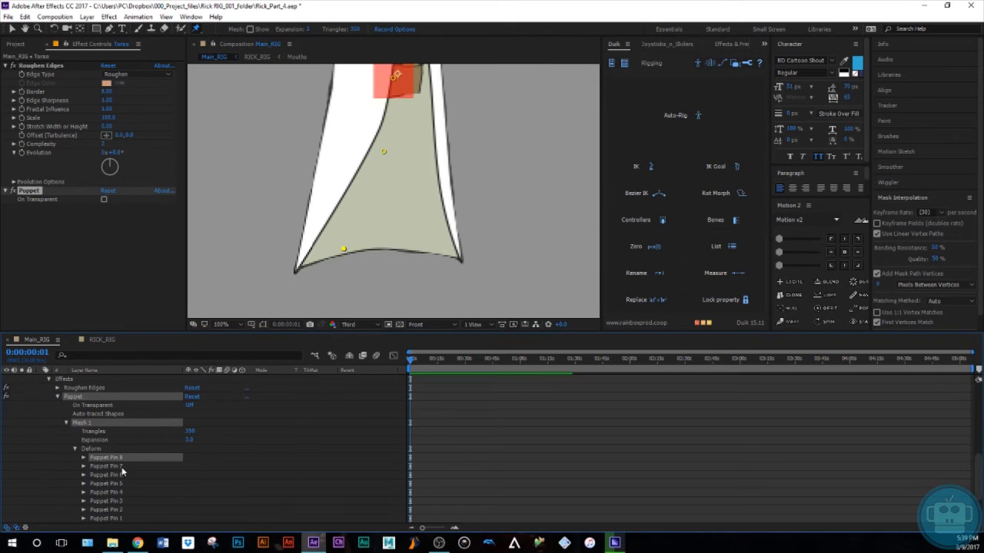
pyautogui.keyDown('shift'); pyautogui.click(121, 467); pyautogui.keyUp('shift')
pyautogui.click(723, 223)
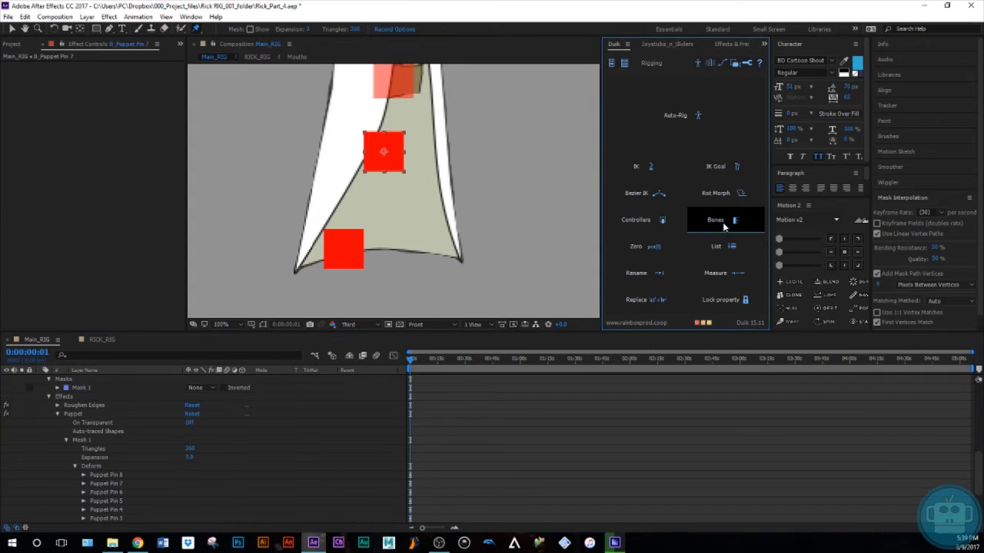
pyautogui.scroll(2, 56, 421)
pyautogui.click(41, 423)
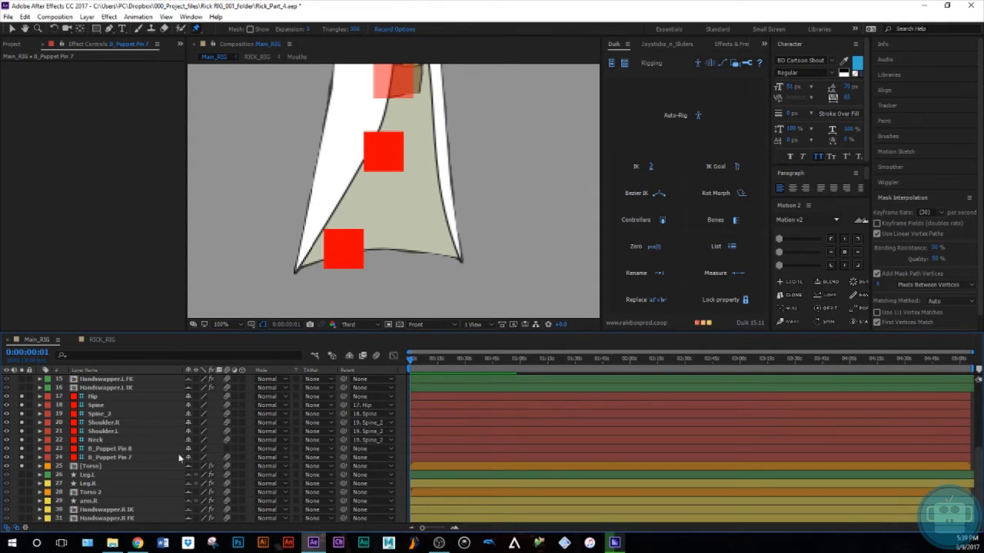
# Select the bone layers B_Puppet Pin 8 and B_Puppet Pin 7
pyautogui.click(107, 448)
pyautogui.keyDown('shift'); pyautogui.click(134, 457); pyautogui.keyUp('shift')
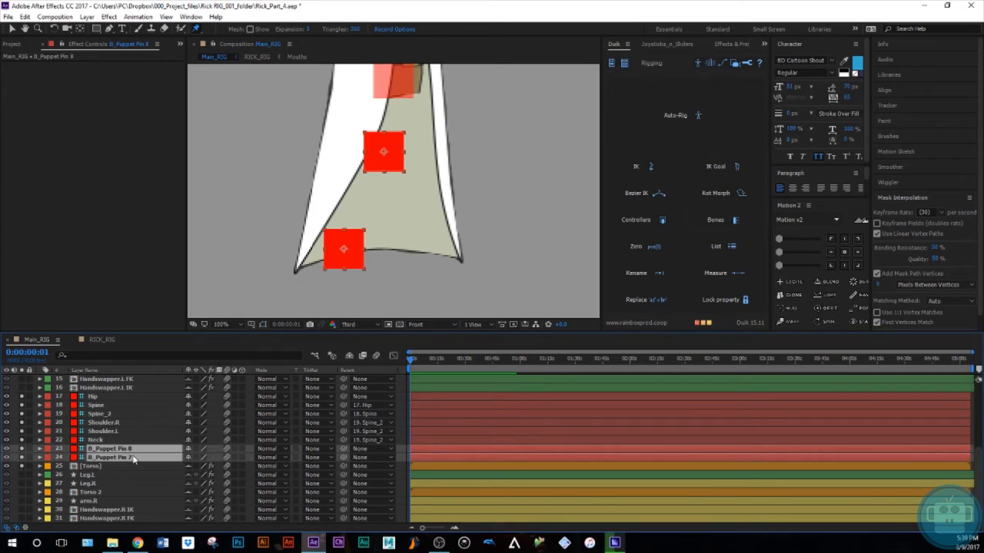
# Set the opacity of the B_Puppet Pin 8 and B_Puppet Pin 7 bone layers to 50%
pyautogui.press('t')
pyautogui.click(184, 459)
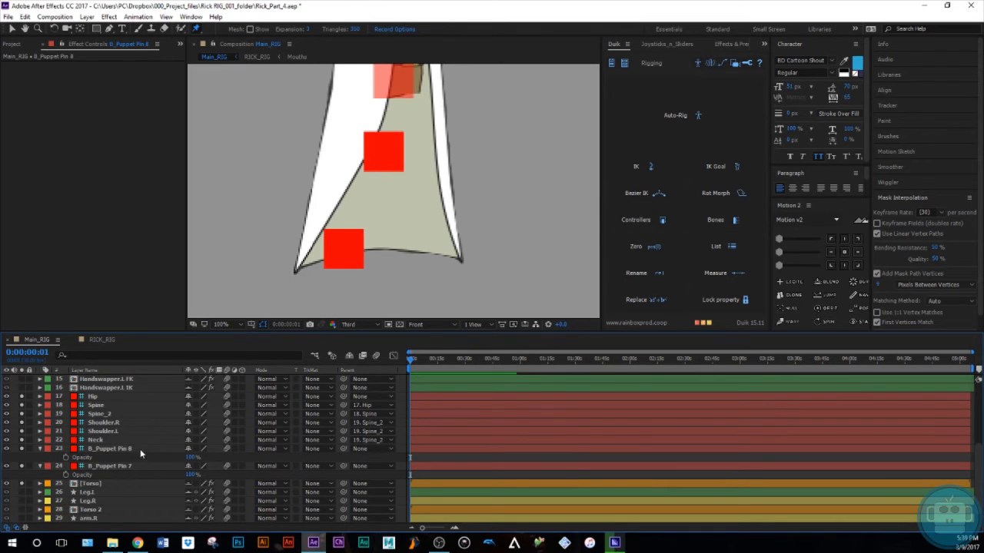
pyautogui.click(140, 449)
pyautogui.keyDown('shift'); pyautogui.click(138, 466); pyautogui.keyUp('shift')
pyautogui.click(190, 458)
pyautogui.write('5')
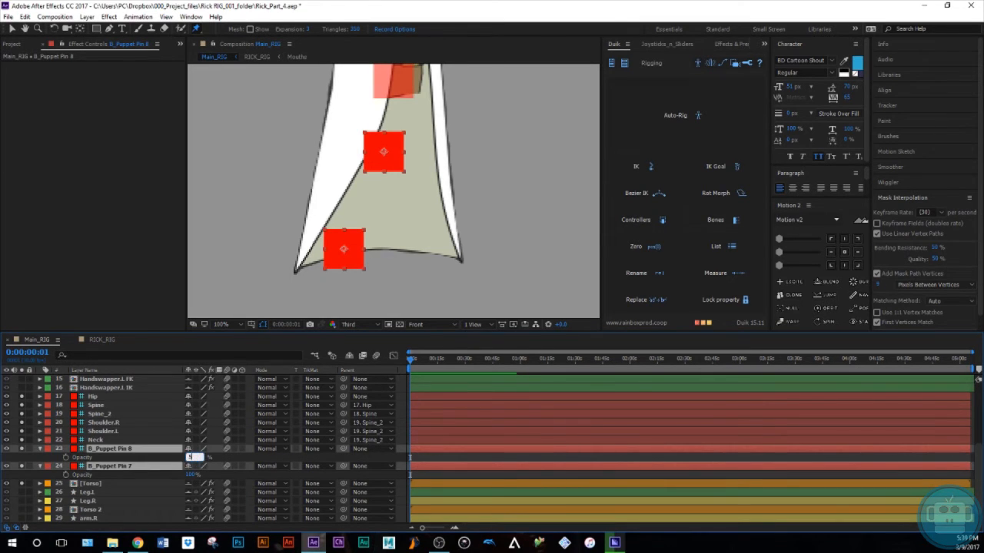
pyautogui.write('0')
pyautogui.press('Return')
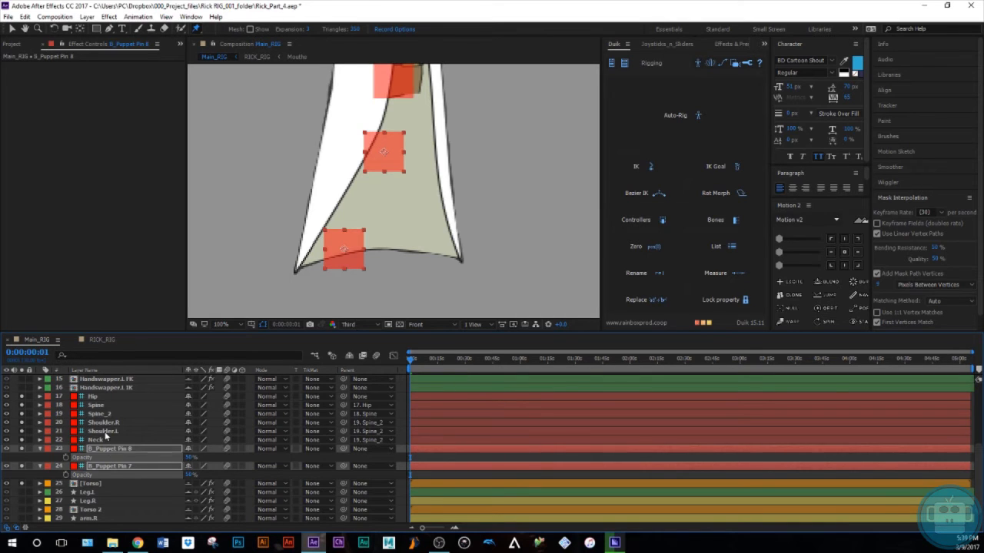
# Move both B_Puppet Pin layers above the Hip layer and rename B_Puppet Pin 7 to Coat
pyautogui.moveTo(109, 467); pyautogui.dragTo(115, 407)
pyautogui.click(109, 415)
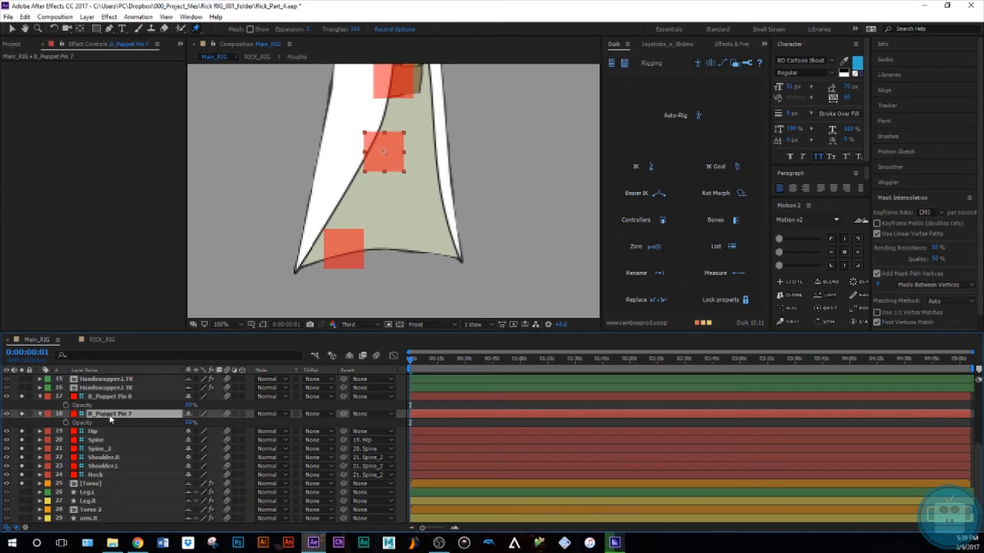
pyautogui.press('Return')
pyautogui.write('Coat')
pyautogui.press('Return')
# Rename B_Puppet Pin 8 to Coattail and collapse the properties of the Coattail and Coat layers
pyautogui.click(103, 396)
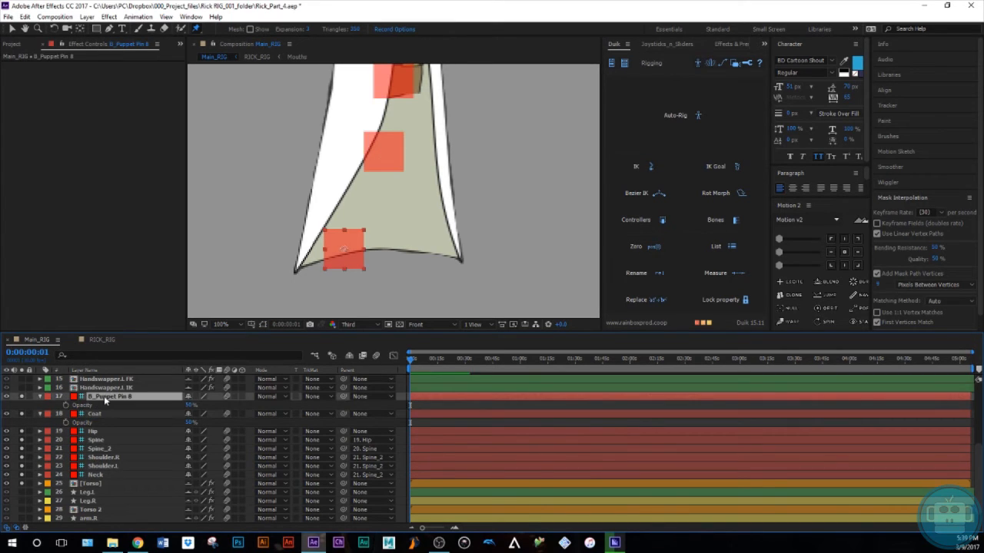
pyautogui.press('Return')
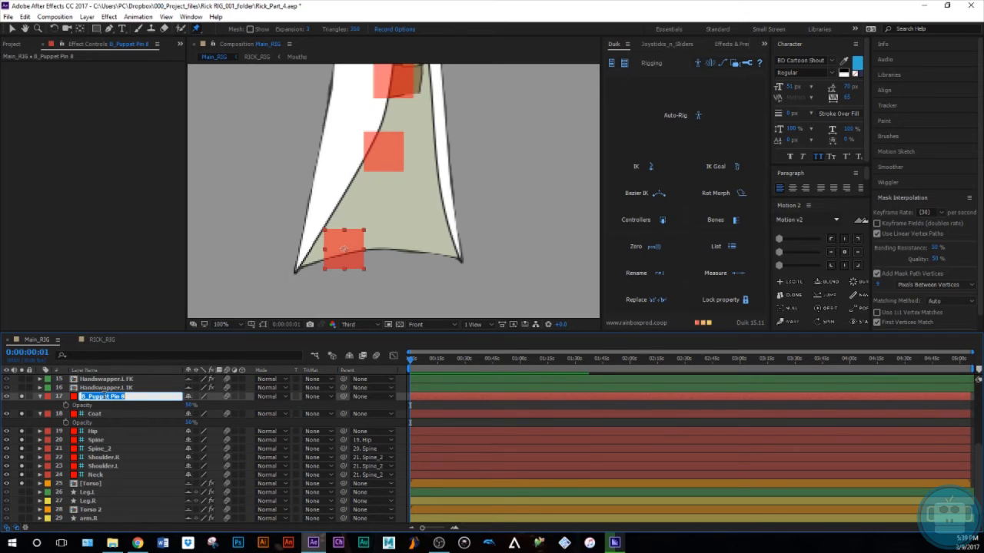
pyautogui.write('Coattail')
pyautogui.press('Return')
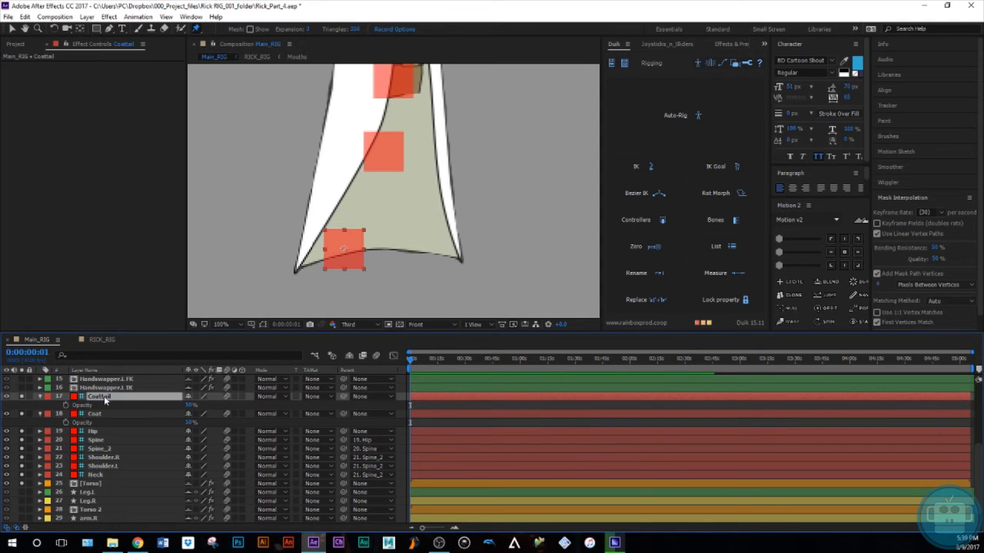
pyautogui.click(40, 396)
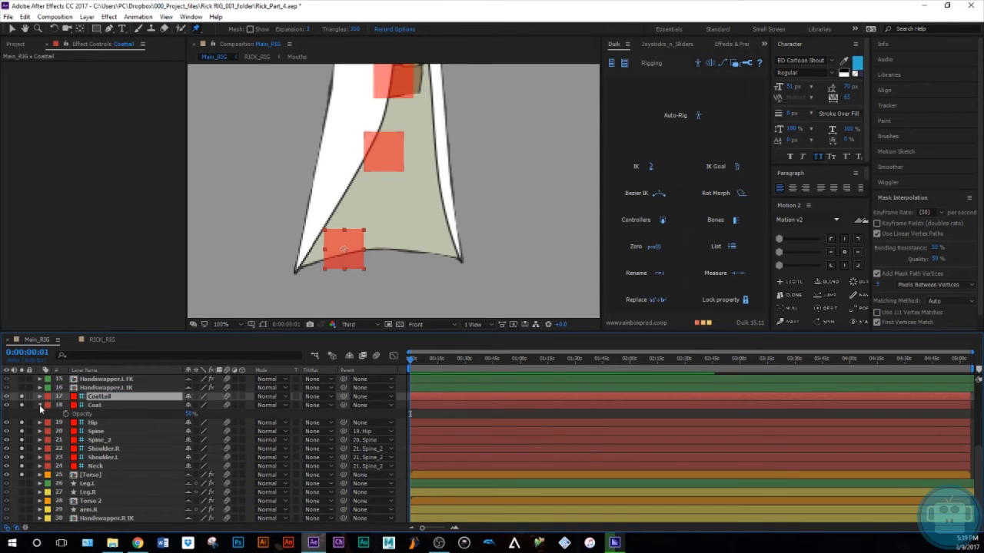
pyautogui.click(40, 405)
# Parent the Coat layer to Hip and the Coattail layer to Coat
pyautogui.click(99, 405)
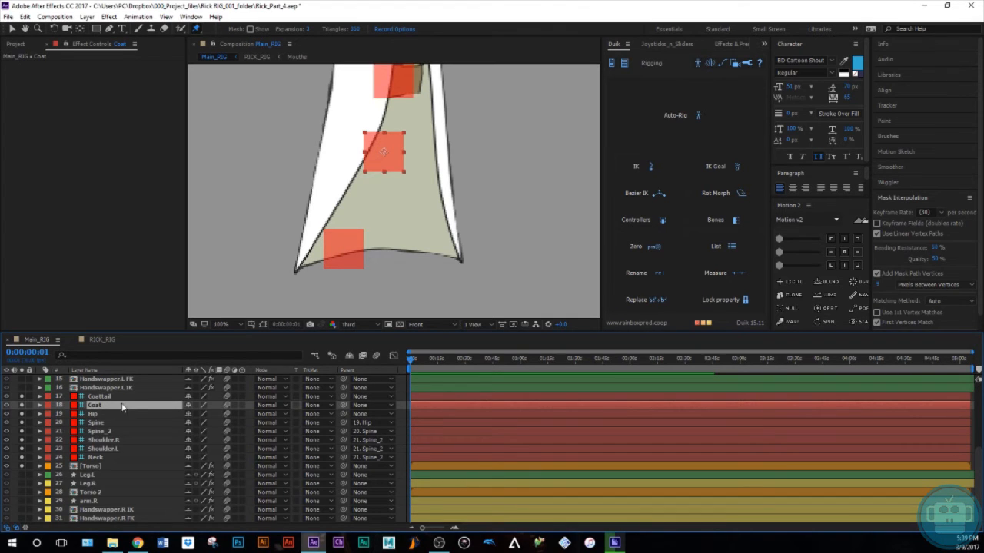
pyautogui.moveTo(342, 405); pyautogui.dragTo(344, 416)
pyautogui.click(159, 397)
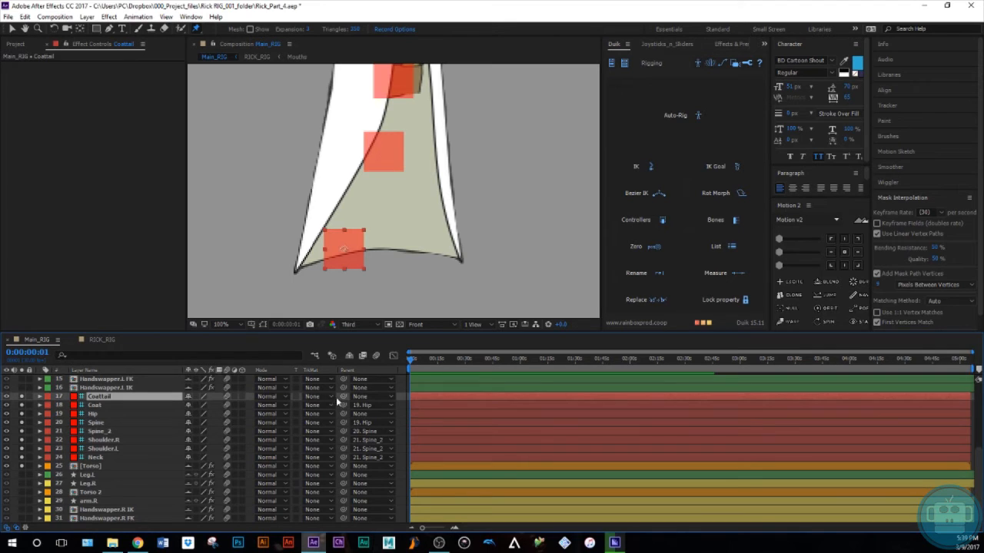
pyautogui.moveTo(343, 397); pyautogui.dragTo(343, 405)
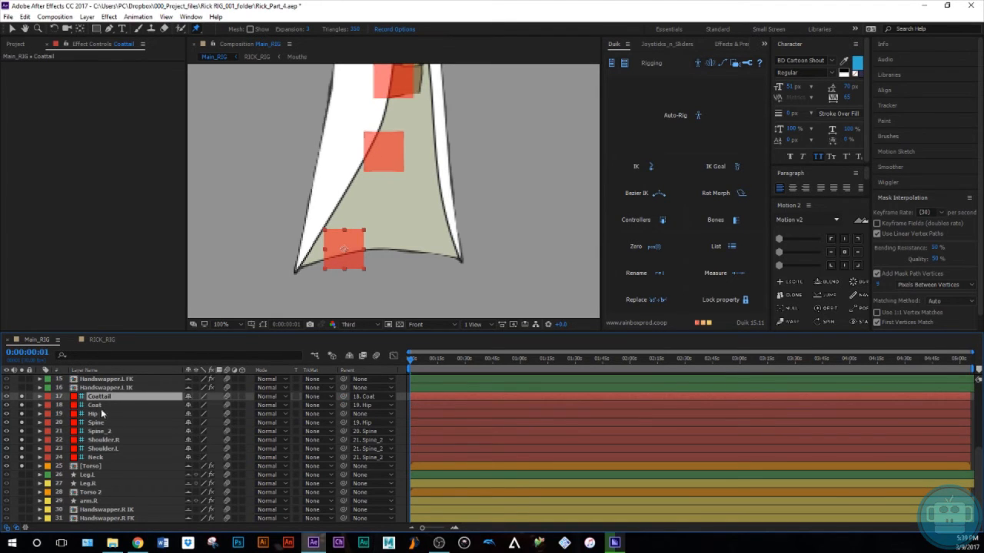
# Turn off solo for the Torso layer and all its bone layers, and save the project
pyautogui.scroll(-3, 381, 273)
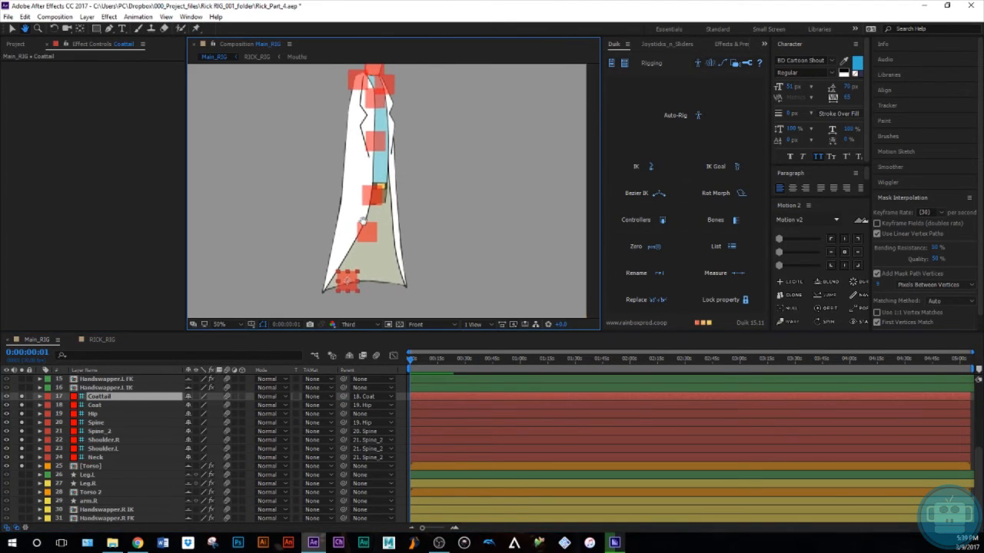
pyautogui.press('v')
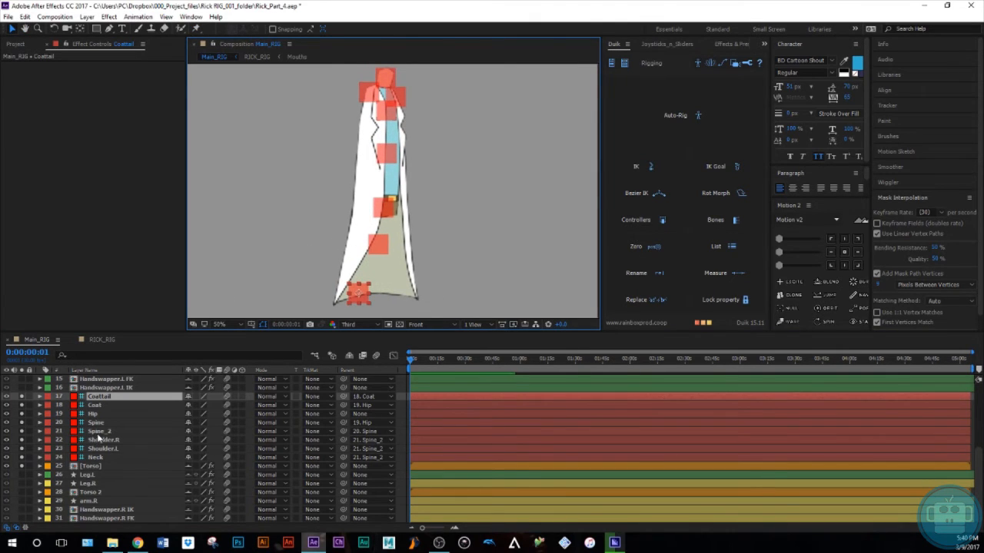
pyautogui.scroll(3, 98, 438)
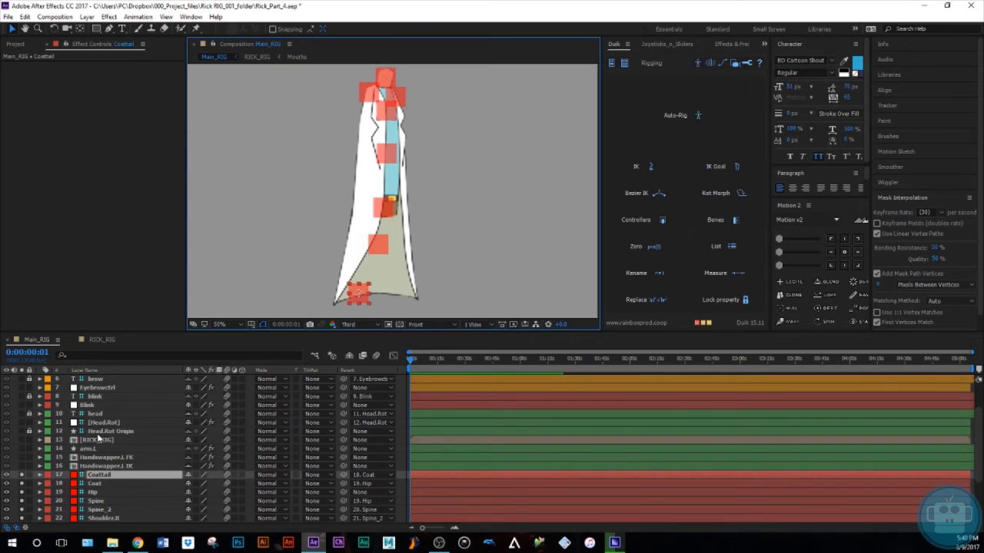
pyautogui.scroll(2, 110, 411)
pyautogui.scroll(-3, 35, 446)
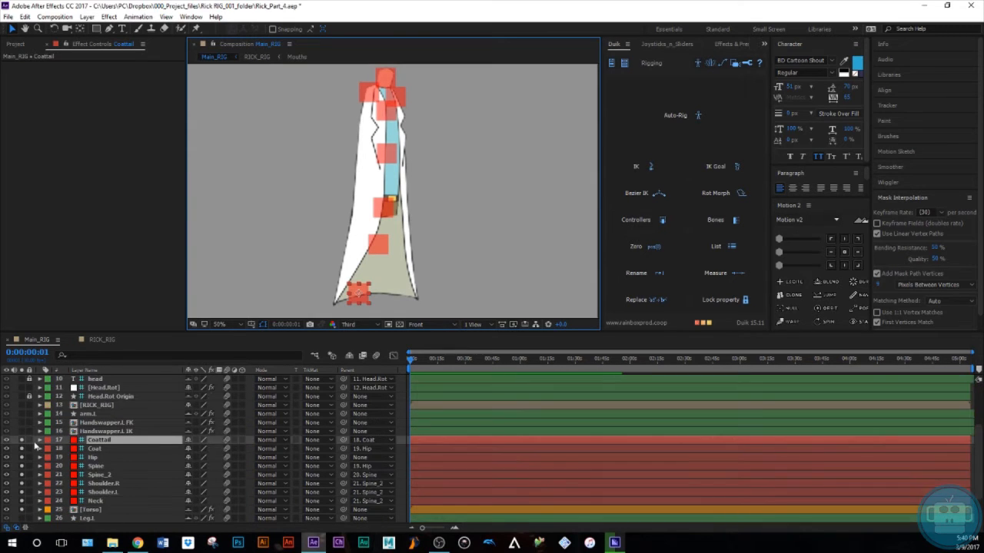
pyautogui.scroll(-1, 34, 447)
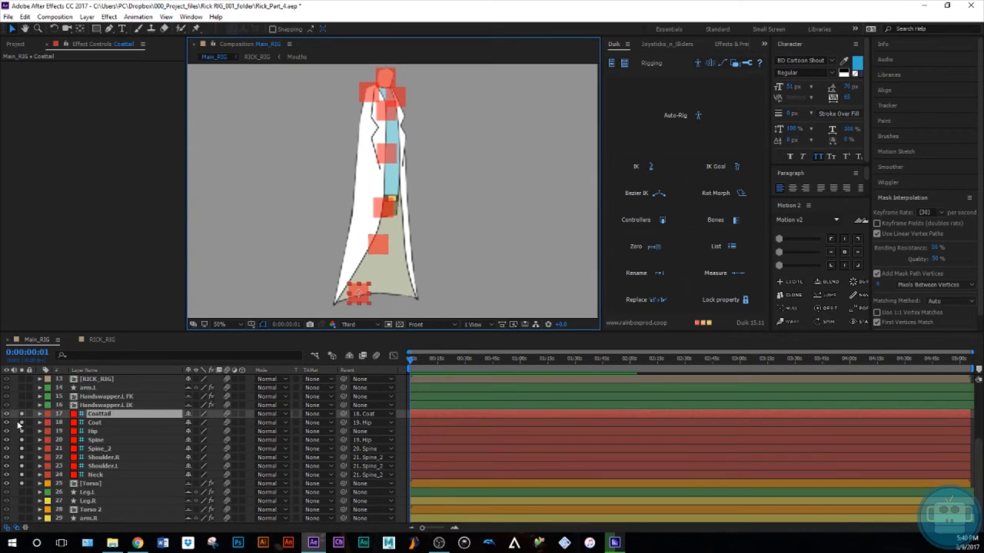
pyautogui.click(23, 485)
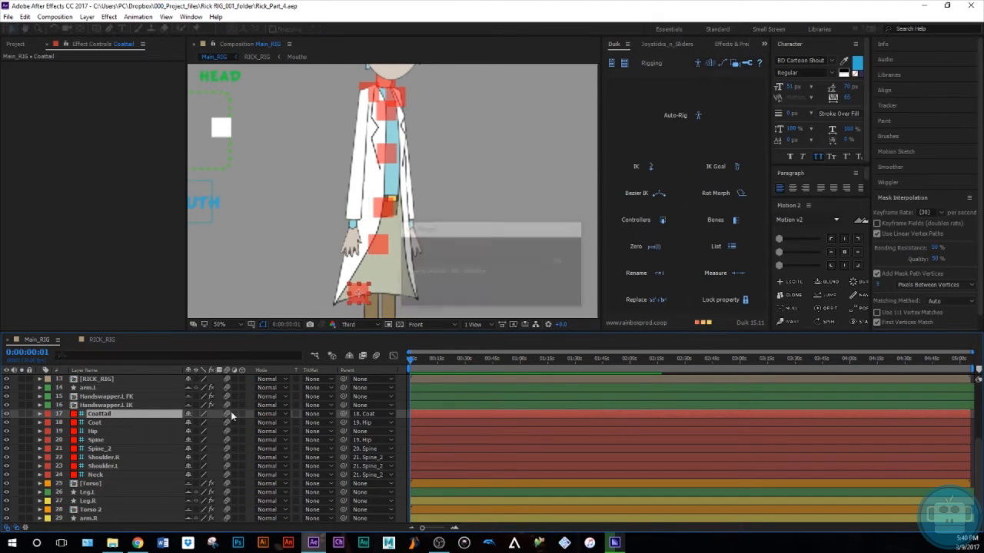
pyautogui.press('space')
pyautogui.moveTo(372, 206); pyautogui.dragTo(377, 205)
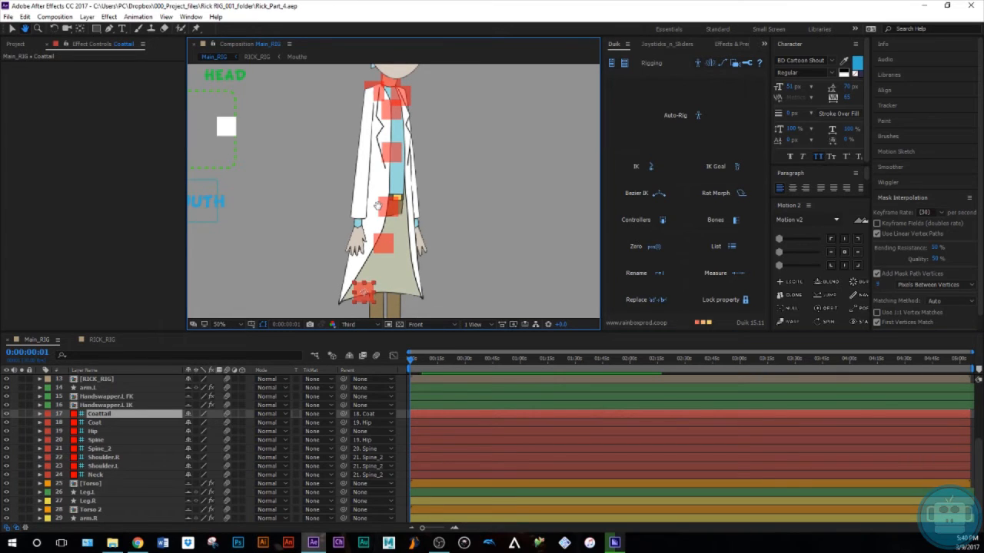
# Solo the arm.L and Handswapper.L IK layers and save the project
pyautogui.click(398, 168)
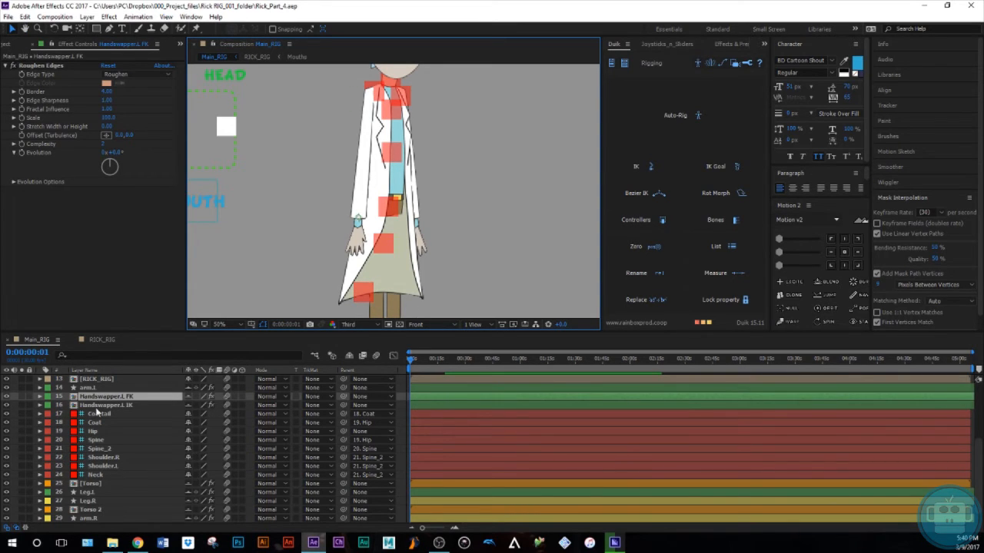
pyautogui.click(116, 406)
pyautogui.click(21, 406)
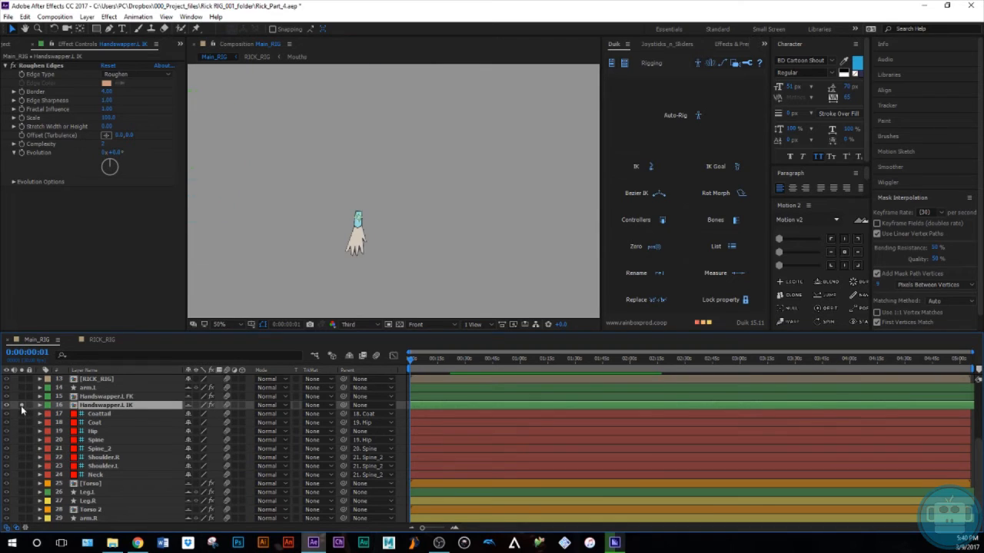
pyautogui.click(22, 405)
pyautogui.scroll(1, 23, 414)
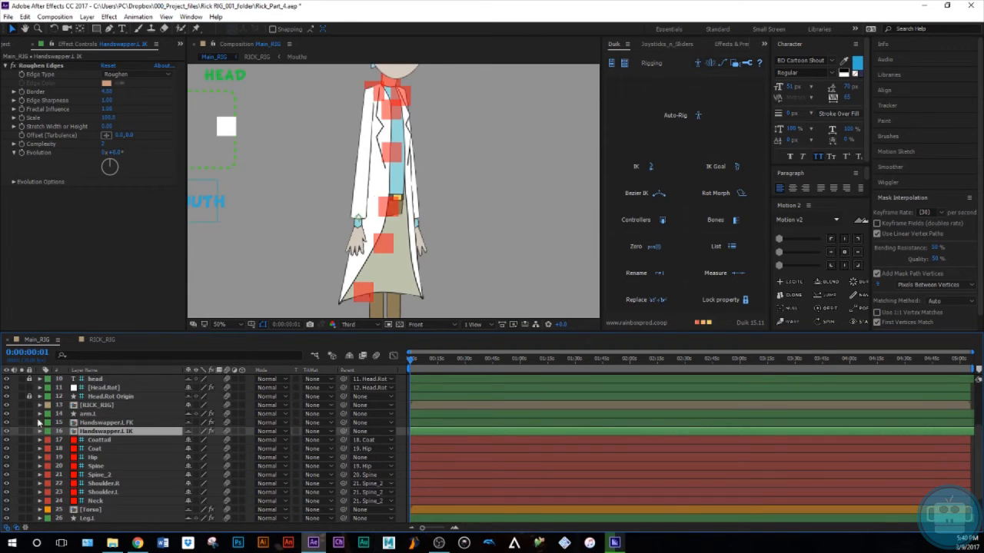
pyautogui.click(22, 413)
pyautogui.click(22, 431)
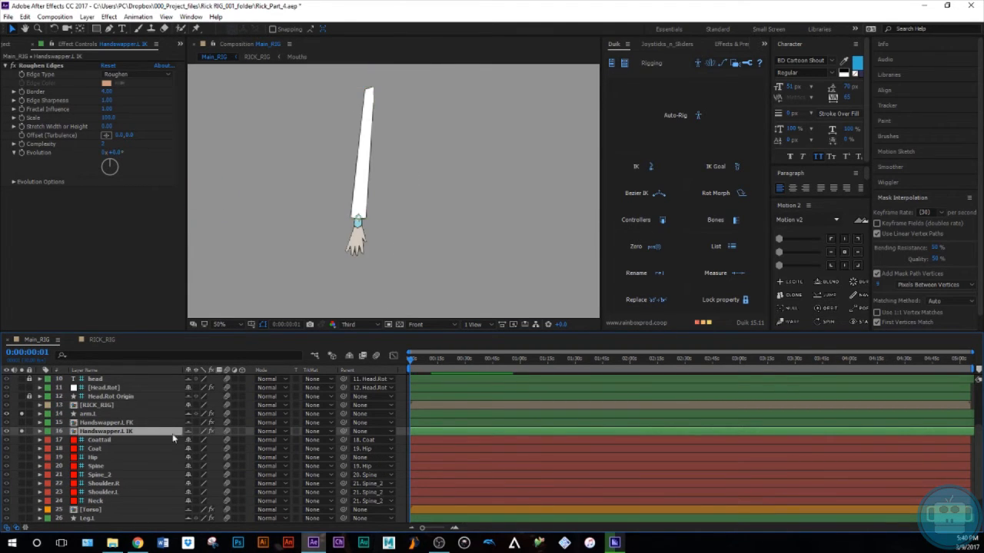
pyautogui.moveTo(342, 204); pyautogui.dragTo(342, 234)
pyautogui.hotkey('ctrl', 's')
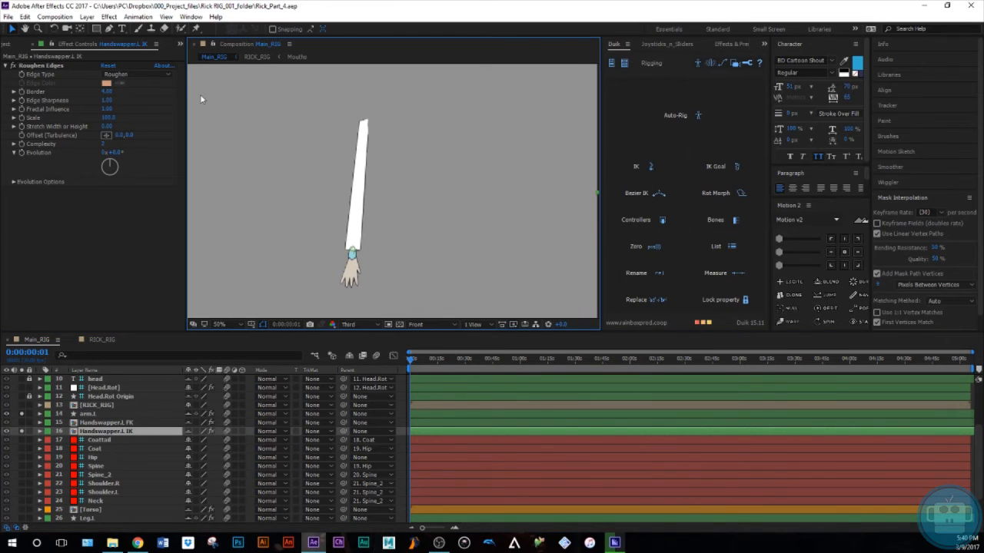
# Activate the Puppet Pin tool on arm.L and examine the placement of the puppet pins along the arm
pyautogui.click(196, 29)
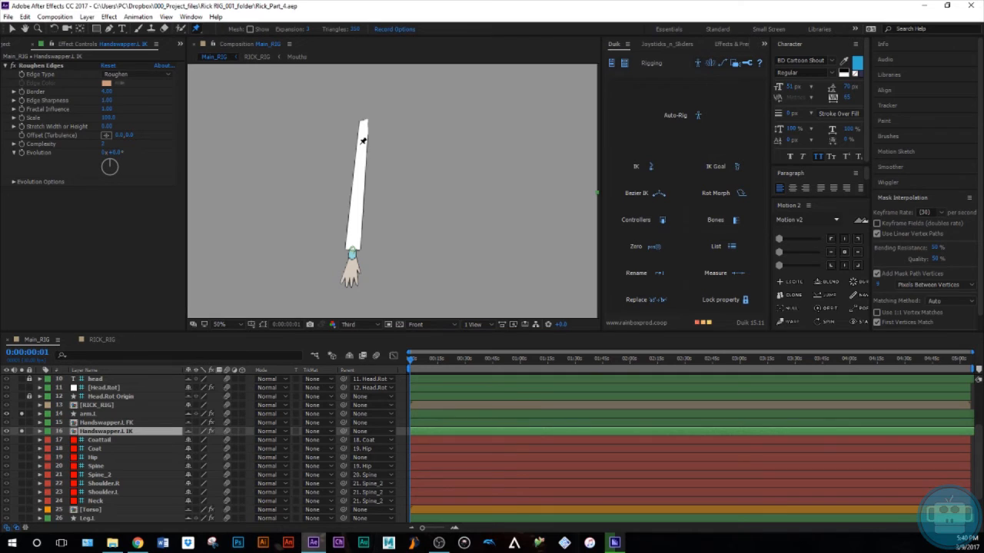
pyautogui.click(99, 413)
pyautogui.click(342, 194)
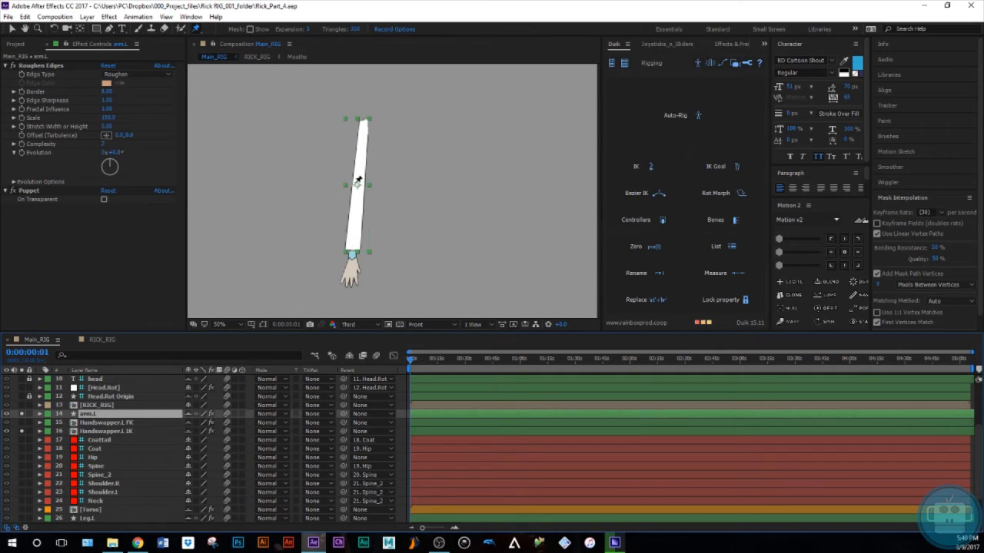
pyautogui.scroll(1, 371, 123)
pyautogui.moveTo(315, 142); pyautogui.dragTo(336, 205)
pyautogui.click(358, 120)
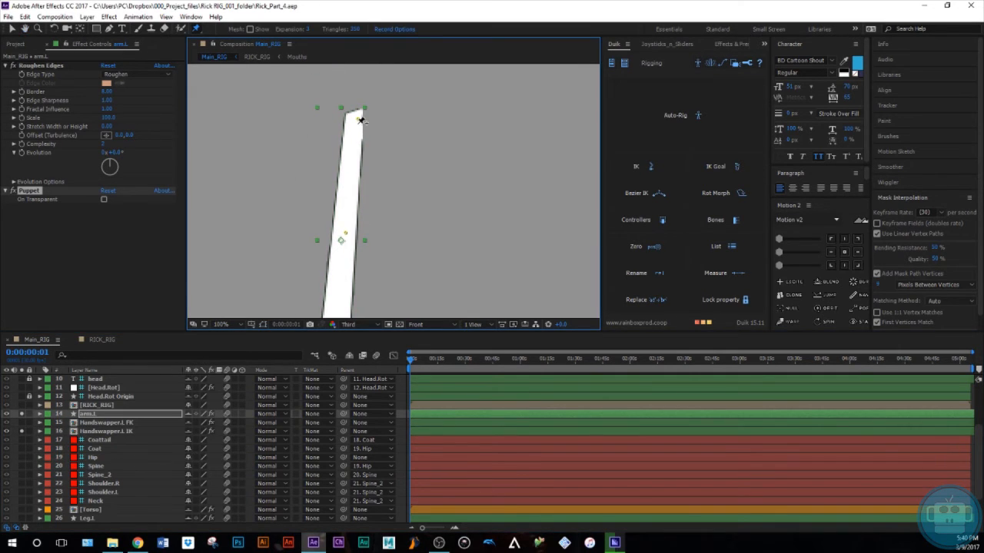
pyautogui.scroll(-4, 358, 146)
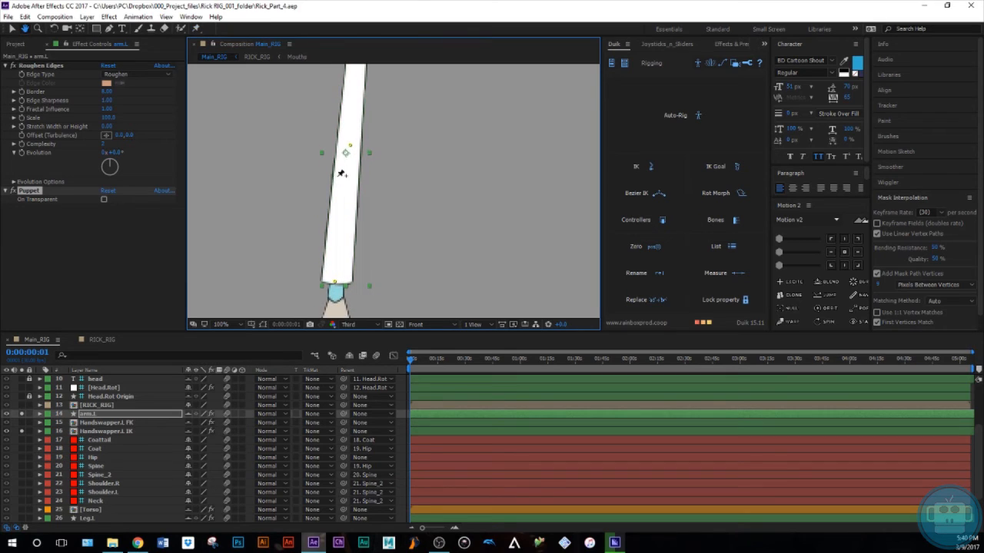
pyautogui.scroll(3, 374, 205)
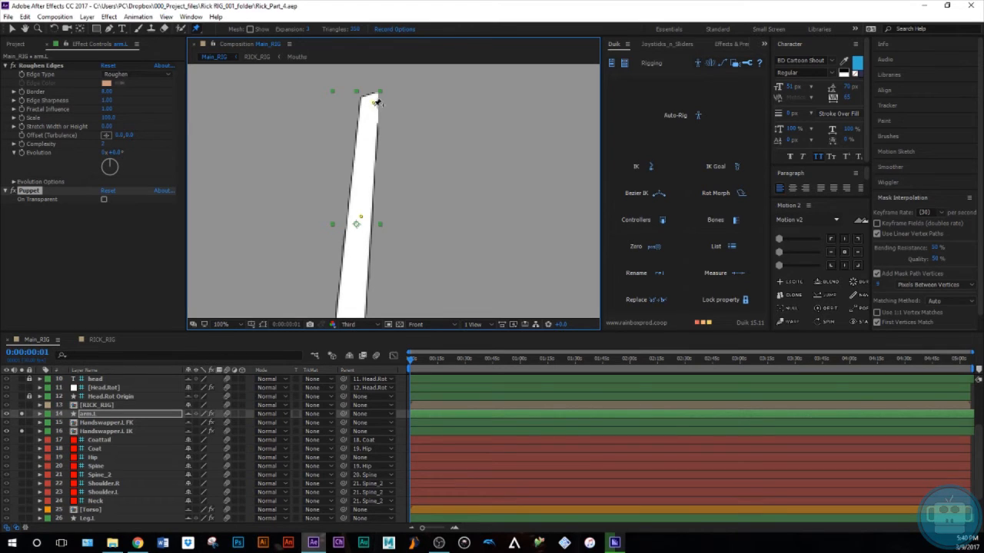
pyautogui.moveTo(355, 250); pyautogui.dragTo(394, 247)
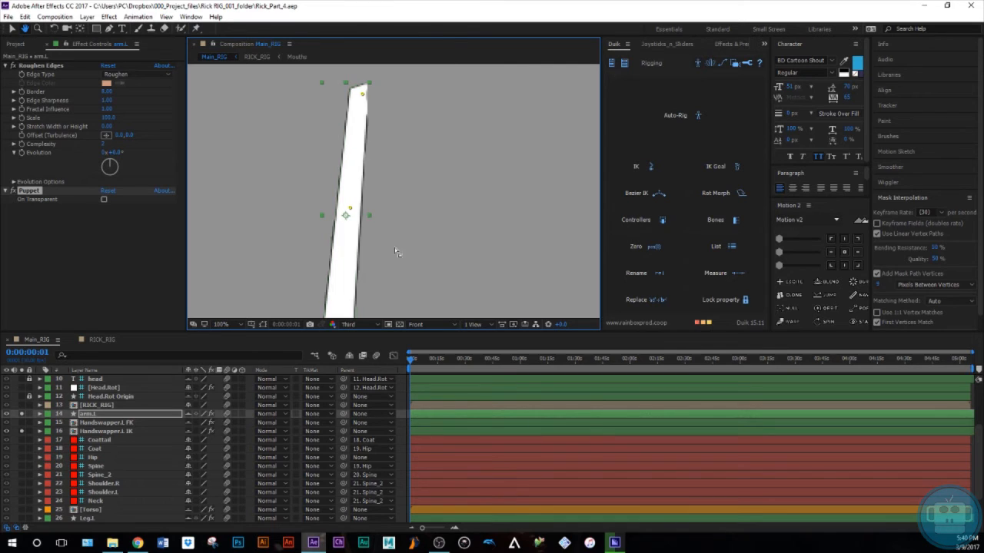
pyautogui.moveTo(331, 210); pyautogui.dragTo(341, 166)
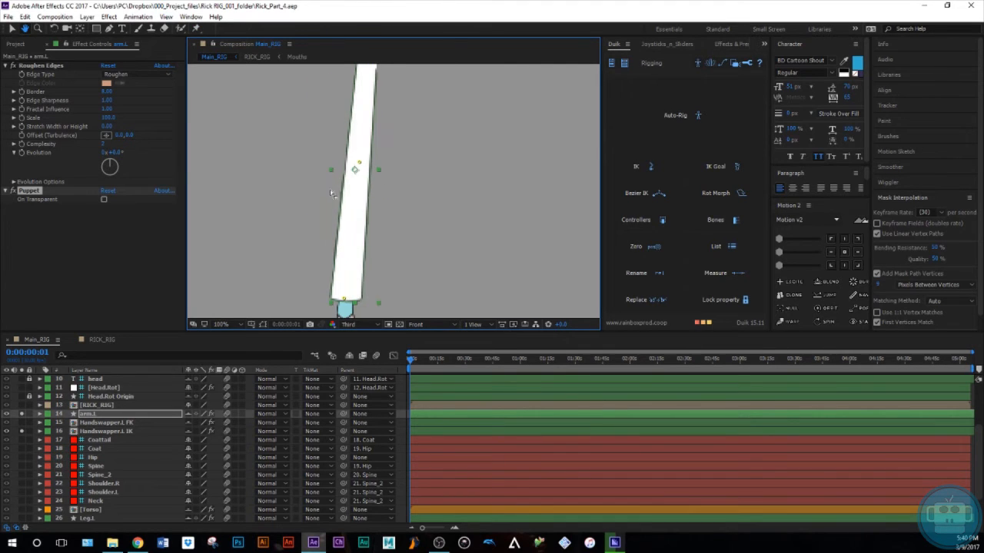
# Create Duik bones for Puppet Pins 1 to 3 of arm.L and collapse the arm layer's properties
pyautogui.click(40, 414)
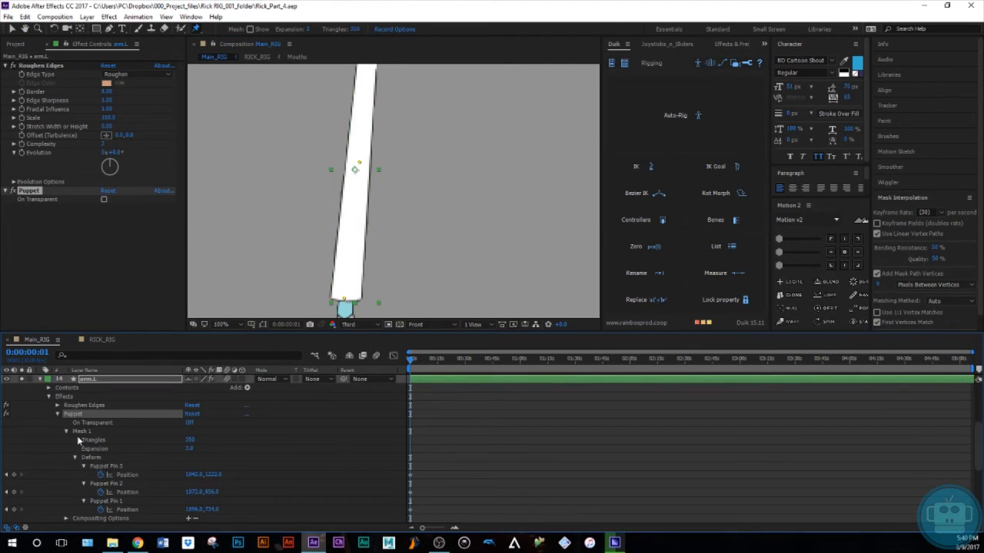
pyautogui.click(117, 466)
pyautogui.keyDown('shift'); pyautogui.click(119, 501); pyautogui.keyUp('shift')
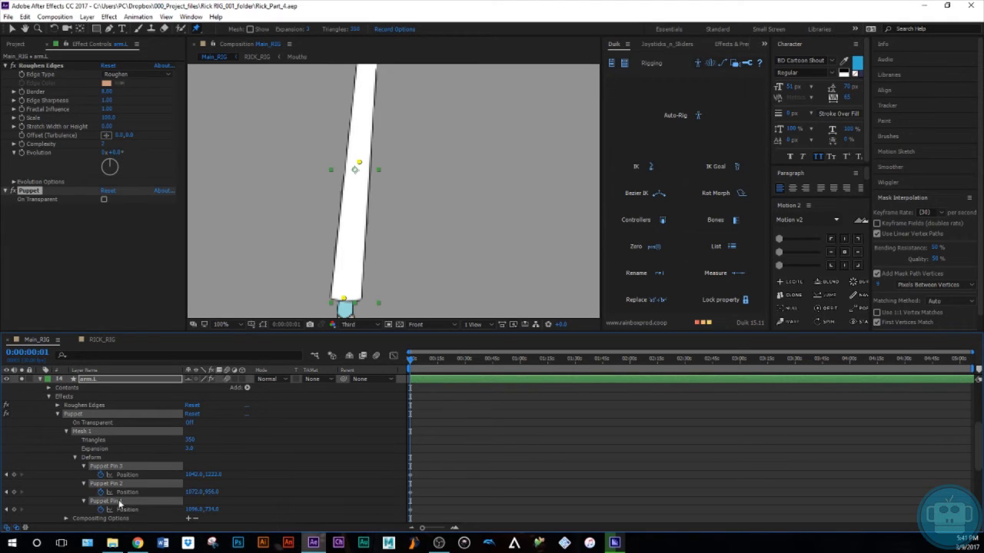
pyautogui.click(734, 223)
pyautogui.scroll(1, 439, 172)
pyautogui.scroll(-3, 435, 174)
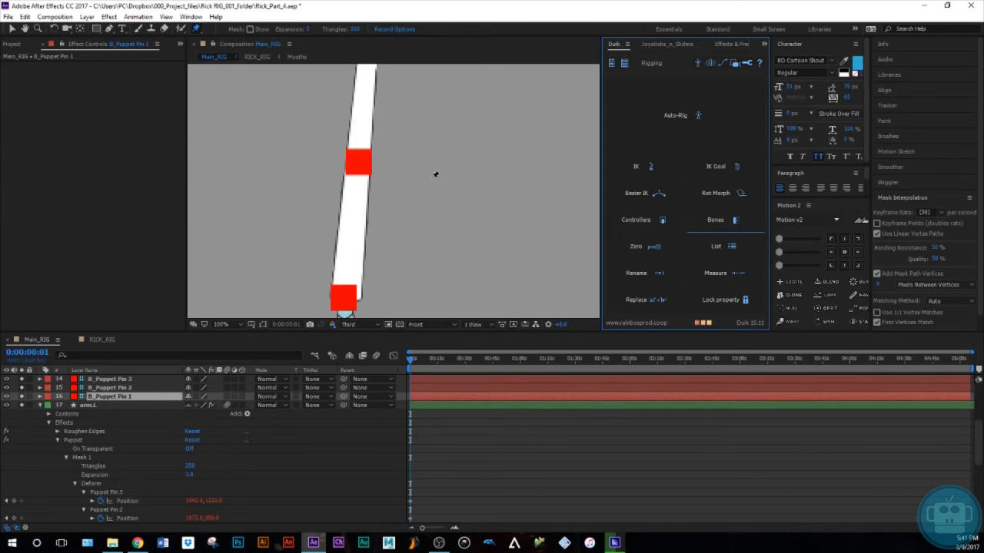
pyautogui.click(40, 405)
# Rename the bone layer B_Puppet Pin 2 in the middle of the arm to Elbow.R
pyautogui.scroll(1, 241, 397)
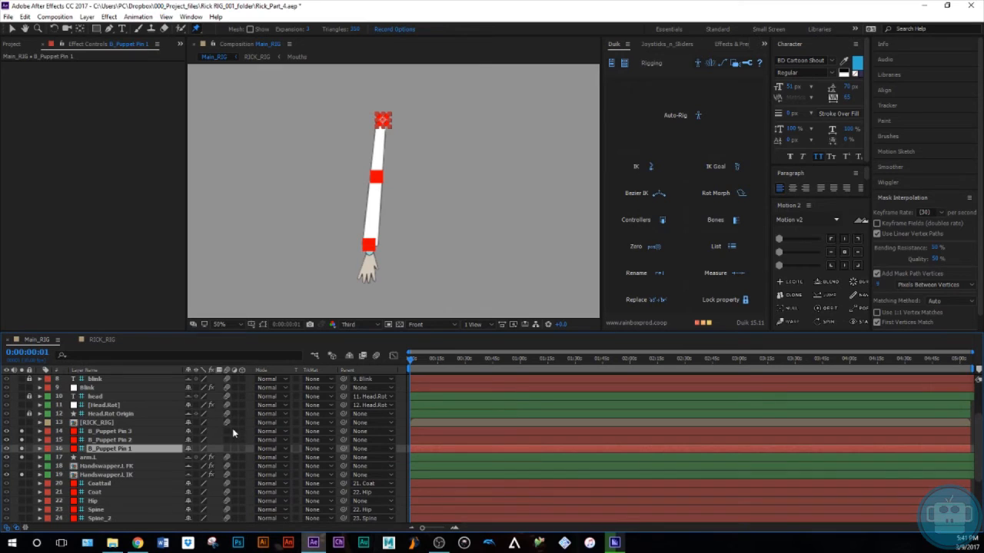
pyautogui.click(115, 439)
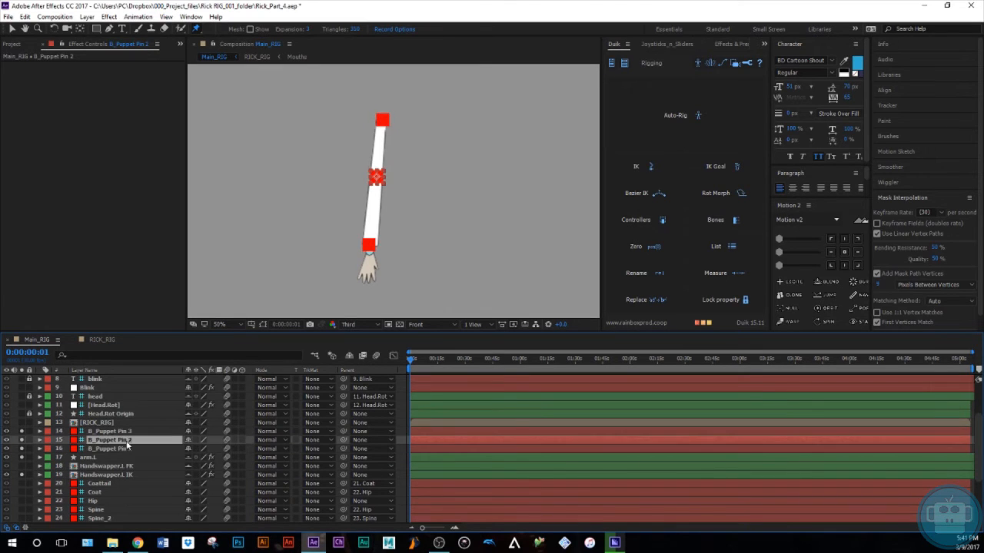
pyautogui.press('Return')
pyautogui.write('S')
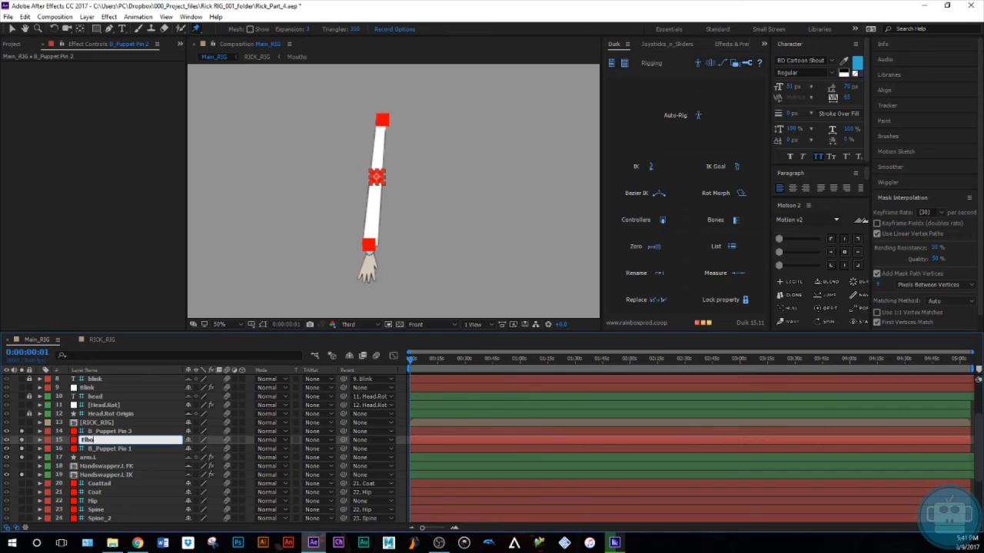
pyautogui.write('lbow.R')
pyautogui.press('Return')
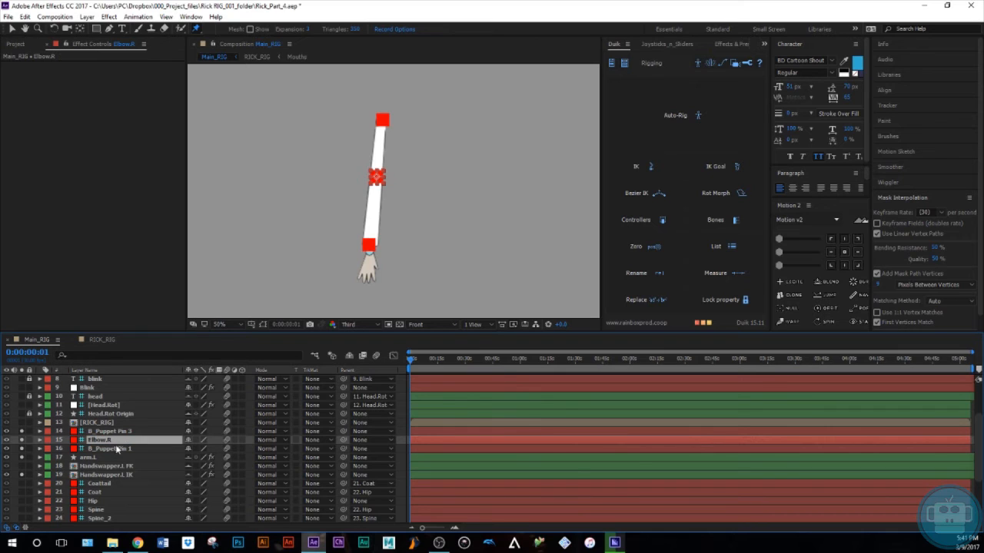
# Rename the bone layer B_Puppet Pin 1 to Shouler.R and B_Puppet Pin 3 to Wrist.R
pyautogui.click(117, 449)
pyautogui.press('Return')
pyautogui.write('Shouler.R')
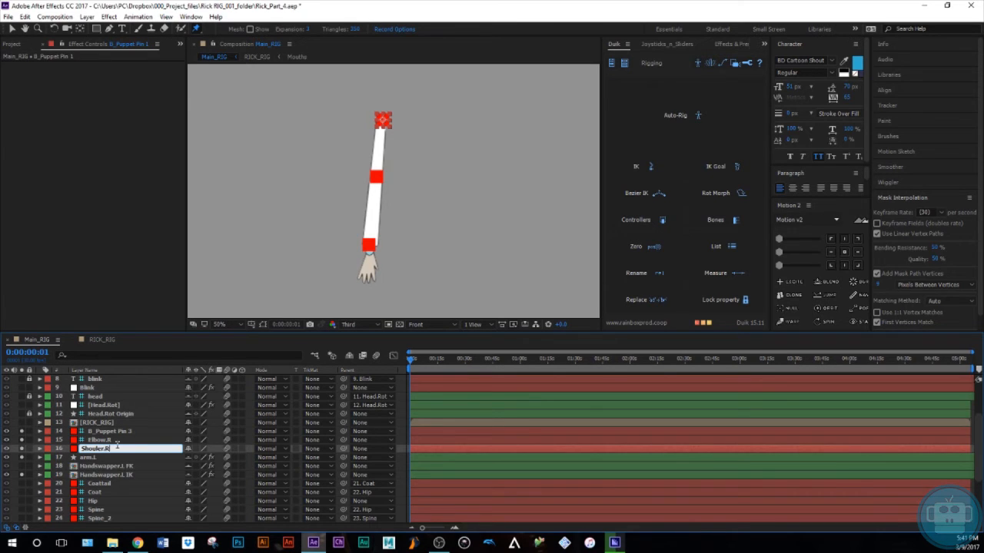
pyautogui.press('Return')
pyautogui.click(123, 431)
pyautogui.press('Return')
pyautogui.write('Wrist.R')
pyautogui.press('Return')
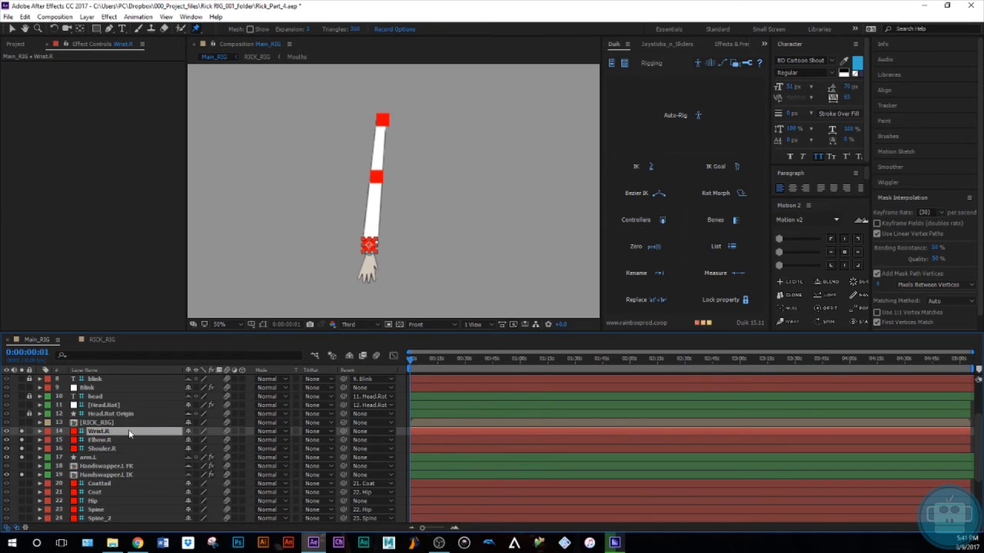
# Parent Wrist.R to Elbow.R, Elbow.R to Shouler.R, and Shouler.R to the torso's Shoulder.R bone
pyautogui.moveTo(344, 432); pyautogui.dragTo(342, 451)
pyautogui.click(119, 449)
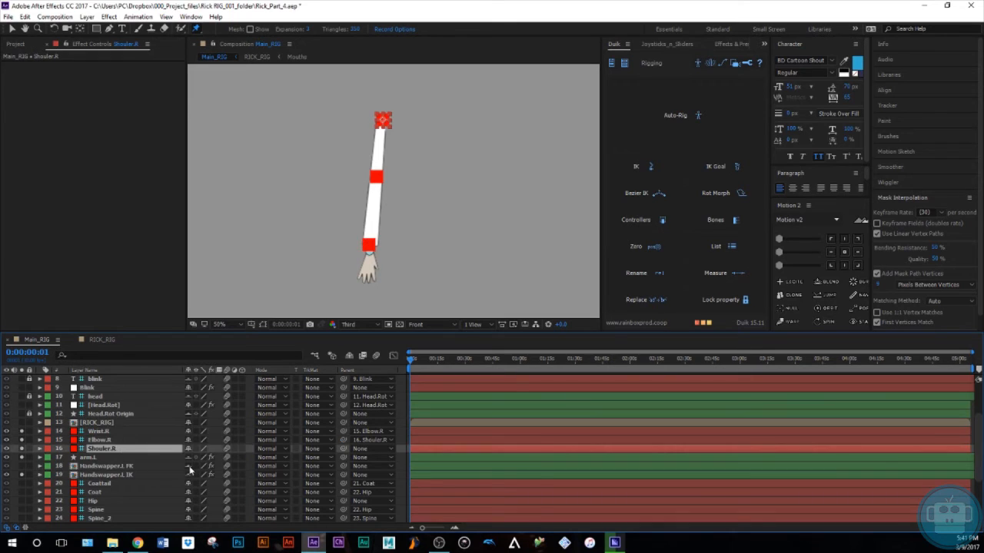
pyautogui.scroll(-1, 217, 462)
pyautogui.scroll(-1, 349, 423)
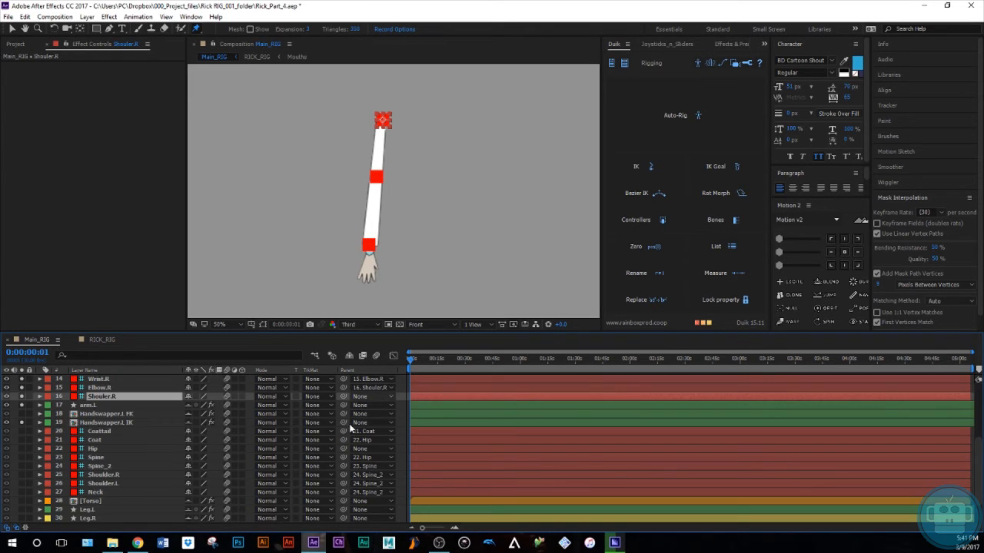
pyautogui.moveTo(343, 395); pyautogui.dragTo(138, 475)
pyautogui.click(100, 467)
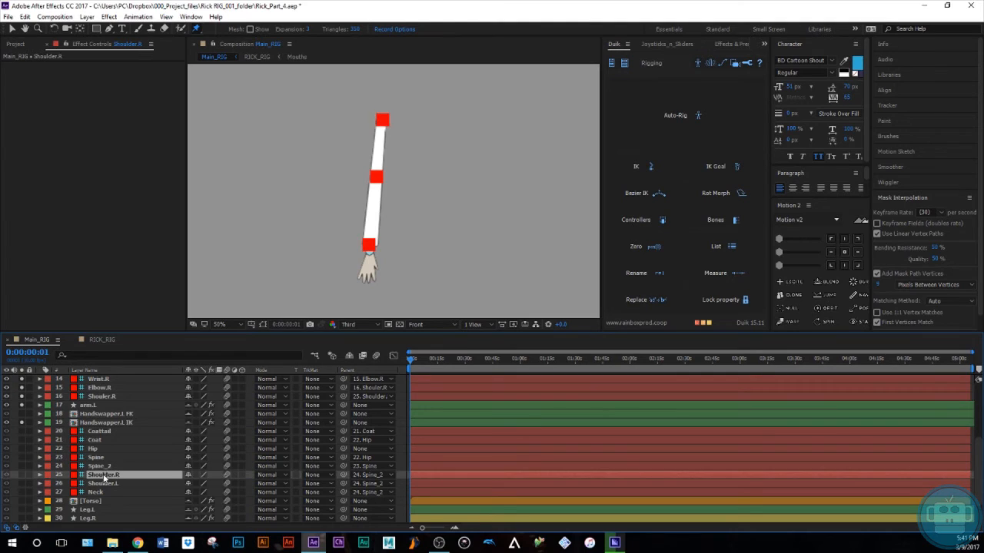
# Turn off solo for the arm bones, arm.L and Handswapper.L IK layers so the whole character shows
pyautogui.click(23, 423)
pyautogui.scroll(1, 23, 424)
pyautogui.click(22, 413)
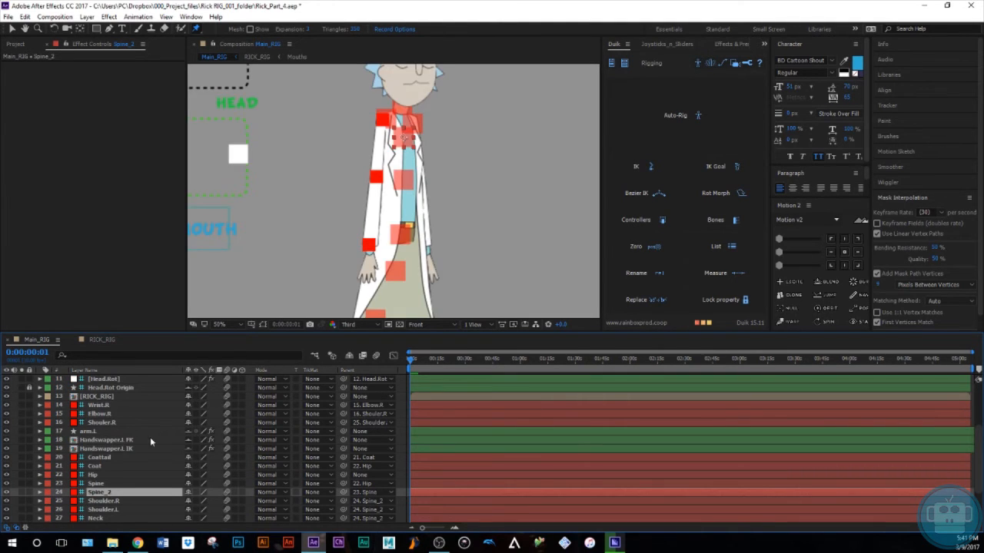
# Lower the opacity of the Wrist.R, Elbow.R and Shouler.R bones to make them semi-transparent, and collapse their properties
pyautogui.scroll(-1, 138, 437)
pyautogui.scroll(1, 110, 430)
pyautogui.click(106, 422)
pyautogui.keyDown('shift'); pyautogui.click(105, 406); pyautogui.keyUp('shift')
pyautogui.press('t')
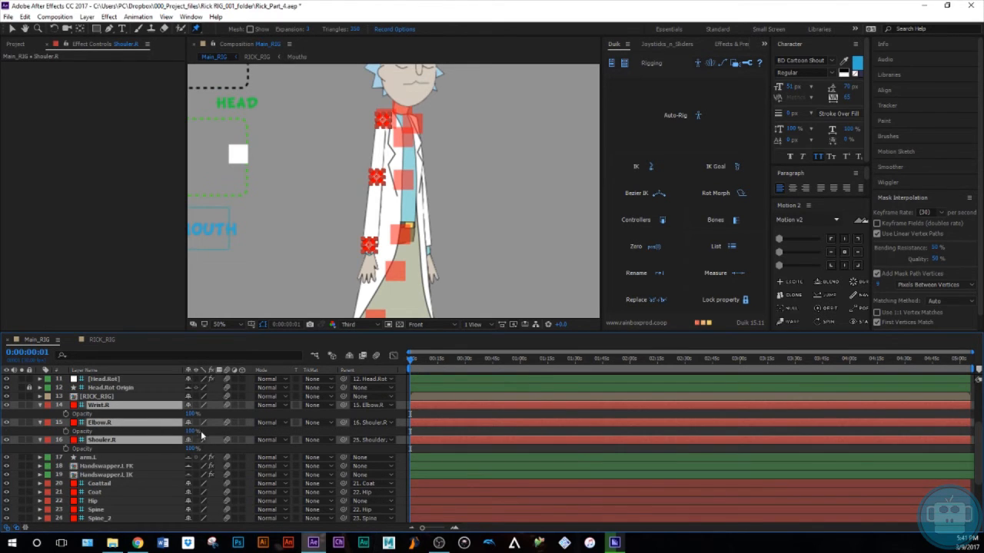
pyautogui.click(40, 405)
pyautogui.scroll(-2, 172, 461)
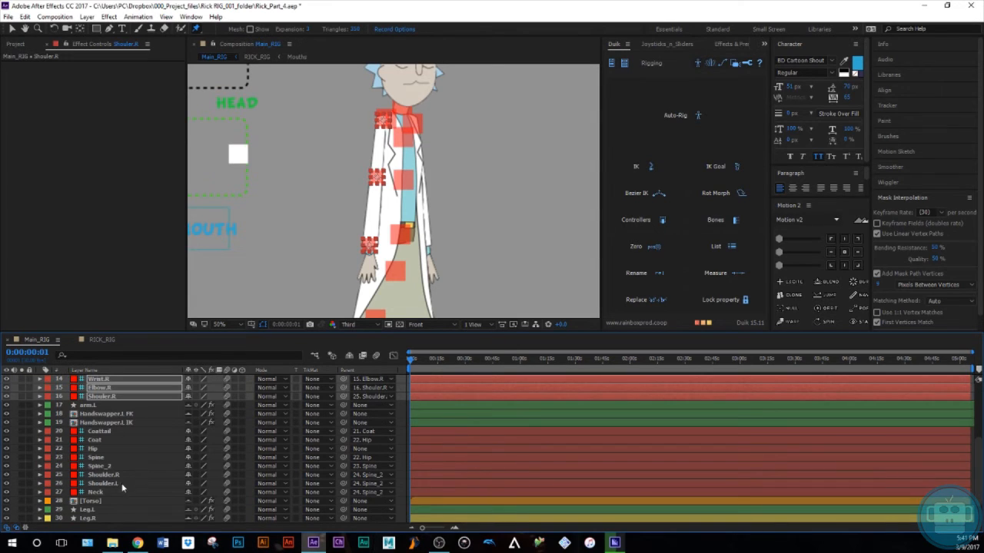
# Test whether the arm bones follow the torso by shifting the Spine_2 bone, and restore its position
pyautogui.click(110, 494)
pyautogui.press('v')
pyautogui.click(404, 142)
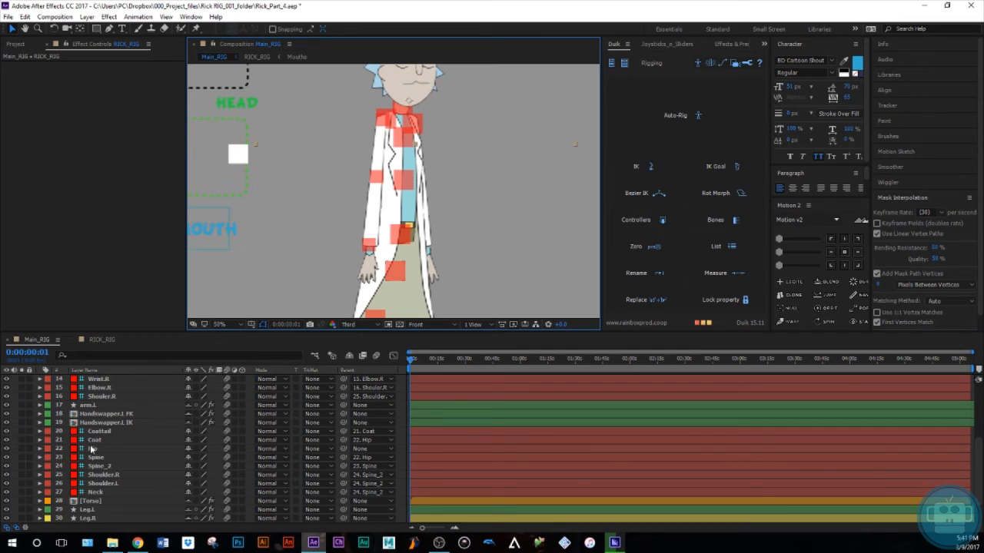
pyautogui.click(108, 484)
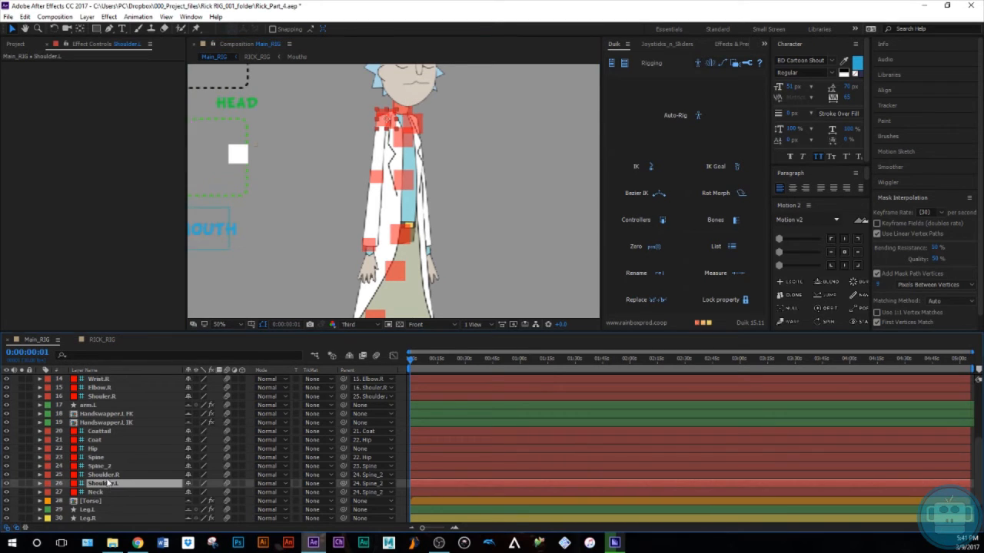
pyautogui.click(109, 466)
pyautogui.press('Return')
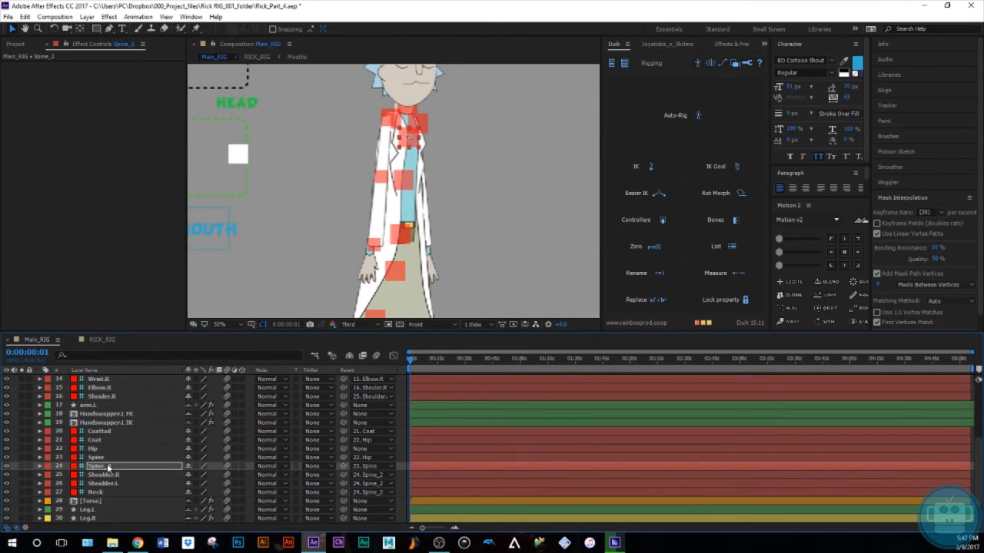
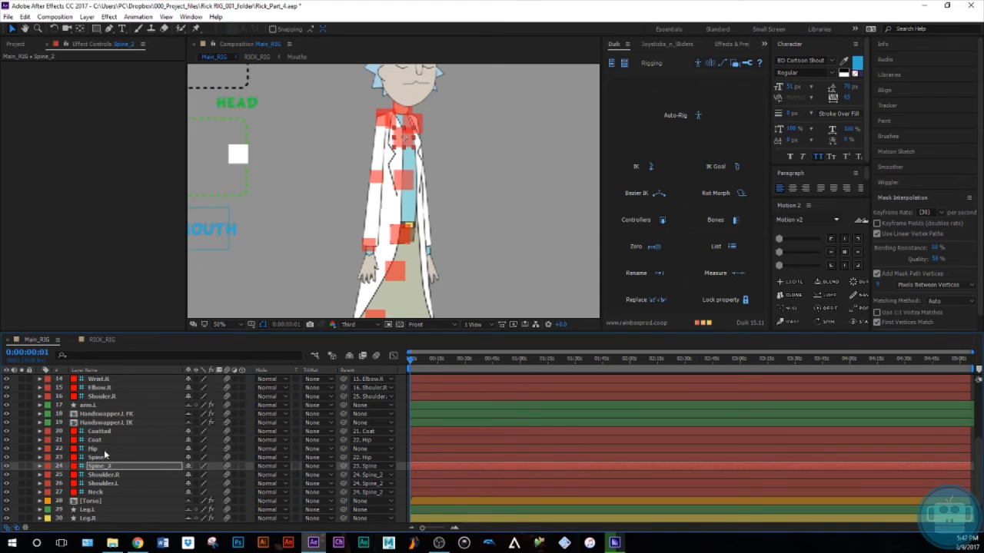
# Select the Wrist.R, Elbow.R and Shouler.R bones, save the project, and look through the layer stack
pyautogui.scroll(3, 90, 451)
pyautogui.click(101, 424)
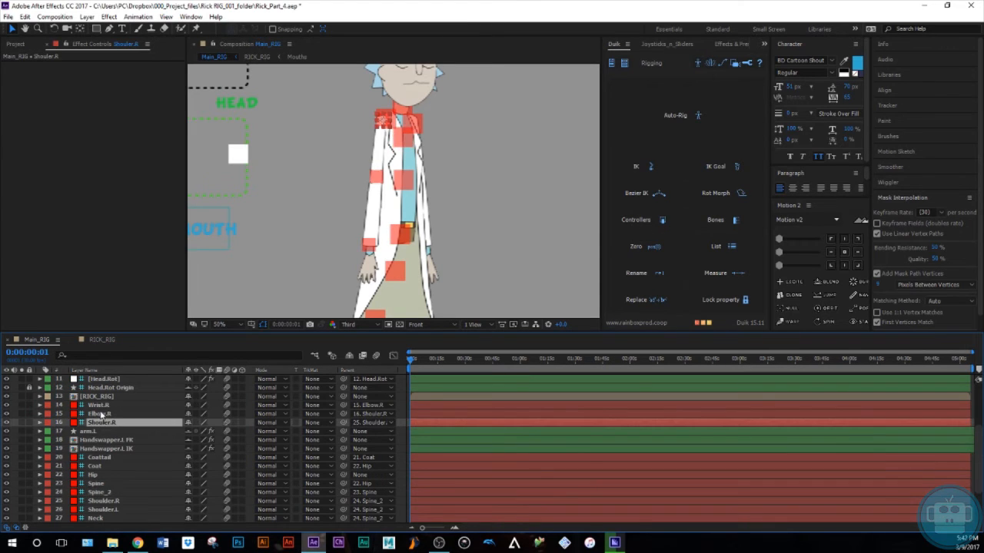
pyautogui.keyDown('shift'); pyautogui.click(101, 406); pyautogui.keyUp('shift')
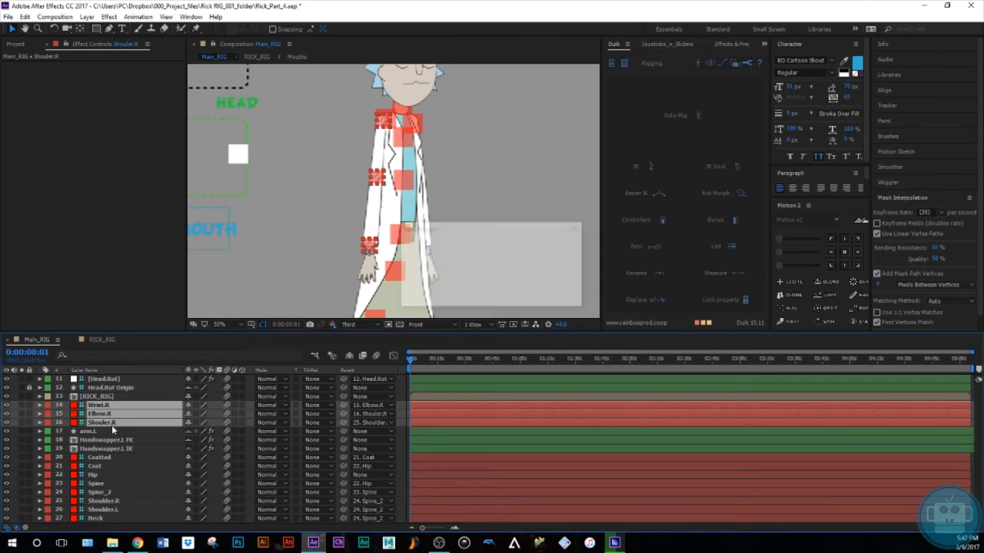
pyautogui.scroll(-3, 129, 453)
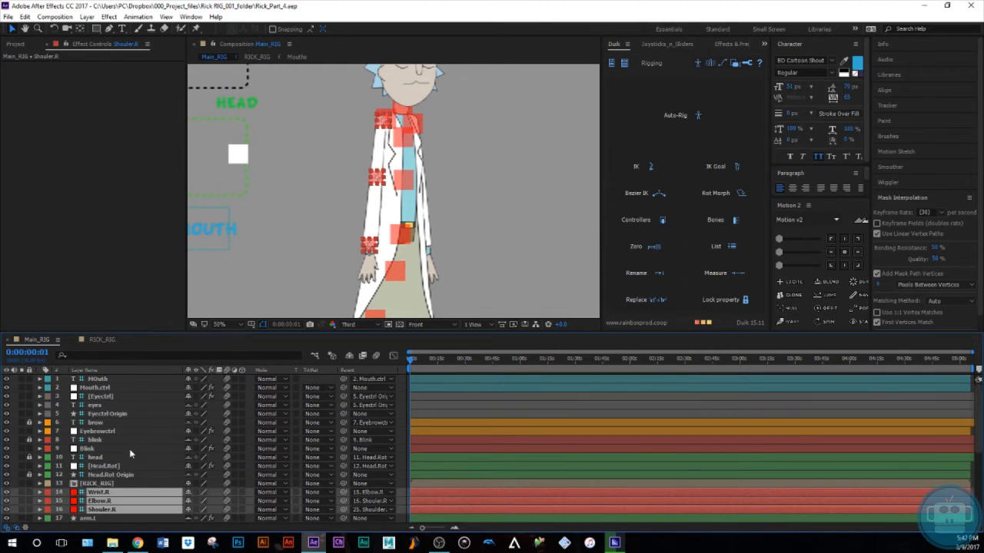
pyautogui.scroll(-5, 129, 449)
pyautogui.scroll(5, 129, 449)
pyautogui.click(100, 483)
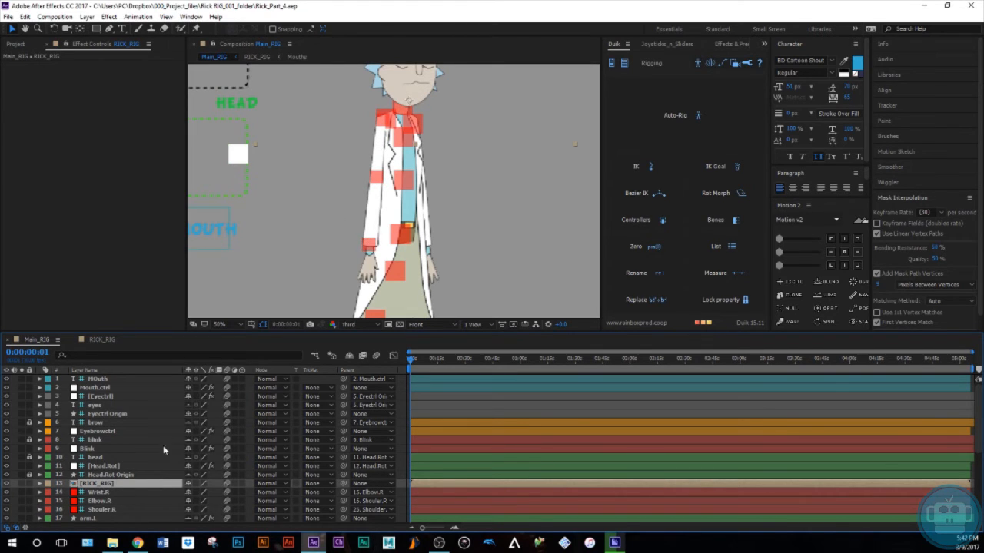
# Create a medium Duik controller in Green for the Wrist.R bone
pyautogui.click(118, 491)
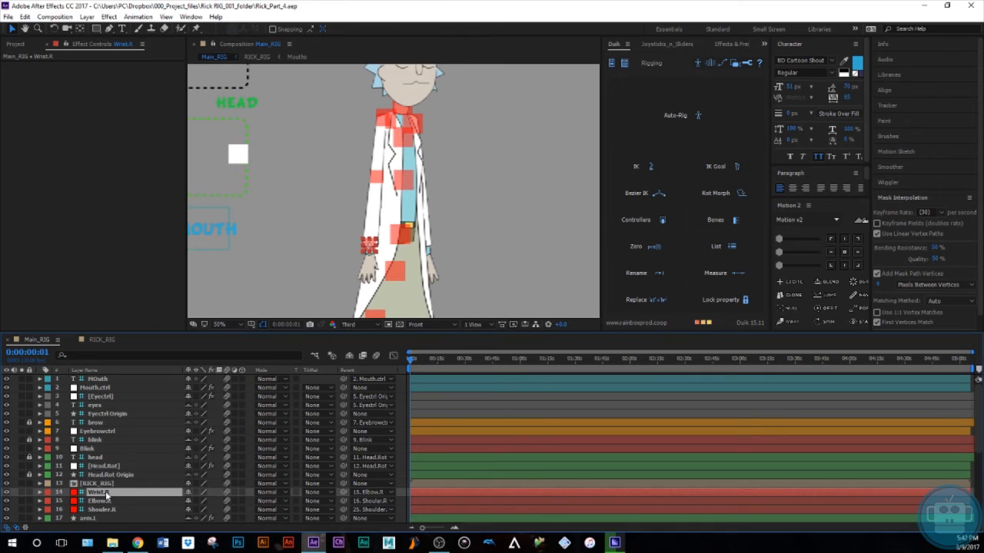
pyautogui.click(657, 225)
pyautogui.click(657, 225)
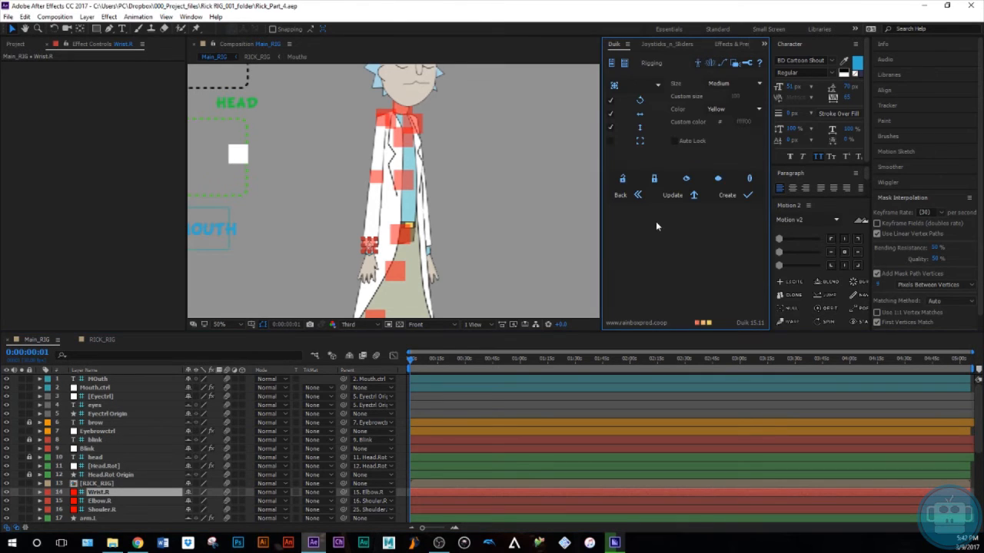
pyautogui.click(724, 110)
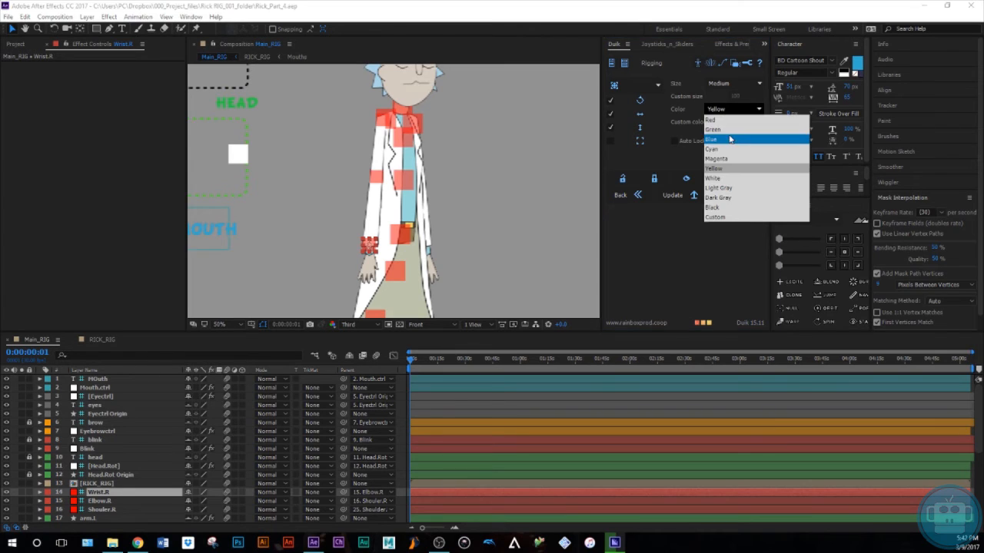
pyautogui.click(734, 131)
pyautogui.click(749, 199)
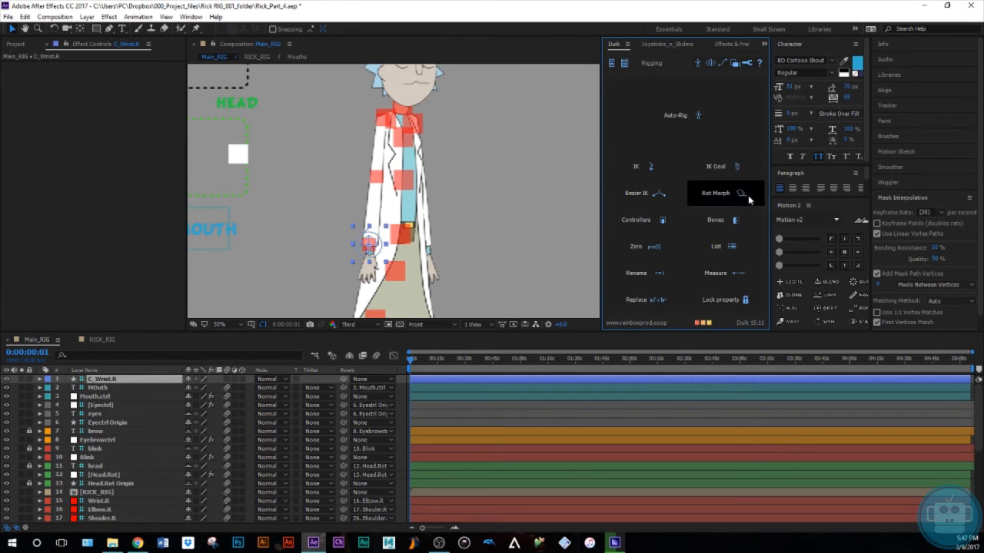
pyautogui.scroll(2, 331, 261)
pyautogui.moveTo(359, 155); pyautogui.dragTo(363, 148)
pyautogui.press('space')
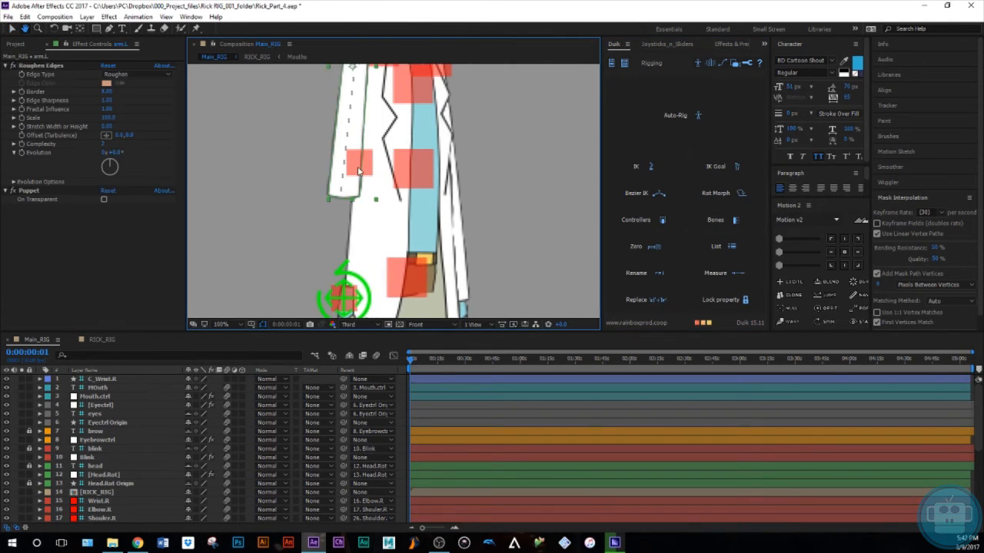
pyautogui.hotkey('ctrl', 'z')
# Set the label color of the C_Wrist.R controller layer to Green
pyautogui.press('space')
pyautogui.moveTo(332, 300); pyautogui.dragTo(321, 214)
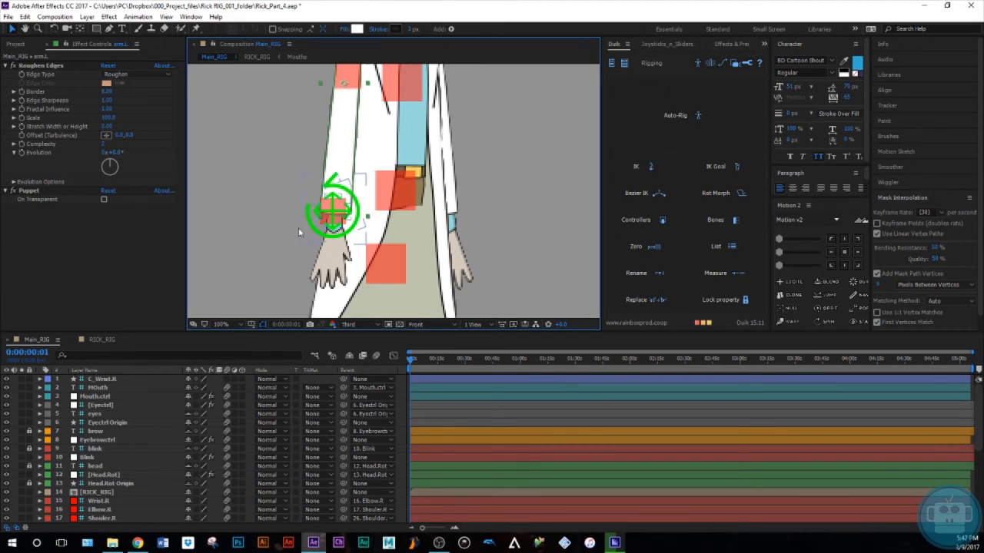
pyautogui.click(99, 378)
pyautogui.click(47, 379)
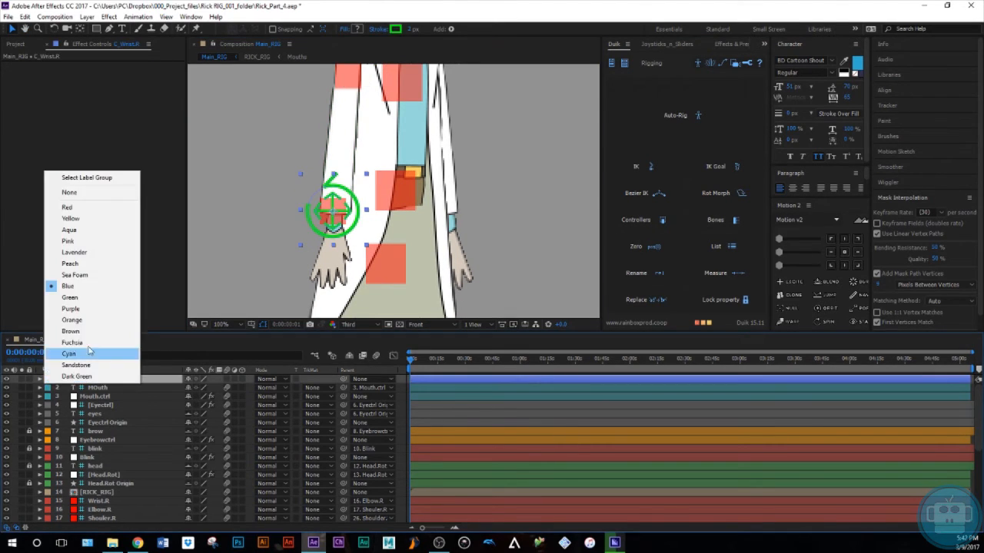
pyautogui.click(69, 298)
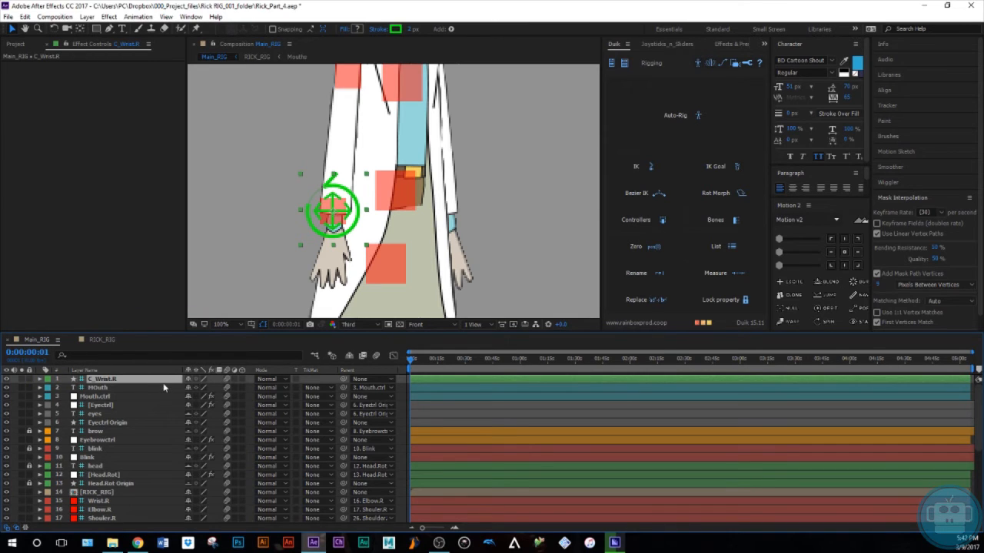
# Rename the wrist controller layer to Hand.ctrl and move it directly above Wrist.R in the layer stack
pyautogui.press('Return')
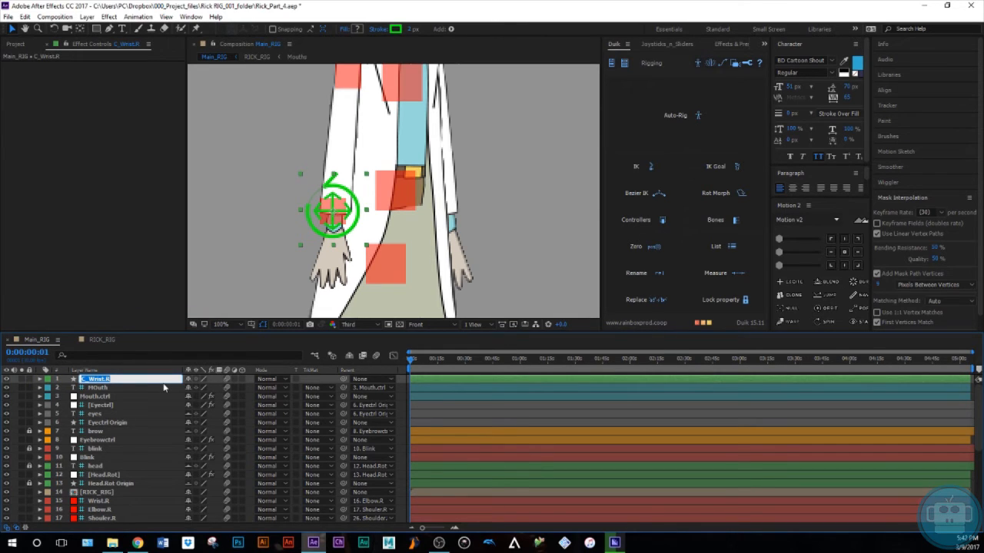
pyautogui.write('Hand.ctrl')
pyautogui.press('Return')
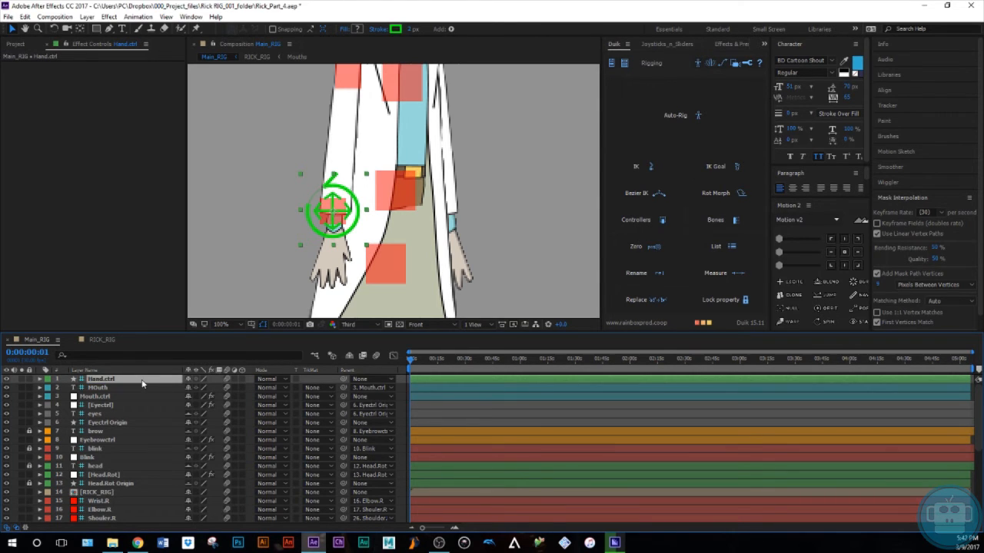
pyautogui.moveTo(141, 383); pyautogui.dragTo(170, 489)
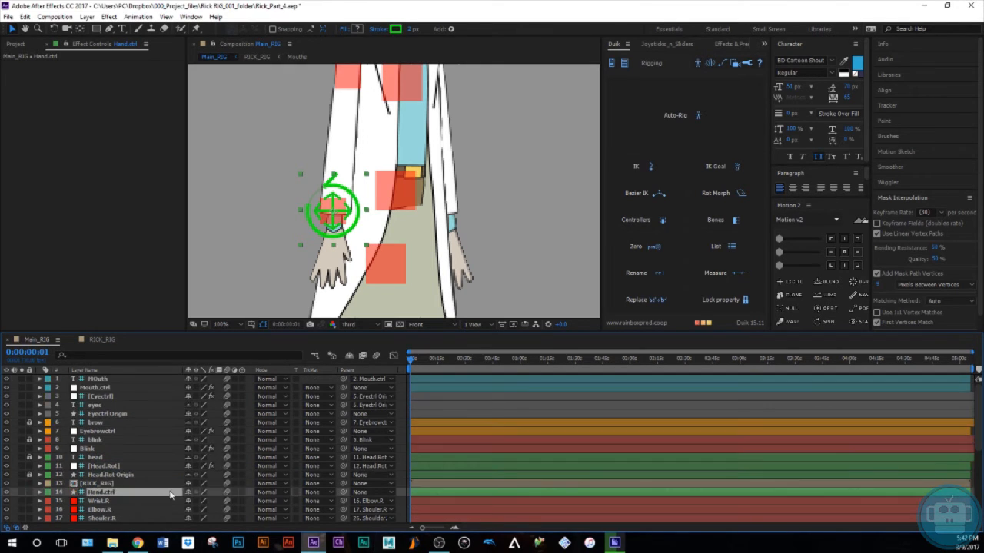
# Set the label color of the Wrist.R, Elbow.R and Shouler.R bone layers to Green
pyautogui.scroll(-3, 169, 489)
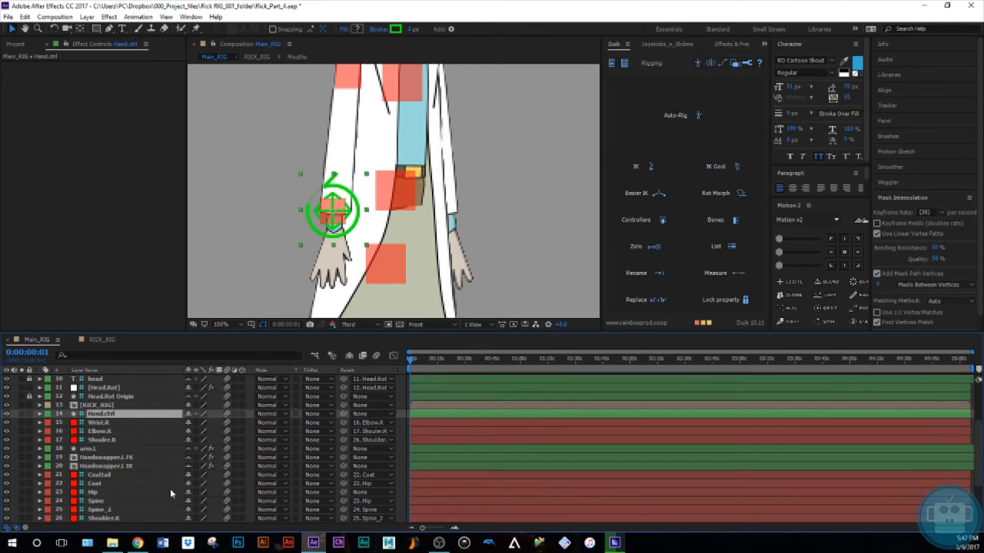
pyautogui.click(100, 422)
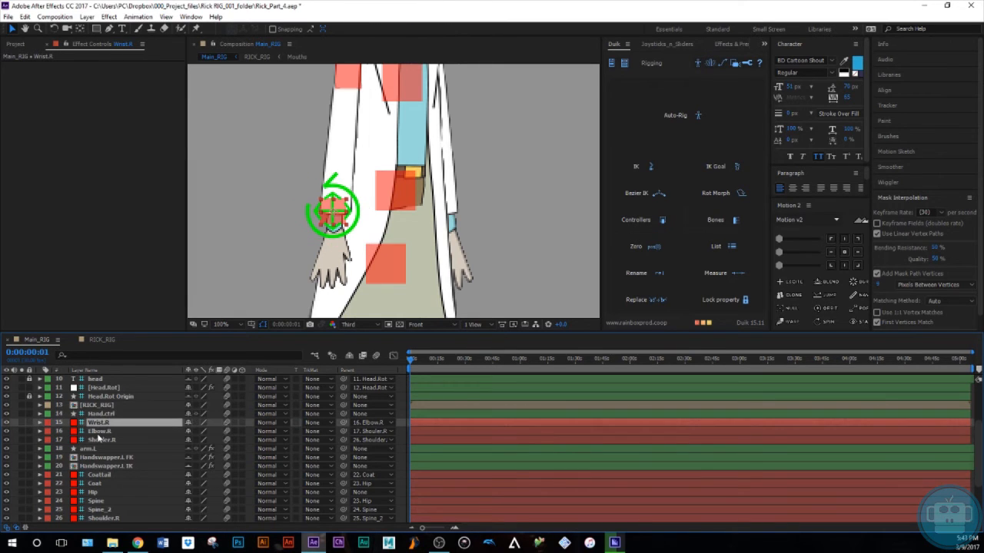
pyautogui.keyDown('shift'); pyautogui.click(101, 440); pyautogui.keyUp('shift')
pyautogui.click(74, 432)
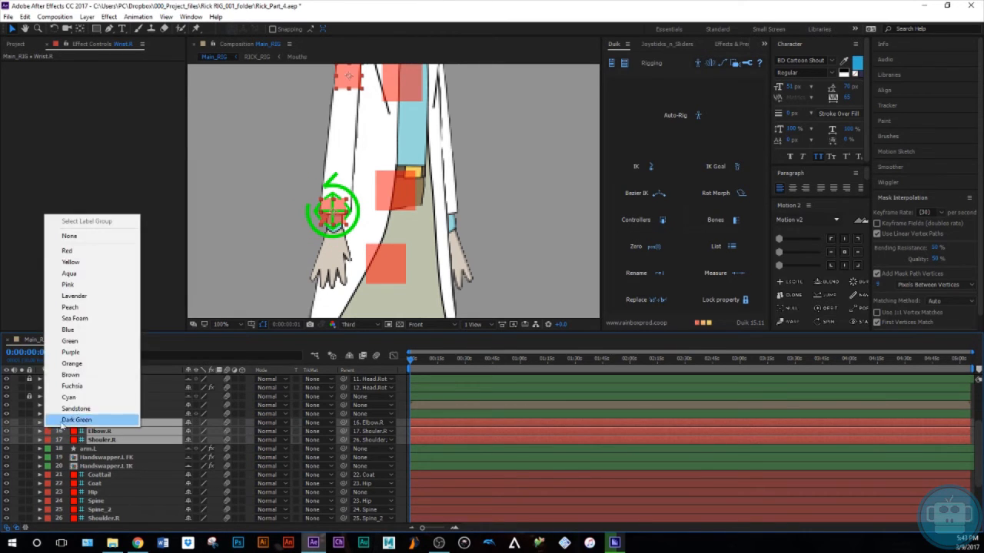
pyautogui.click(77, 341)
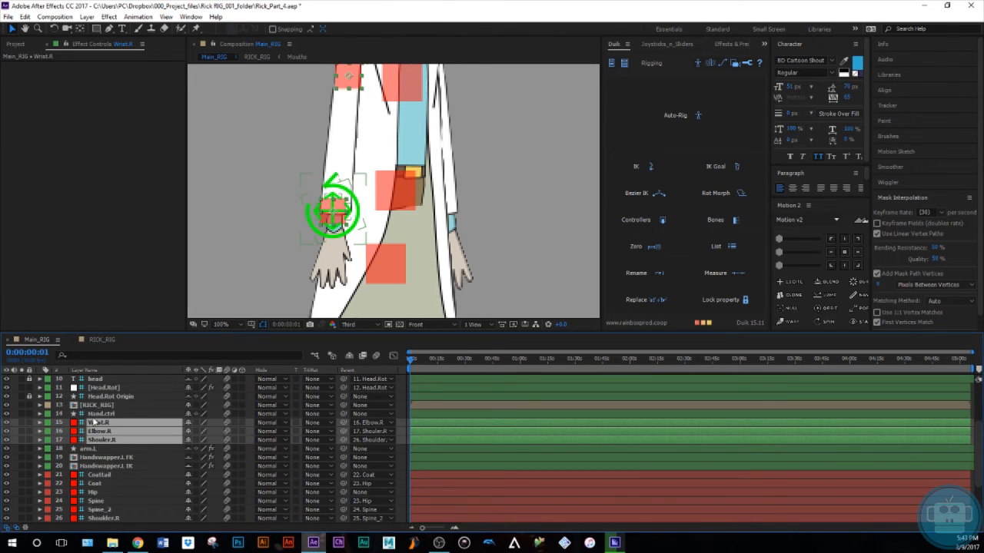
# Create a 2-Layer IK & Goal in Duik from the Wrist.R, Elbow.R and Shouler.R bones with Hand.ctrl as the controller
pyautogui.click(94, 415)
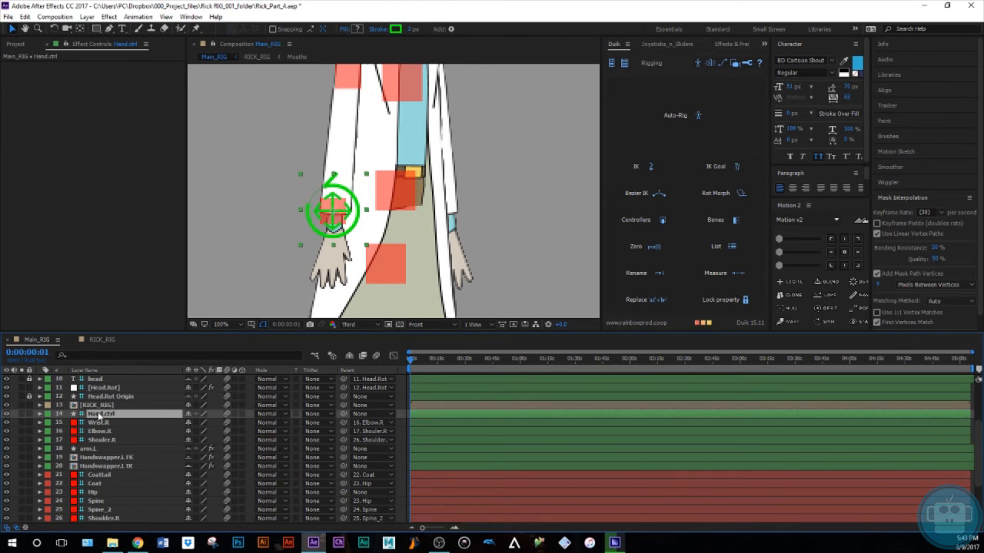
pyautogui.click(97, 424)
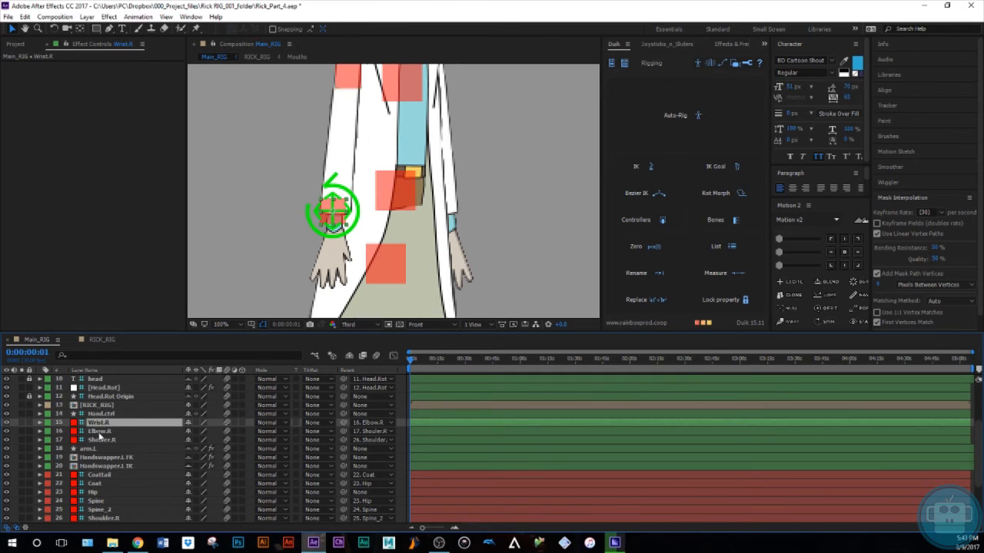
pyautogui.keyDown('shift'); pyautogui.click(99, 433); pyautogui.keyUp('shift')
pyautogui.keyDown('shift'); pyautogui.click(100, 439); pyautogui.keyUp('shift')
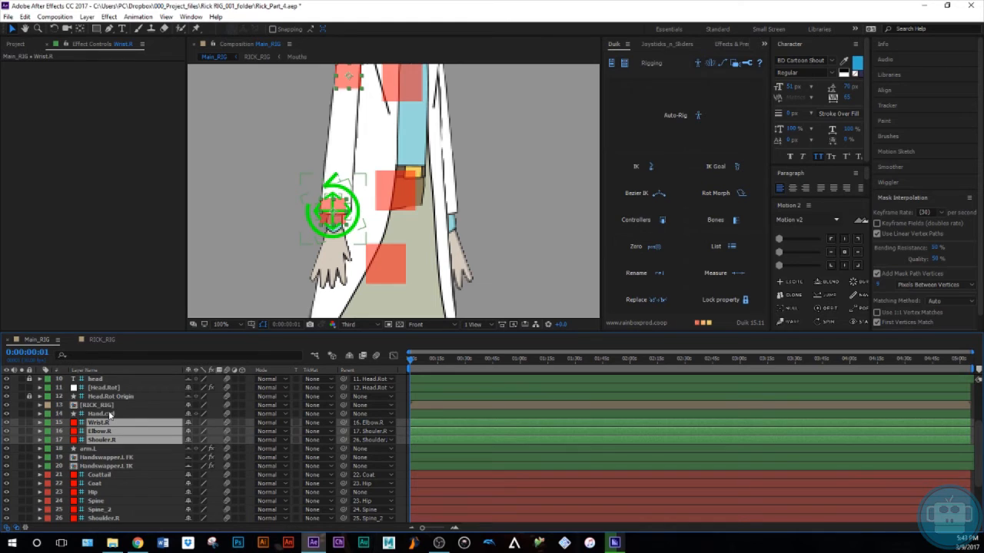
pyautogui.keyDown('shift'); pyautogui.click(110, 415); pyautogui.keyUp('shift')
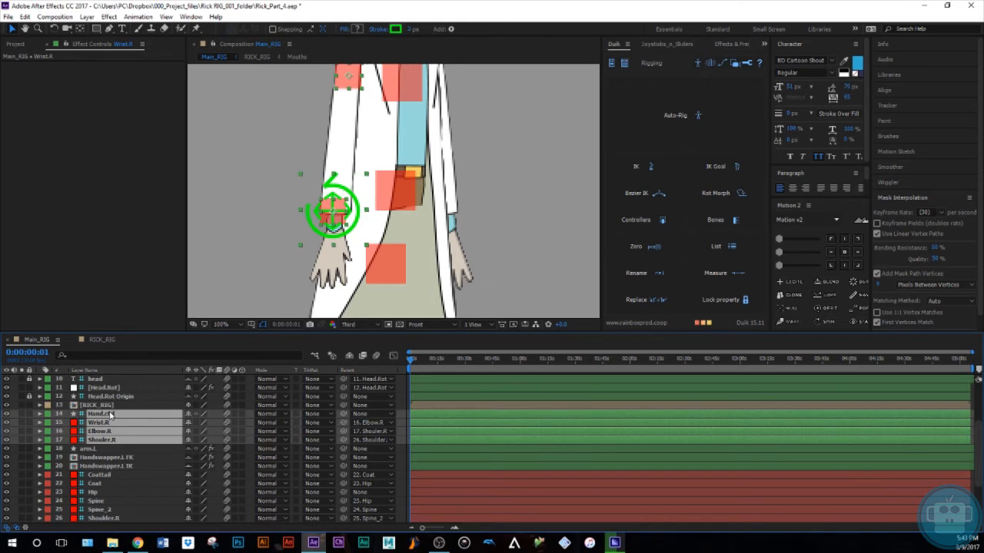
pyautogui.click(648, 169)
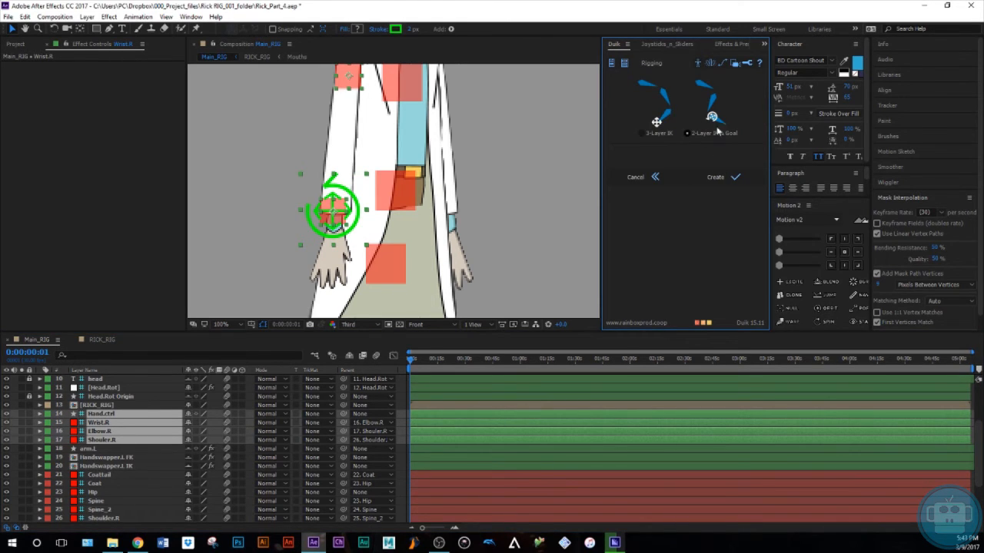
pyautogui.click(686, 134)
pyautogui.click(734, 181)
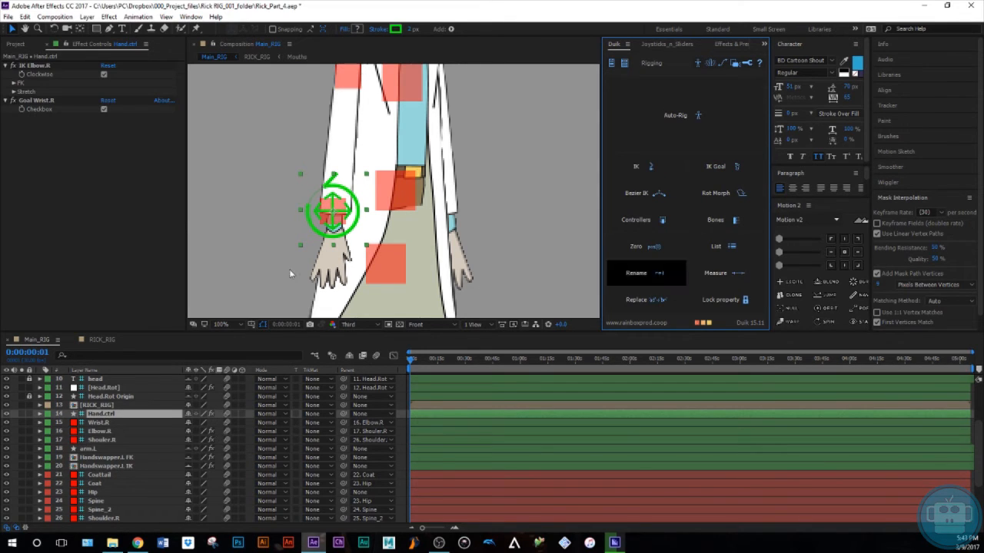
pyautogui.press(',')
pyautogui.press(',')
pyautogui.press('.')
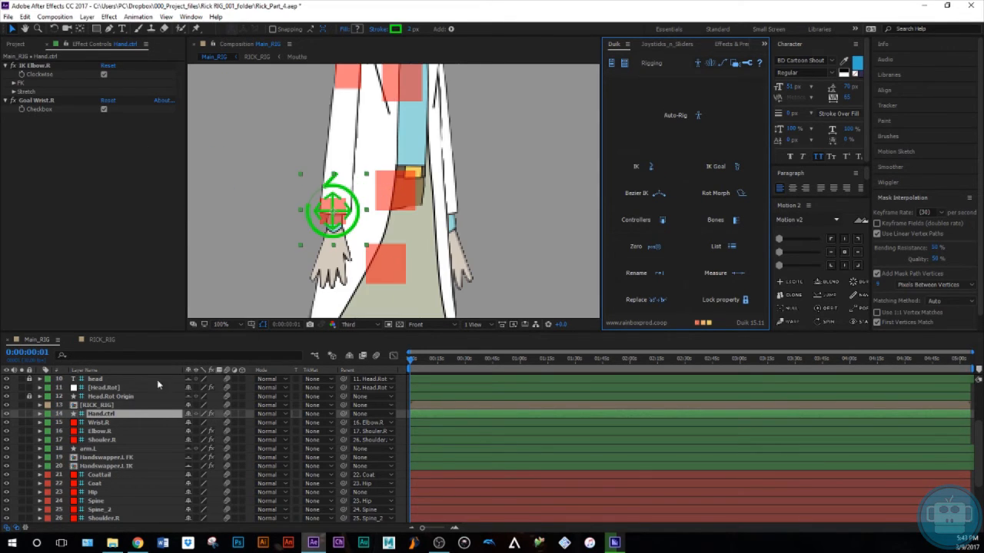
pyautogui.click(106, 422)
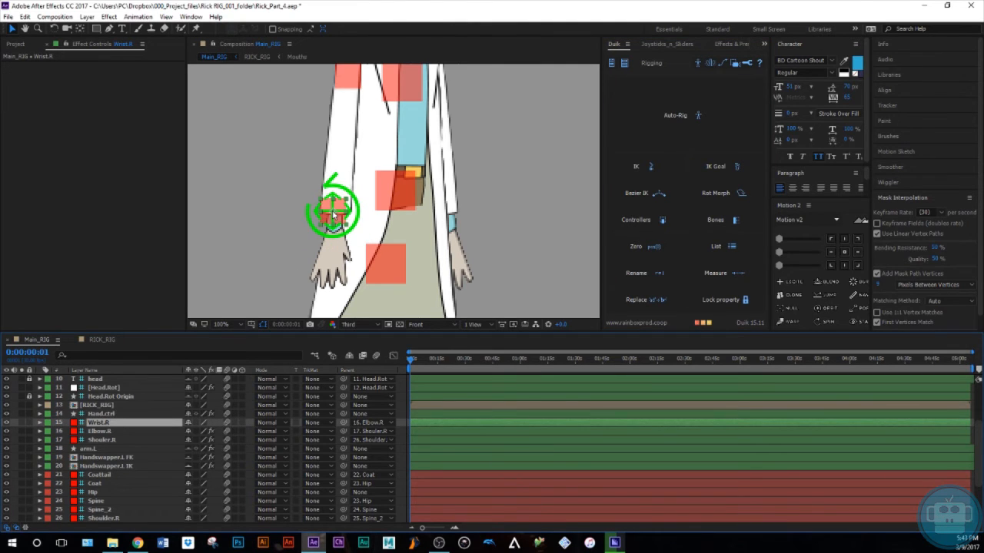
pyautogui.click(108, 414)
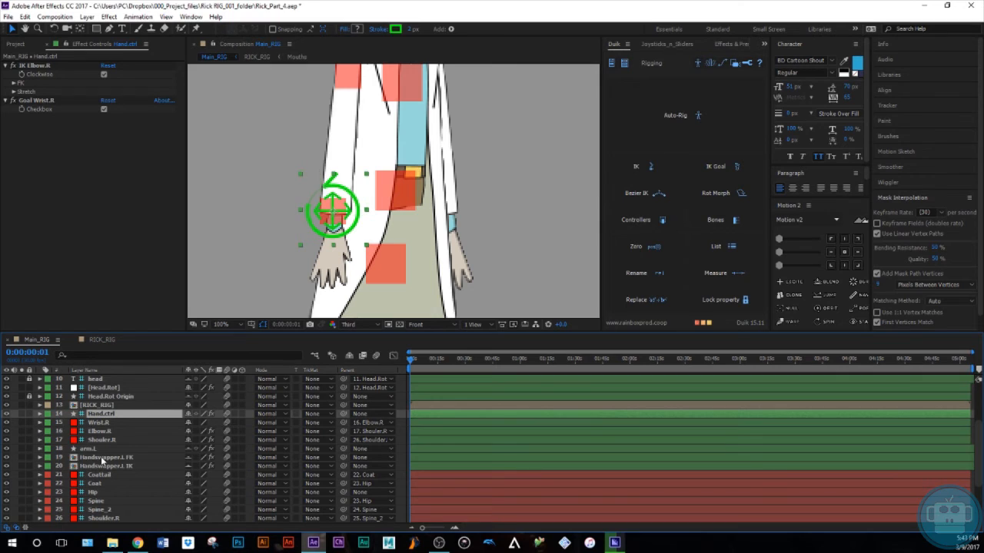
# Lock the Handswapper.L IK and arm.L layers
pyautogui.click(100, 465)
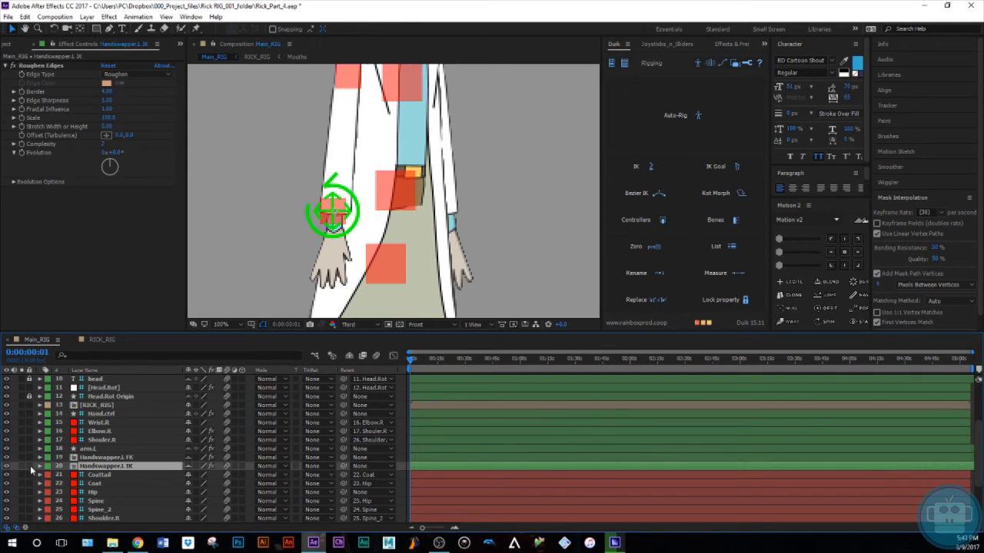
pyautogui.click(29, 466)
pyautogui.click(93, 449)
pyautogui.click(30, 448)
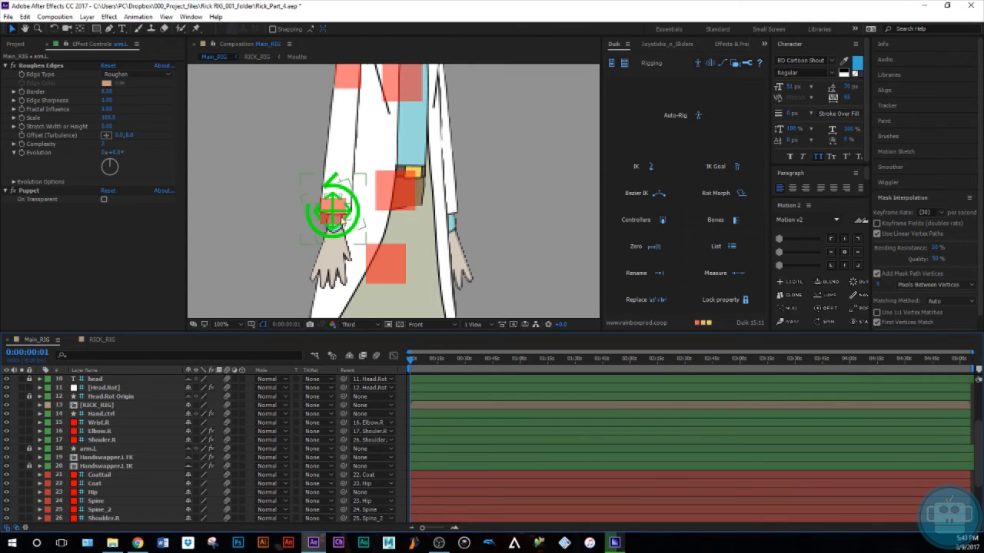
# Try raising the hand controller to test the elbow's bend direction, and undo the move
pyautogui.click(340, 221)
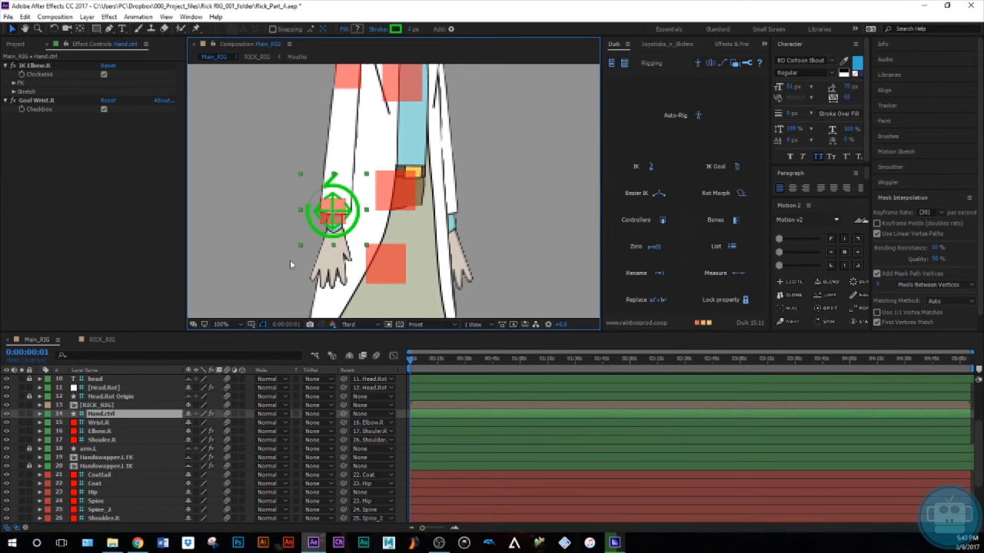
pyautogui.moveTo(339, 207); pyautogui.dragTo(335, 161)
pyautogui.hotkey('ctrl', 'z')
pyautogui.scroll(-1, 353, 225)
pyautogui.moveTo(366, 206)
pyautogui.mouseDown()
pyautogui.moveTo(365, 242)
pyautogui.moveTo(365, 211)
pyautogui.mouseUp()
pyautogui.scroll(1, 363, 245)
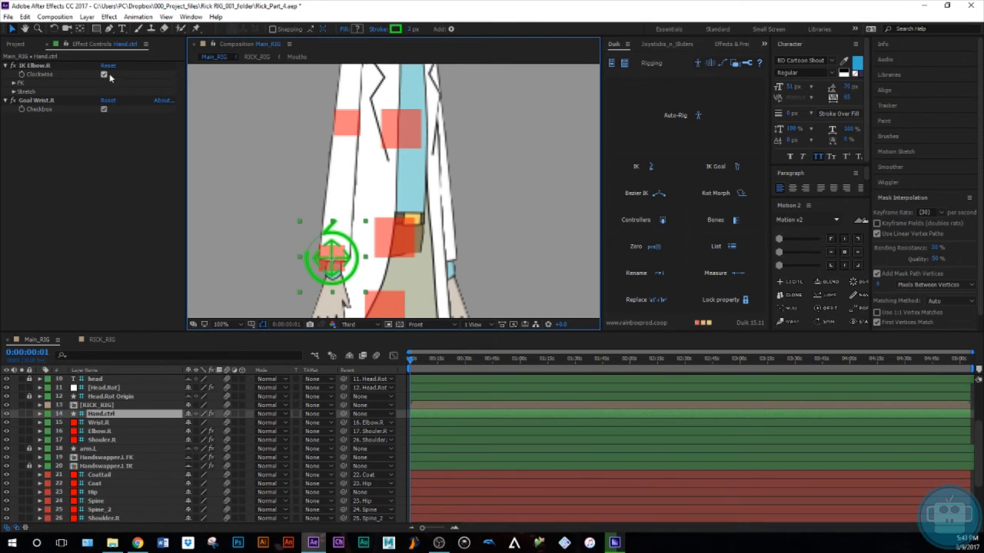
# Turn off Clockwise for IK Elbow.R on Hand.ctrl and test the arm's bend by moving the hand controller around
pyautogui.click(105, 75)
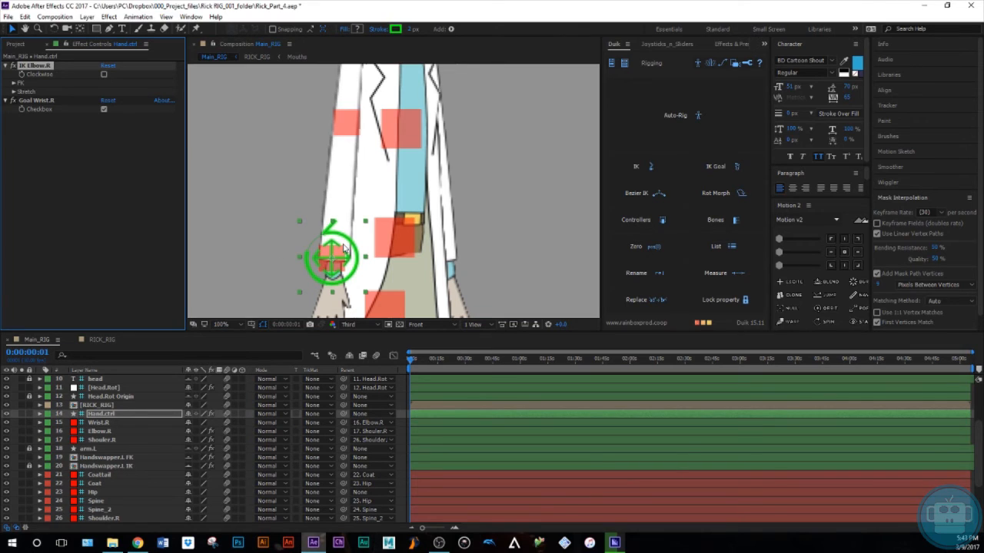
pyautogui.moveTo(333, 256)
pyautogui.mouseDown()
pyautogui.moveTo(334, 215)
pyautogui.moveTo(338, 243)
pyautogui.mouseUp()
pyautogui.press(',')
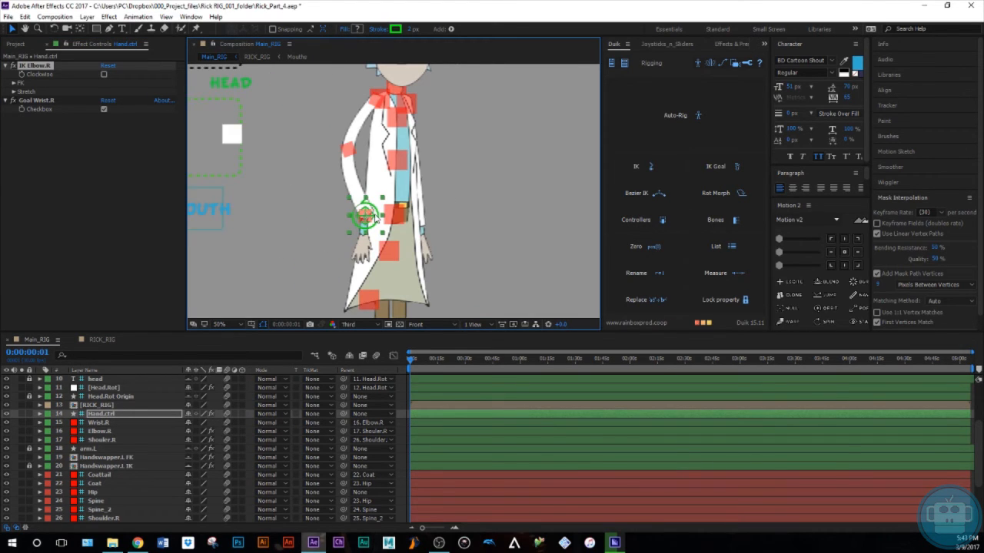
pyautogui.moveTo(375, 219); pyautogui.dragTo(228, 229)
pyautogui.moveTo(205, 298); pyautogui.dragTo(290, 286)
pyautogui.moveTo(462, 263); pyautogui.dragTo(374, 202)
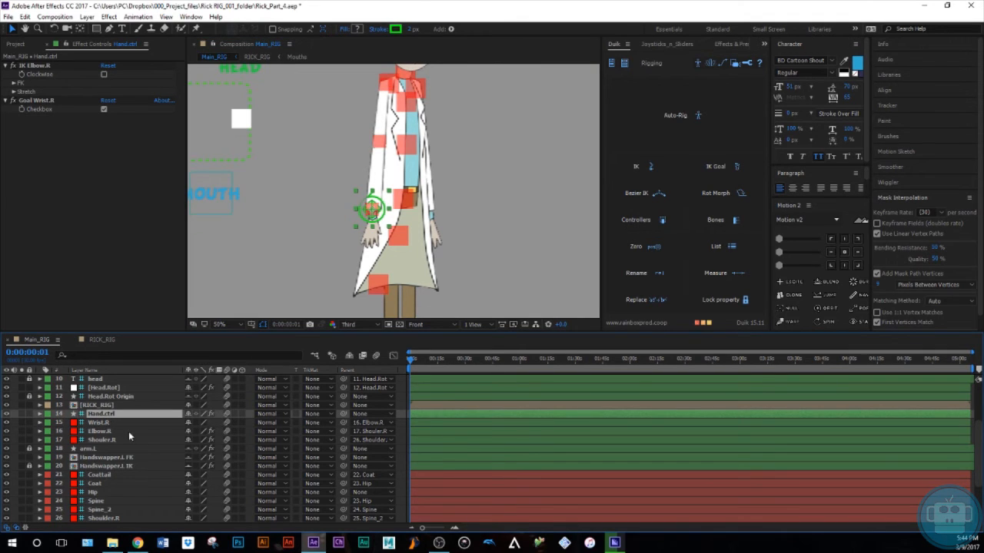
# Parent the Handswapper.L IK layer to Hand.ctrl
pyautogui.click(115, 466)
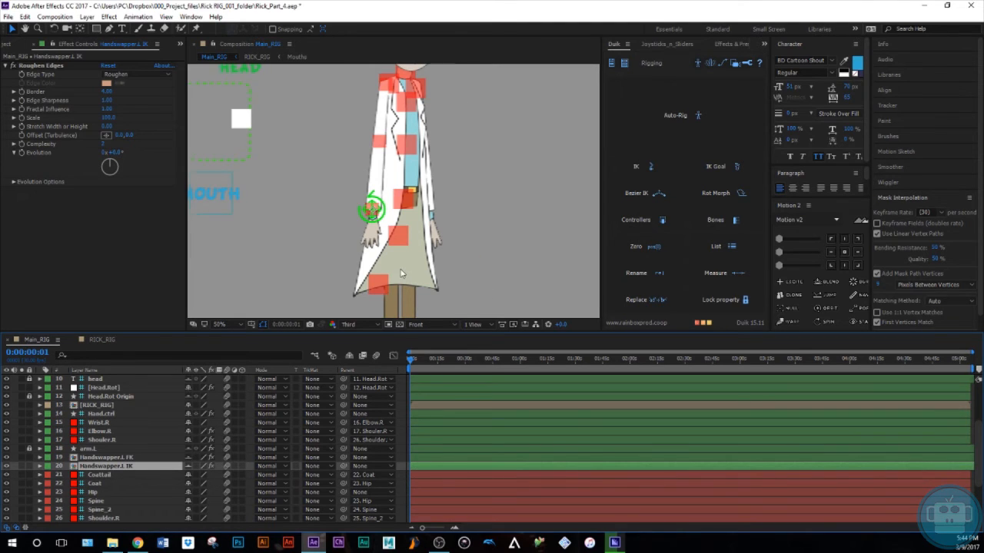
pyautogui.scroll(2, 401, 272)
pyautogui.press('Return')
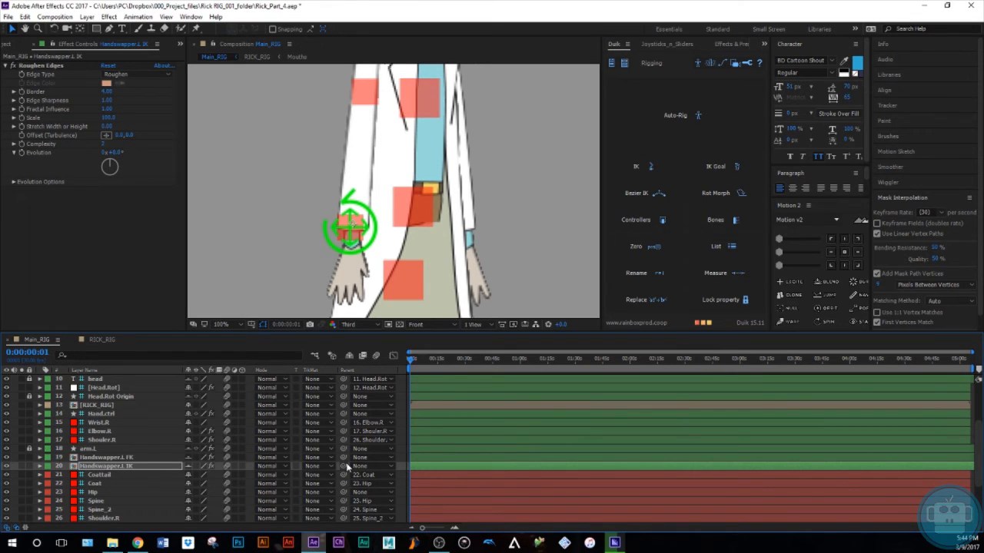
pyautogui.moveTo(343, 466); pyautogui.dragTo(114, 416)
# Test the hand's parenting by moving the hand controller around the body and returning it to its rest position
pyautogui.click(352, 250)
pyautogui.moveTo(343, 238); pyautogui.dragTo(470, 196)
pyautogui.moveTo(389, 144); pyautogui.dragTo(371, 244)
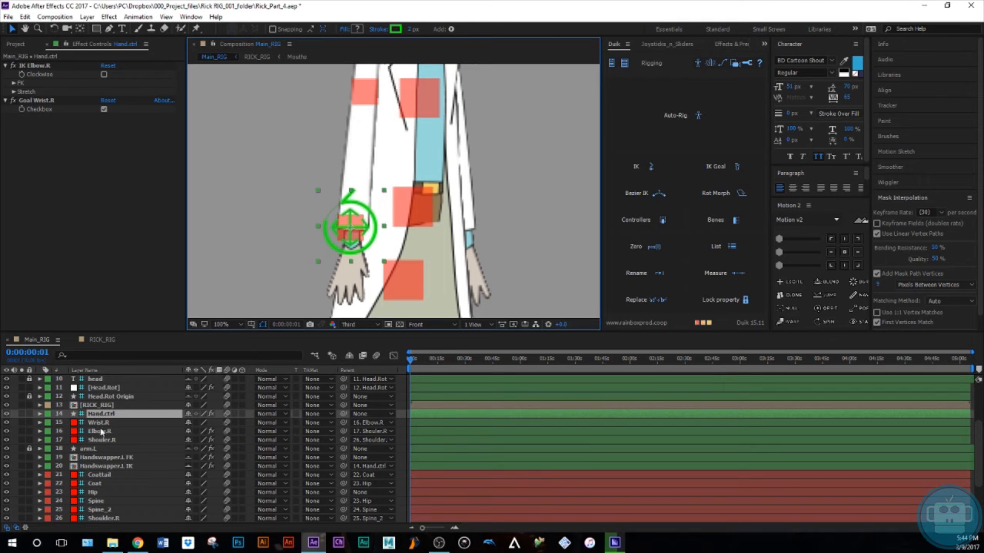
# Reveal the keyframed Time Remap property of the Handswapper.L IK layer
pyautogui.click(124, 466)
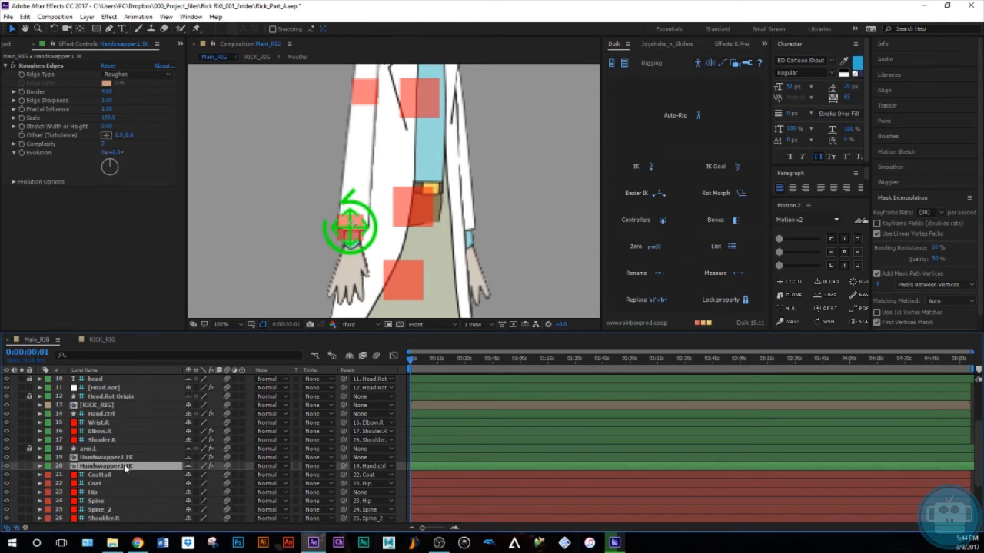
pyautogui.press('u')
pyautogui.press('u')
pyautogui.press('u')
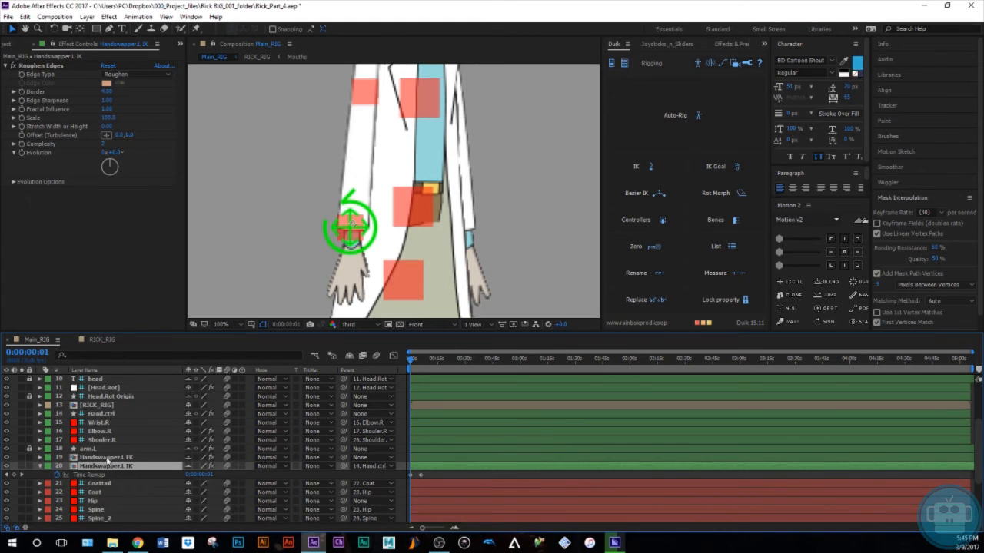
# Add Slider, Checkbox and Angle Control effects to Hand.ctrl, placing the Angle Control directly below Goal Wrist.R
pyautogui.click(102, 414)
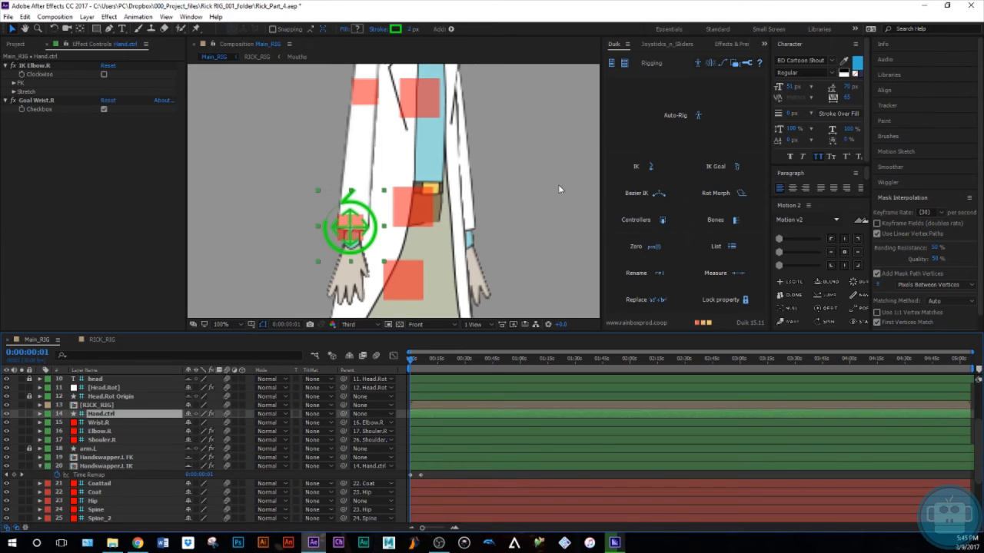
pyautogui.click(728, 44)
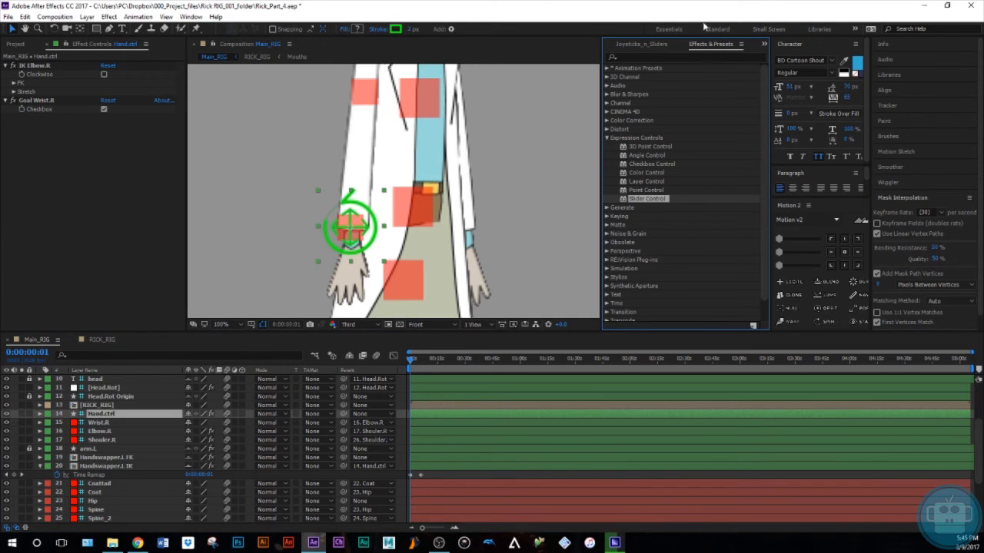
pyautogui.moveTo(653, 198); pyautogui.dragTo(106, 162)
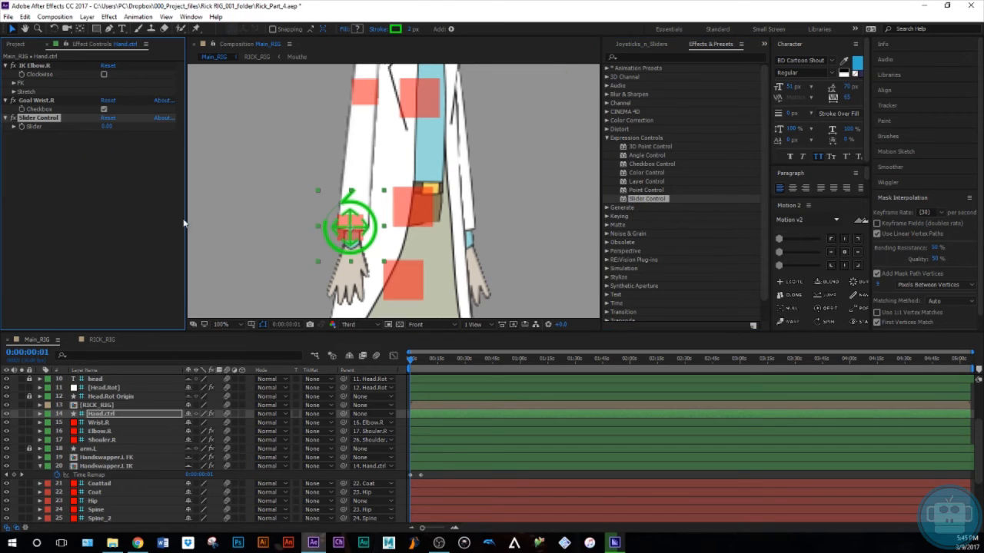
pyautogui.click(653, 164)
pyautogui.moveTo(654, 165); pyautogui.dragTo(77, 177)
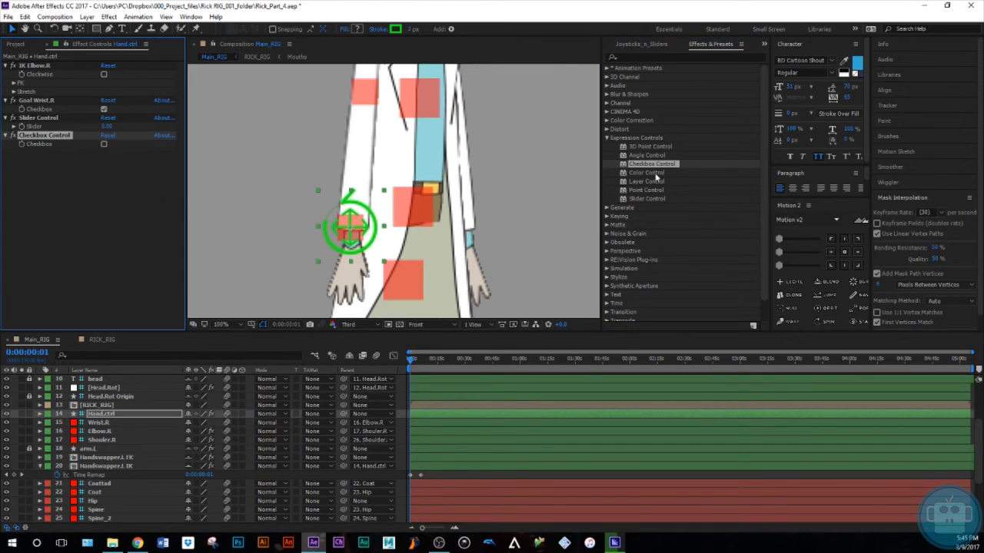
pyautogui.moveTo(648, 158); pyautogui.dragTo(58, 115)
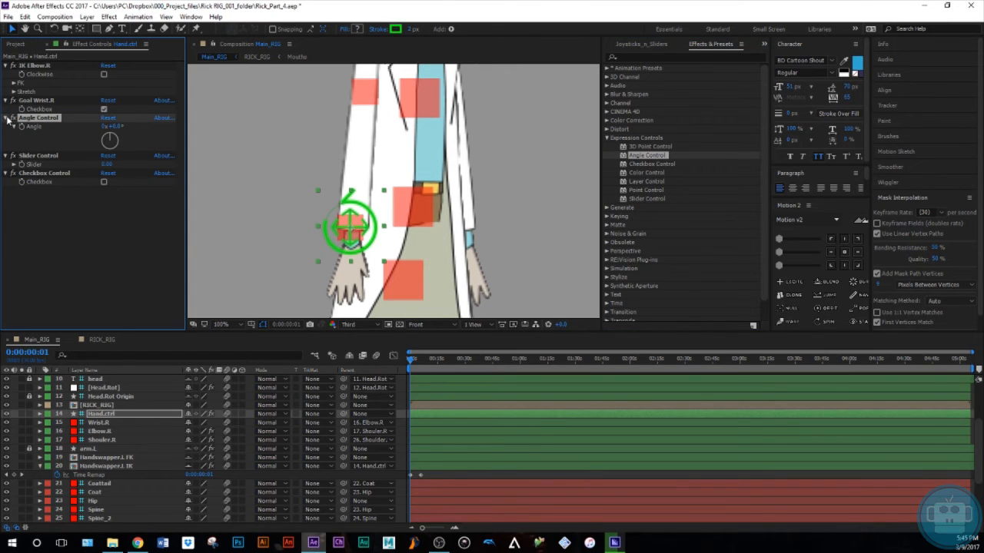
# Rename Hand.ctrl's Angle Control effect to Hand.Rotation and its Slider Control effect to Hand.swapper
pyautogui.press('Return')
pyautogui.write('Hand.')
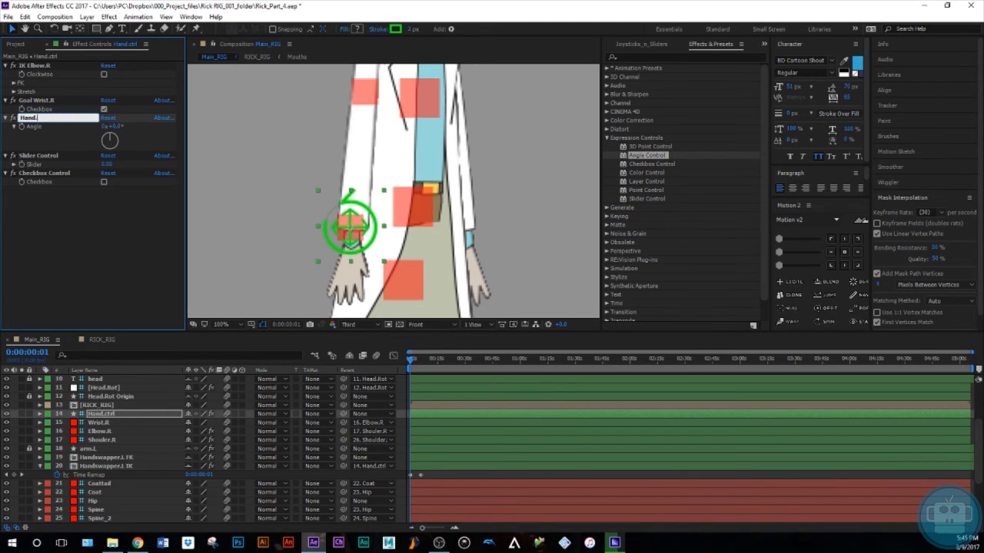
pyautogui.write('Rotation')
pyautogui.press('Return')
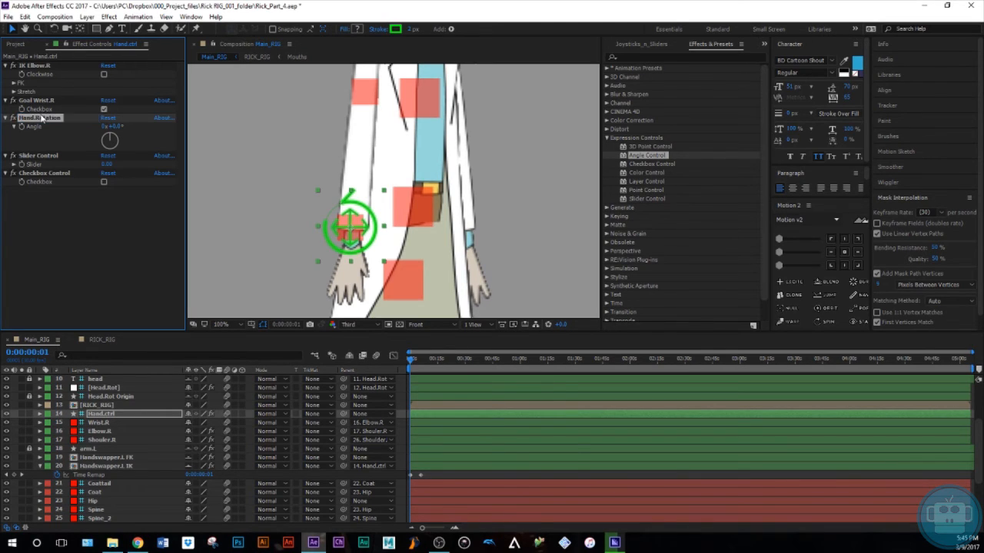
pyautogui.click(44, 156)
pyautogui.press('Return')
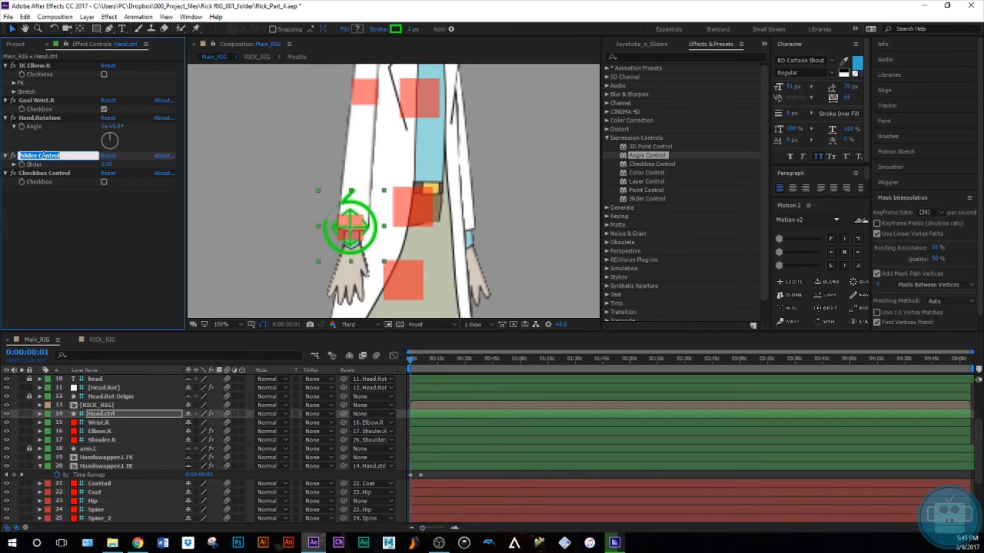
pyautogui.write('Hand.swapper')
pyautogui.press('Return')
# Rename Hand.ctrl's Checkbox Control effect to IK.Hand.Visibility
pyautogui.click(52, 173)
pyautogui.press('Return')
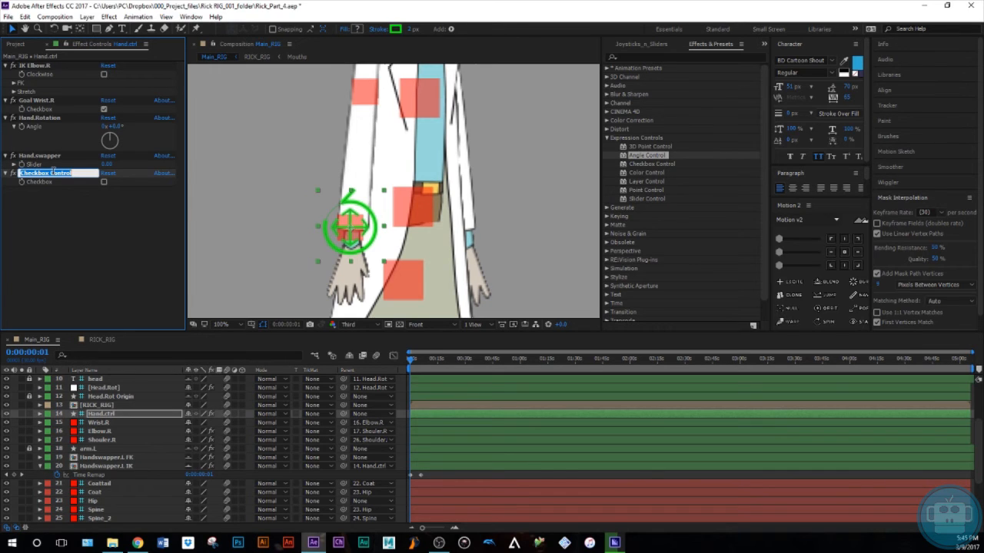
pyautogui.write('IK')
pyautogui.press('Return')
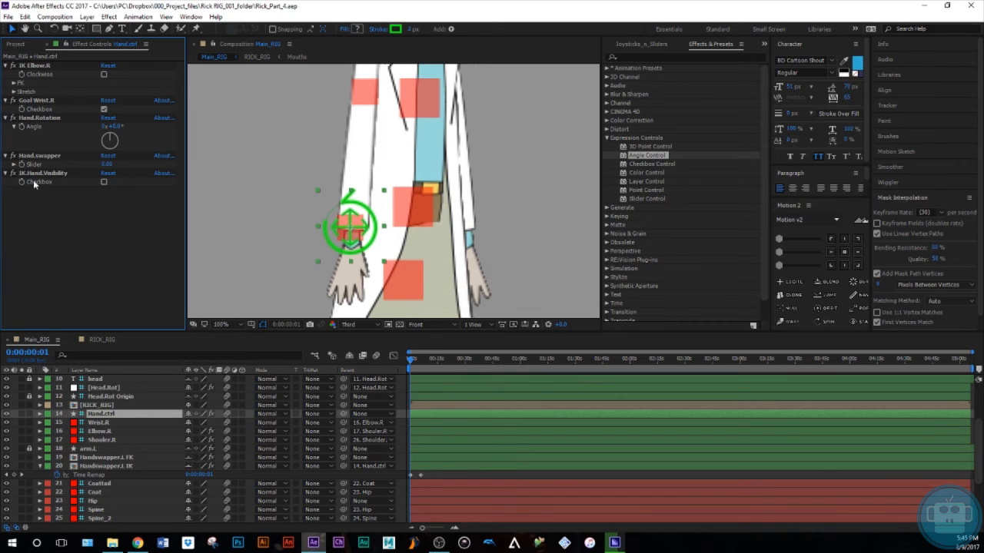
# Disable IK in IK Elbow.R's FK settings, try rotating the arm with an FK angle, and undo that rotation
pyautogui.click(14, 82)
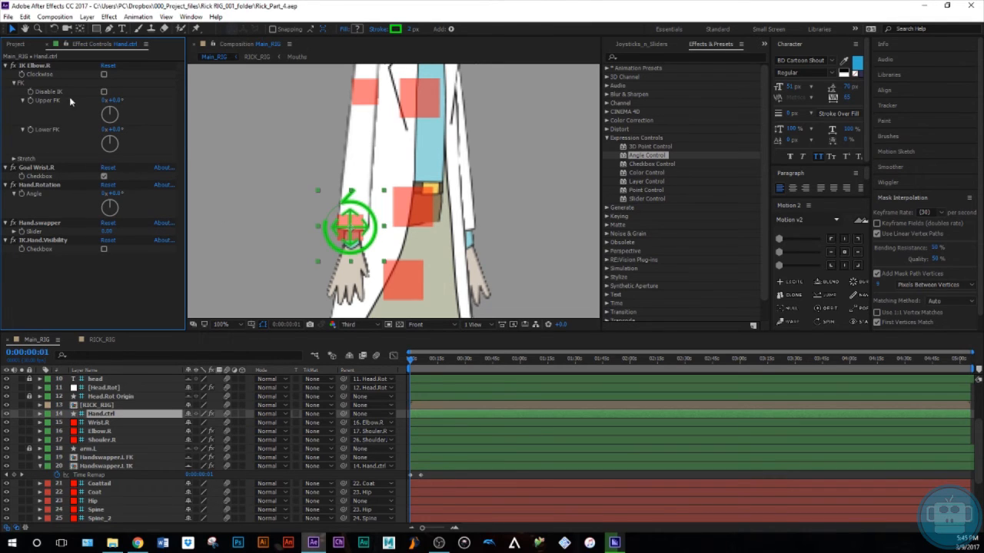
pyautogui.click(104, 92)
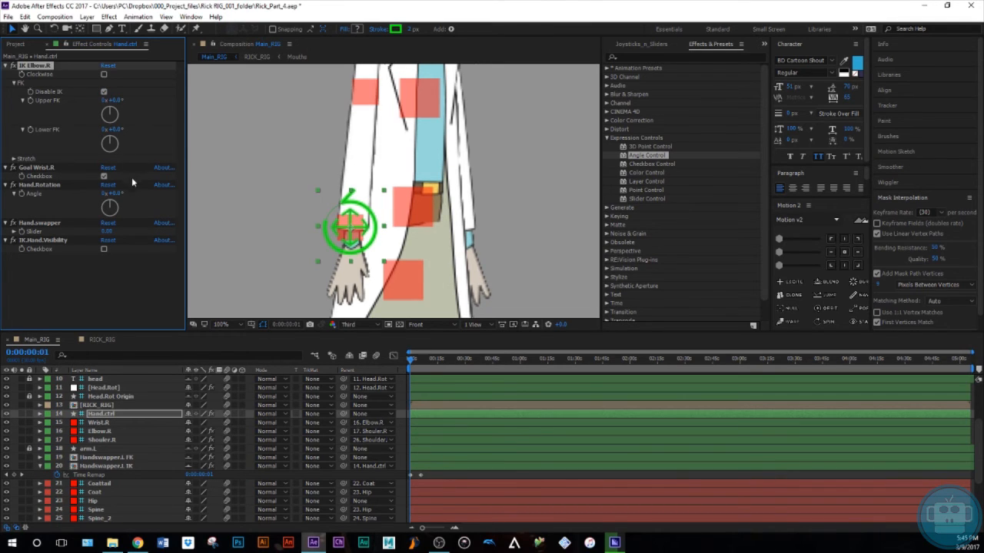
pyautogui.moveTo(111, 141); pyautogui.dragTo(103, 113)
pyautogui.hotkey('ctrl', 'z')
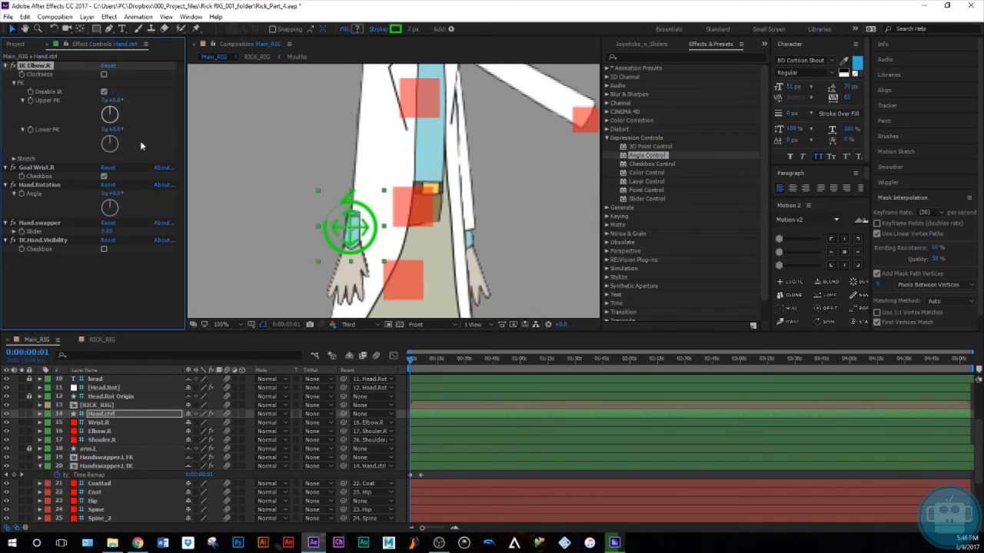
pyautogui.press('space')
pyautogui.moveTo(321, 175); pyautogui.dragTo(303, 233)
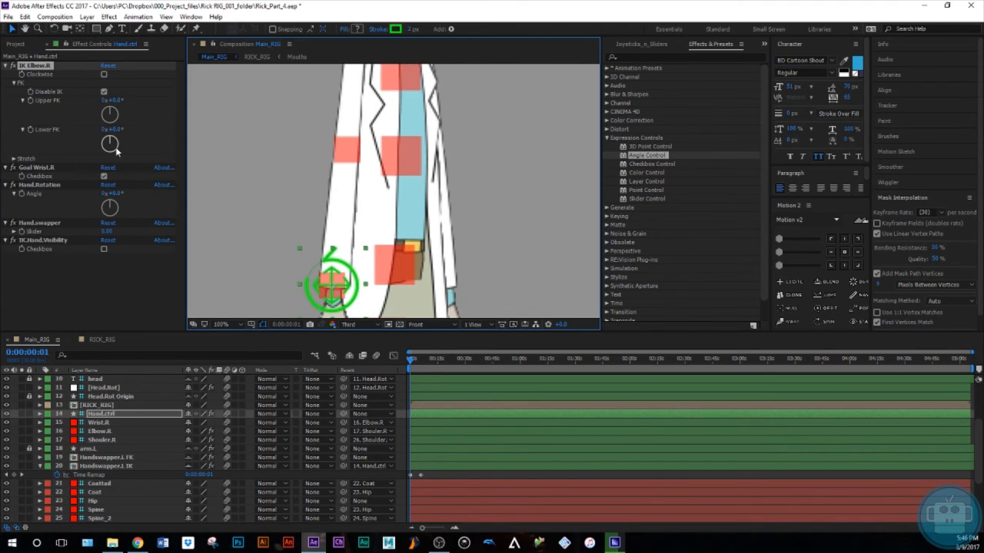
# Try rotating the forearm with the Lower FK angle, undo it, and re-enable IK on IK Elbow.R
pyautogui.moveTo(114, 143); pyautogui.dragTo(71, 142)
pyautogui.hotkey('ctrl', 'z')
pyautogui.hotkey('ctrl', 'z')
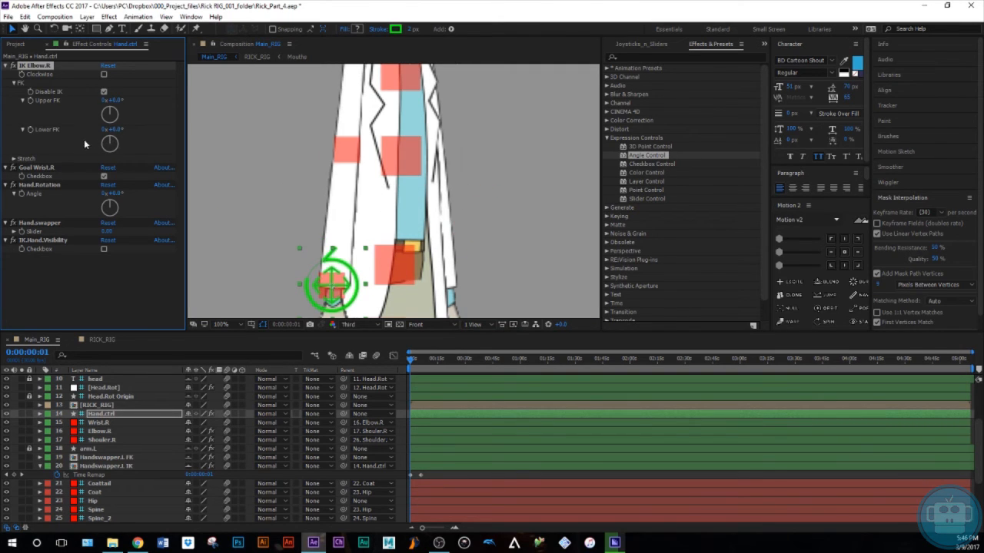
pyautogui.click(104, 92)
pyautogui.scroll(-3, 322, 253)
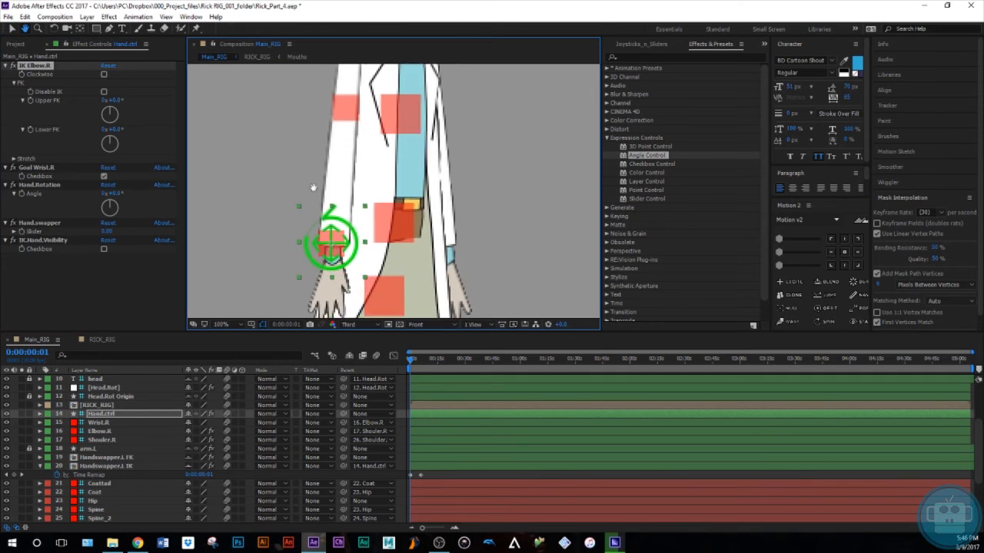
pyautogui.moveTo(329, 252)
pyautogui.mouseDown()
pyautogui.moveTo(331, 234)
pyautogui.moveTo(269, 242)
pyautogui.moveTo(258, 219)
pyautogui.moveTo(354, 179)
pyautogui.moveTo(480, 189)
pyautogui.moveTo(495, 159)
pyautogui.moveTo(323, 238)
pyautogui.moveTo(352, 231)
pyautogui.moveTo(342, 245)
pyautogui.mouseUp()
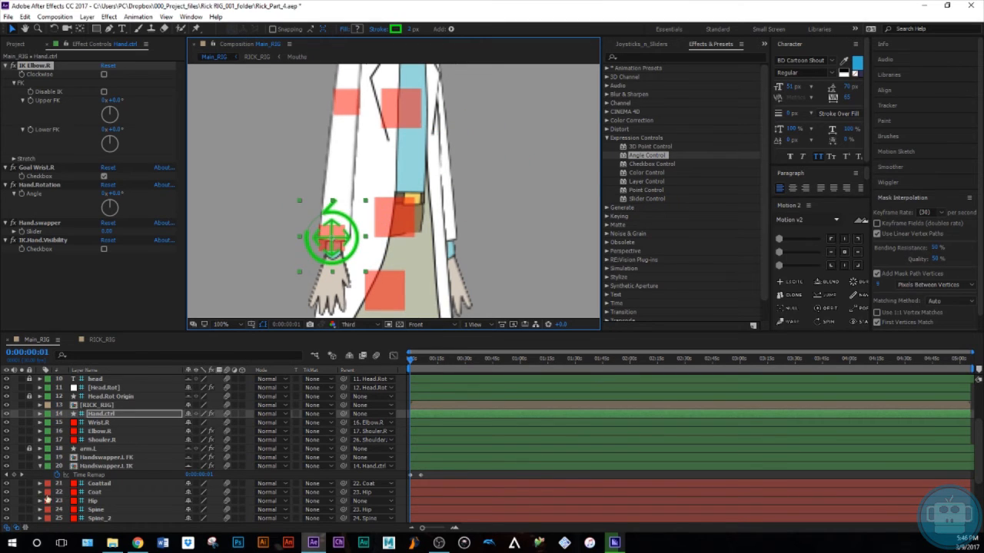
# Collapse the Roughen Edges effect on the Handswapper.L IK layer and reselect Hand.ctrl
pyautogui.click(86, 466)
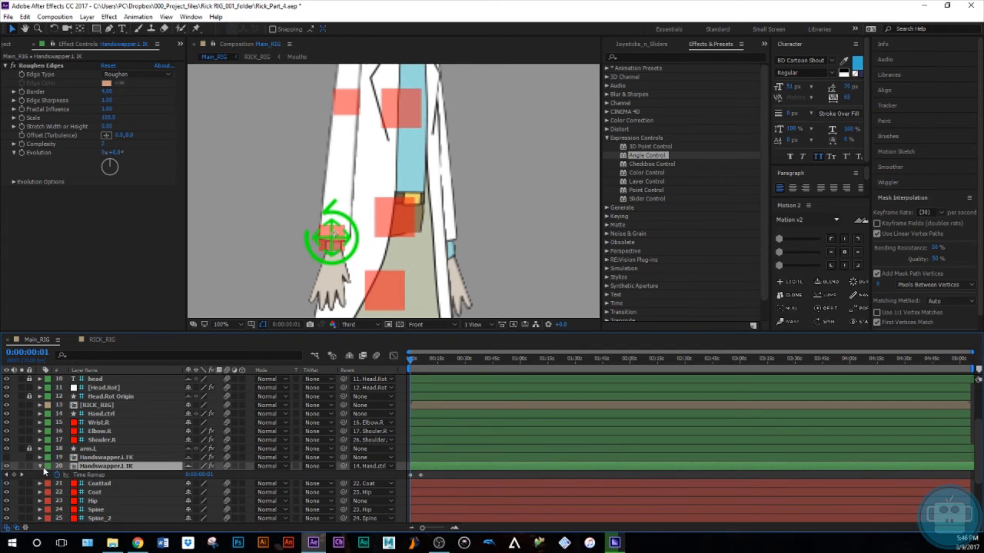
pyautogui.click(7, 66)
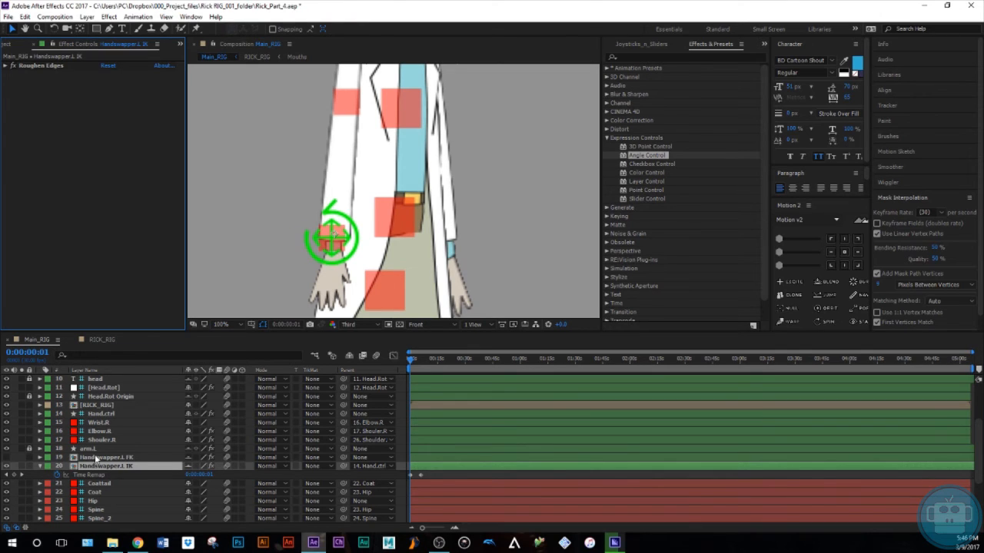
pyautogui.click(101, 414)
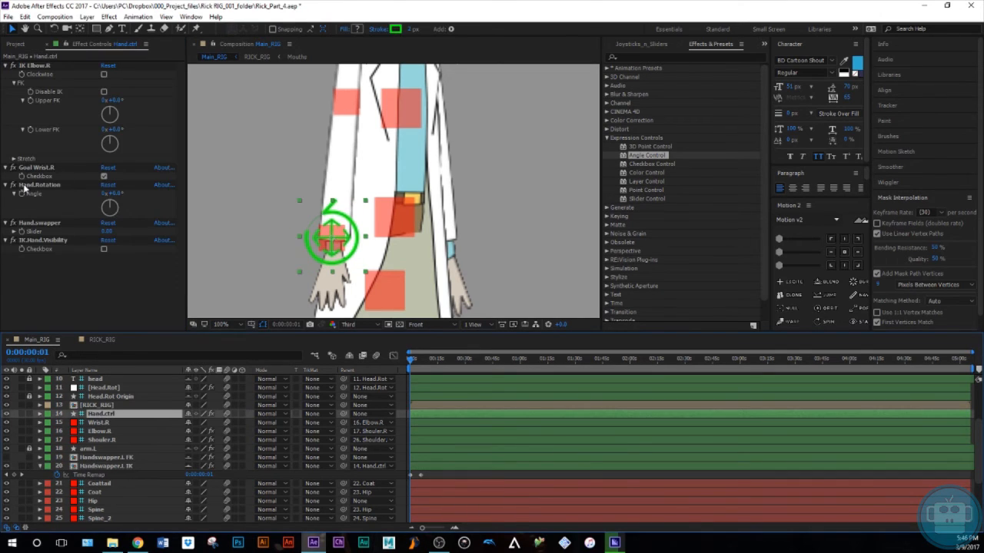
# Examine the hand pose layers and their frame timing inside the Handswapper.L IK precomp, close it, and return to Main_RIG
pyautogui.click(96, 466)
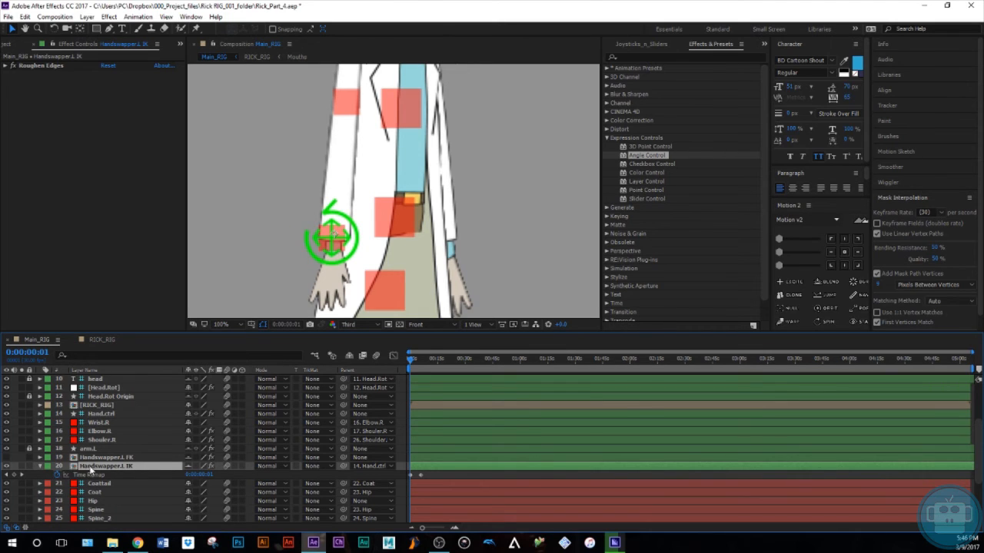
pyautogui.doubleClick(93, 467)
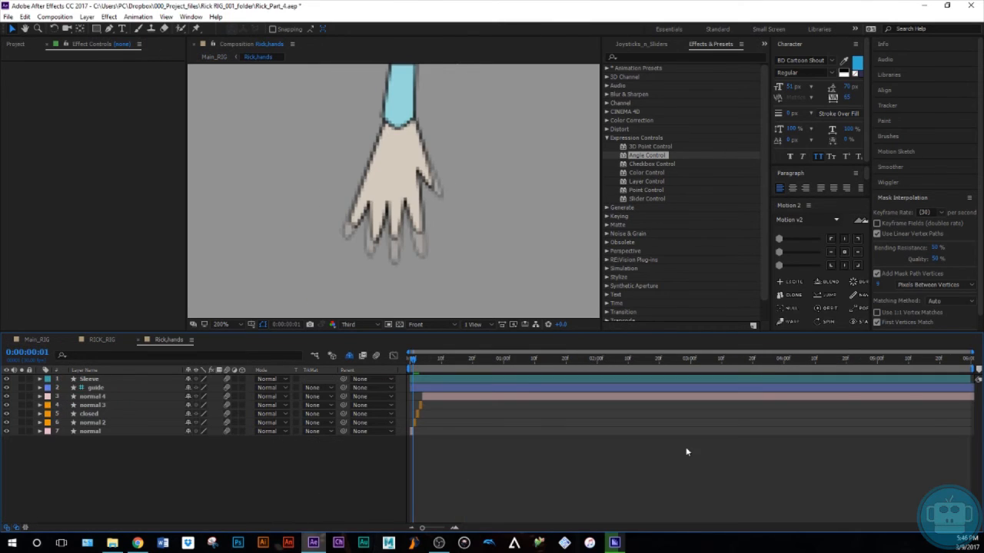
pyautogui.moveTo(972, 352); pyautogui.dragTo(393, 476)
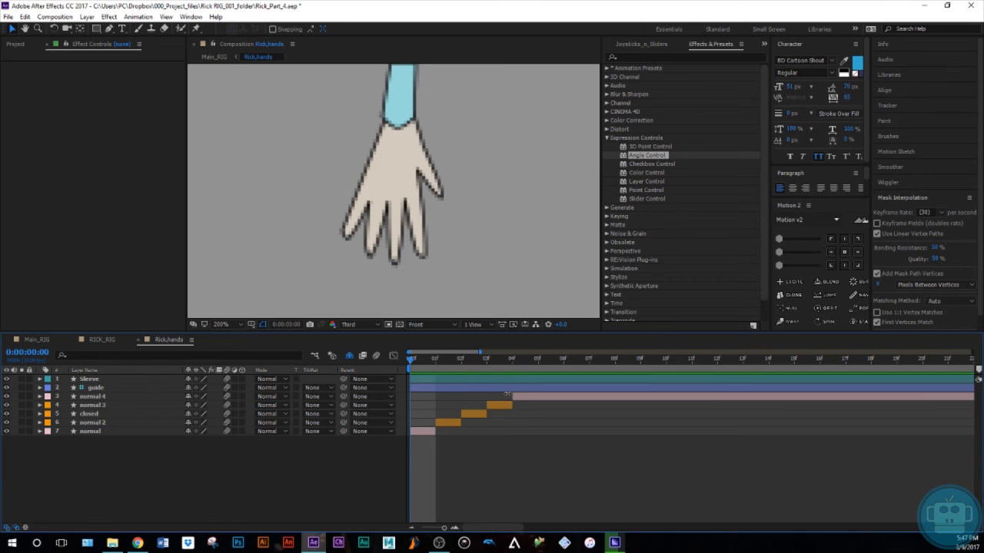
pyautogui.moveTo(420, 362); pyautogui.dragTo(400, 471)
pyautogui.moveTo(403, 470); pyautogui.dragTo(427, 440)
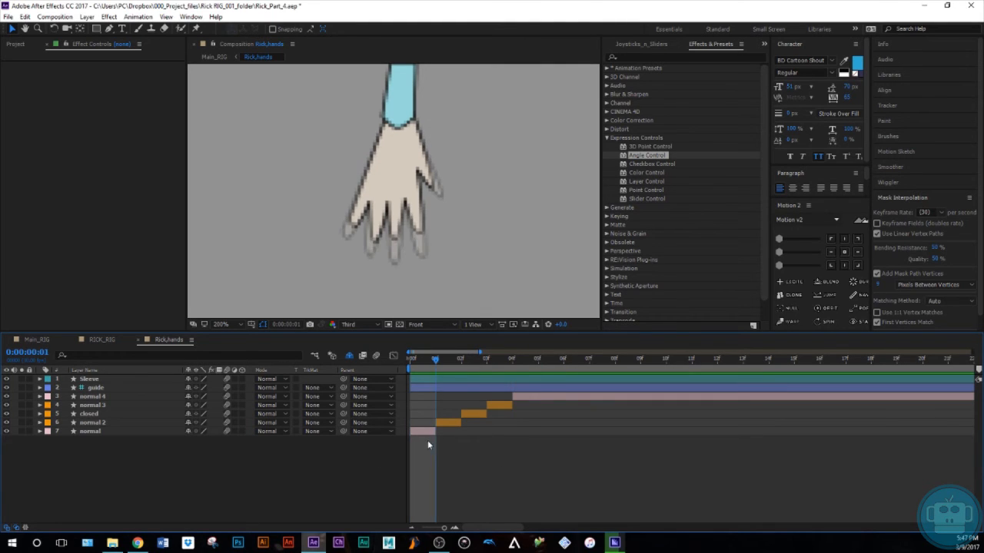
pyautogui.click(139, 341)
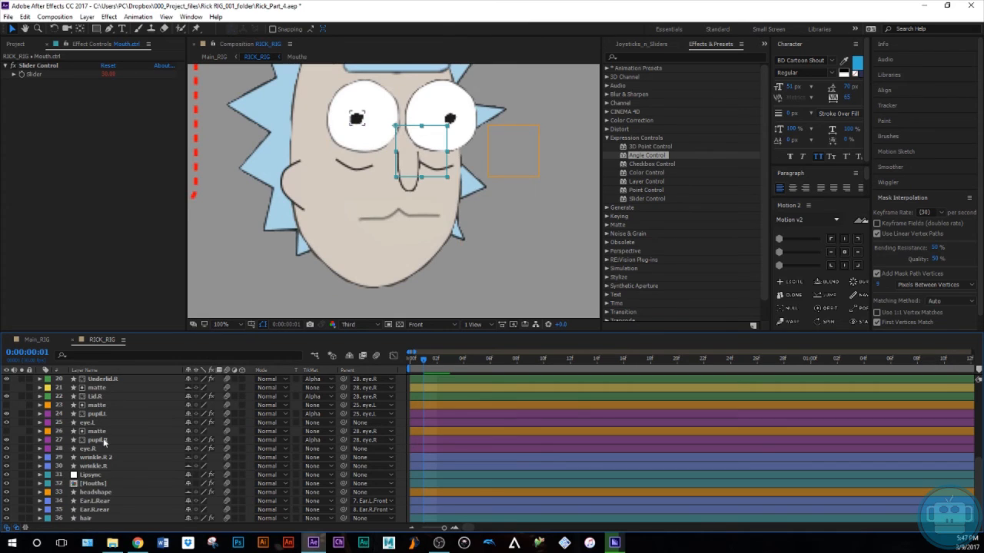
pyautogui.click(35, 340)
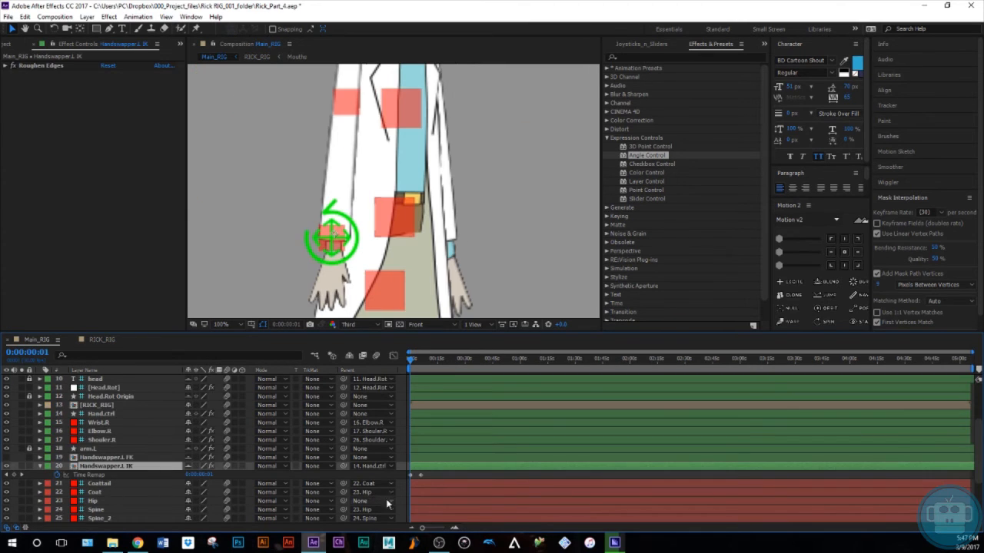
# Link the Time Remap of Handswapper.L IK by expression to Hand.ctrl's Hand.swapper Slider, divided by 100
pyautogui.keyDown('alt'); pyautogui.click(57, 478); pyautogui.keyUp('alt')
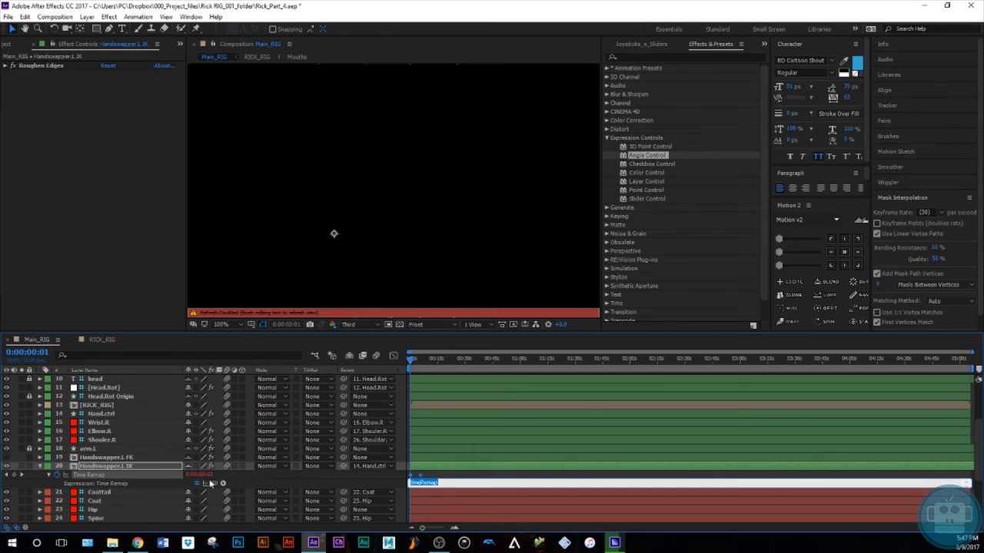
pyautogui.click(247, 481)
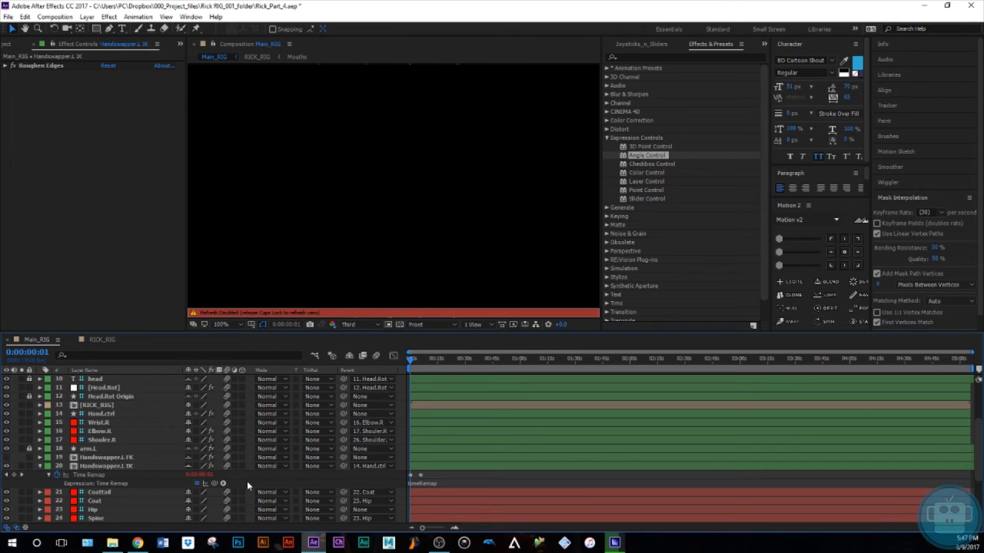
pyautogui.click(97, 414)
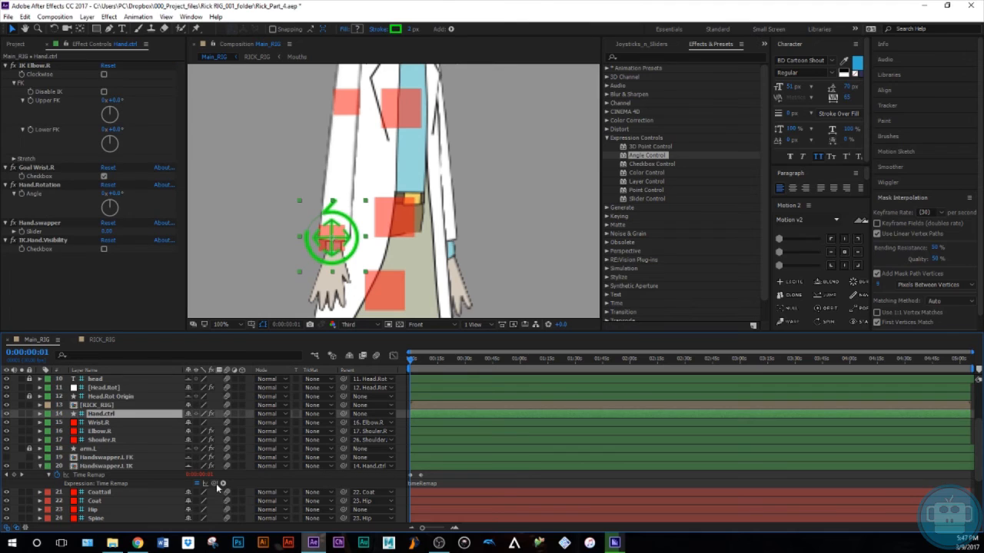
pyautogui.moveTo(216, 483); pyautogui.dragTo(26, 233)
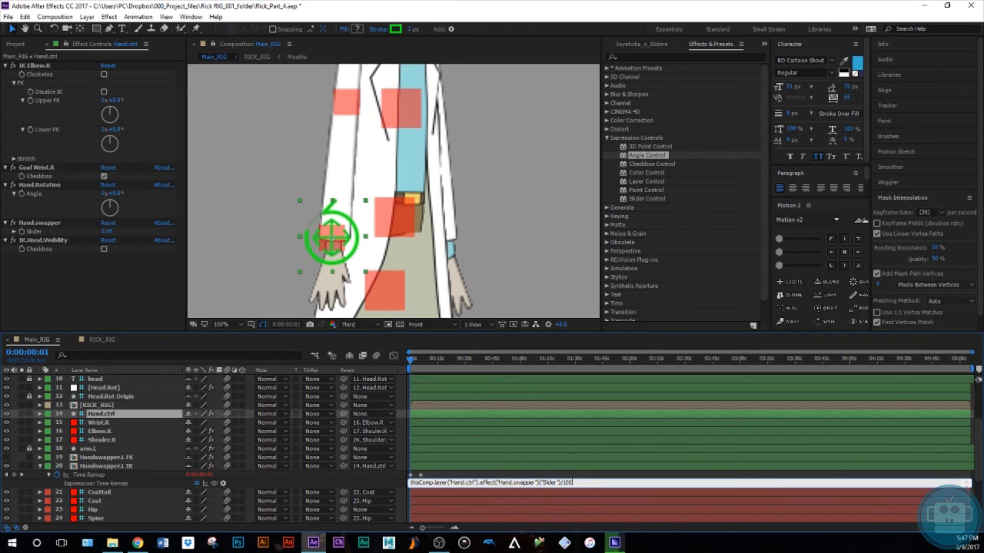
pyautogui.write('/100')
pyautogui.press('Return')
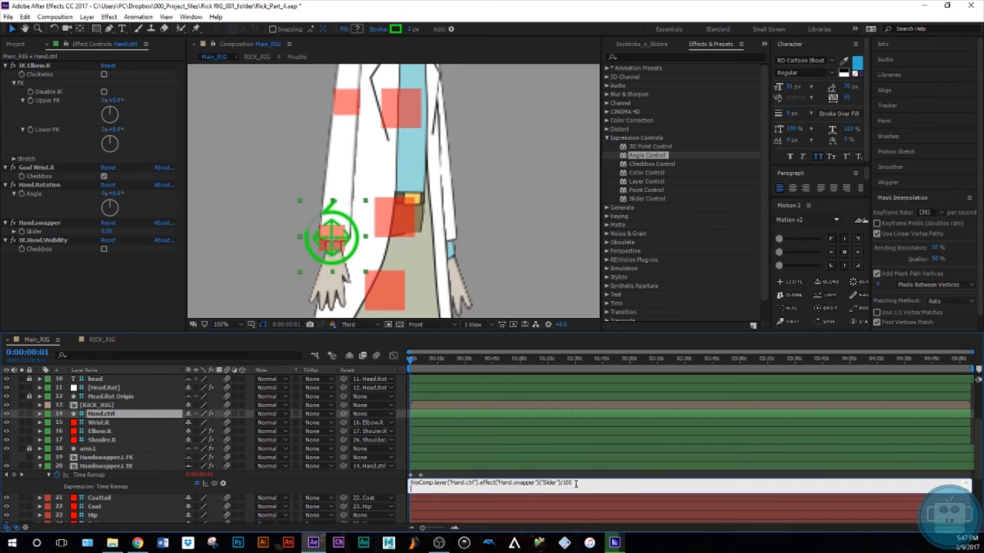
pyautogui.click(66, 295)
# Scrub Hand.ctrl's Hand.swapper slider to test the hand swapping, leaving it at 0
pyautogui.click(43, 187)
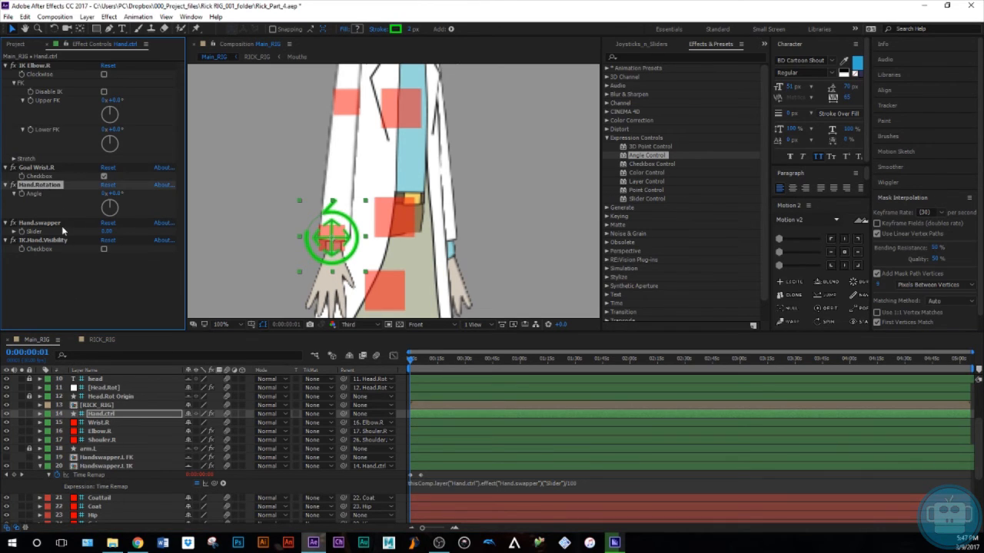
pyautogui.click(60, 224)
pyautogui.moveTo(107, 230)
pyautogui.mouseDown()
pyautogui.moveTo(123, 231)
pyautogui.moveTo(109, 234)
pyautogui.mouseUp()
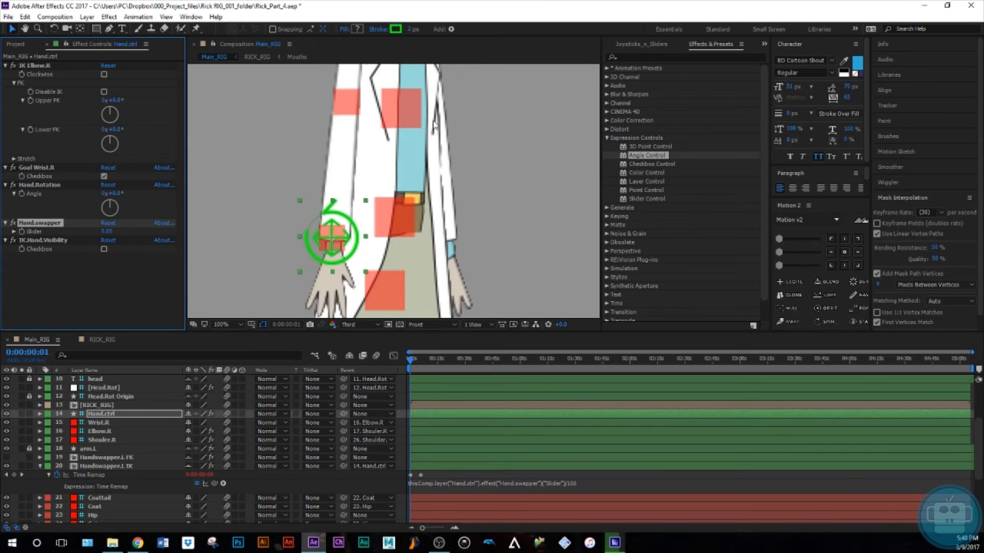
# Collapse the Handswapper.L IK layer's properties and Hand.ctrl's Hand.swapper effect, and select the Hand.Rotation effect
pyautogui.click(40, 467)
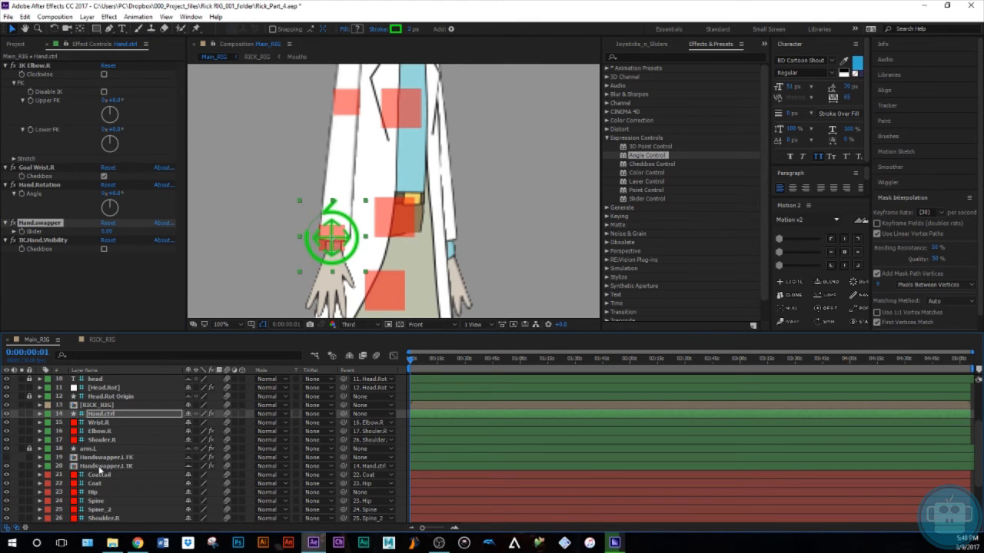
pyautogui.click(5, 223)
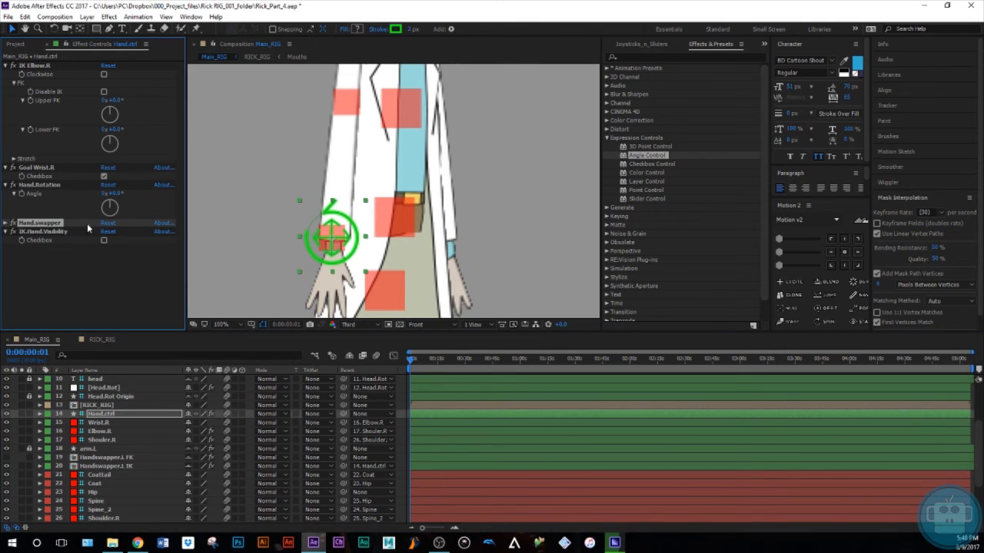
pyautogui.click(39, 187)
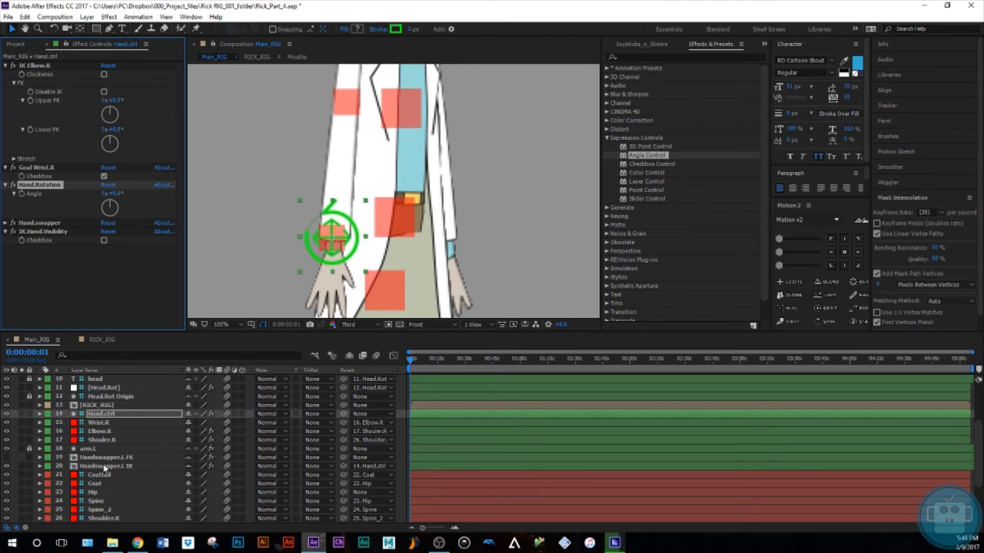
# Link the Rotation of the Handswapper.L IK layer by expression to the Hand.Rotation Angle on Hand.ctrl
pyautogui.click(94, 467)
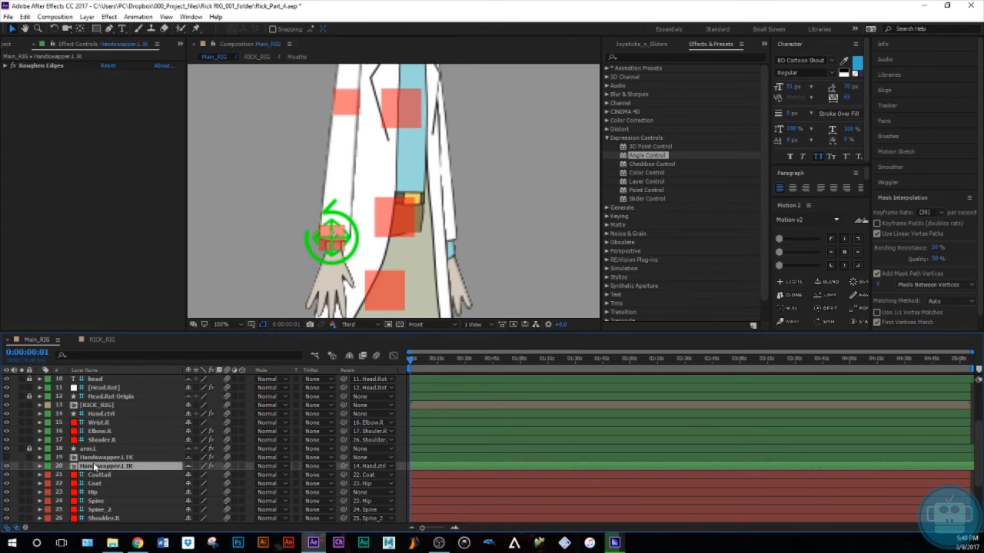
pyautogui.press('r')
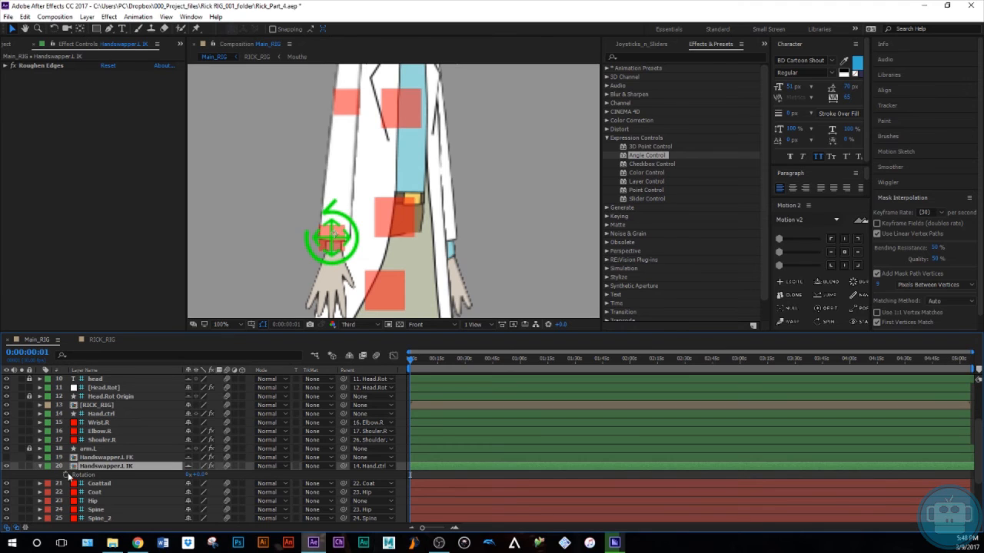
pyautogui.keyDown('alt'); pyautogui.click(66, 476); pyautogui.keyUp('alt')
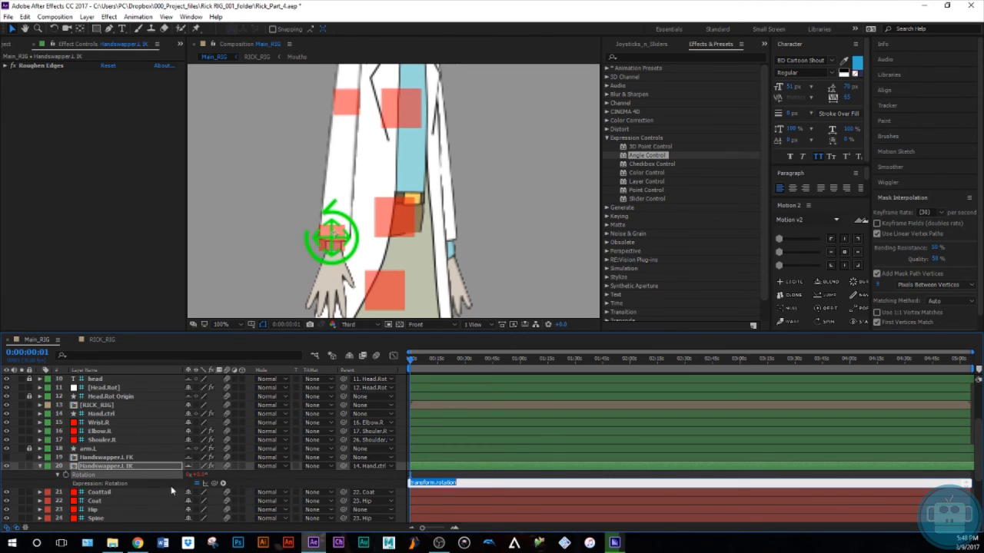
pyautogui.click(251, 481)
pyautogui.click(99, 464)
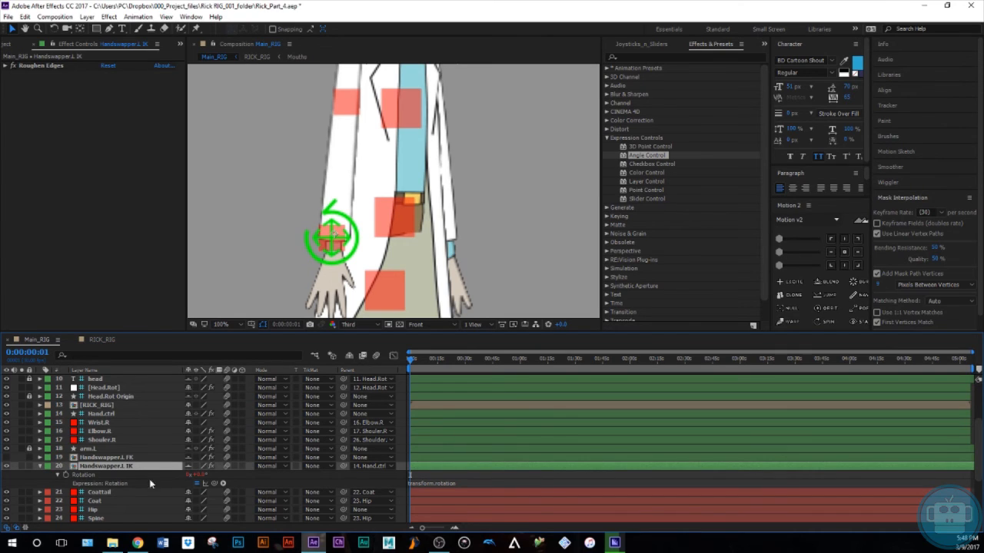
pyautogui.click(103, 414)
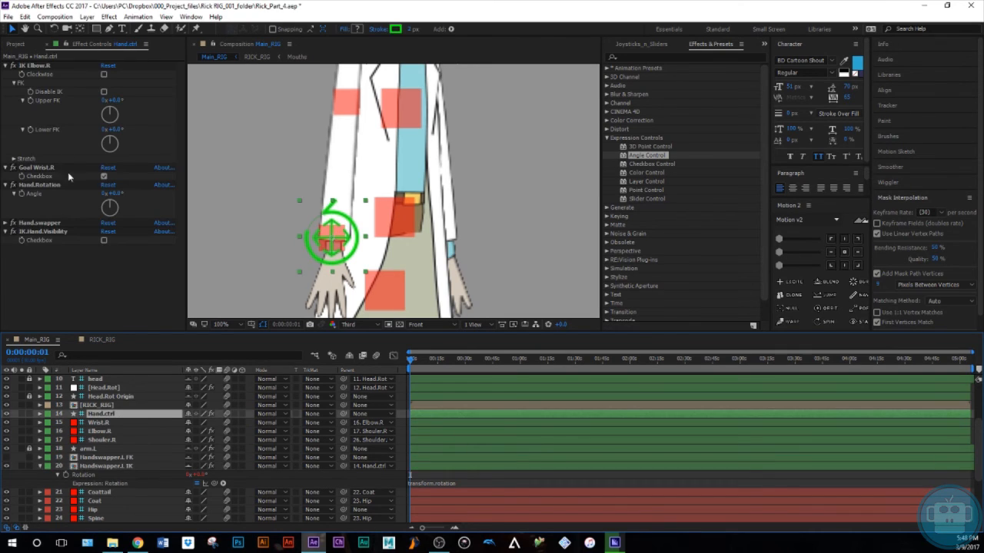
pyautogui.moveTo(216, 484); pyautogui.dragTo(24, 197)
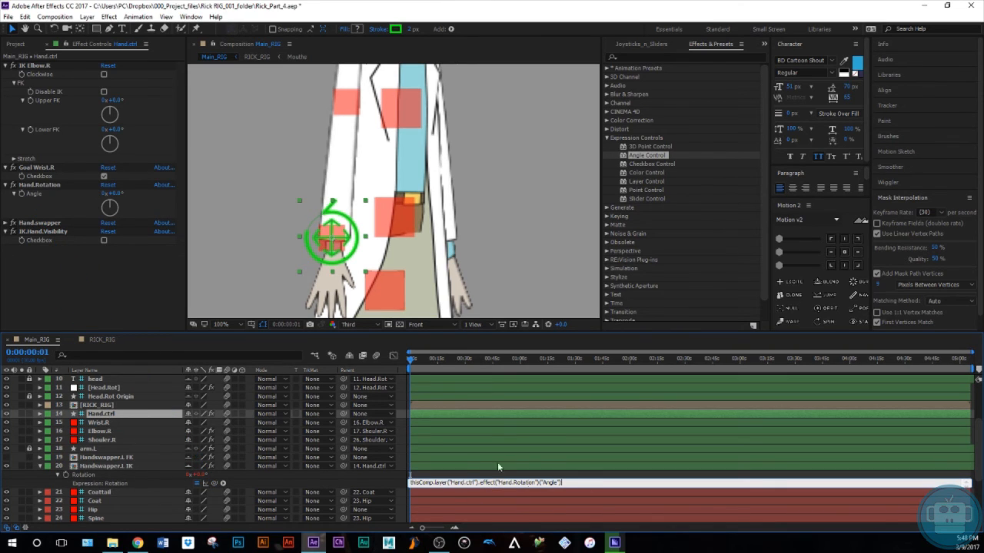
pyautogui.click(296, 484)
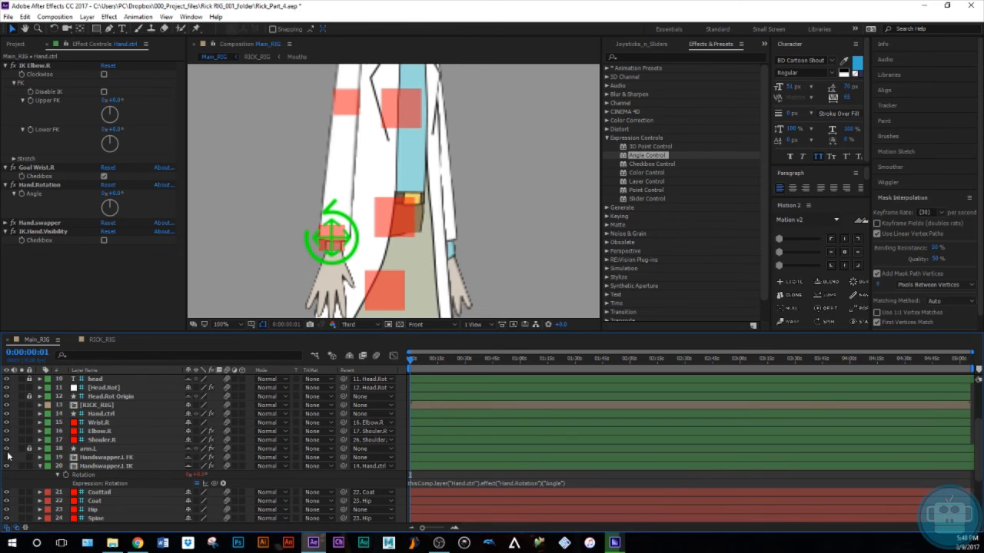
# Test the wrist rotation with Hand.ctrl's Hand.Rotation angle and reset it to 0 revolutions and 0 degrees
pyautogui.moveTo(109, 207)
pyautogui.mouseDown()
pyautogui.moveTo(118, 193)
pyautogui.moveTo(100, 201)
pyautogui.moveTo(119, 190)
pyautogui.moveTo(113, 206)
pyautogui.mouseUp()
pyautogui.write('0')
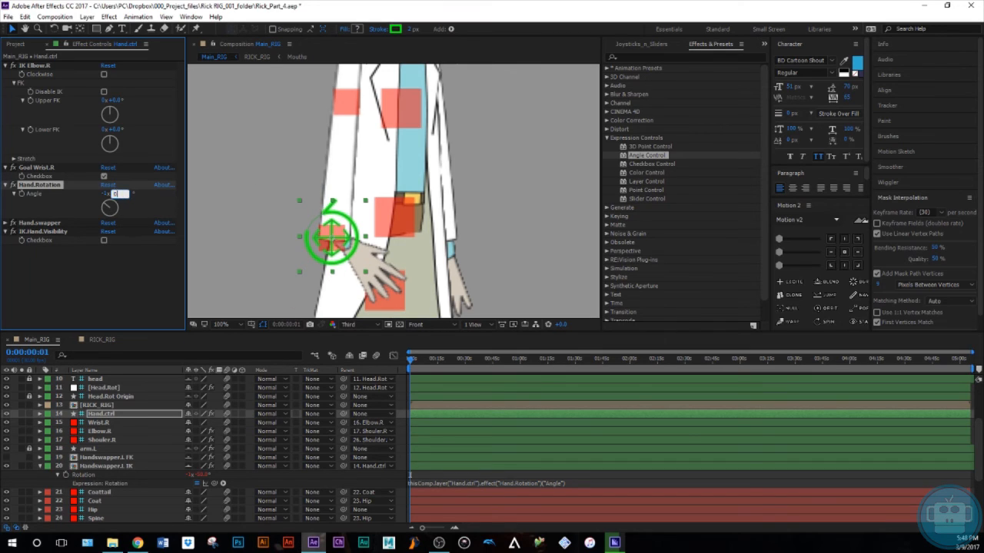
pyautogui.press('Return')
pyautogui.click(106, 193)
pyautogui.write('0')
pyautogui.press('Return')
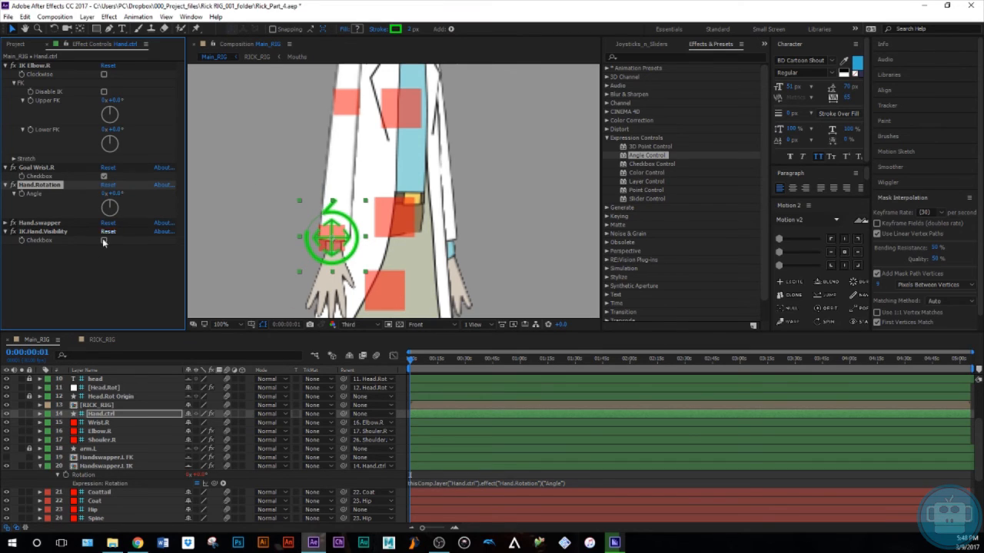
# Collapse the Hand.Rotation, Goal Wrist.R and IK Elbow.R effects on Hand.ctrl
pyautogui.click(101, 270)
pyautogui.click(11, 185)
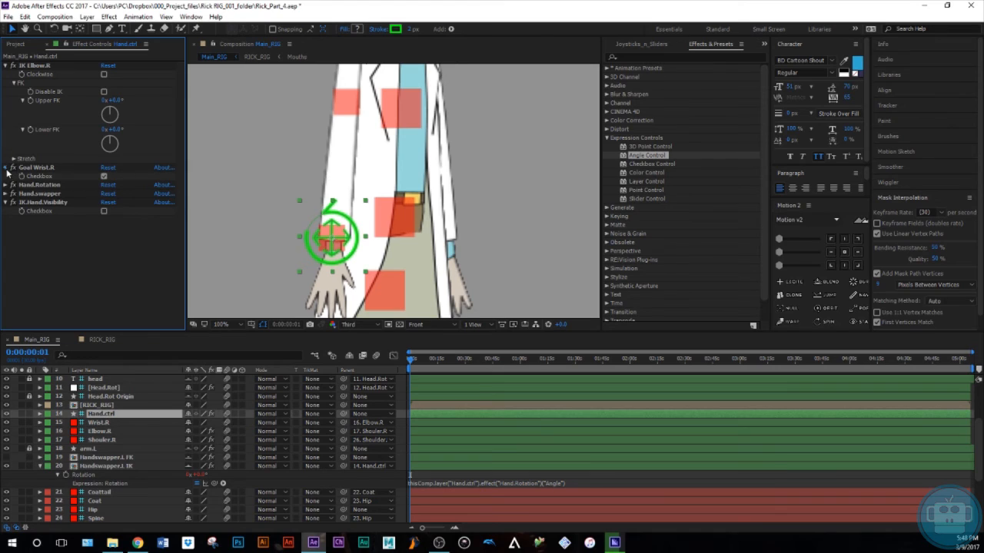
pyautogui.click(7, 67)
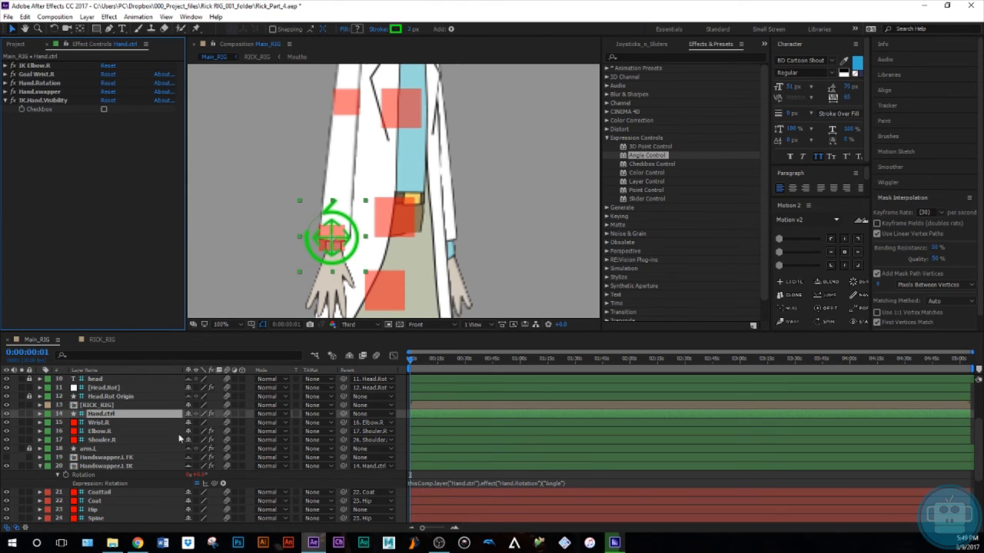
# Keyframe the Opacity of the Handswapper.L IK layer and move the current time to frame 2
pyautogui.click(108, 468)
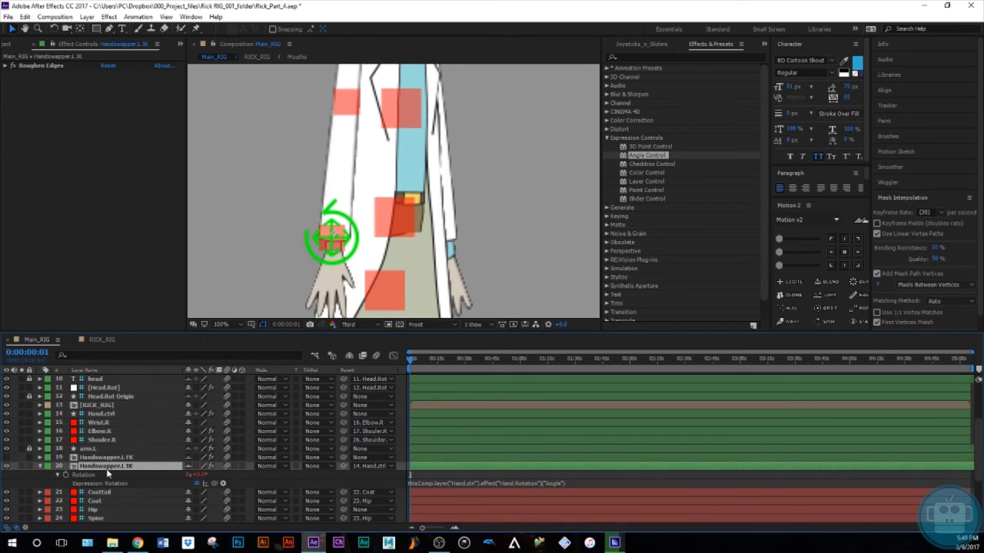
pyautogui.press('t')
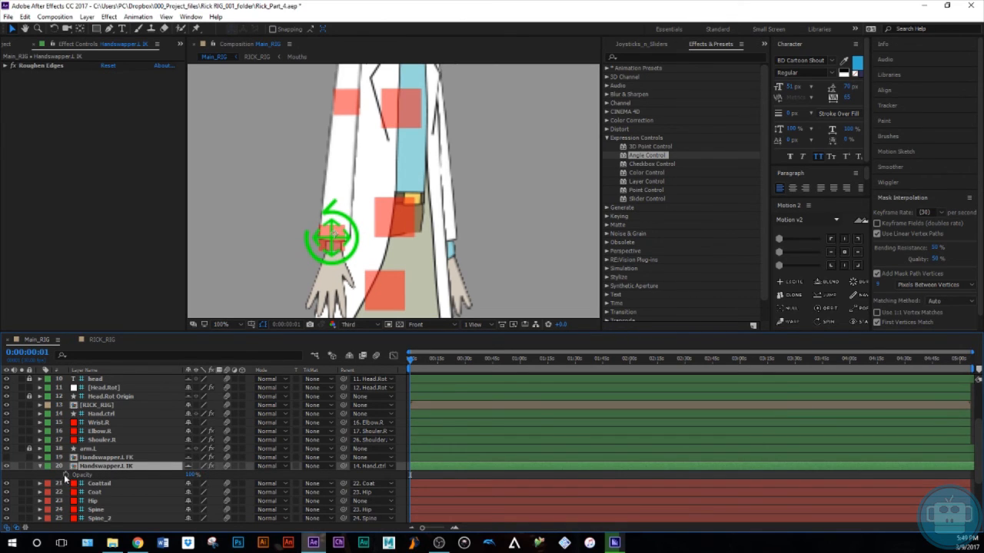
pyautogui.click(86, 475)
pyautogui.press('pagedown')
pyautogui.moveTo(970, 352); pyautogui.dragTo(413, 367)
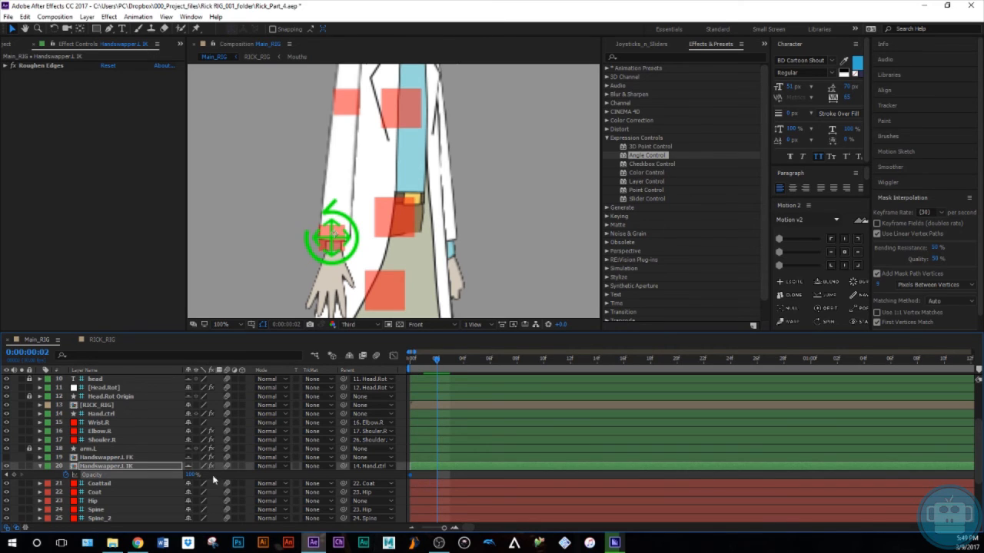
# Link the Opacity of Handswapper.L IK by expression to Hand.ctrl's IK.Hand.Visibility Checkbox, multiplied by 100
pyautogui.keyDown('alt'); pyautogui.click(67, 476); pyautogui.keyUp('alt')
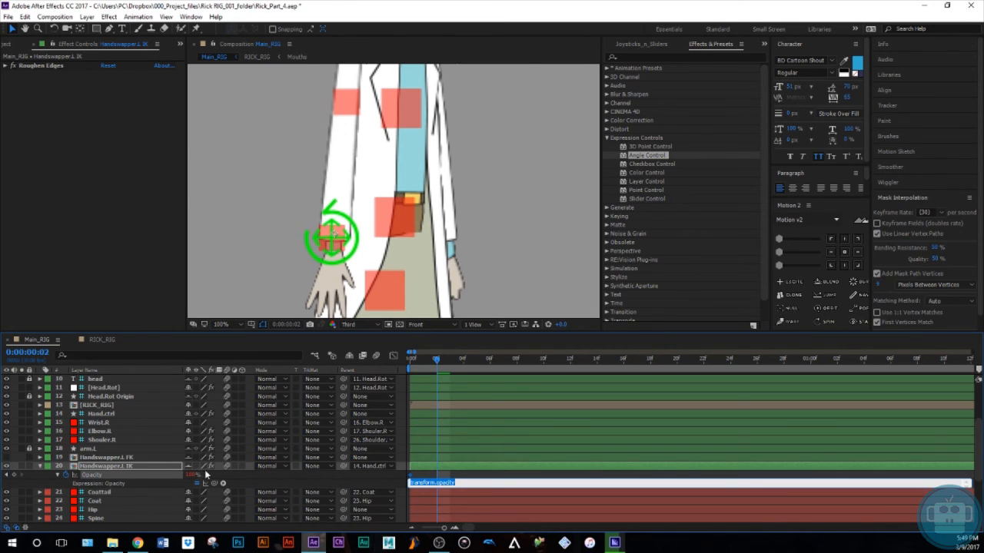
pyautogui.click(100, 415)
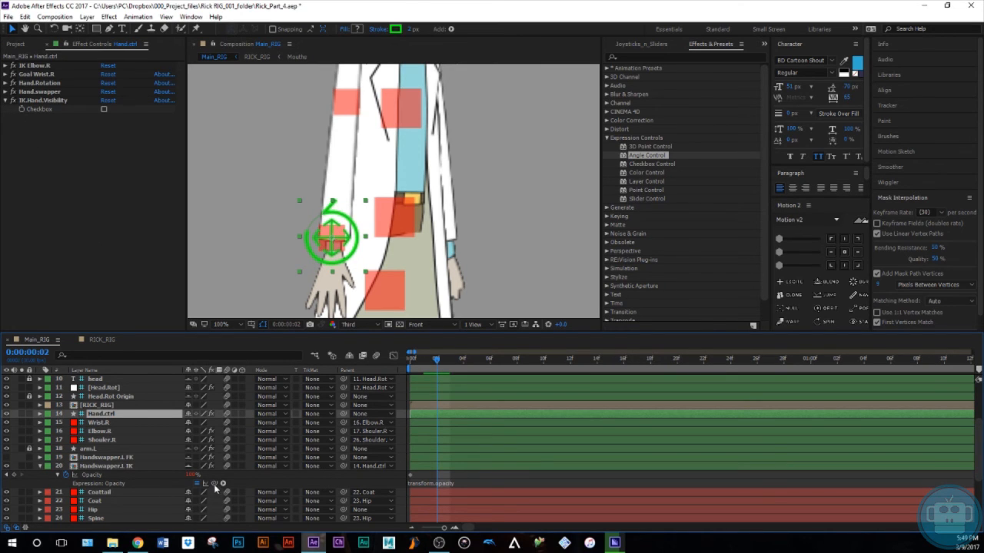
pyautogui.moveTo(215, 484); pyautogui.dragTo(23, 109)
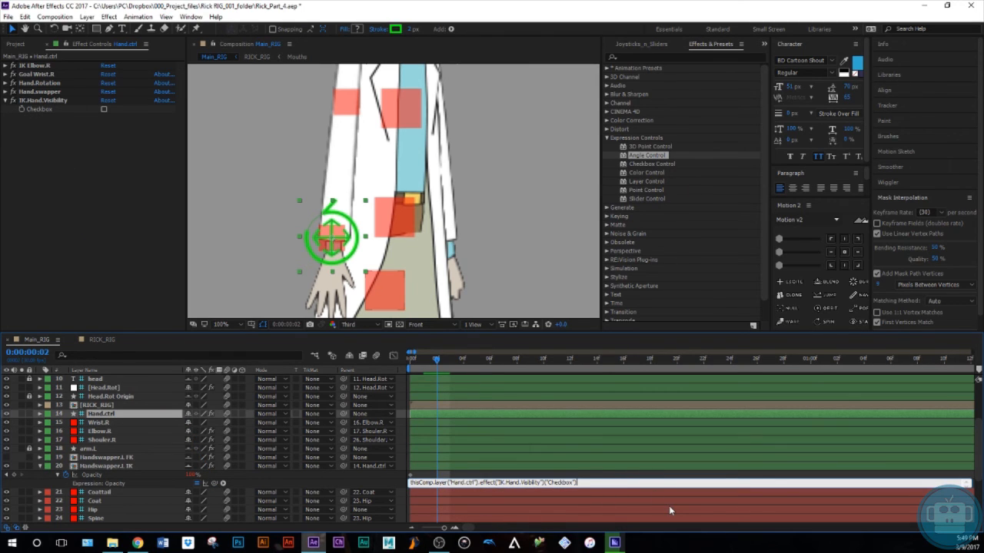
pyautogui.write('*100')
pyautogui.click(266, 479)
pyautogui.click(127, 466)
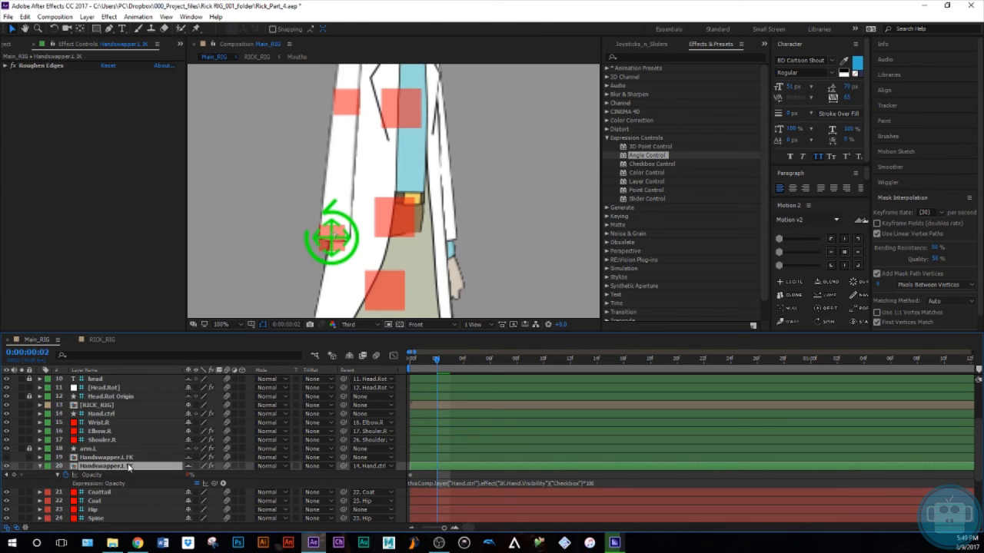
# Toggle Hand.ctrl's IK.Hand.Visibility checkbox repeatedly to test the IK hand's visibility, leaving it enabled
pyautogui.click(102, 415)
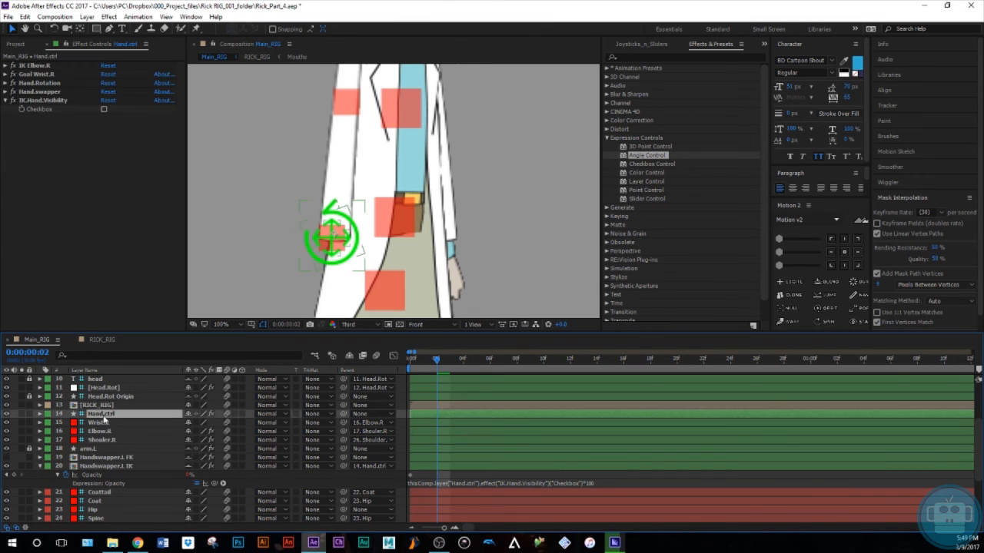
pyautogui.click(49, 101)
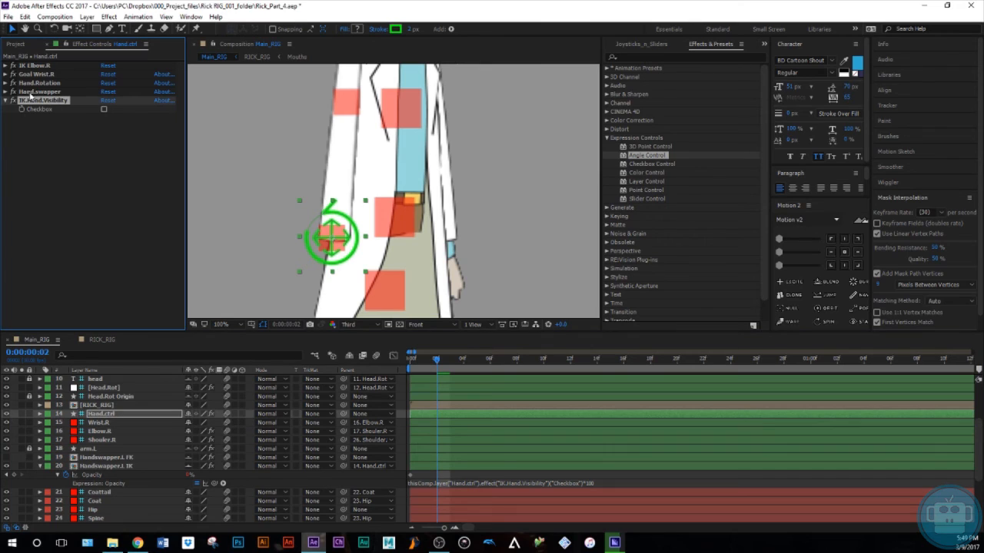
pyautogui.click(103, 109)
pyautogui.click(104, 109)
pyautogui.click(104, 109)
pyautogui.click(104, 109)
pyautogui.click(103, 109)
pyautogui.click(104, 109)
pyautogui.click(104, 109)
pyautogui.click(104, 109)
pyautogui.click(104, 109)
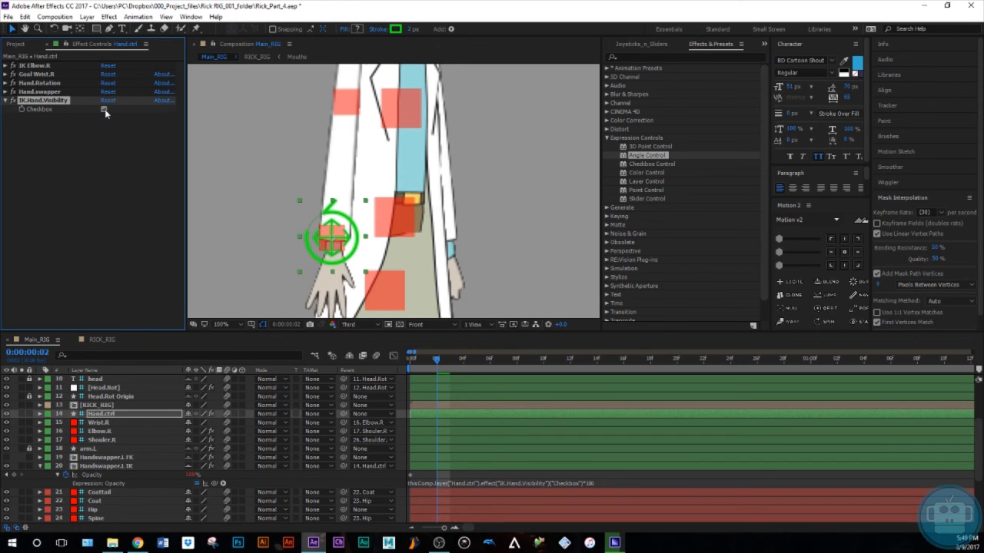
# Collapse the Handswapper.L IK layer's properties and select the Hand.ctrl layer
pyautogui.click(40, 466)
pyautogui.click(107, 467)
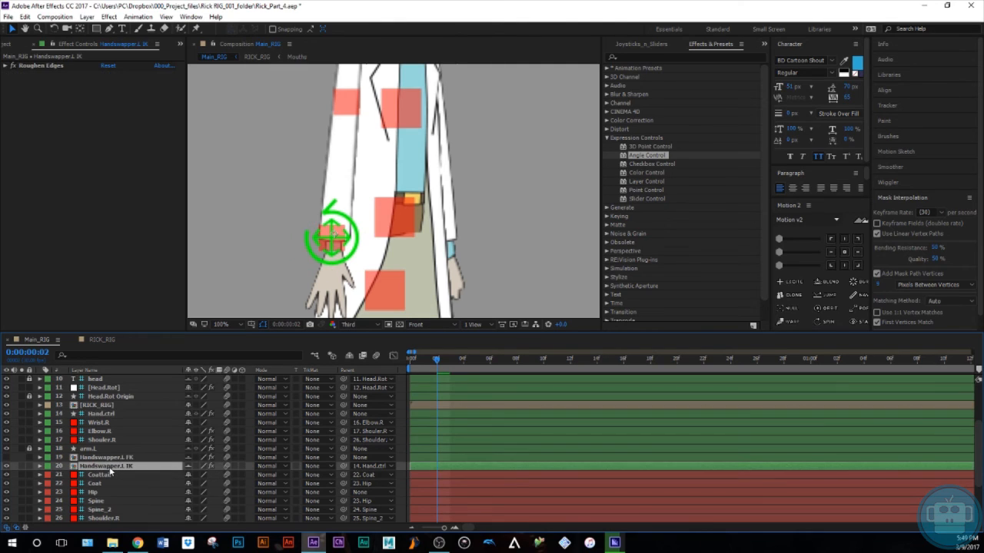
pyautogui.click(100, 413)
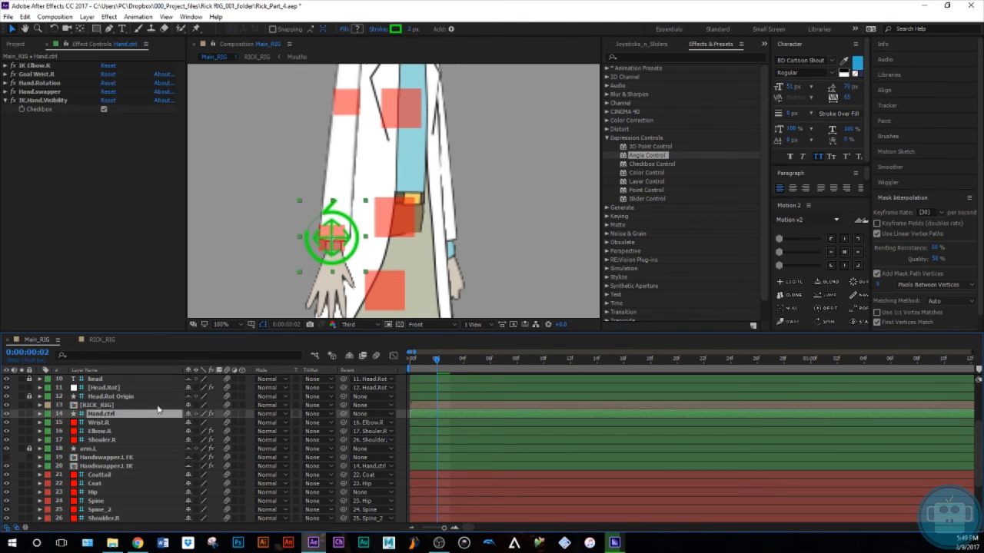
pyautogui.click(311, 192)
pyautogui.moveTo(310, 192); pyautogui.dragTo(302, 238)
# Compare the FK and IK hands by switching layer visibility, and delete the old Handswapper.L FK layer
pyautogui.click(121, 458)
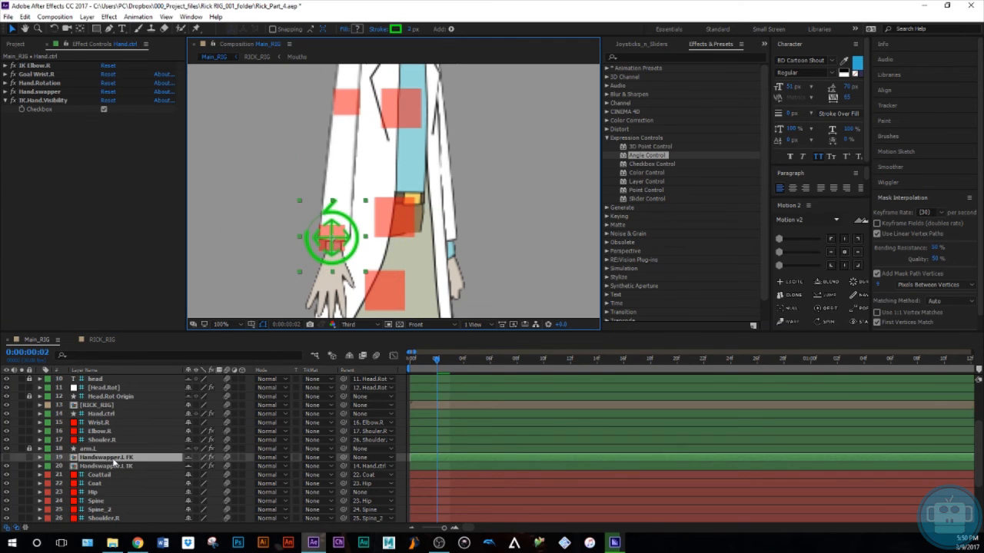
pyautogui.click(6, 466)
pyautogui.click(6, 466)
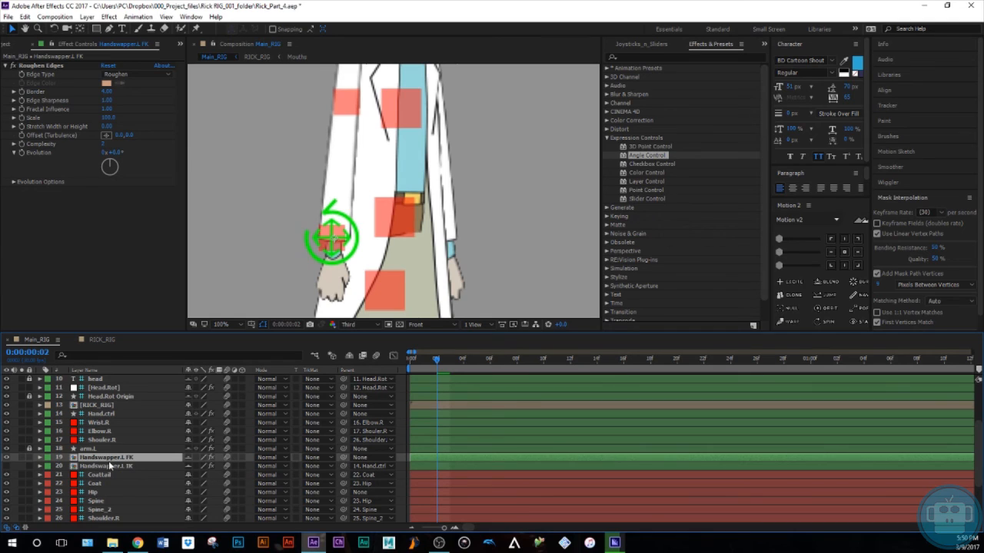
pyautogui.press('Delete')
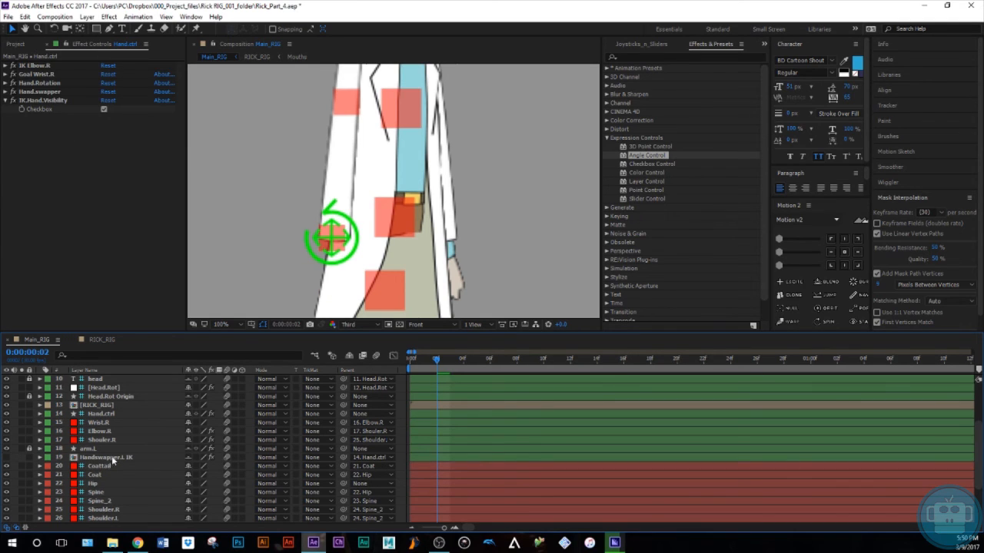
# Show the Handswapper.L IK layer again, duplicate it and rename the copy Handswapper.L FK
pyautogui.click(6, 458)
pyautogui.click(106, 458)
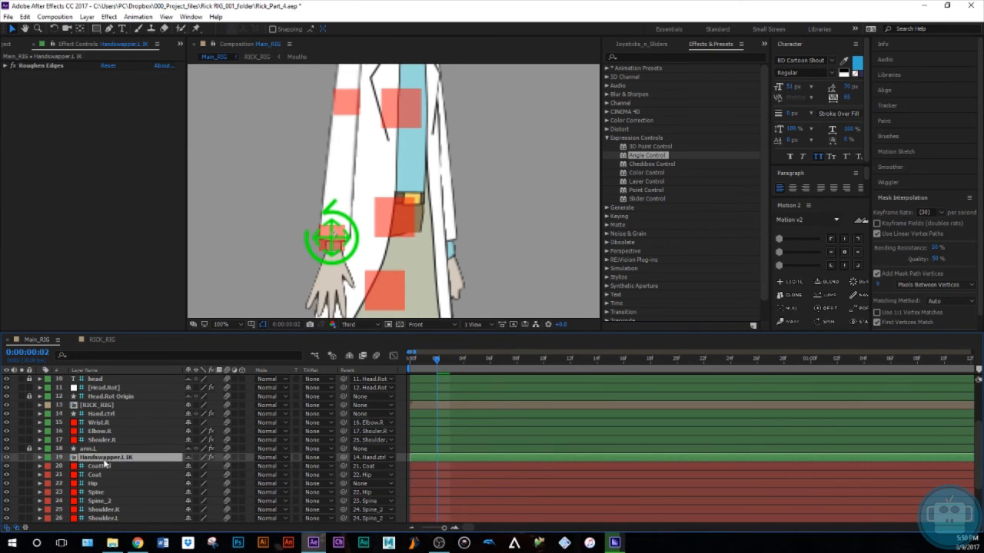
pyautogui.hotkey('ctrl', 'd')
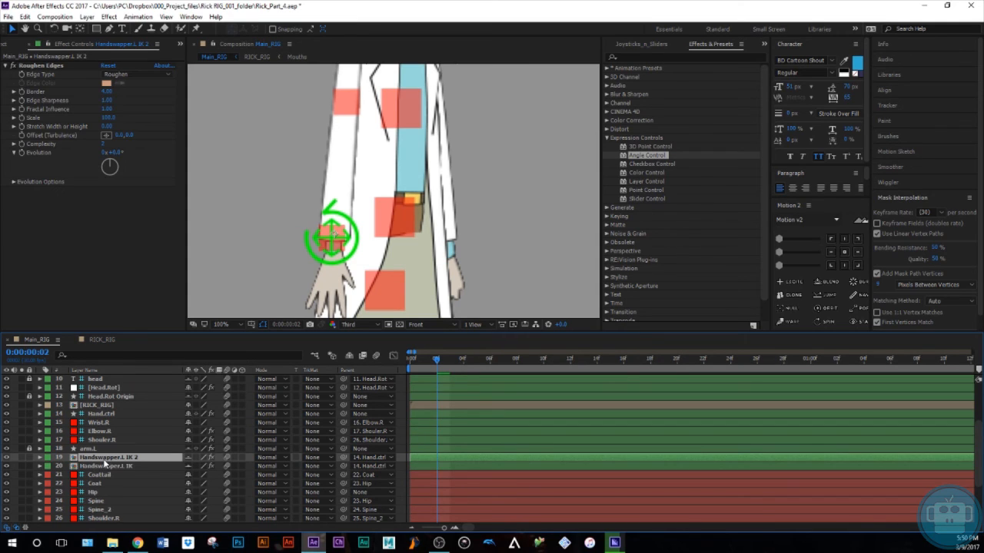
pyautogui.press('Return')
pyautogui.click(102, 458)
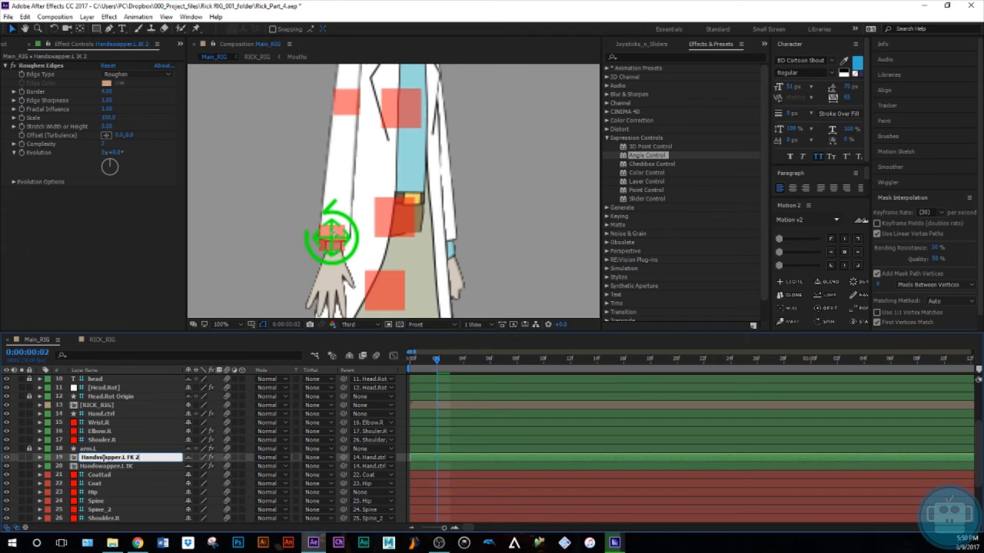
pyautogui.press('Return')
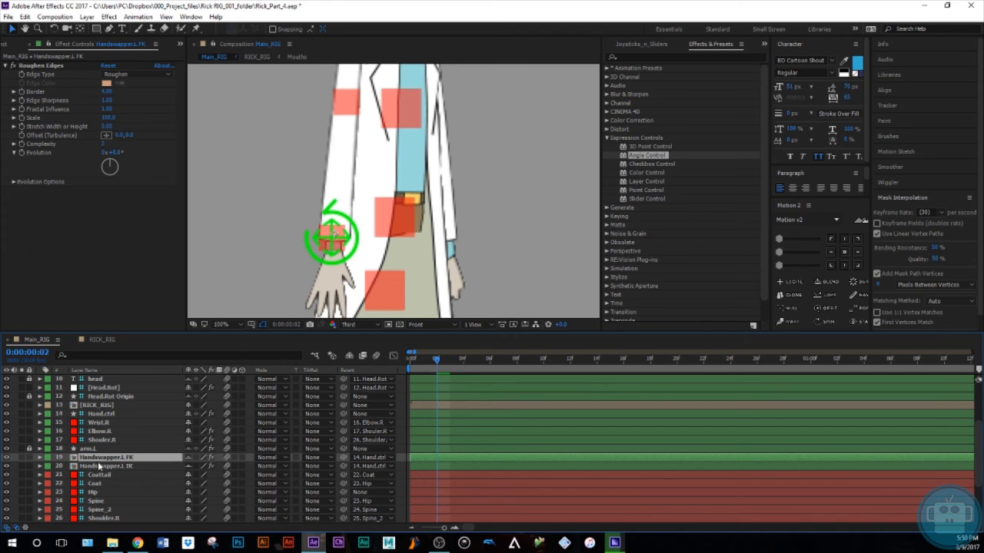
# Parent the Handswapper.L FK layer to Wrist.R
pyautogui.click(40, 458)
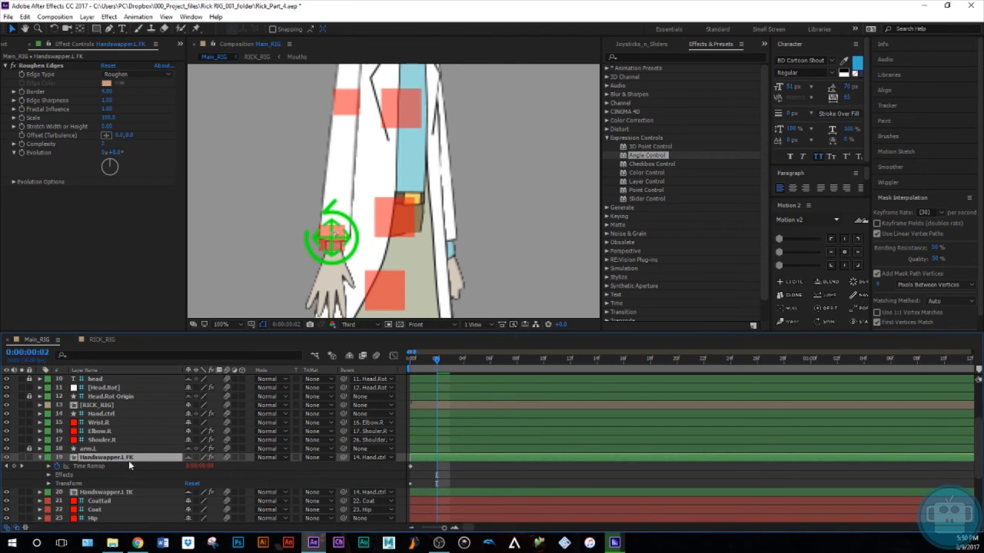
pyautogui.click(40, 458)
pyautogui.moveTo(343, 458); pyautogui.dragTo(136, 421)
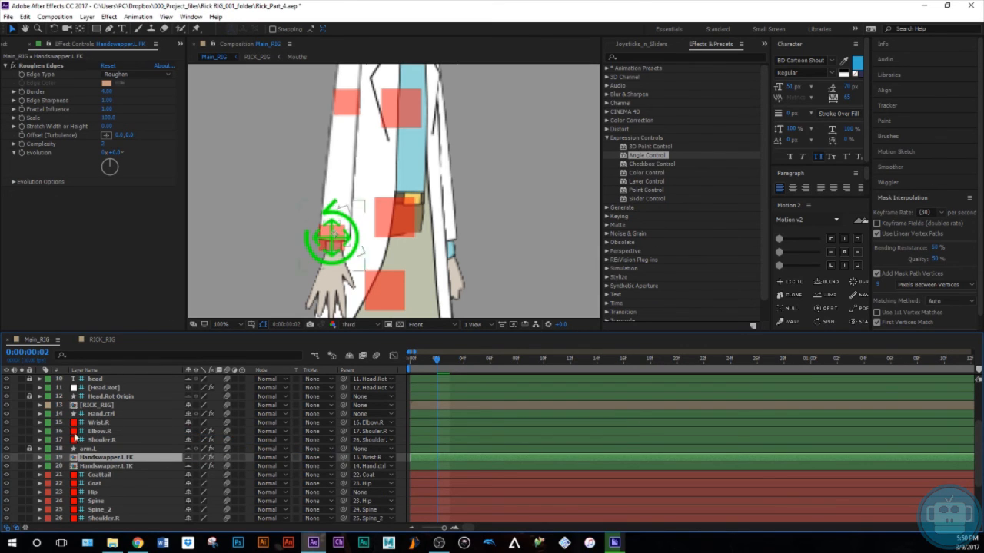
# On Hand.ctrl, enable Disable IK in the IK Elbow.R effect and turn off the IK.Hand.Visibility checkbox
pyautogui.click(103, 414)
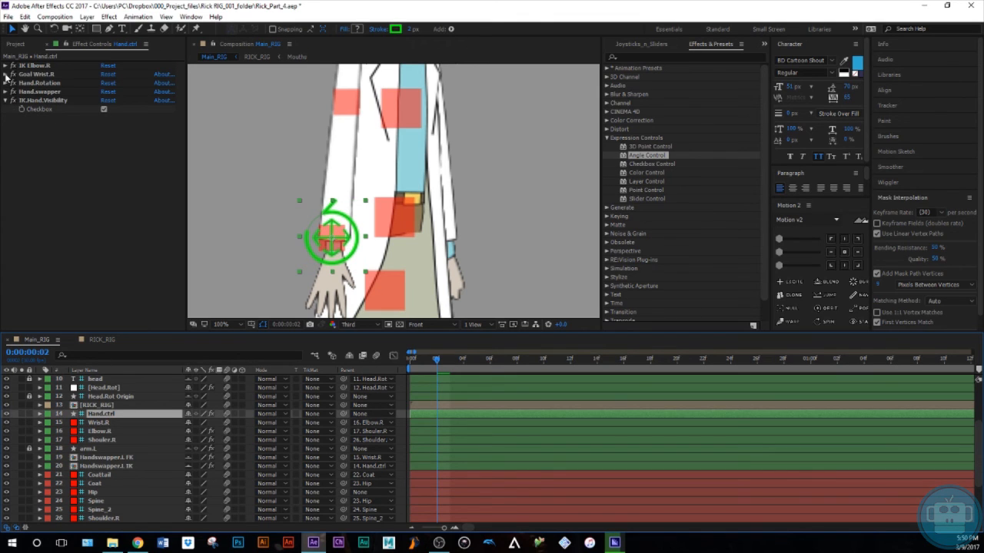
pyautogui.click(7, 66)
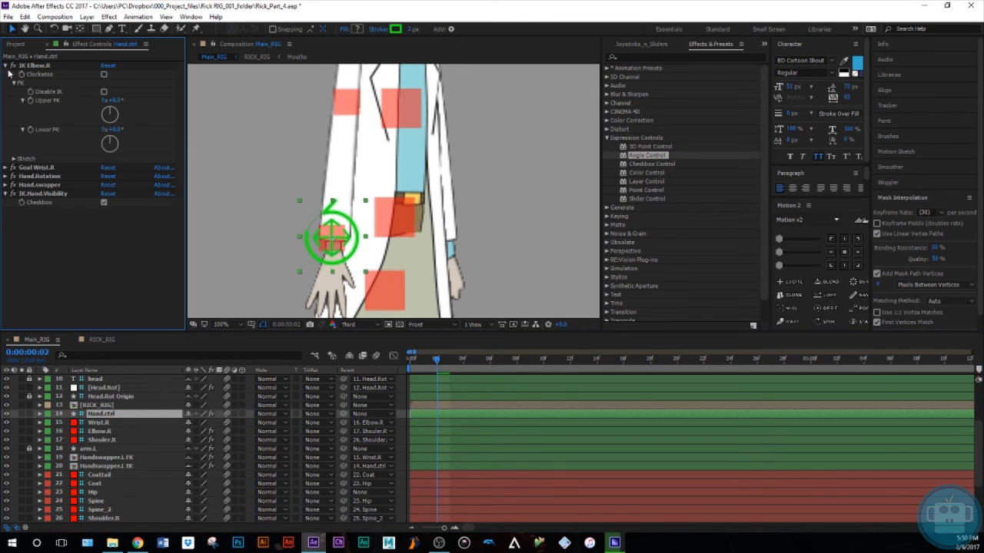
pyautogui.click(104, 93)
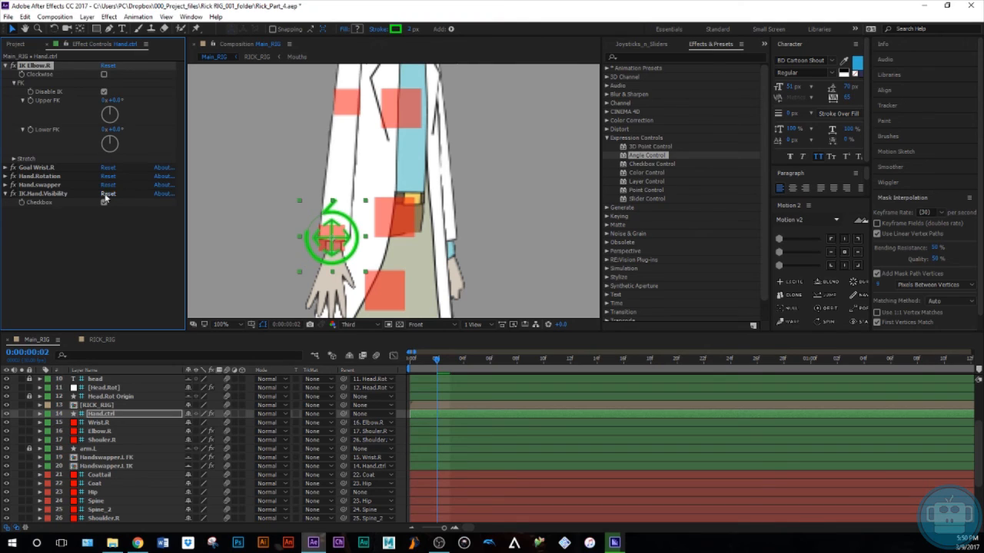
pyautogui.click(103, 203)
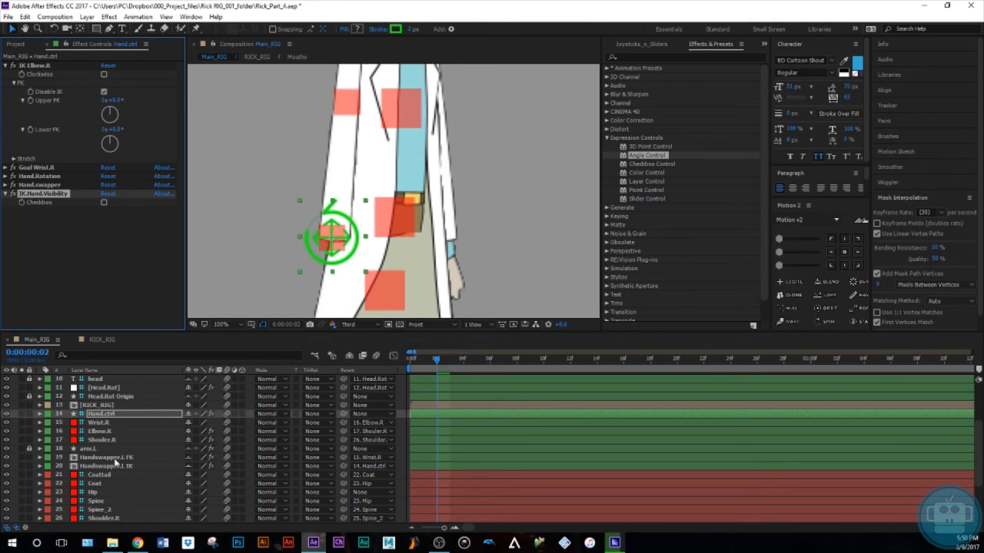
# Remove the expression from the Opacity of the Handswapper.L FK layer
pyautogui.click(107, 457)
pyautogui.press('t')
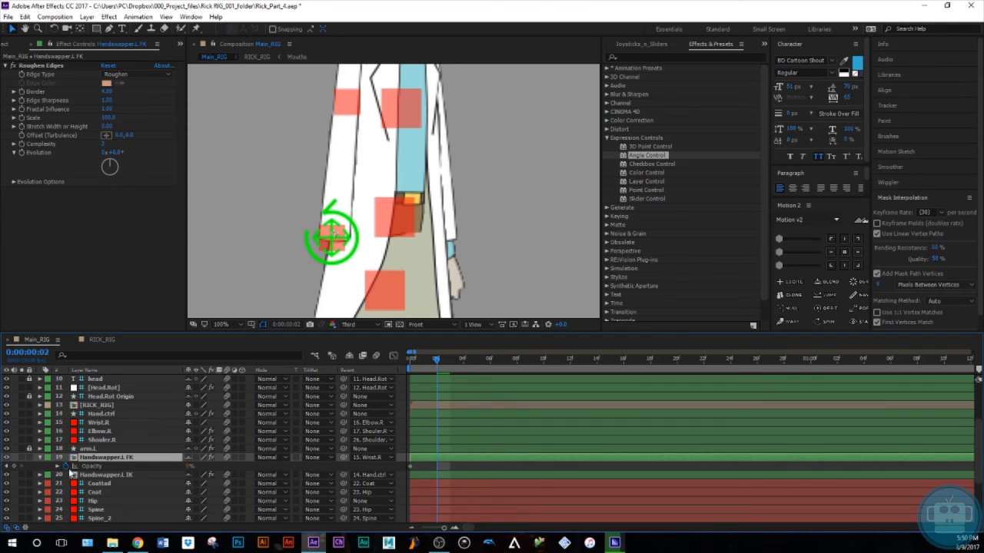
pyautogui.keyDown('alt'); pyautogui.click(66, 467); pyautogui.keyUp('alt')
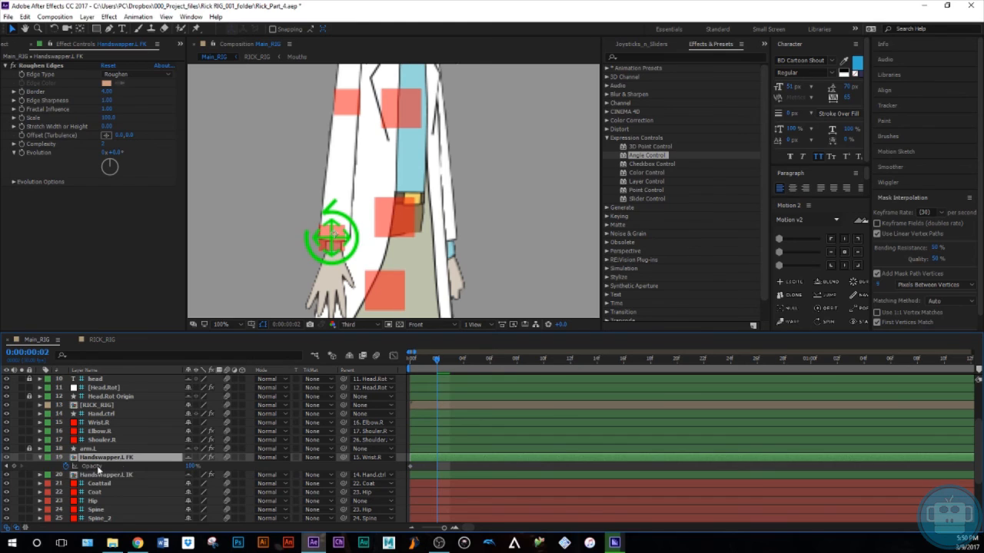
# Check the Opacity property of the Handswapper.L IK layer, hide it again and reselect Handswapper.L FK
pyautogui.click(127, 475)
pyautogui.press('t')
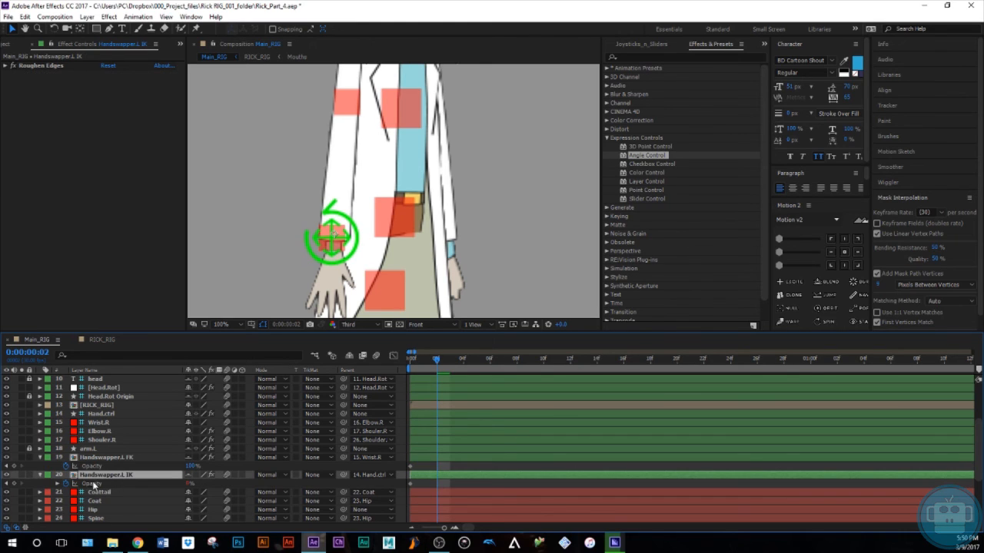
pyautogui.press('t')
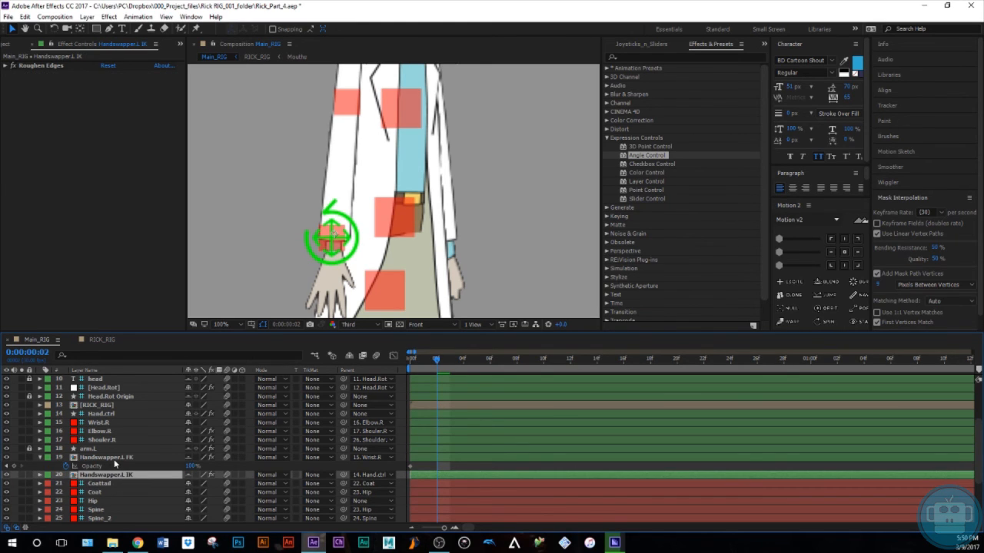
pyautogui.click(112, 459)
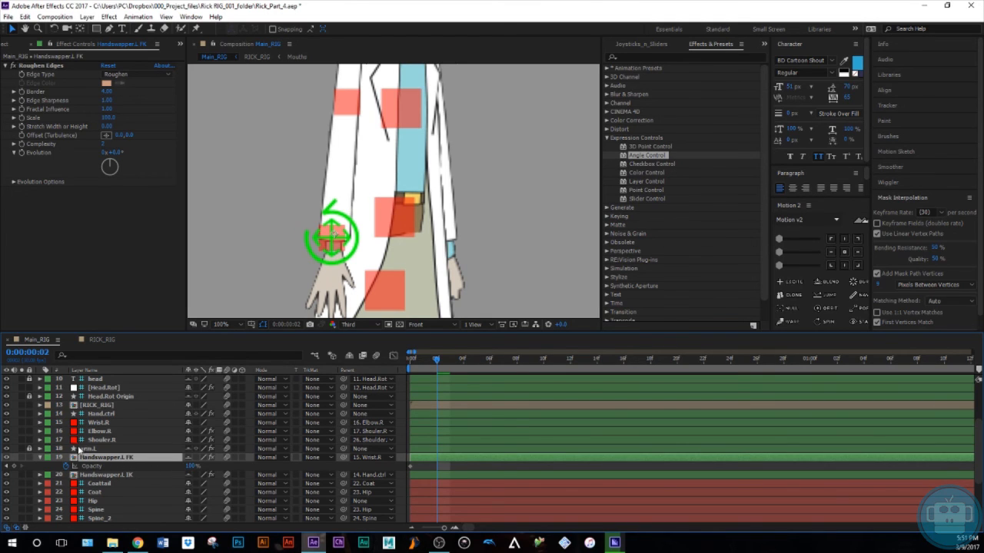
# Rotate the upper arm in FK by setting Hand.ctrl's Upper FK angle to -30°
pyautogui.click(106, 413)
pyautogui.moveTo(115, 115); pyautogui.dragTo(111, 115)
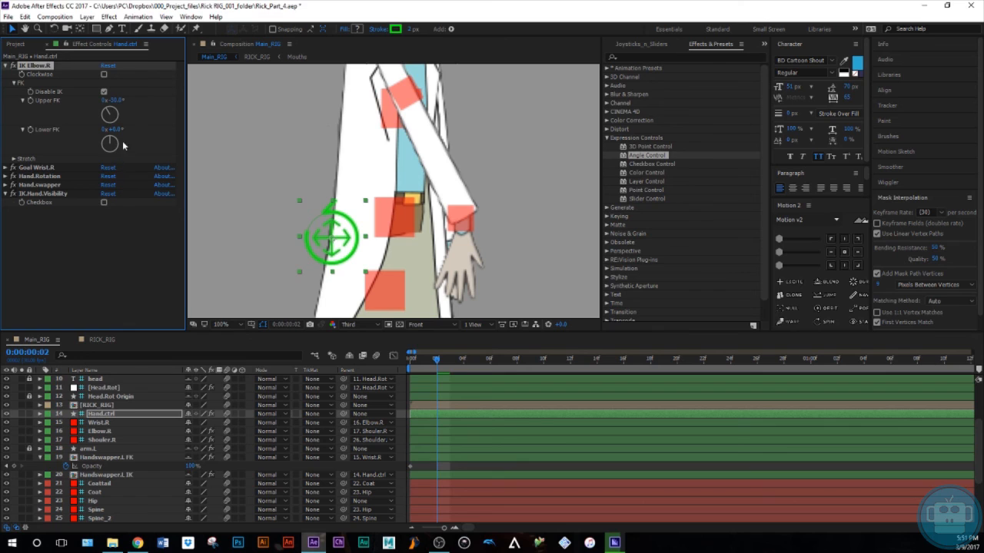
# Test Hand.ctrl's Hand.Rotation angle and Hand.swapper slider on the FK hand, leaving both at 0
pyautogui.click(6, 177)
pyautogui.moveTo(113, 199); pyautogui.dragTo(113, 196)
pyautogui.hotkey('ctrl', 'z')
pyautogui.click(6, 214)
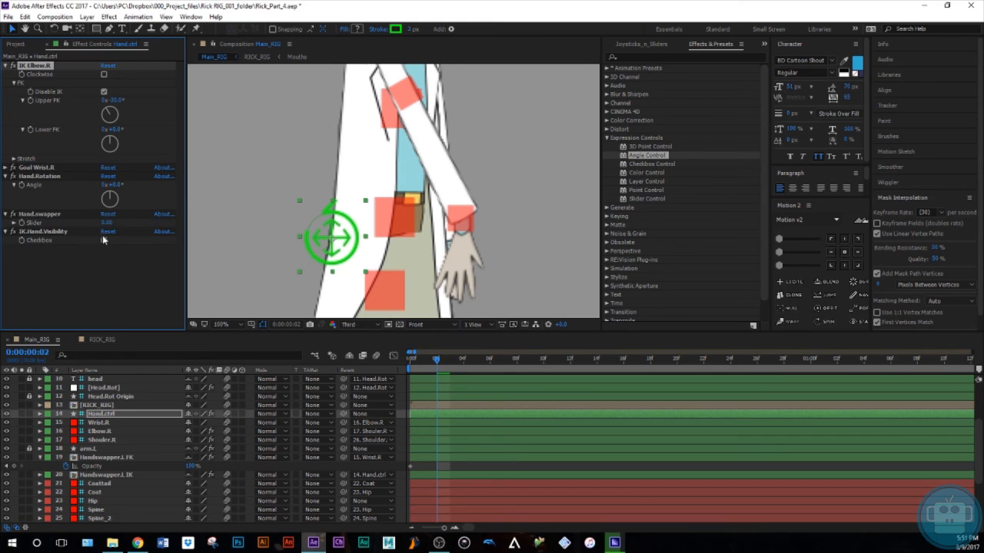
pyautogui.moveTo(107, 222)
pyautogui.mouseDown()
pyautogui.moveTo(121, 221)
pyautogui.moveTo(106, 226)
pyautogui.moveTo(116, 230)
pyautogui.mouseUp()
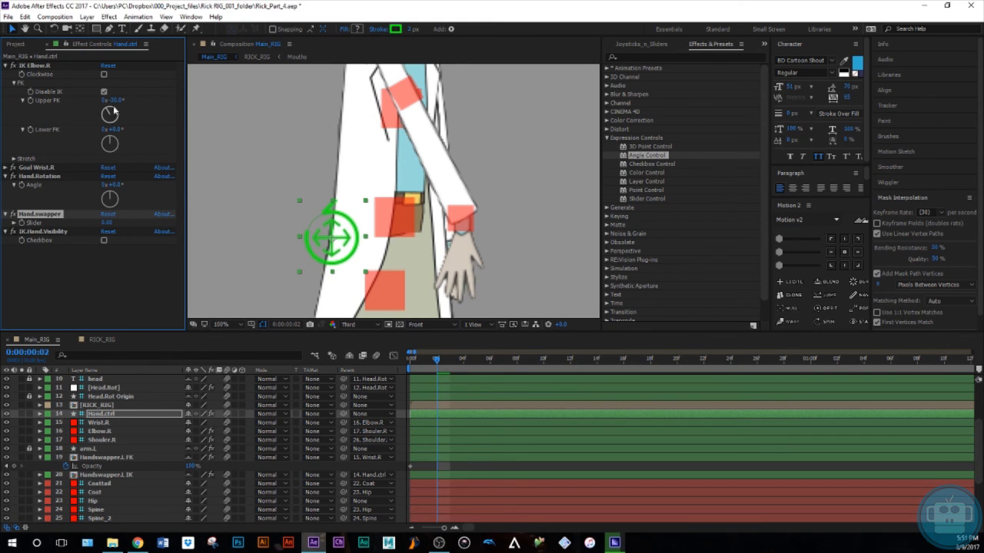
# Test bending the forearm with Hand.ctrl's Lower FK angle, undo that bend, and set the Upper FK angle to 0°
pyautogui.moveTo(109, 141)
pyautogui.mouseDown()
pyautogui.moveTo(113, 131)
pyautogui.moveTo(103, 148)
pyautogui.mouseUp()
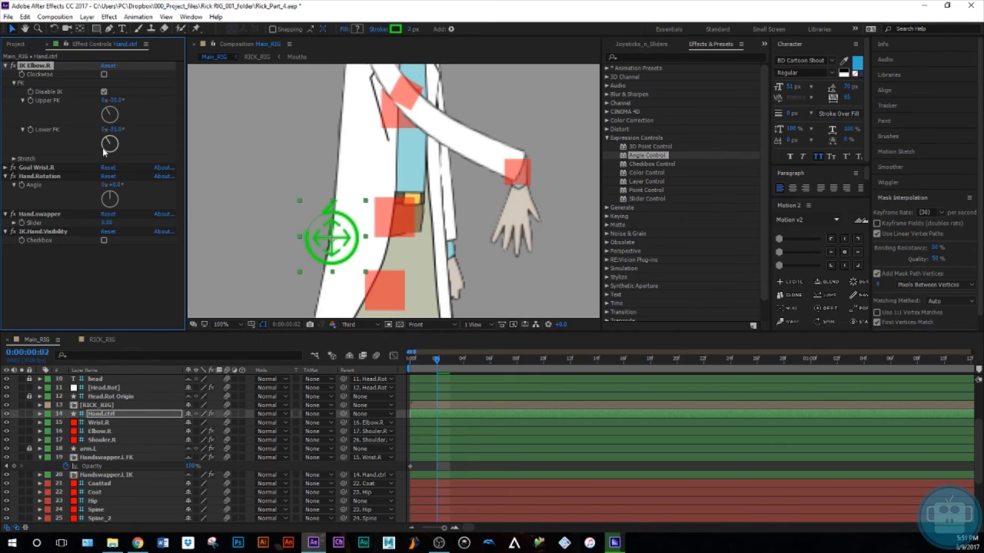
pyautogui.hotkey('ctrl', 'z')
pyautogui.click(115, 101)
pyautogui.write('0')
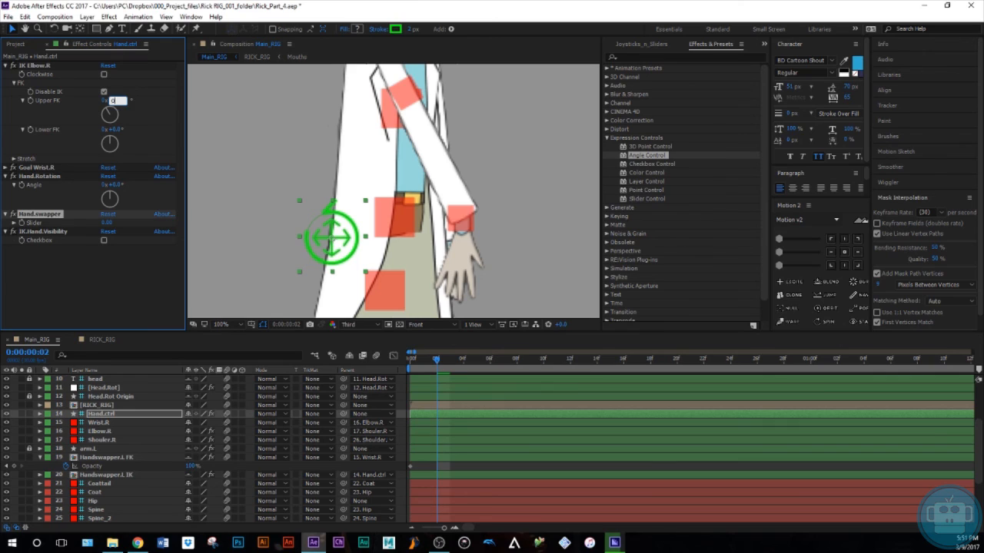
pyautogui.press('Return')
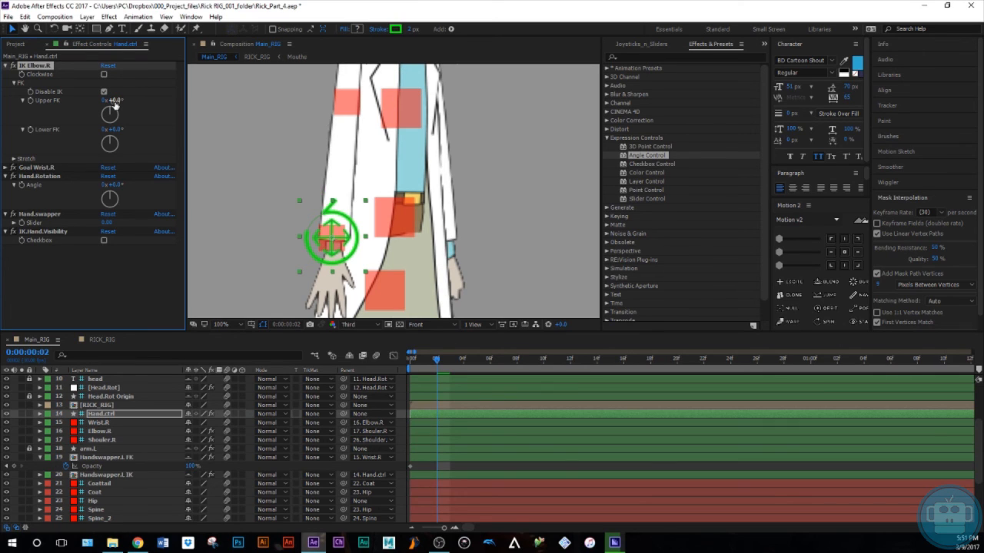
# Turn on Hand.ctrl's IK.Hand.Visibility checkbox and collapse its effects along with the Handswapper.L FK layer's properties
pyautogui.click(13, 83)
pyautogui.click(6, 66)
pyautogui.click(5, 83)
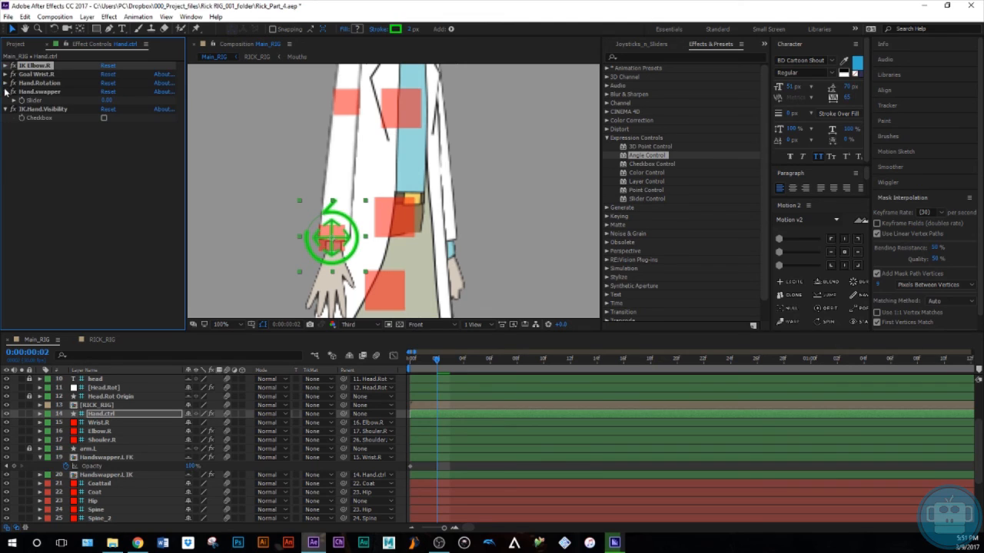
pyautogui.click(104, 118)
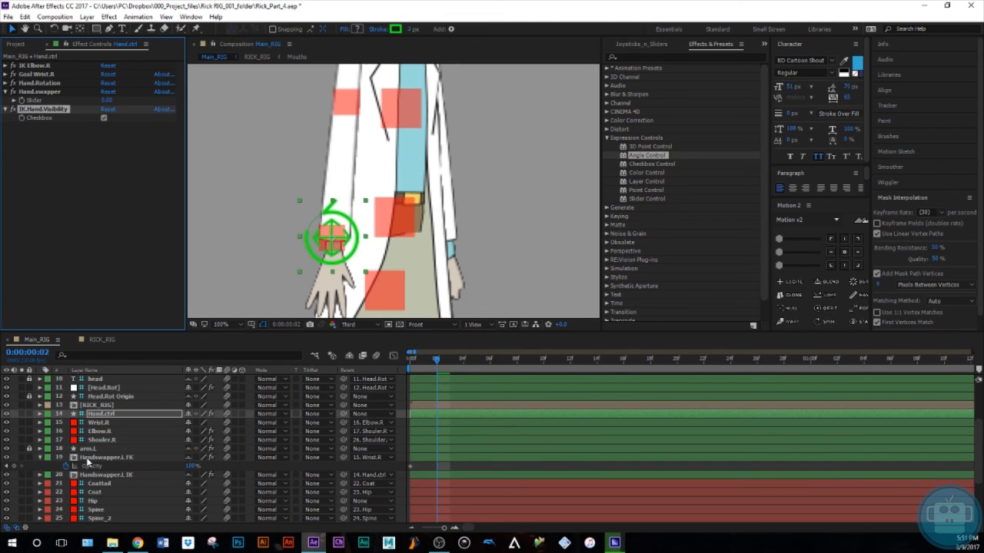
pyautogui.click(40, 458)
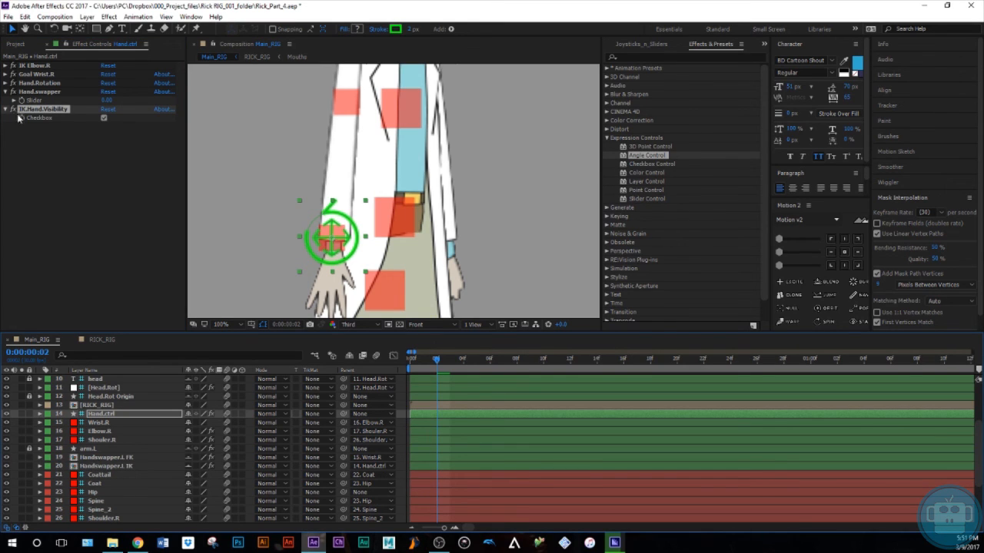
pyautogui.click(6, 94)
pyautogui.click(6, 92)
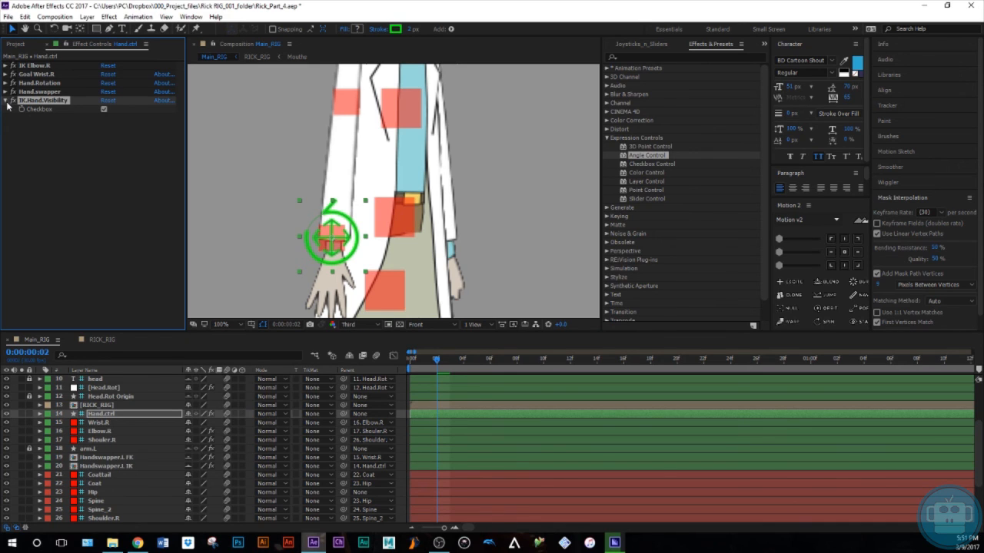
pyautogui.click(6, 101)
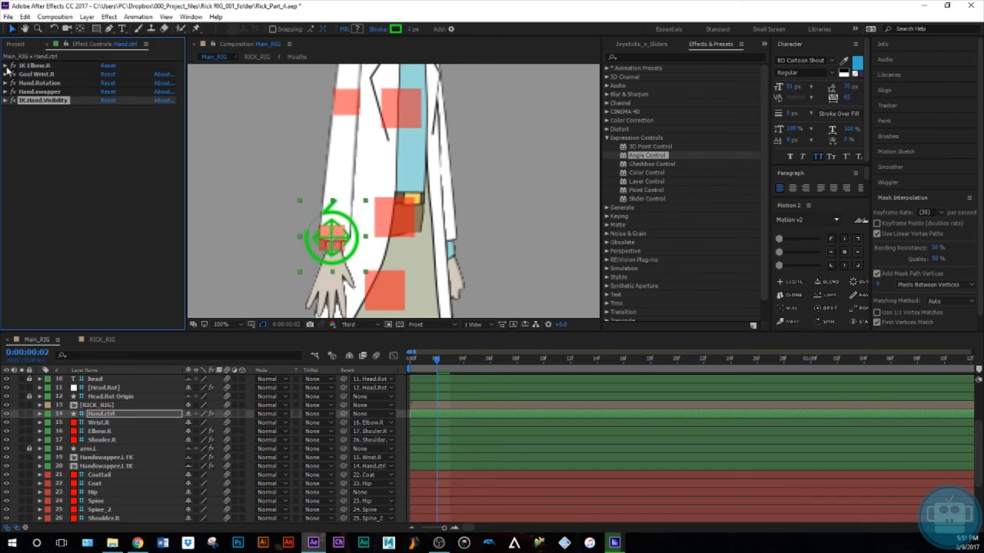
# Expand the FK settings of Hand.ctrl's IK Elbow.R effect and turn on Disable IK
pyautogui.click(6, 67)
pyautogui.click(13, 83)
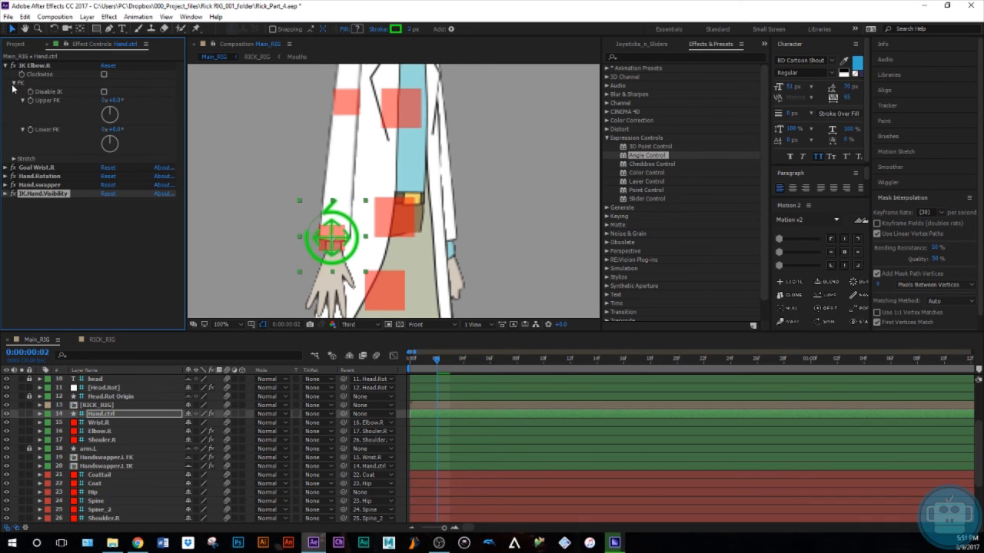
pyautogui.click(103, 93)
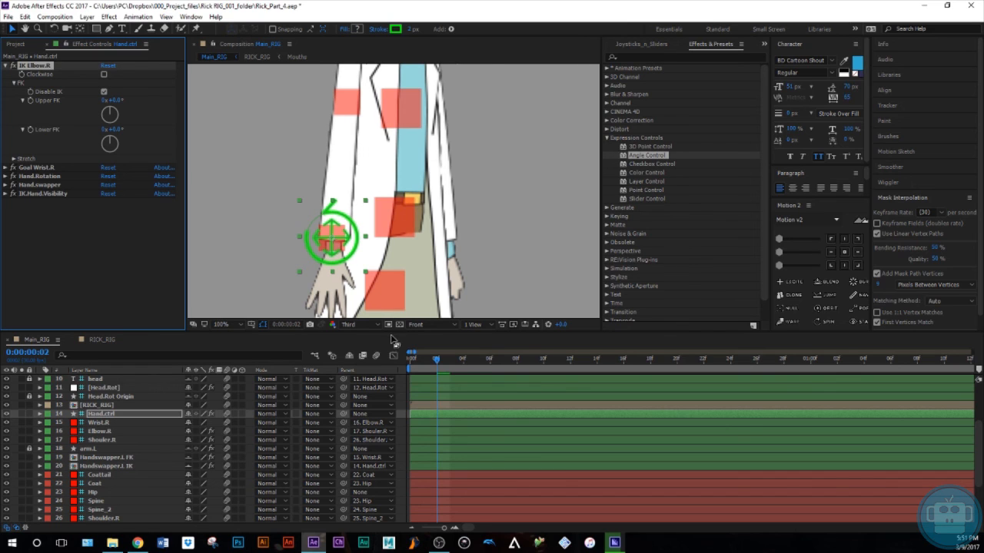
# Add an expression to the Handswapper.L FK layer's Opacity linking it to Hand.ctrl's IK Elbow.R Disable IK checkbox multiplied by 100
pyautogui.click(109, 460)
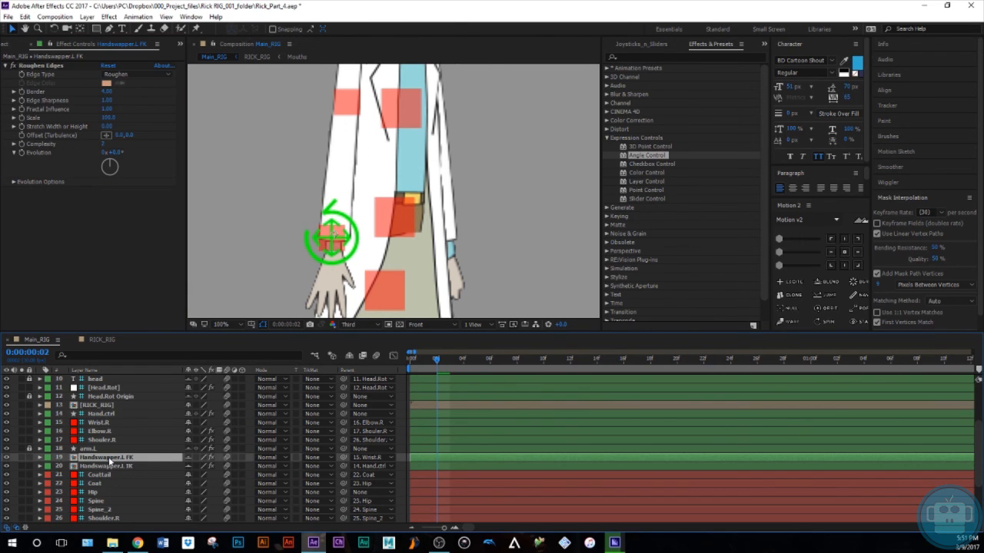
pyautogui.press('t')
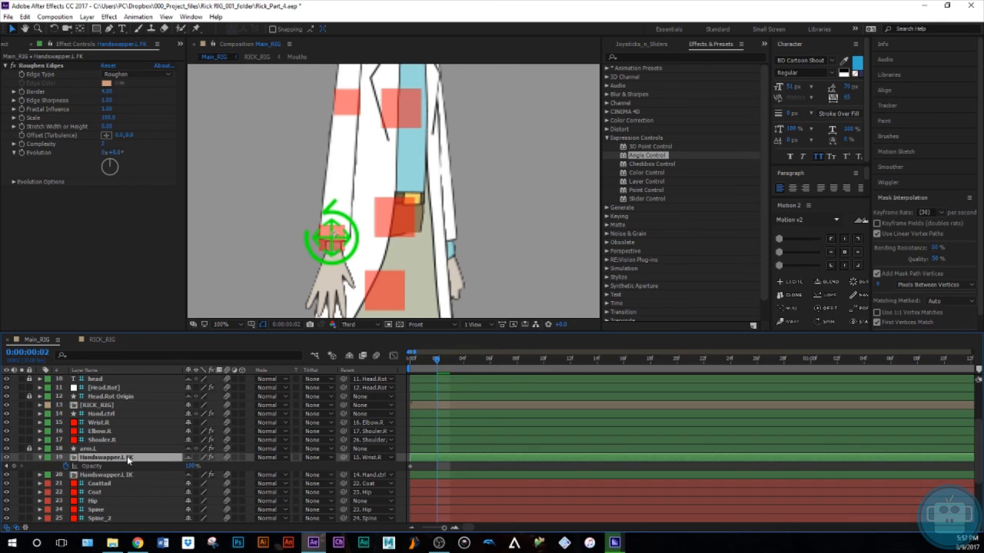
pyautogui.keyDown('alt'); pyautogui.click(67, 466); pyautogui.keyUp('alt')
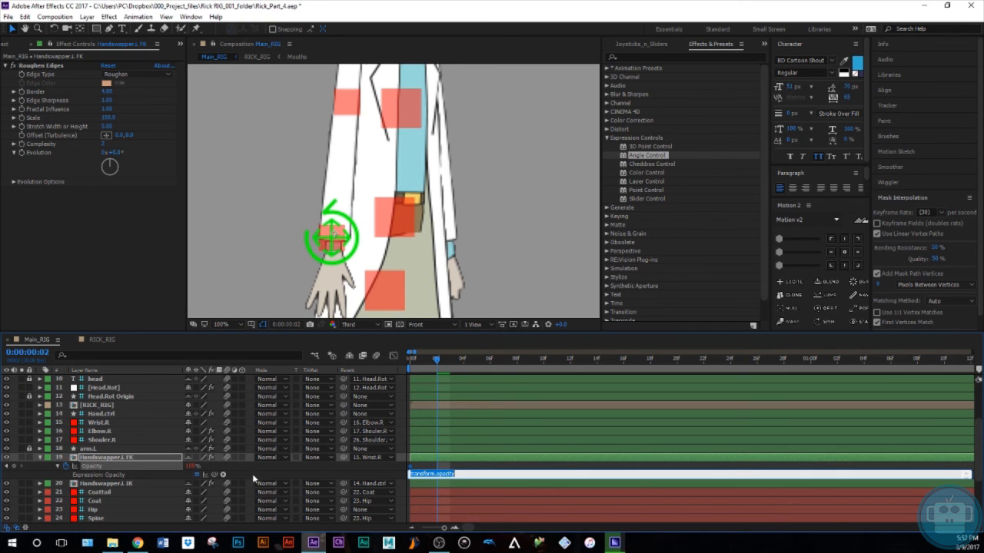
pyautogui.moveTo(215, 475)
pyautogui.mouseDown()
pyautogui.moveTo(67, 276)
pyautogui.moveTo(59, 215)
pyautogui.moveTo(242, 465)
pyautogui.moveTo(217, 474)
pyautogui.mouseUp()
pyautogui.click(104, 413)
pyautogui.moveTo(214, 476); pyautogui.dragTo(59, 94)
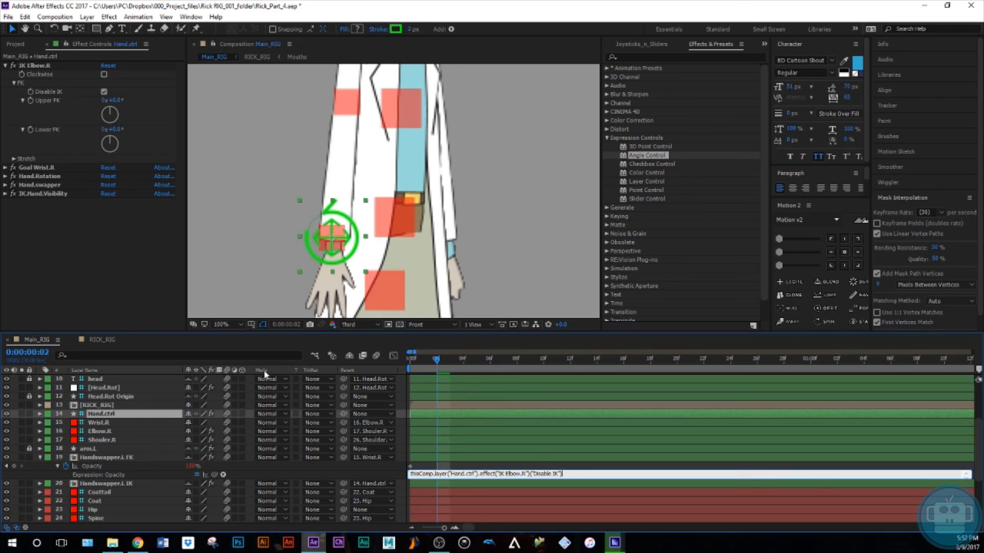
pyautogui.write('*100')
pyautogui.click(305, 474)
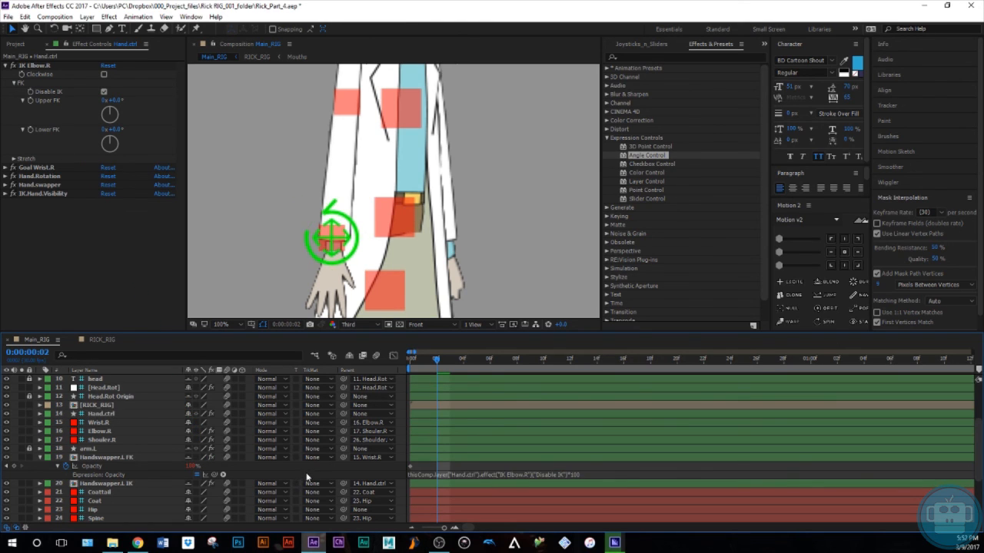
pyautogui.click(139, 456)
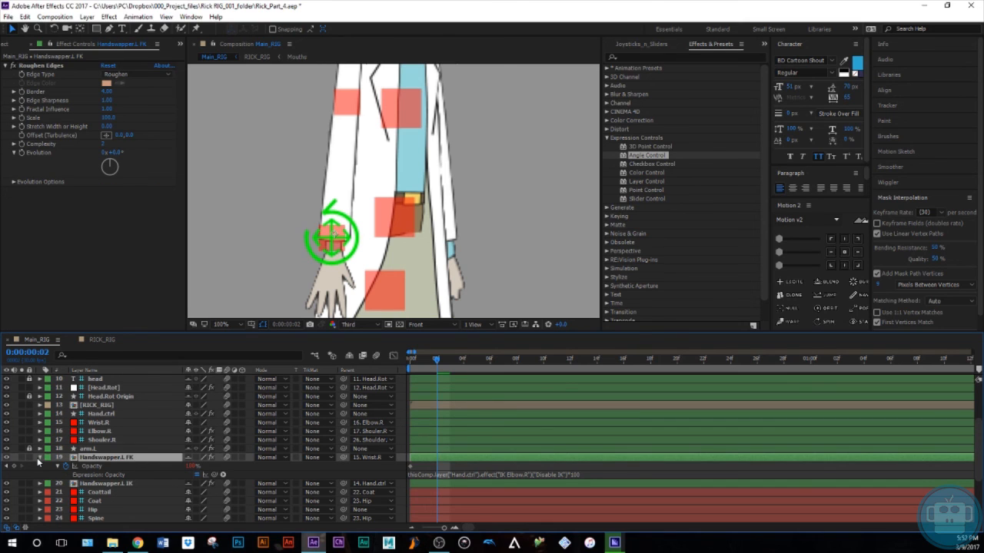
pyautogui.click(40, 458)
# Test the hand visibility by toggling Hand.ctrl's Disable IK and IK.Hand.Visibility, leaving Disable IK off and IK.Hand.Visibility on
pyautogui.click(103, 415)
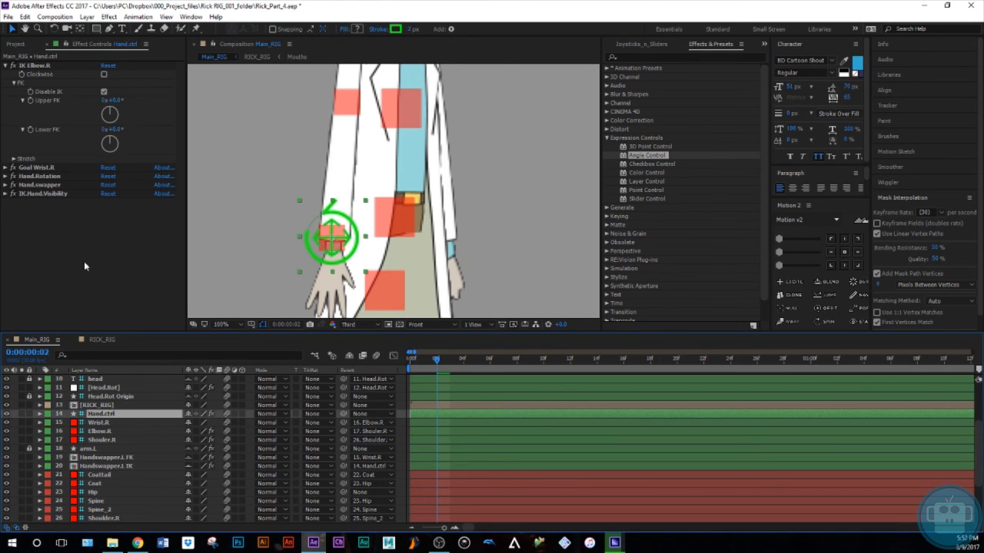
pyautogui.click(104, 92)
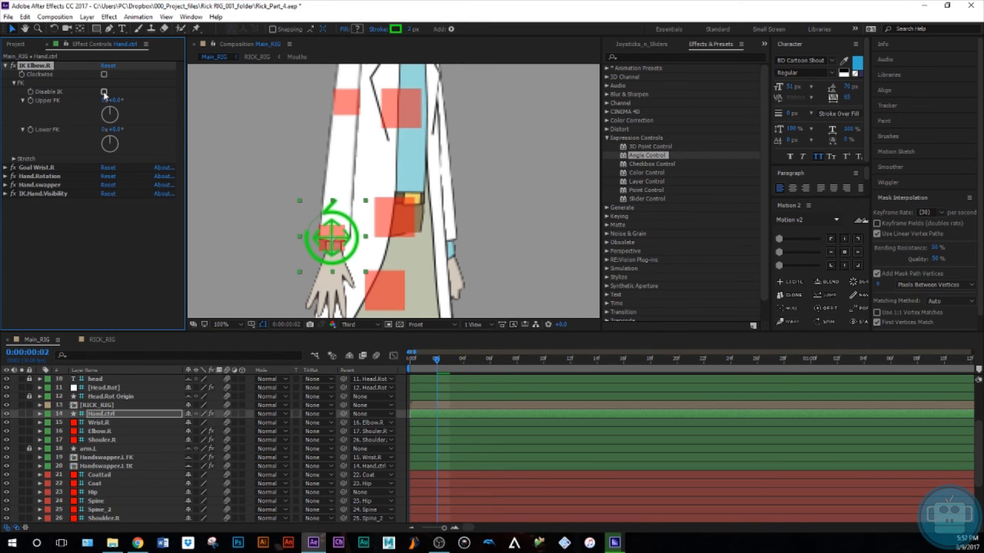
pyautogui.click(7, 194)
pyautogui.click(104, 202)
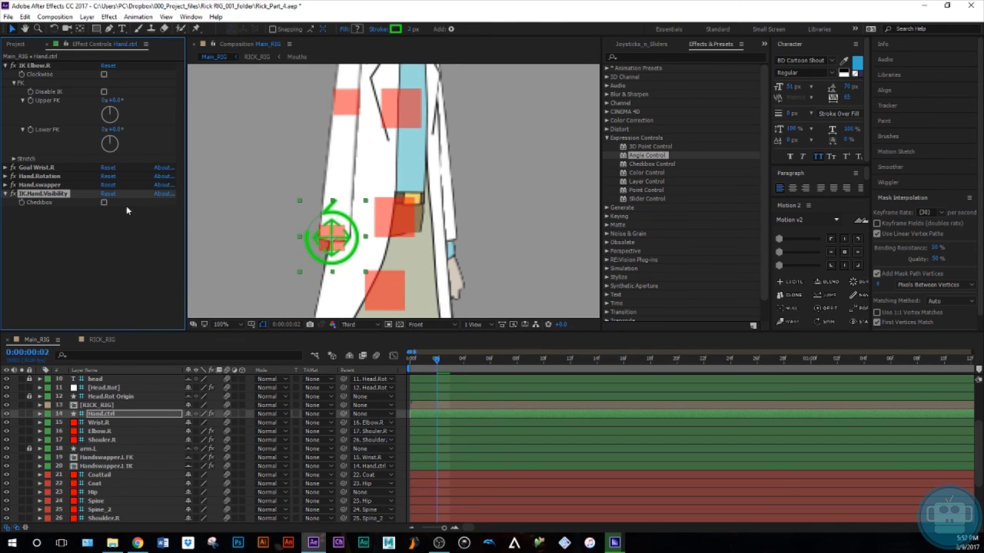
pyautogui.click(105, 203)
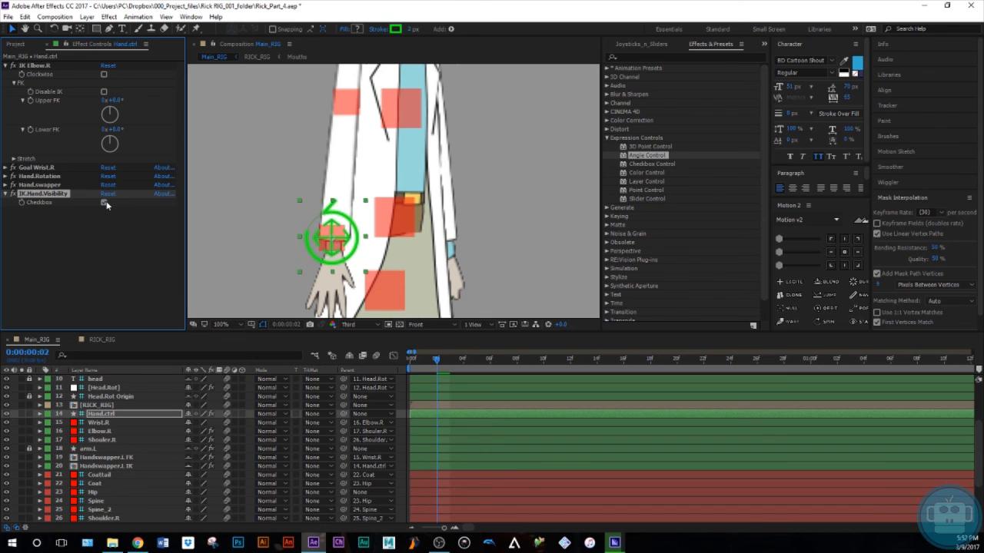
pyautogui.click(105, 203)
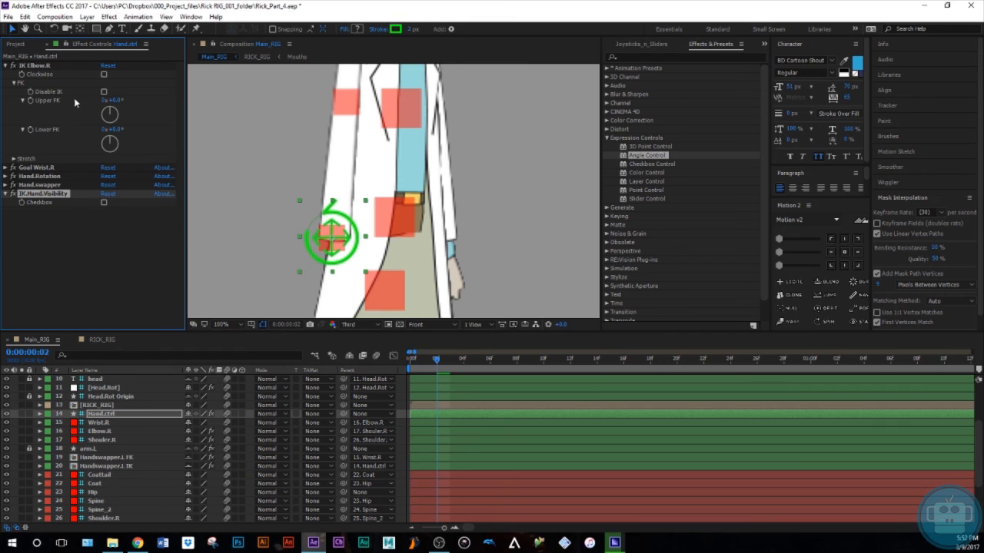
pyautogui.click(104, 91)
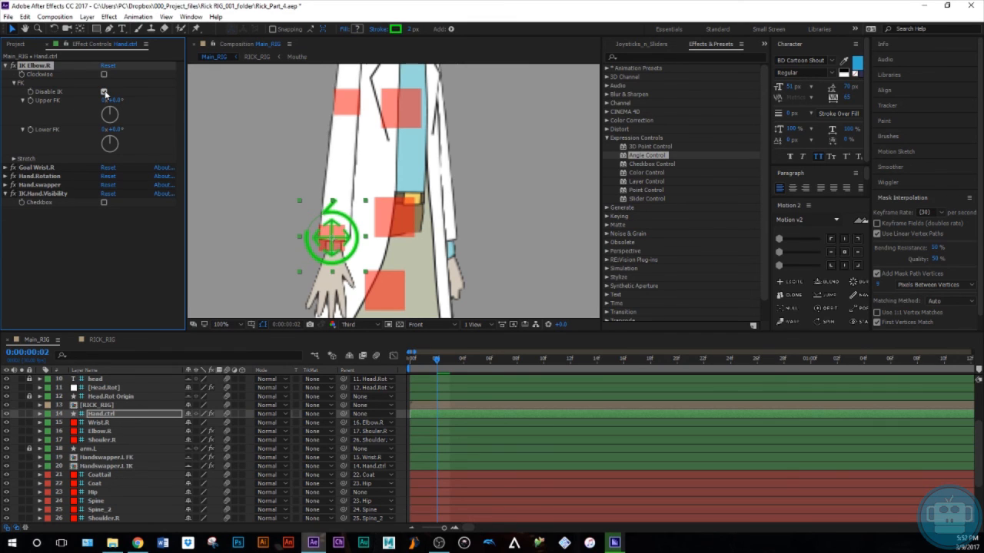
pyautogui.click(104, 91)
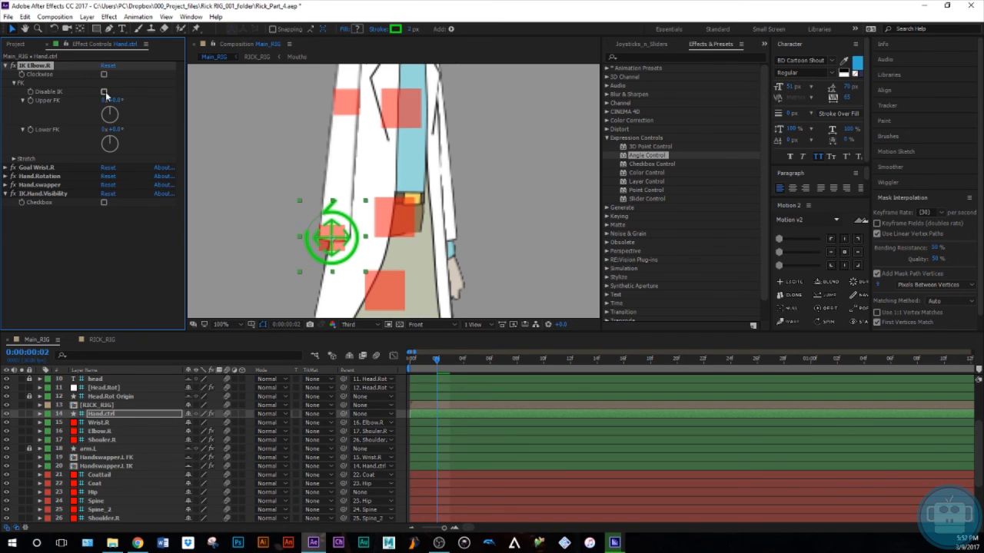
pyautogui.click(104, 202)
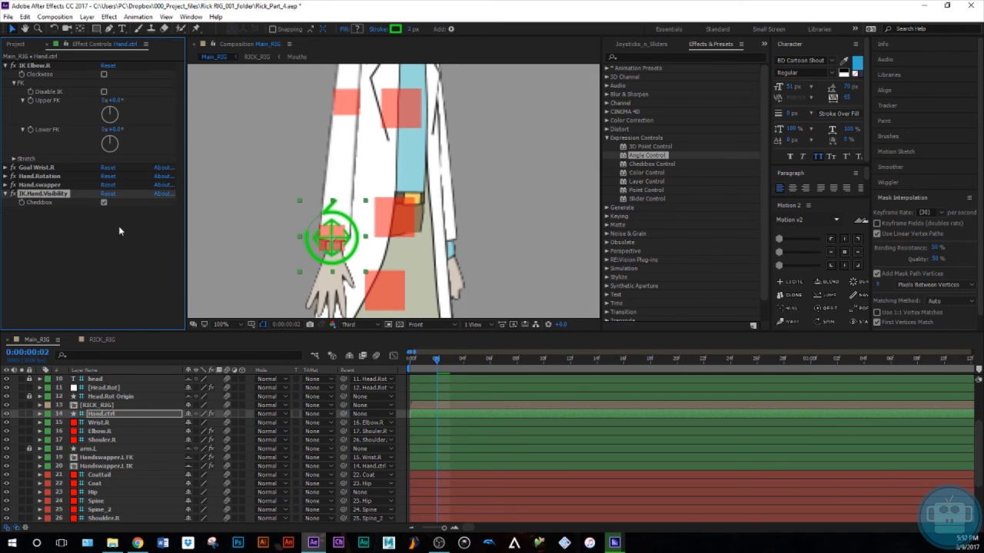
# Collapse Hand.ctrl's IK Elbow.R and IK.Hand.Visibility effects and save the project
pyautogui.click(6, 65)
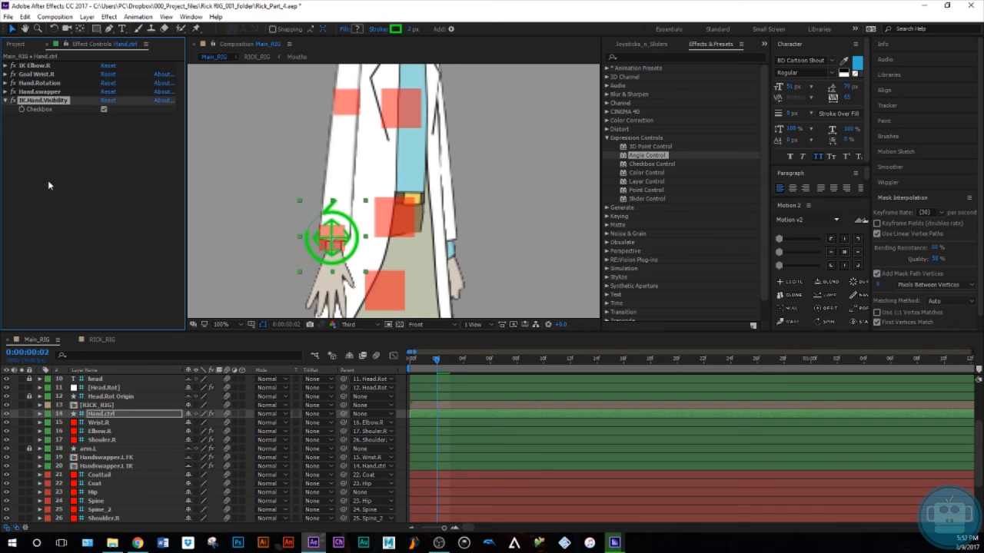
pyautogui.click(6, 100)
pyautogui.click(54, 175)
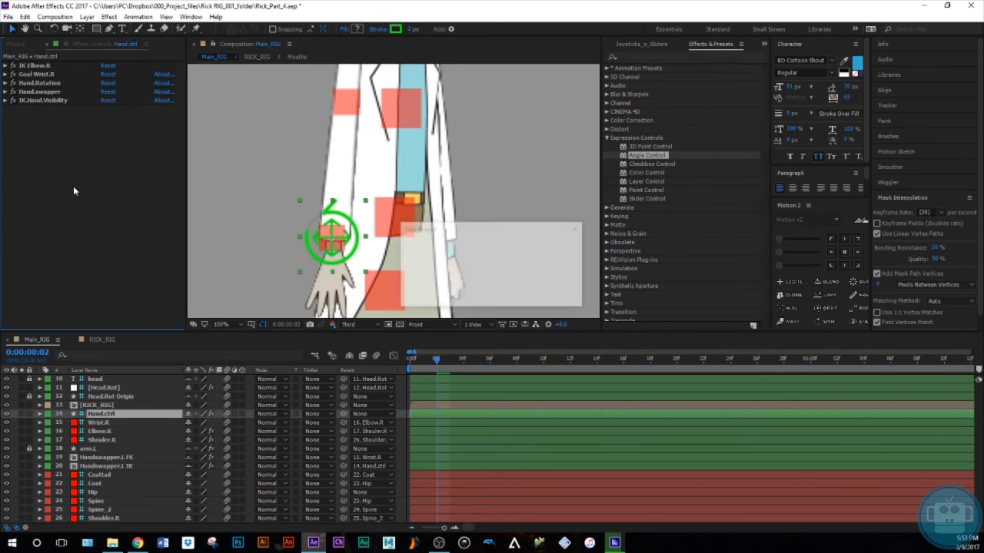
# Review the whole Rick rig in the Main_RIG composition together with the Hand.ctrl, Elbow.R and Wrist.R layers
pyautogui.moveTo(415, 352); pyautogui.dragTo(414, 352)
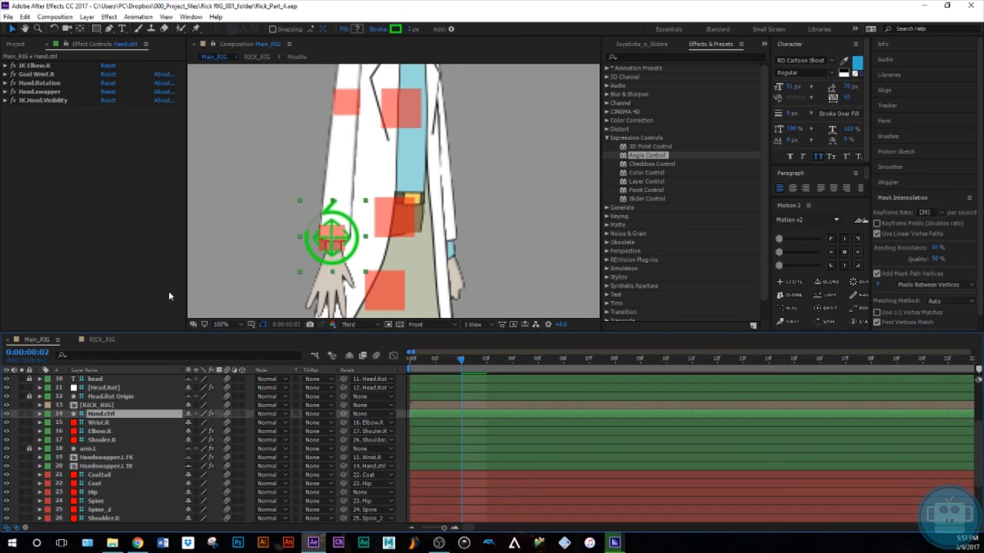
pyautogui.click(230, 325)
pyautogui.click(233, 338)
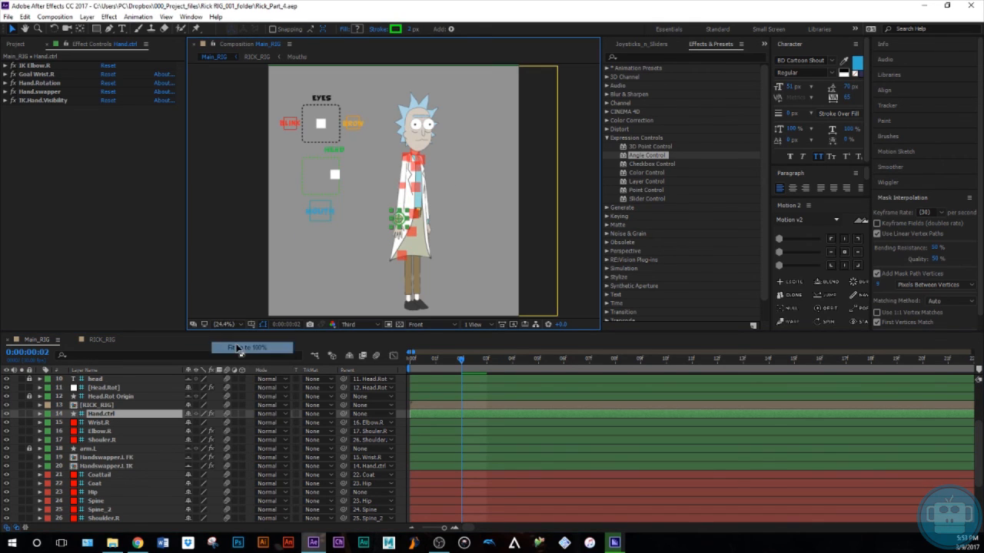
pyautogui.scroll(2, 419, 258)
pyautogui.moveTo(419, 257); pyautogui.dragTo(409, 228)
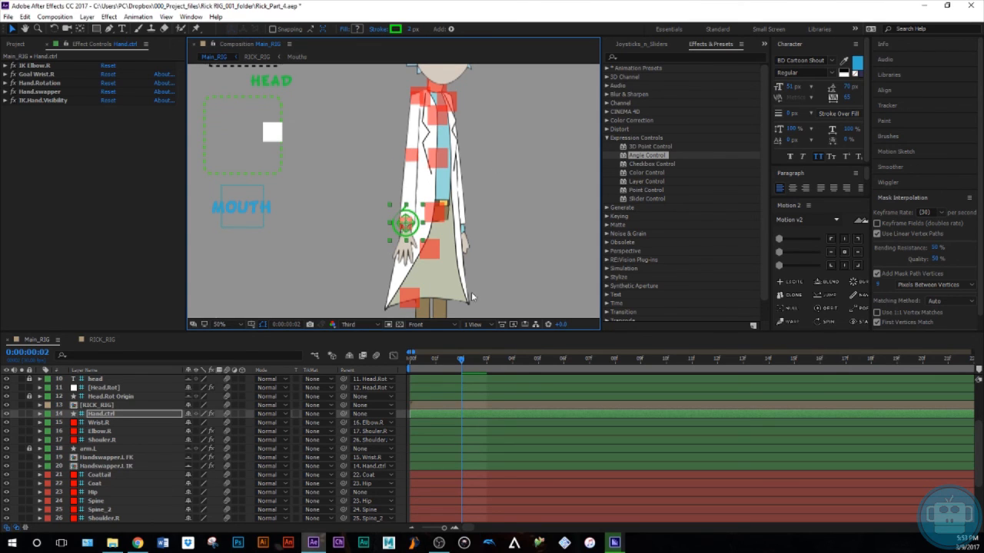
pyautogui.click(114, 415)
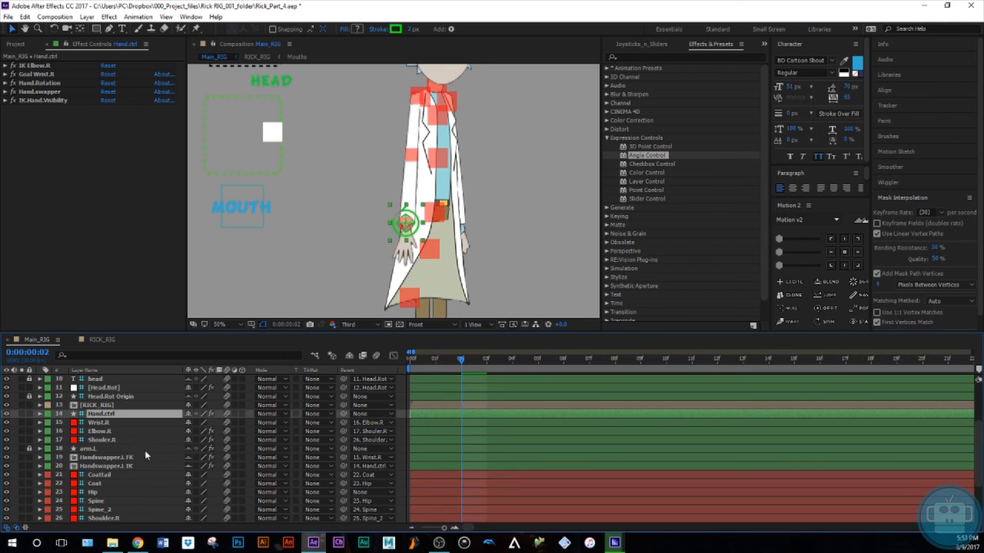
pyautogui.click(116, 433)
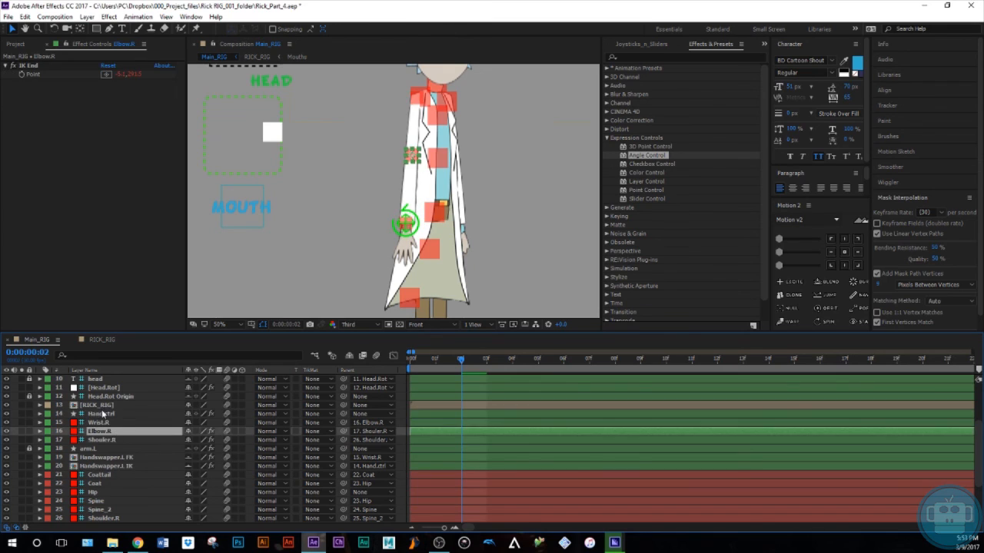
pyautogui.click(102, 413)
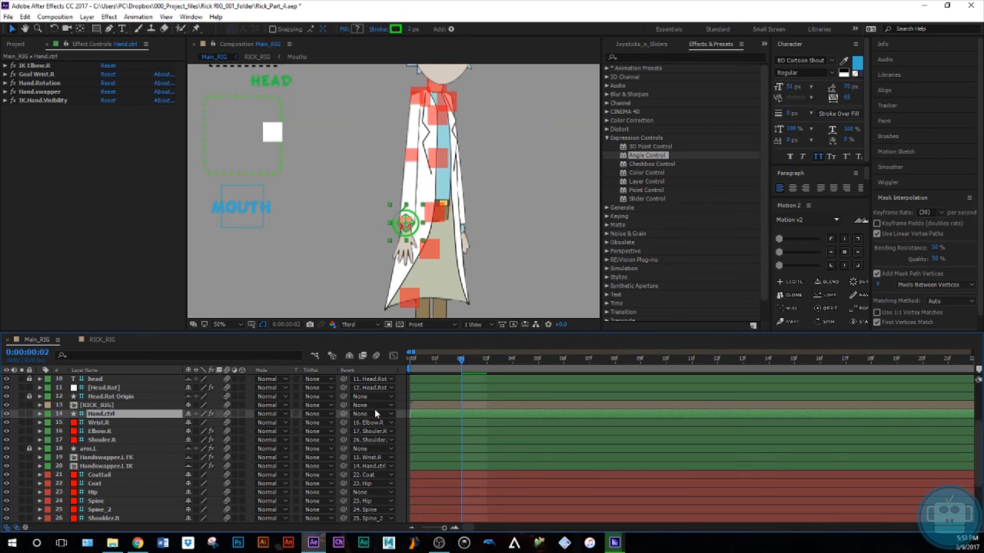
pyautogui.moveTo(423, 240); pyautogui.dragTo(399, 181)
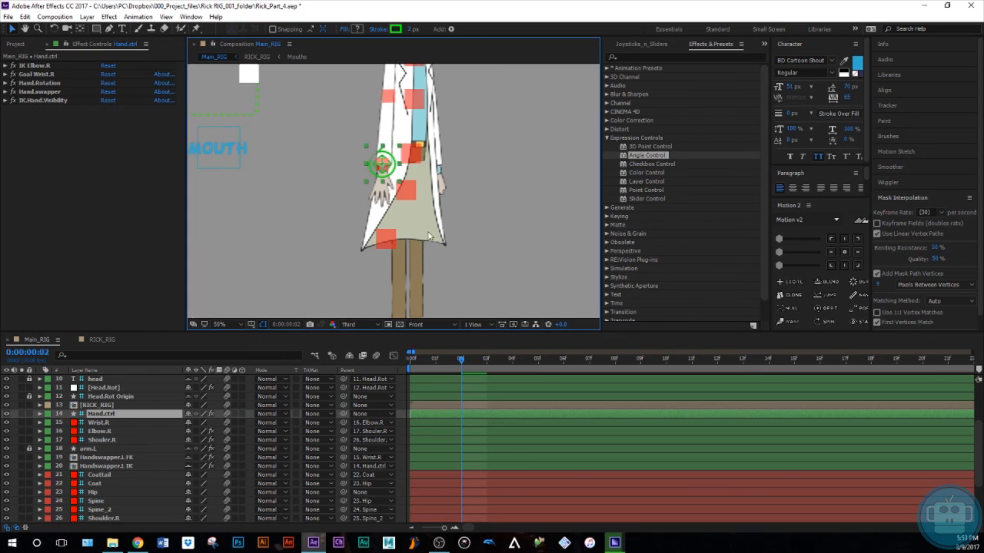
pyautogui.scroll(-3, 430, 223)
pyautogui.moveTo(355, 146); pyautogui.dragTo(361, 189)
pyautogui.moveTo(423, 86); pyautogui.dragTo(427, 245)
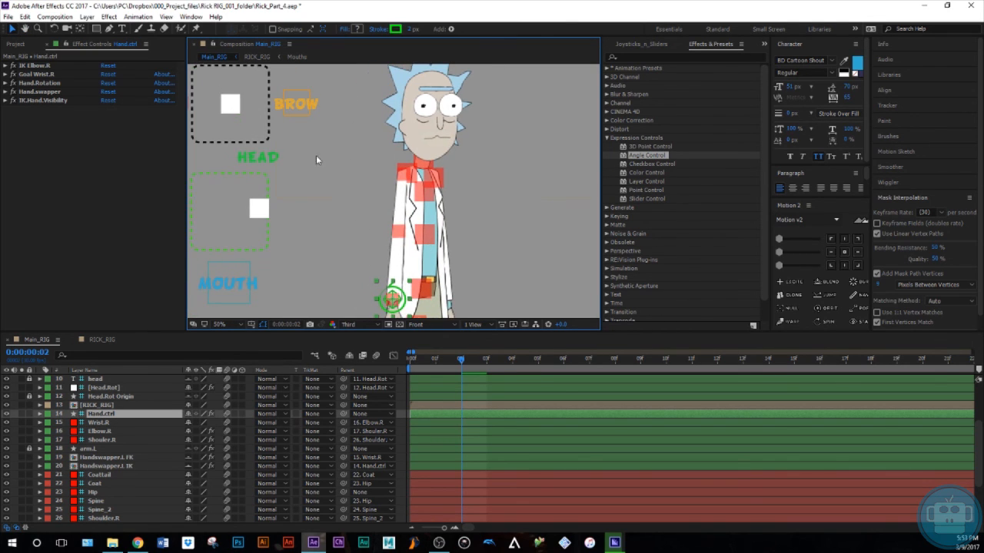
pyautogui.scroll(-2, 395, 198)
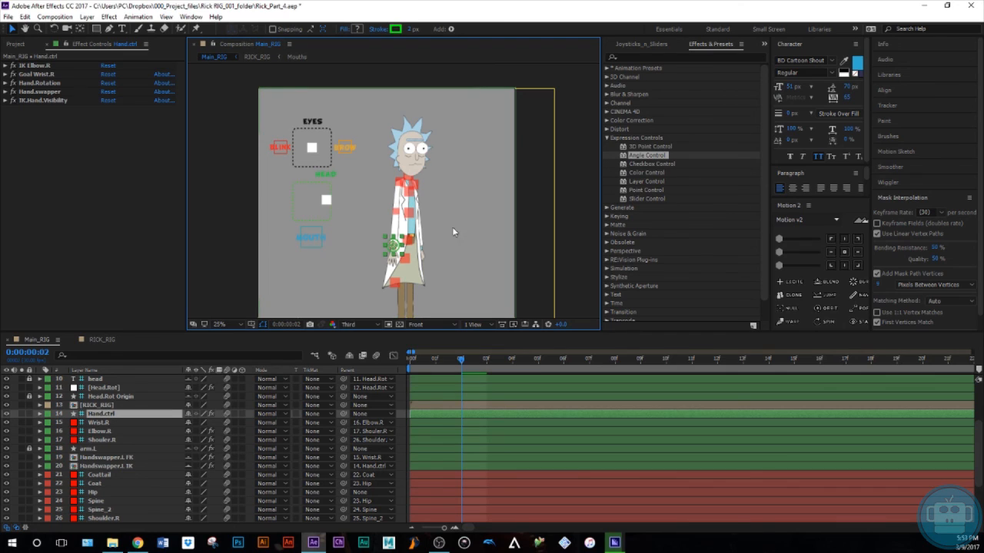
pyautogui.moveTo(373, 243); pyautogui.dragTo(364, 218)
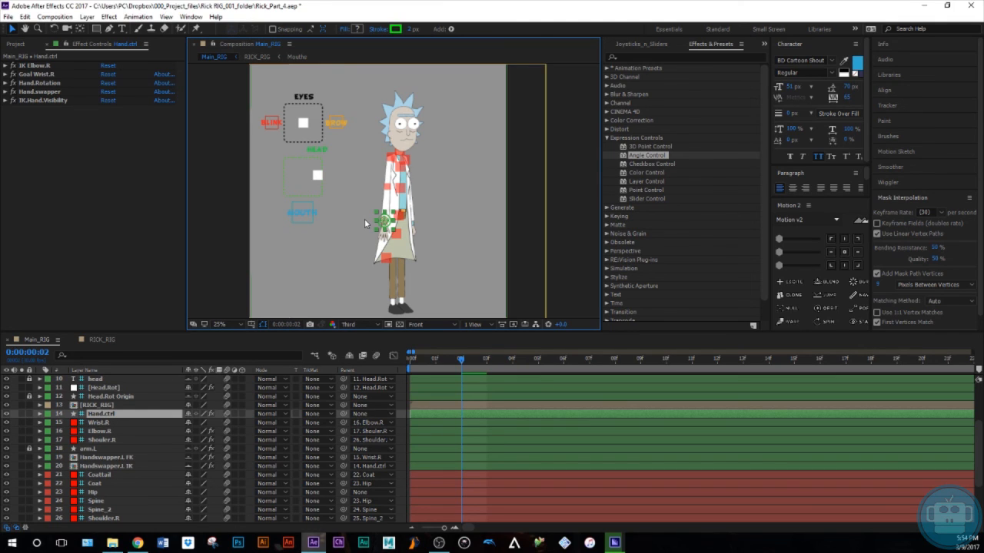
pyautogui.click(122, 422)
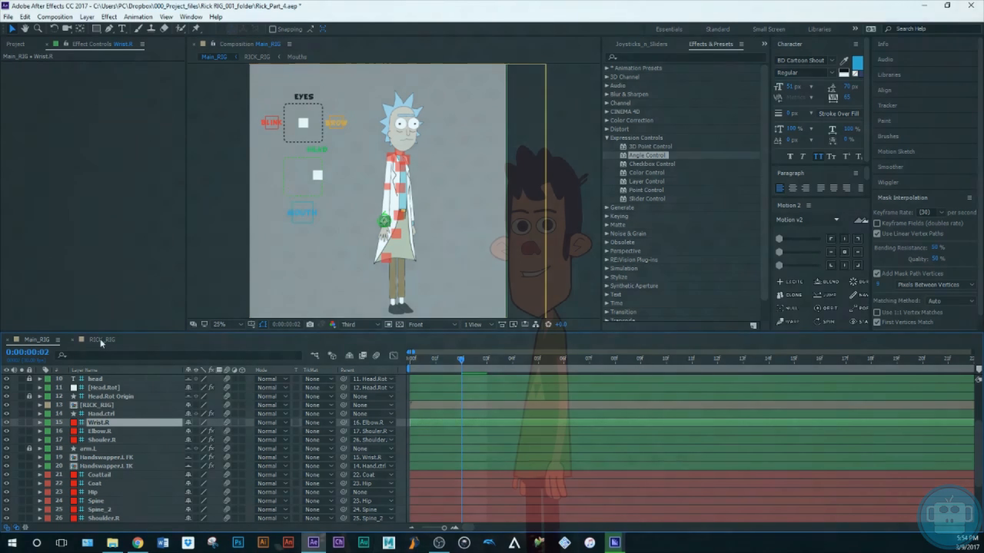